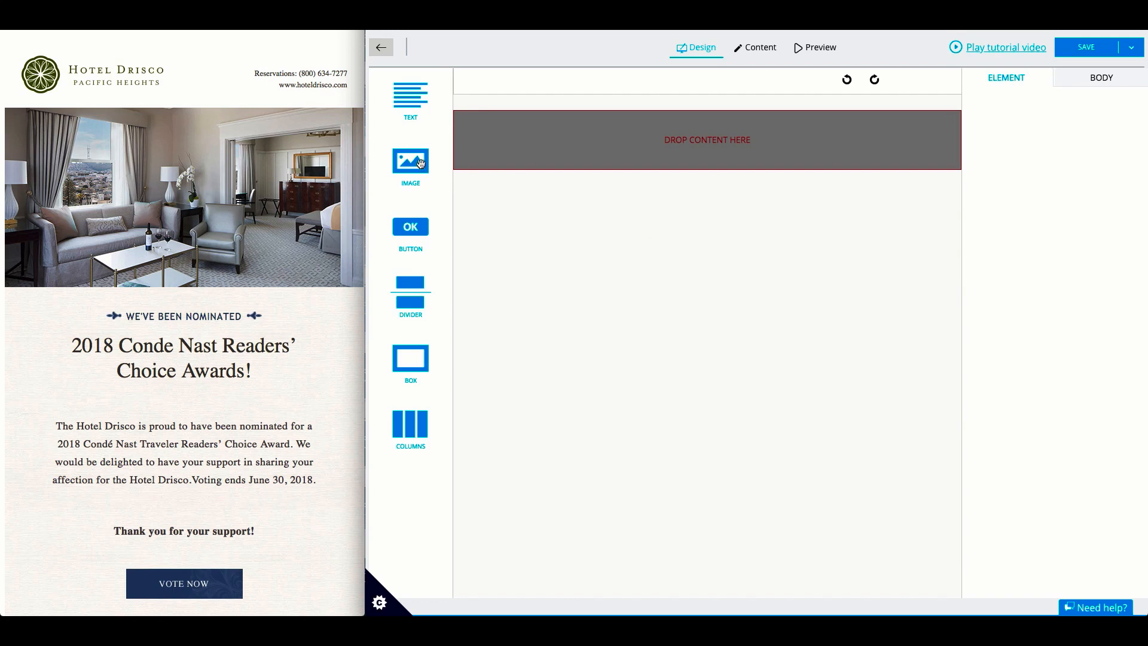
- Place an image element with a text element beside it, and replace the placeholder text with the reference email's reservations phone and website lines
drag(411, 163, 702, 117)
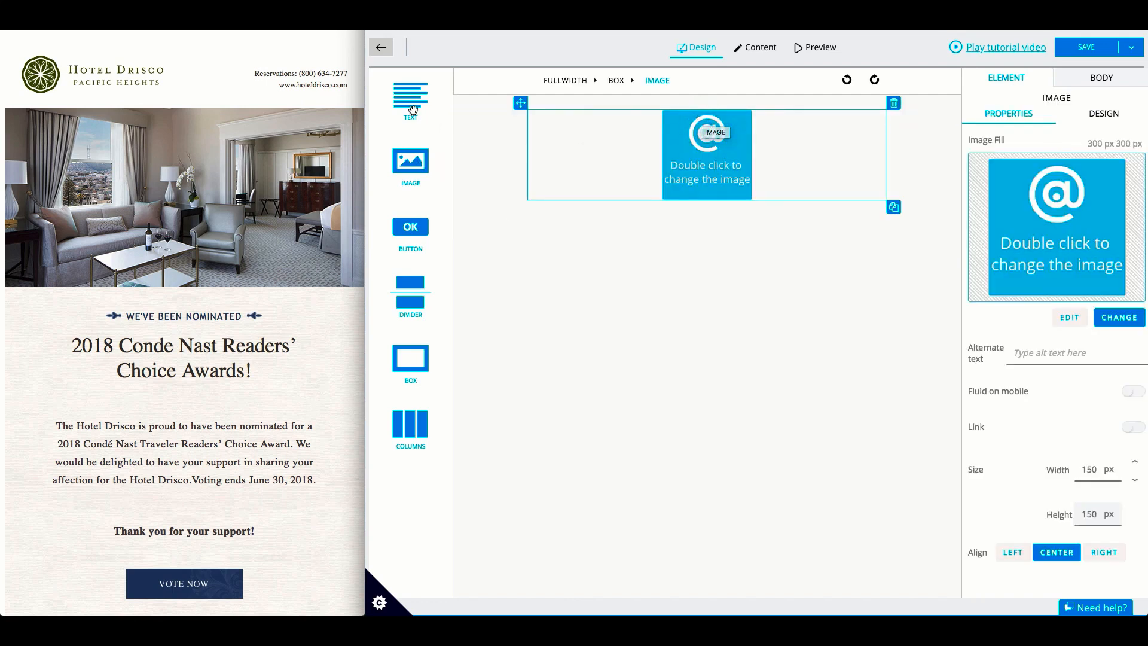
drag(410, 99, 875, 153)
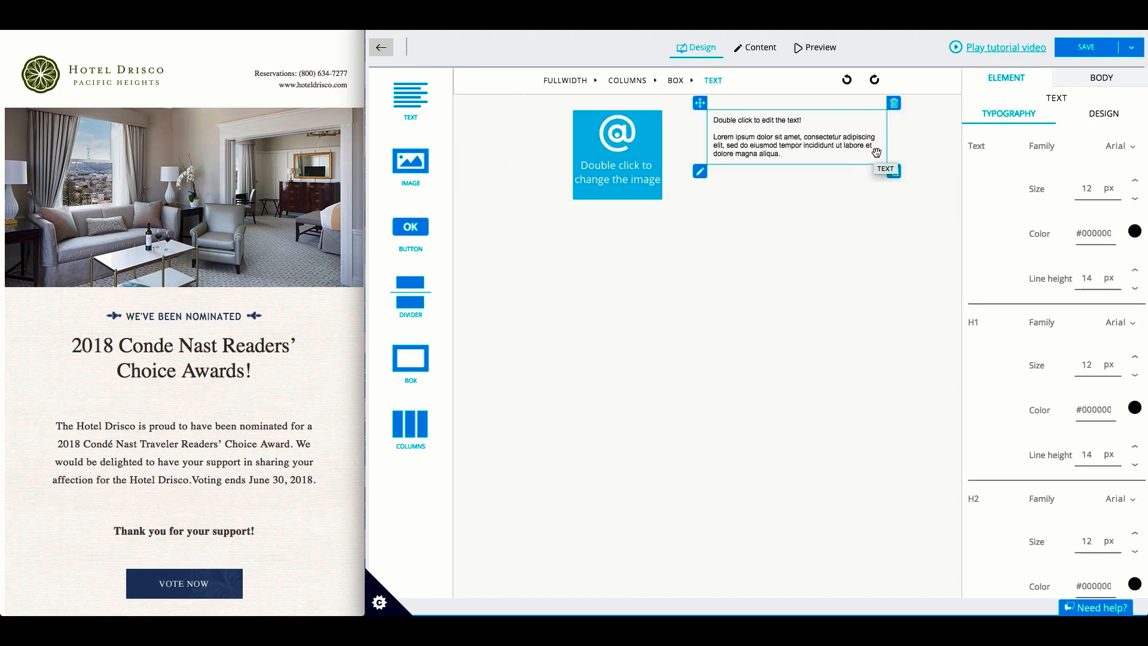
drag(248, 73, 352, 87)
key(ctrl+c)
double_click(756, 138)
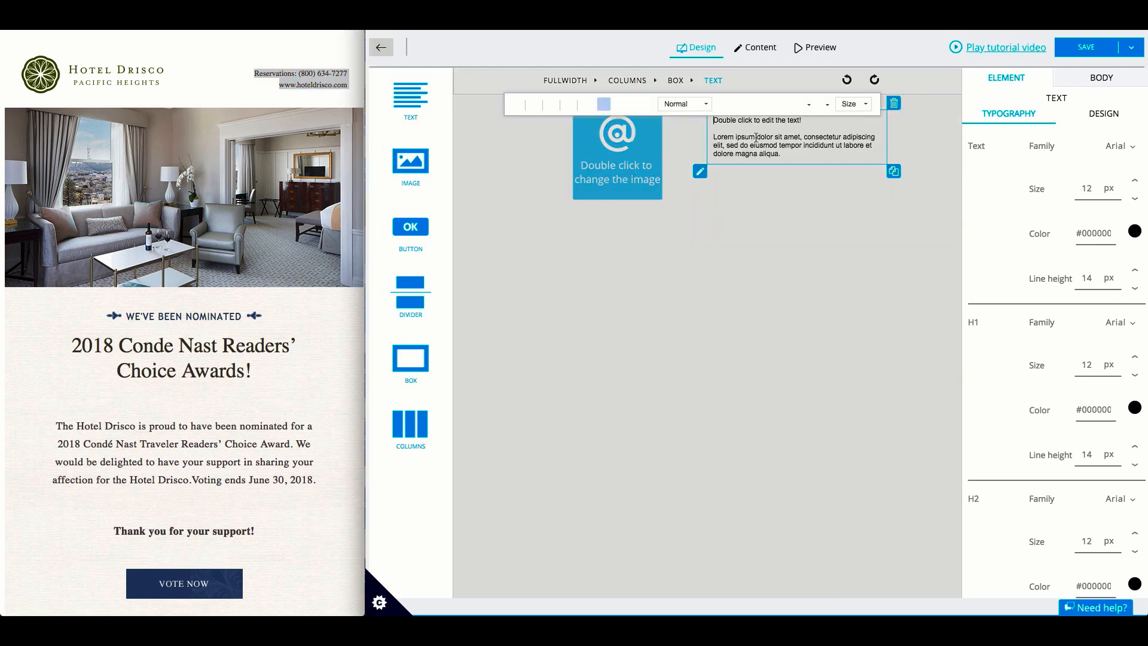
key(ctrl+a)
key(ctrl+v)
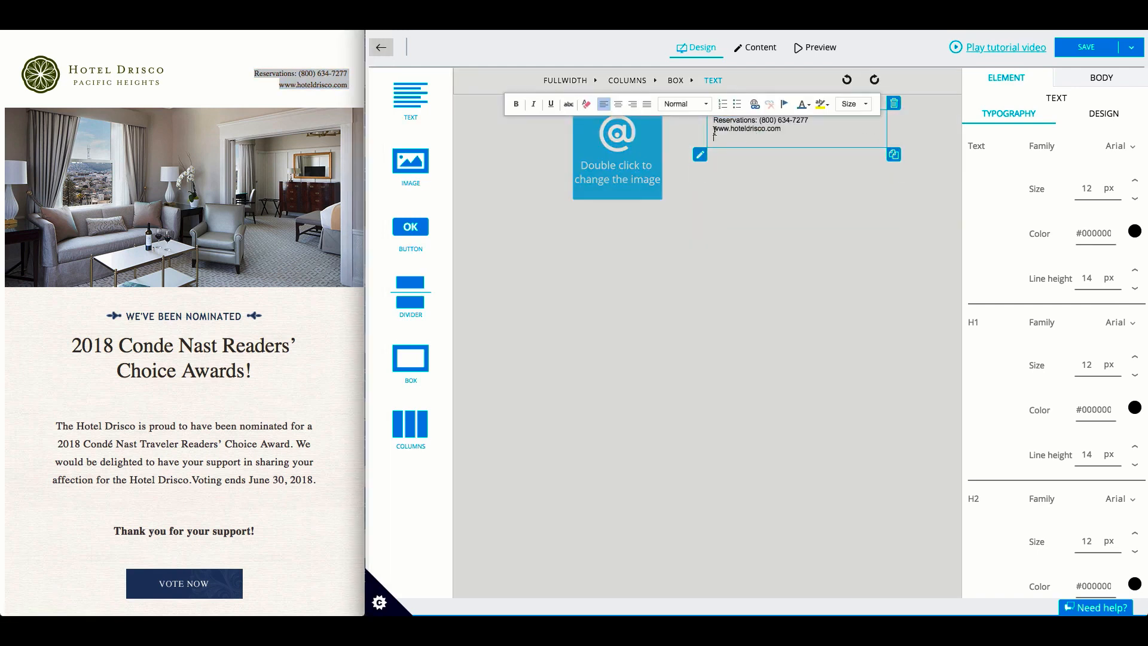
click(785, 201)
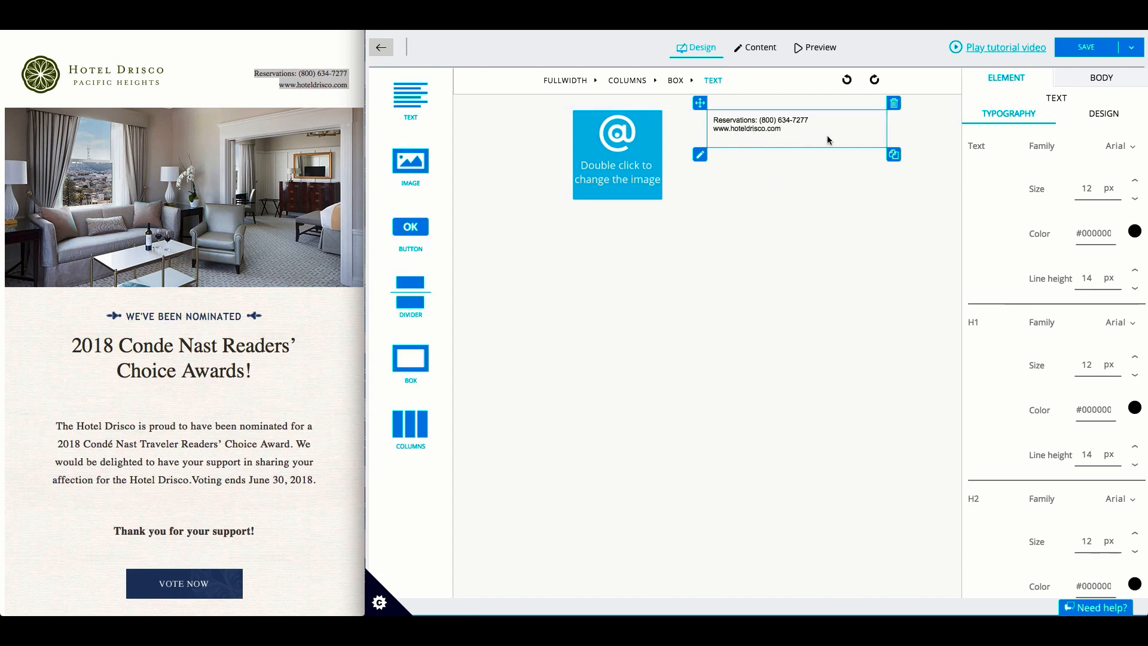
- Right-align both lines of the header contact text
double_click(756, 129)
key(ctrl+a)
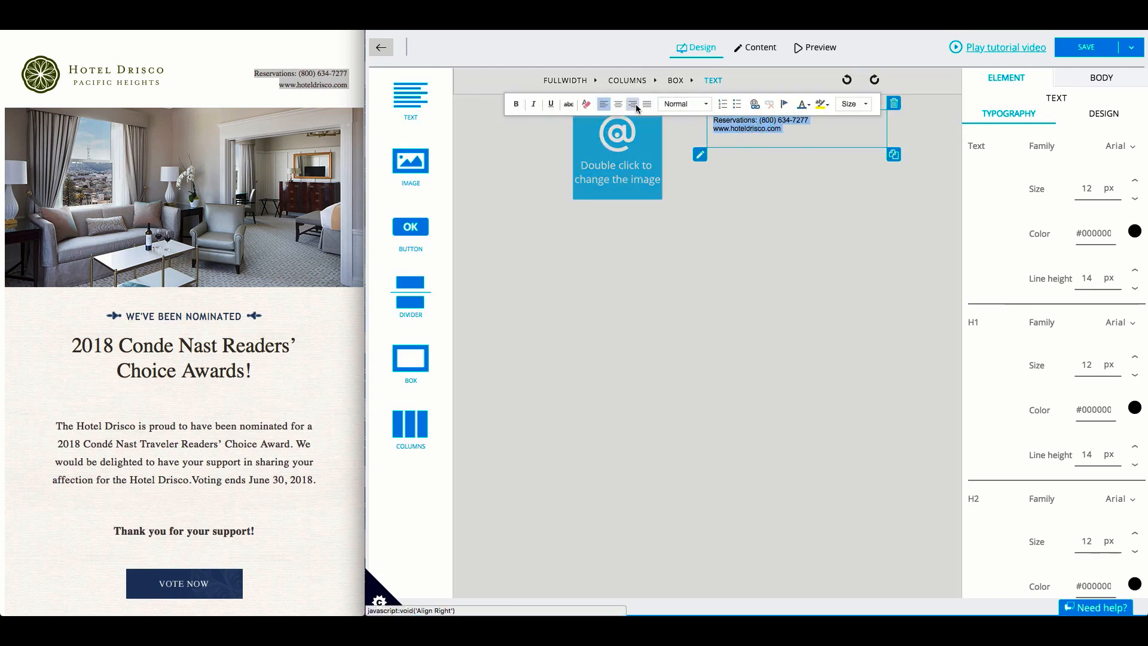
click(631, 104)
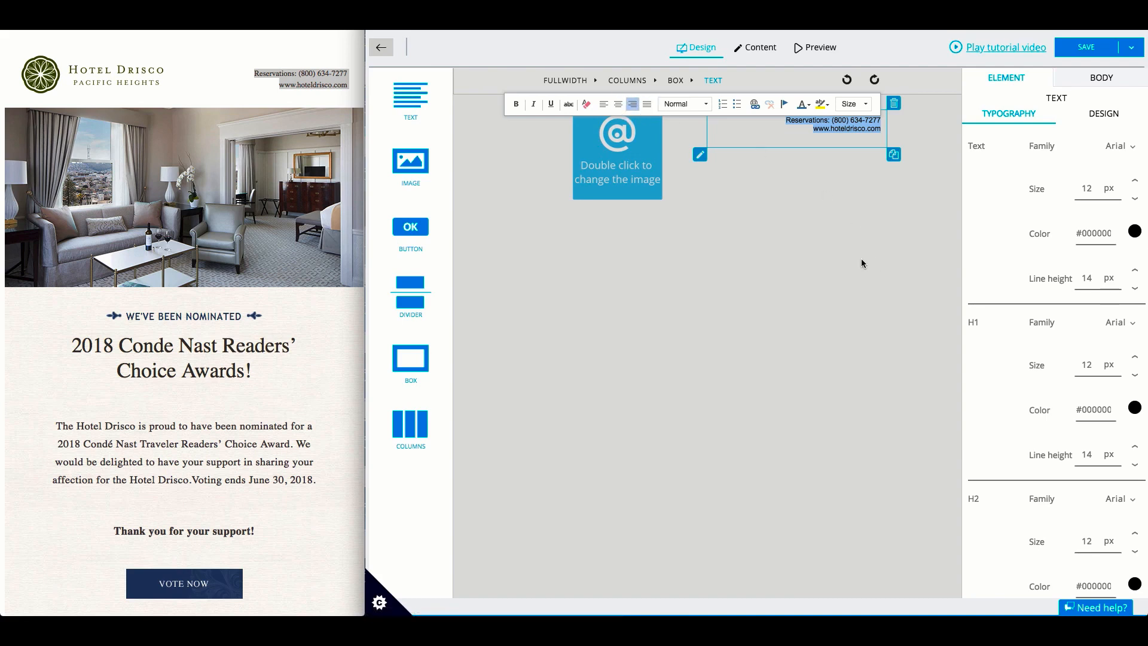
click(861, 261)
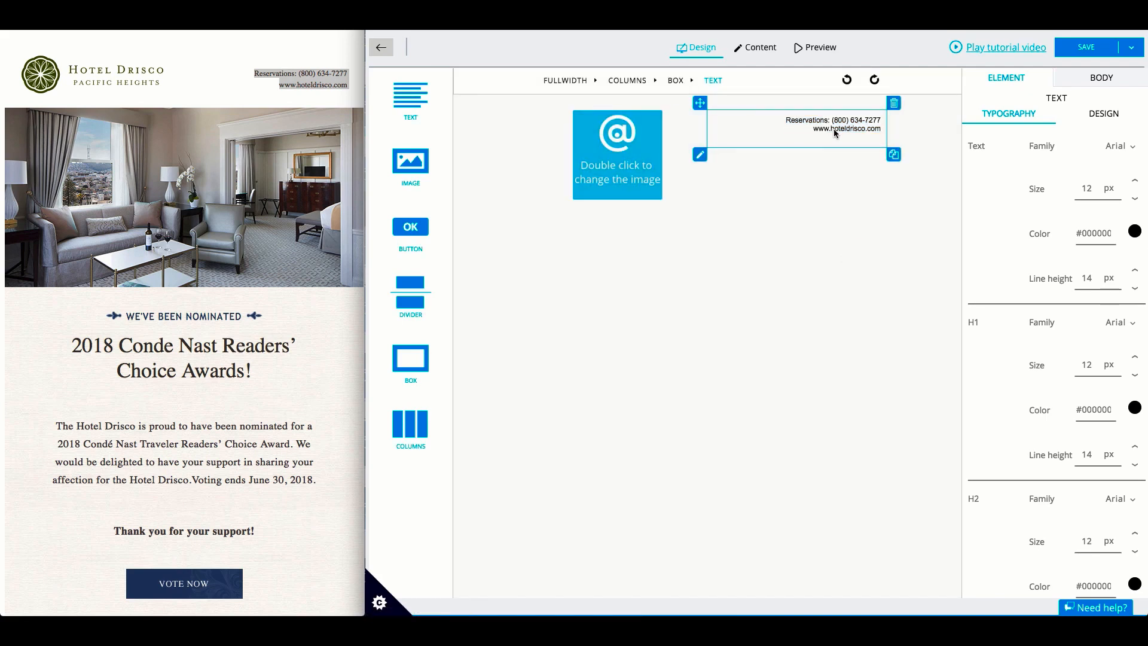
- Set the contact text's line height to 18 px and its font family to Times New Roman
click(1135, 272)
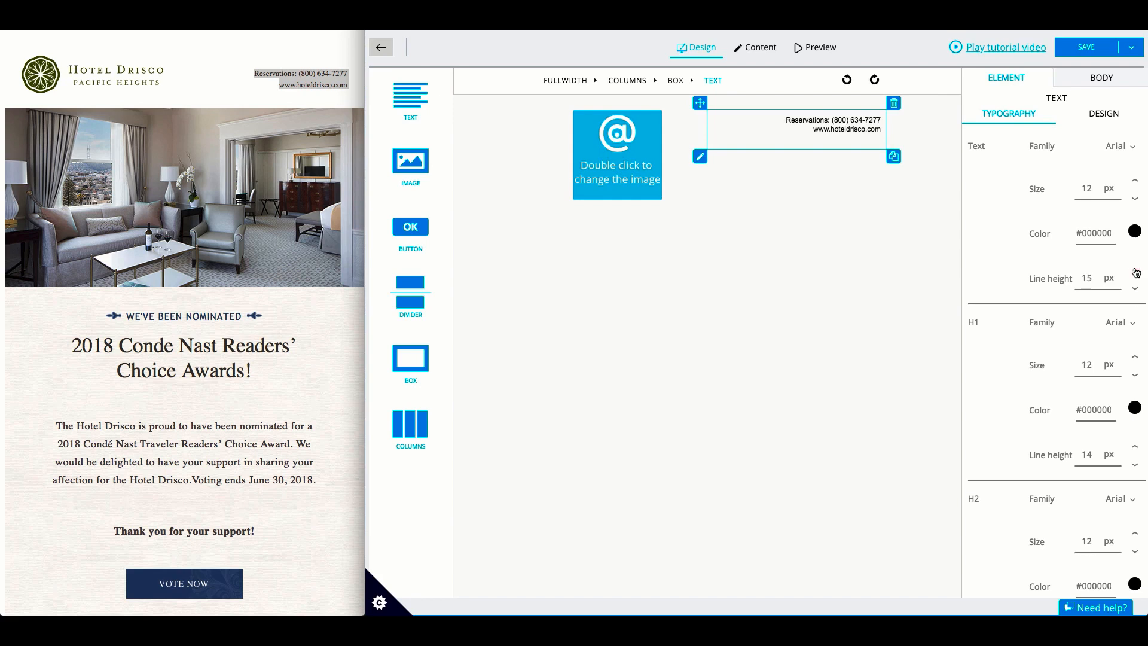
click(1135, 272)
click(1135, 272)
click(1135, 272)
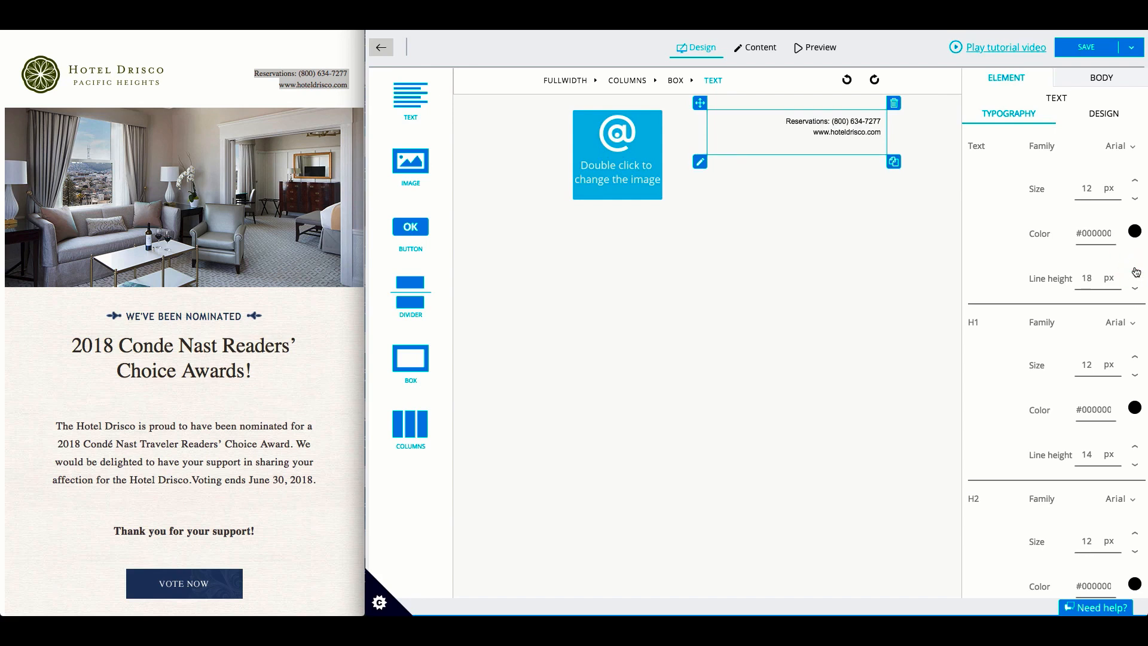
click(1116, 146)
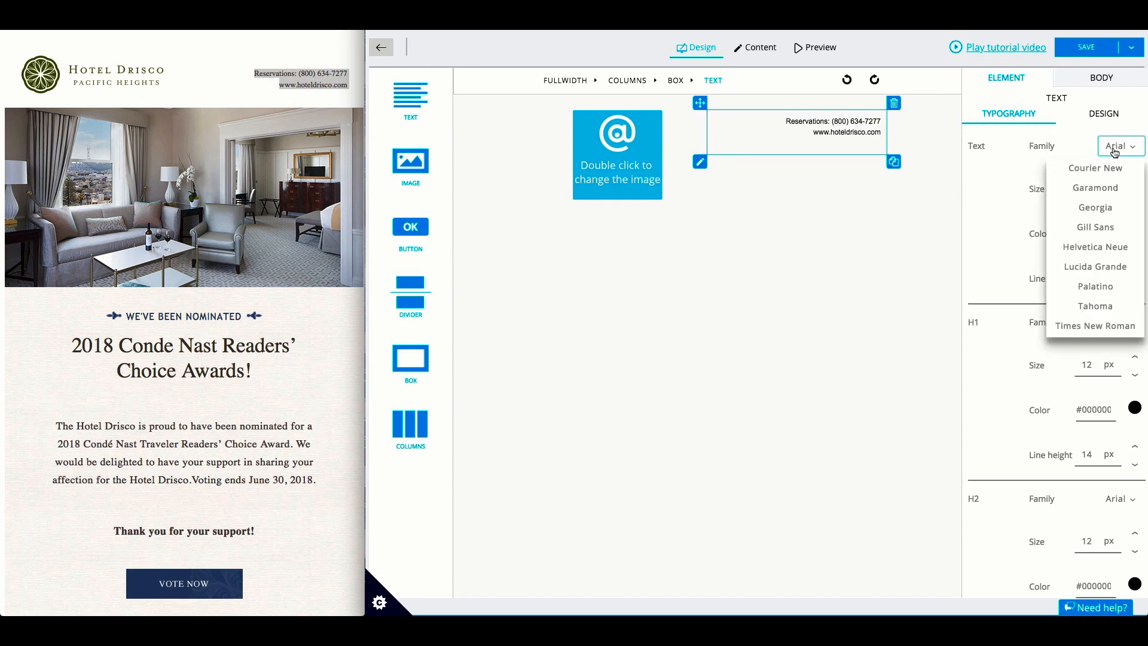
scroll(1102, 275, down, 5)
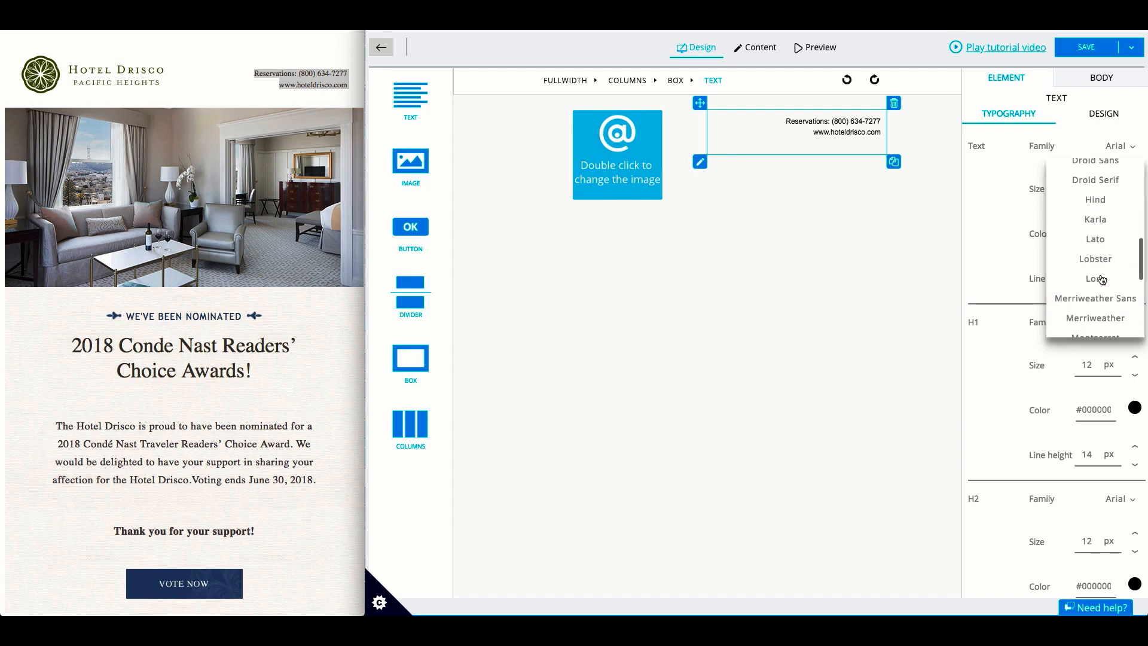
scroll(1101, 279, up, 5)
click(1096, 325)
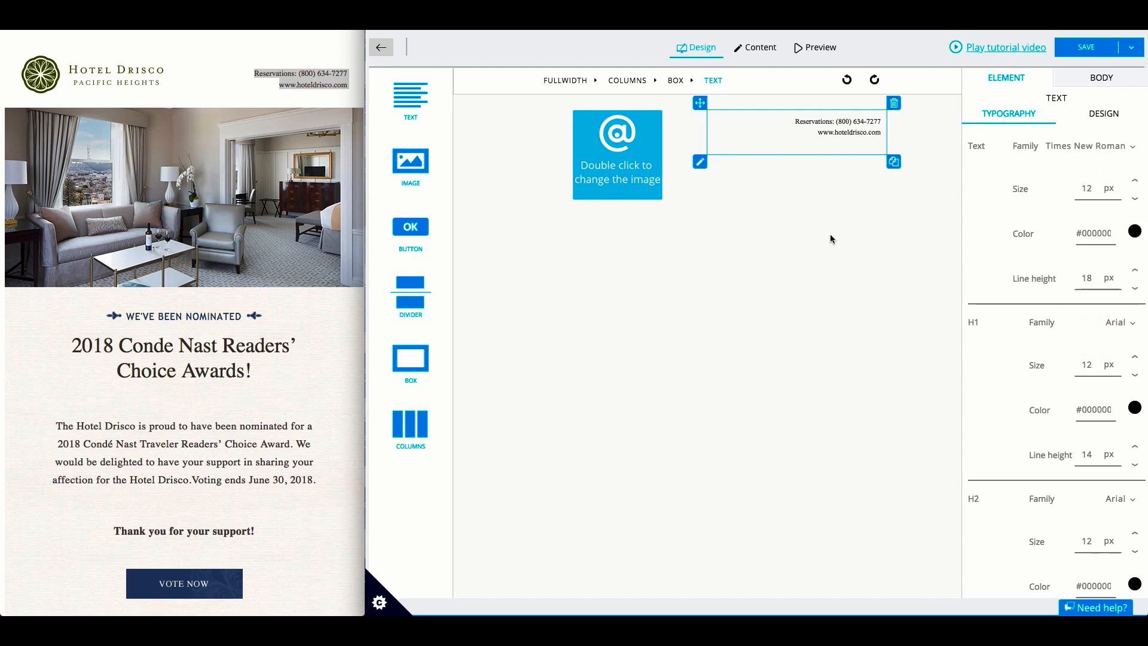
- Set the contact text's size to 13 px and its line height to 20 px
click(1134, 181)
click(1135, 271)
click(1135, 271)
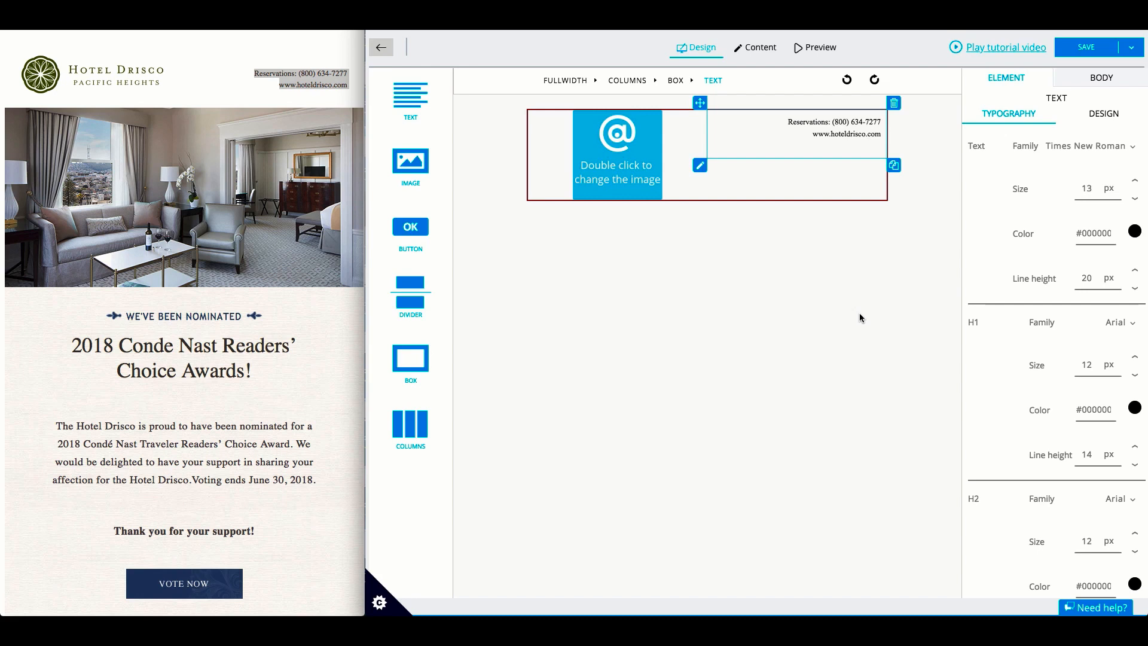
click(841, 290)
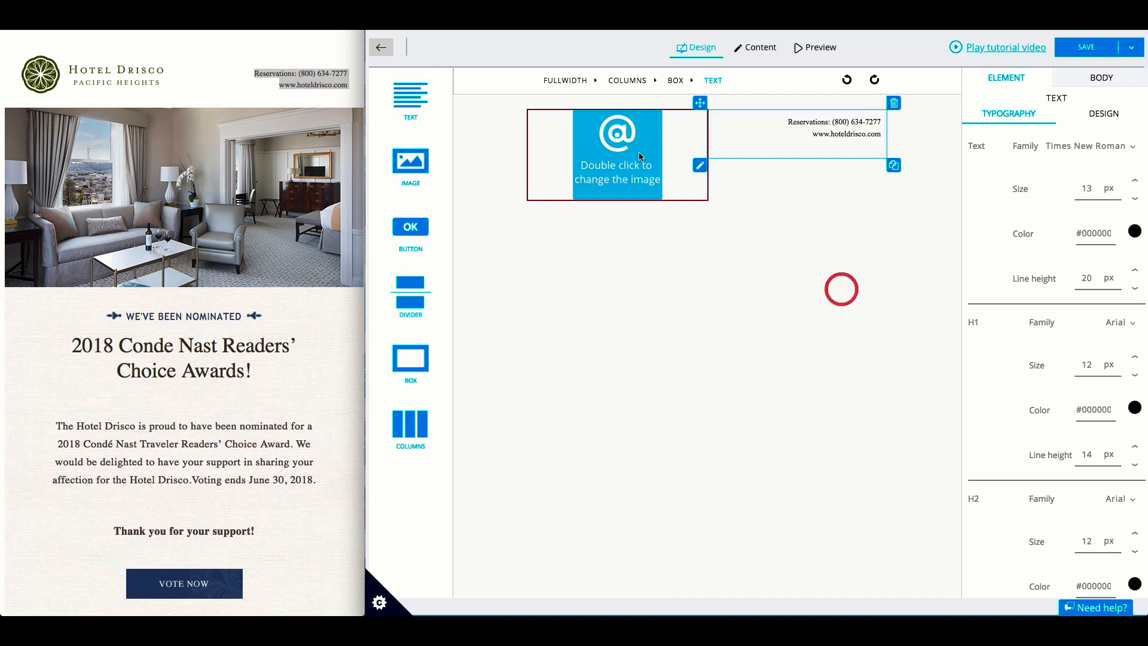
- Replace the header's placeholder image with logo.png from the media library
double_click(630, 154)
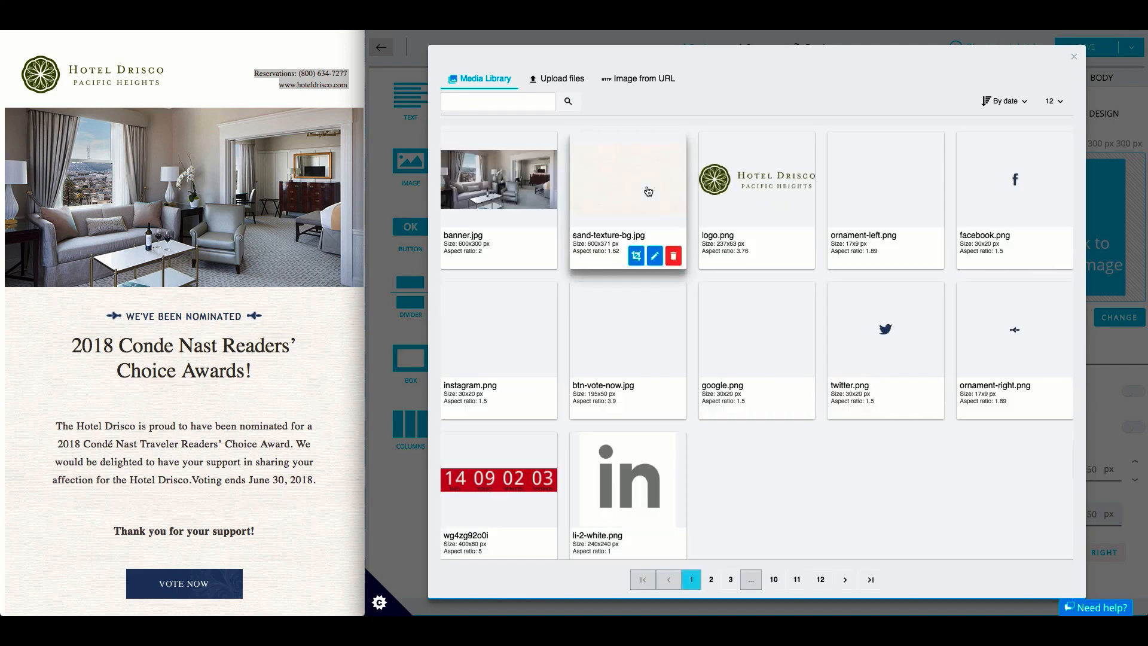
click(756, 182)
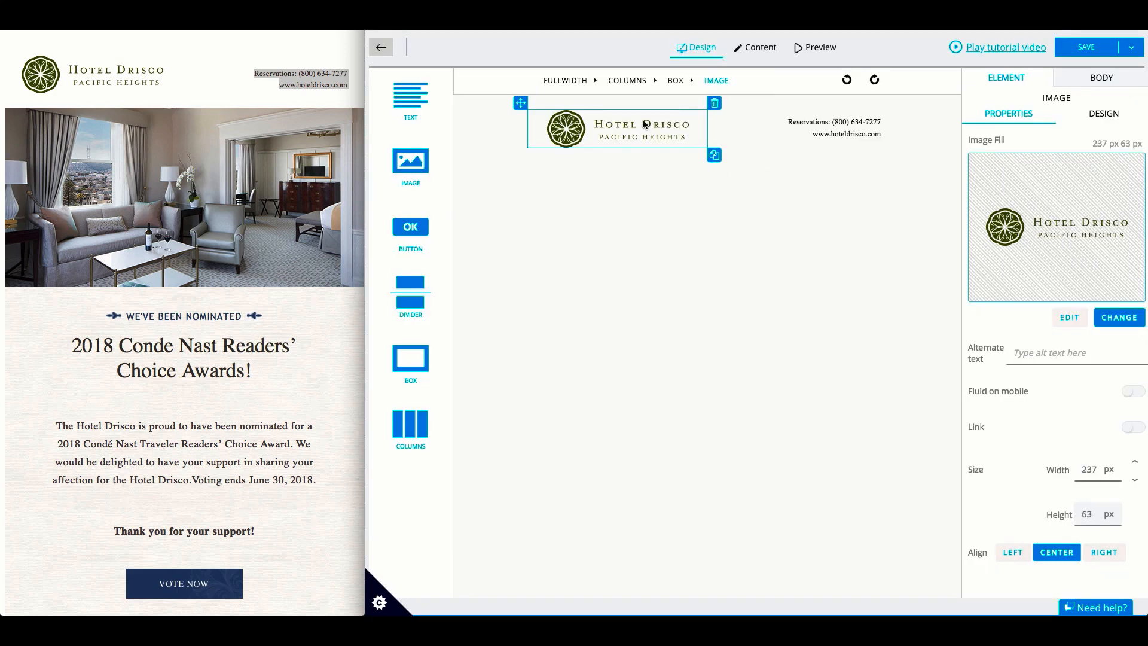
- Unlink the header columns' padding and set the left and right padding to 27 px each
click(629, 81)
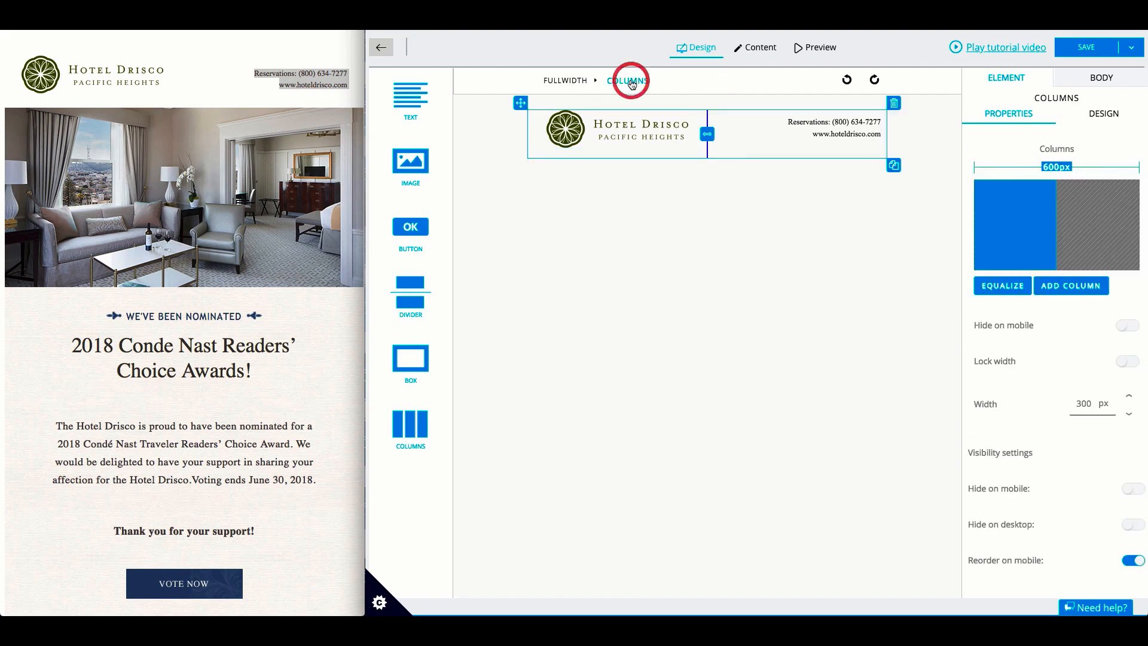
click(1096, 117)
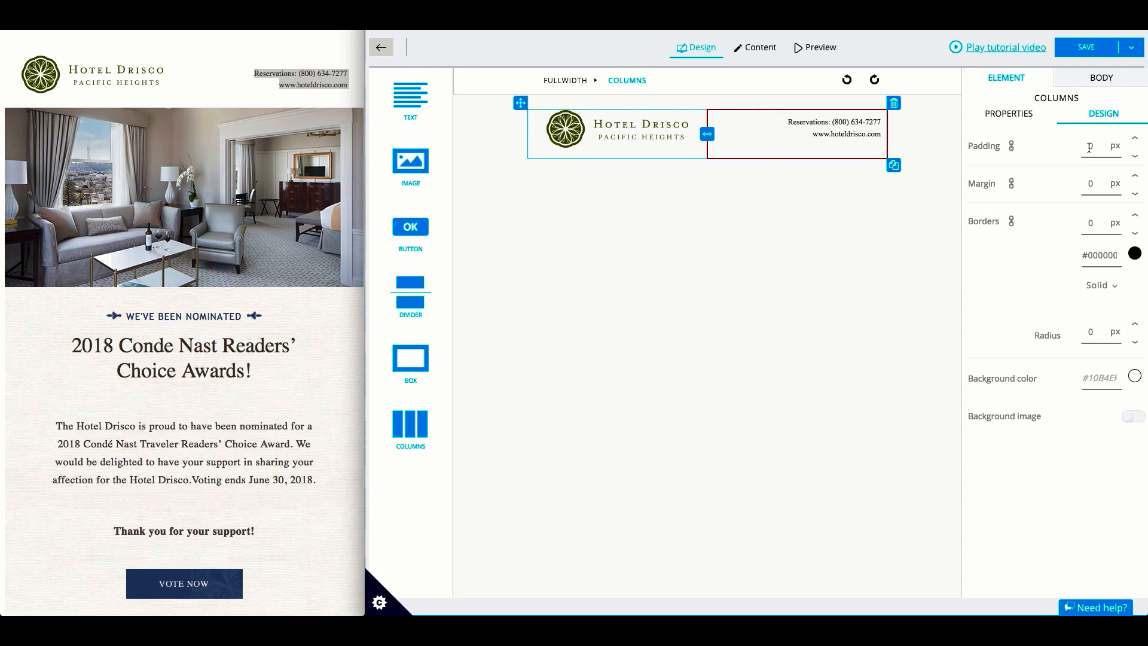
click(1011, 147)
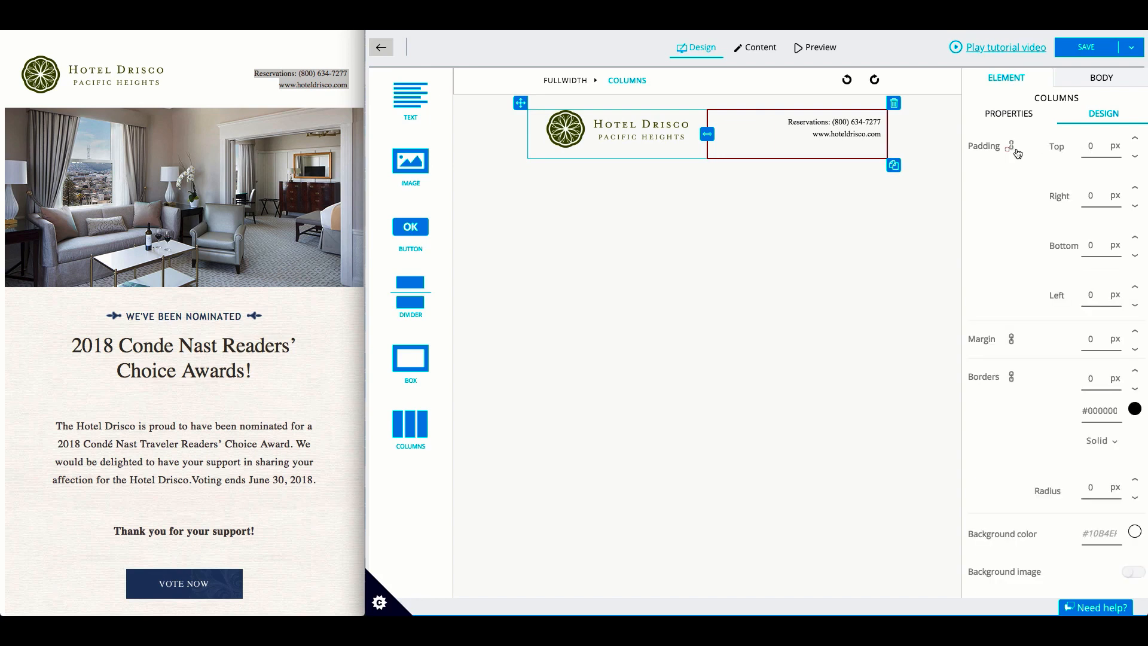
double_click(1090, 294)
text(27)
double_click(1091, 195)
text(27)
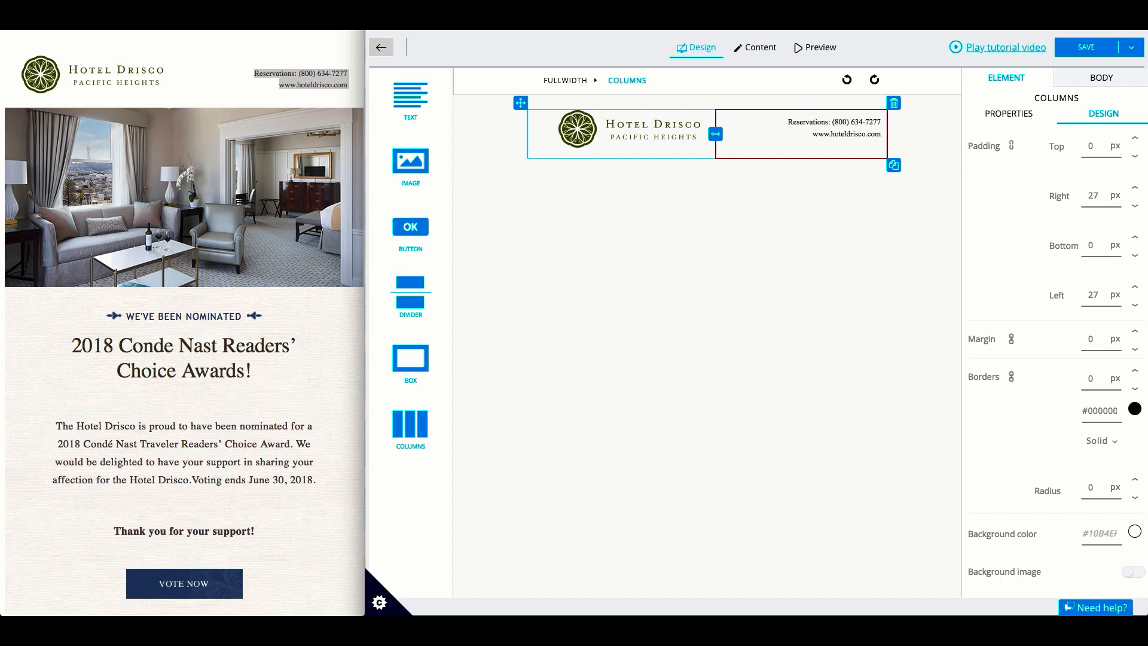
click(645, 144)
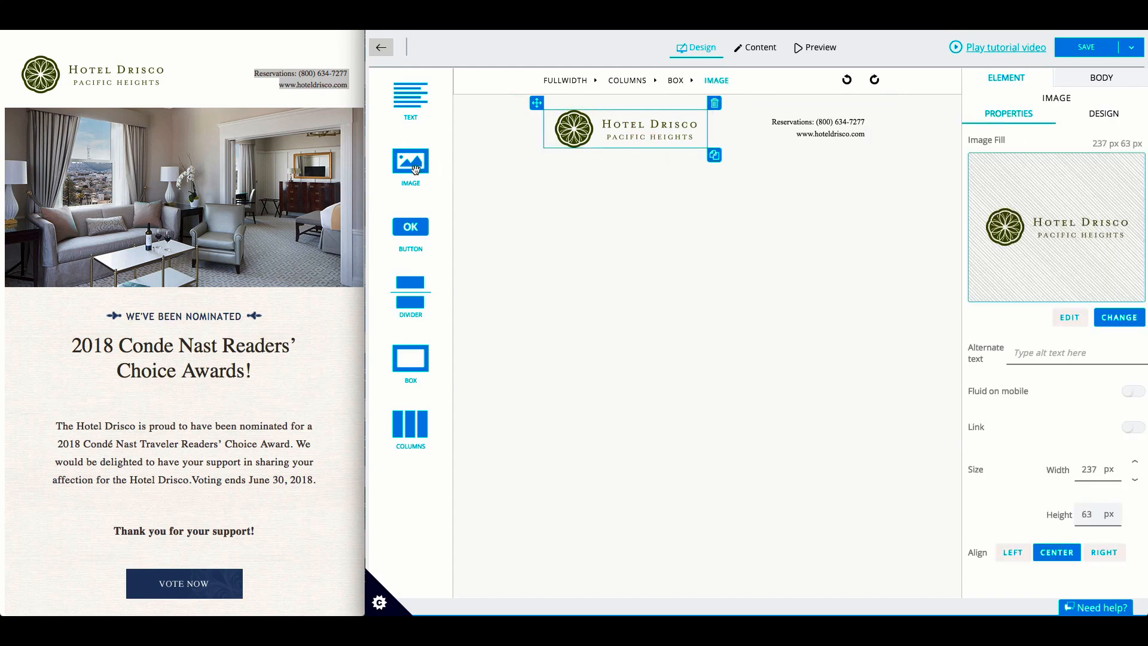
- Add an image element below the header columns and fill it with banner.jpg from the media library
drag(412, 168, 519, 153)
double_click(706, 195)
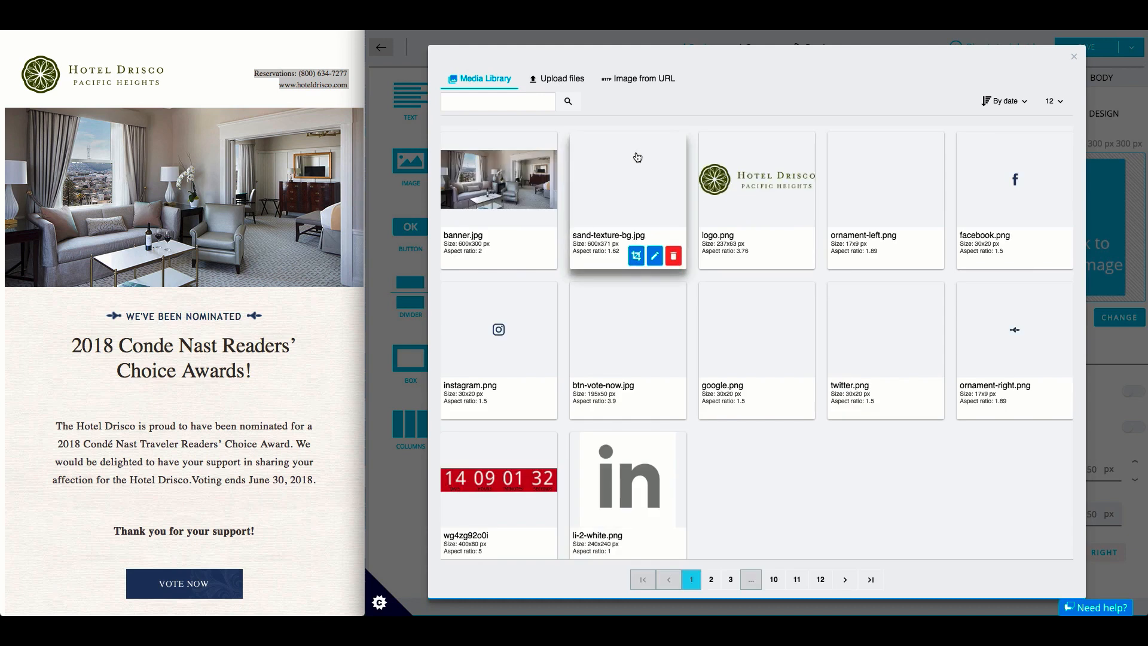
click(494, 191)
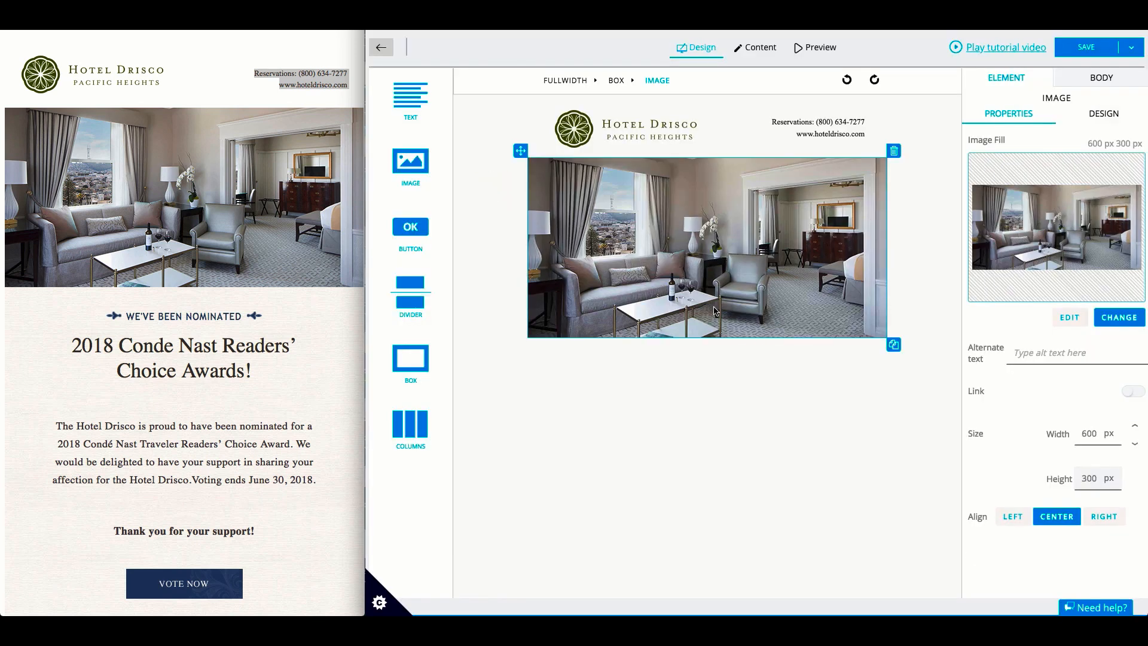
click(619, 155)
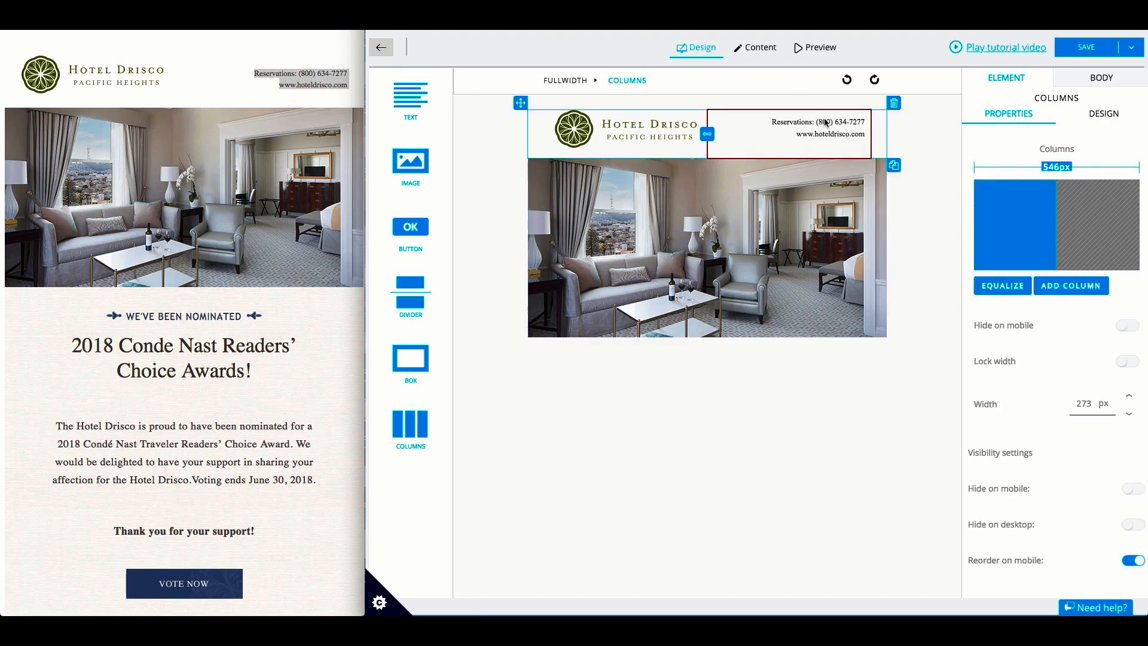
click(1107, 117)
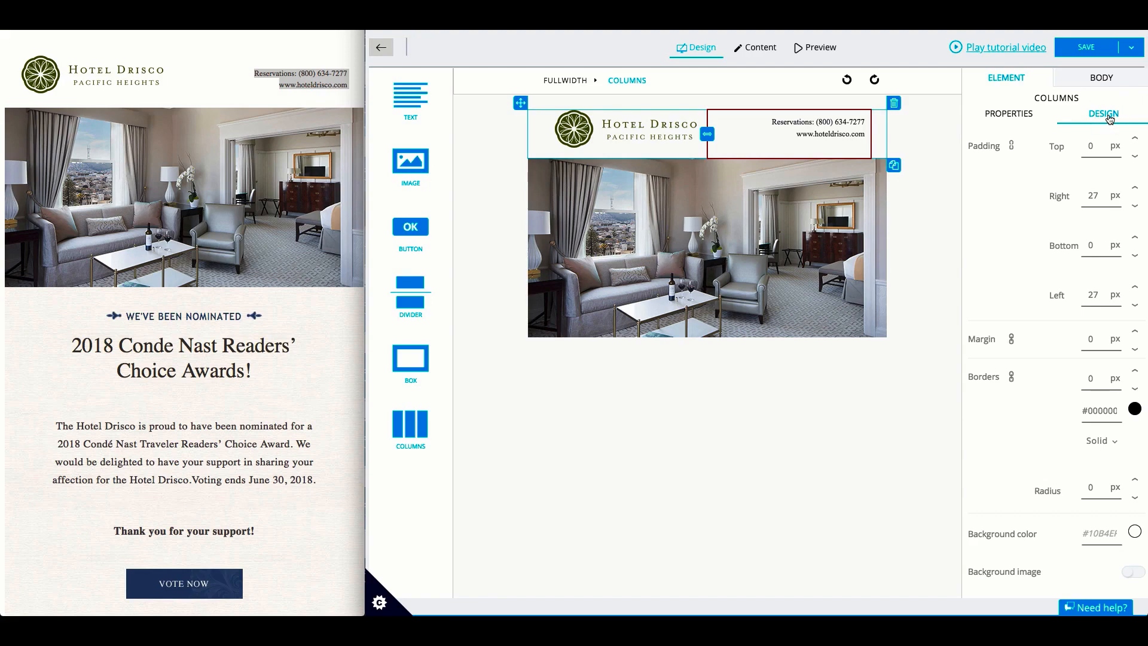
click(597, 147)
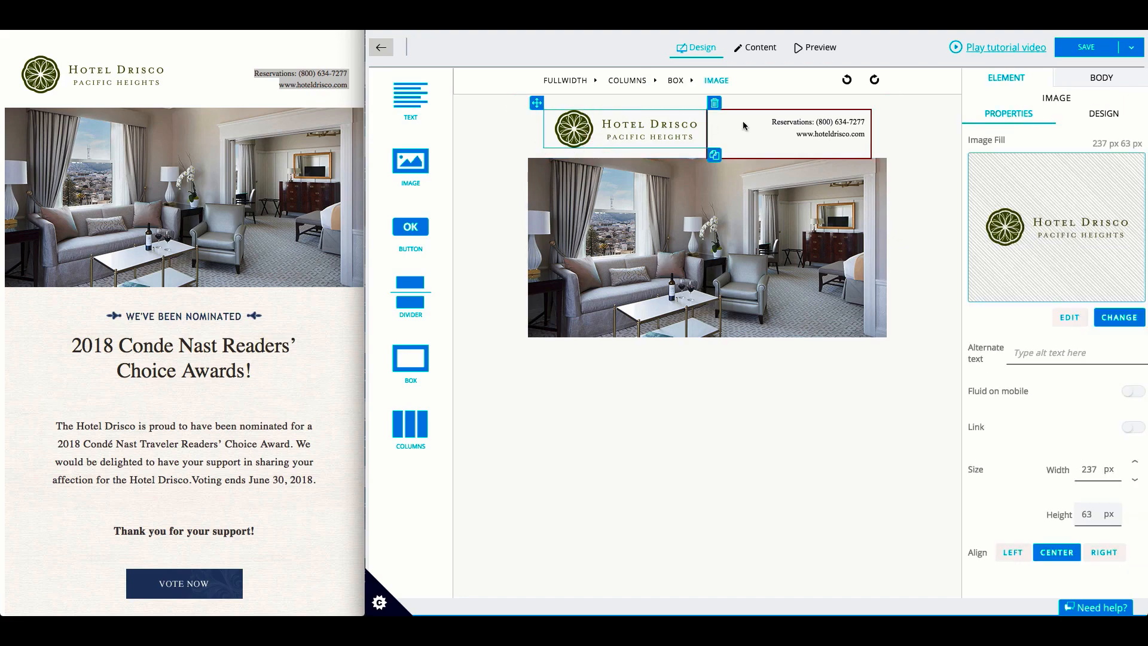
- Remove the empty line beneath the website address in the header contact text
click(789, 133)
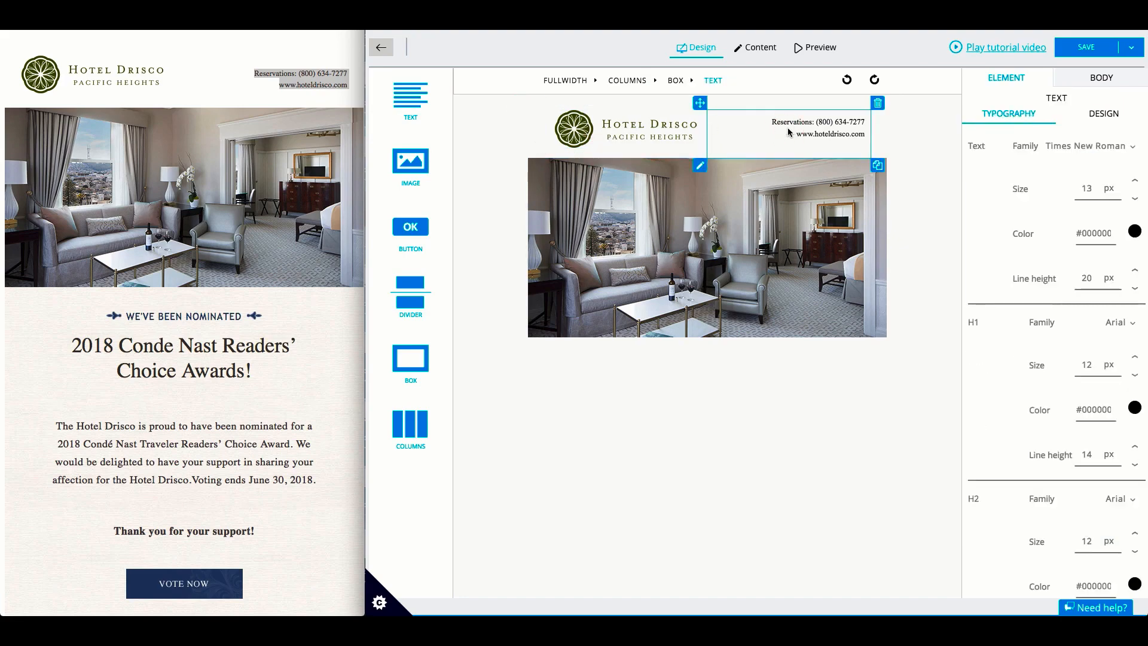
click(829, 143)
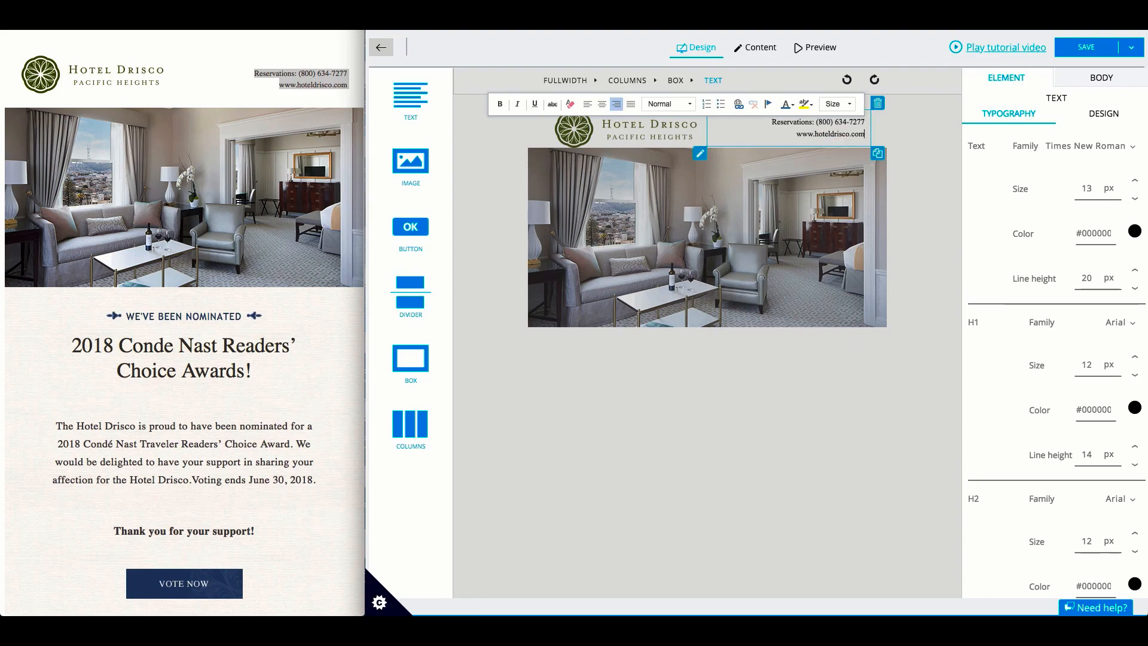
click(475, 195)
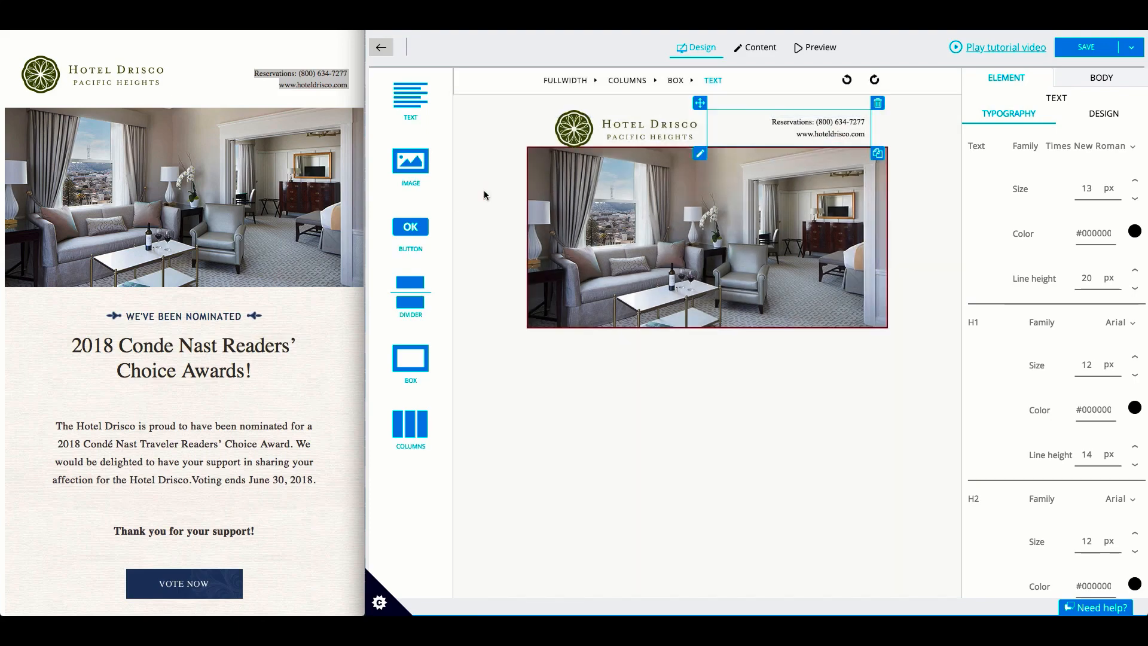
- Set the header columns' top and bottom padding to 20 px each
click(631, 138)
click(626, 82)
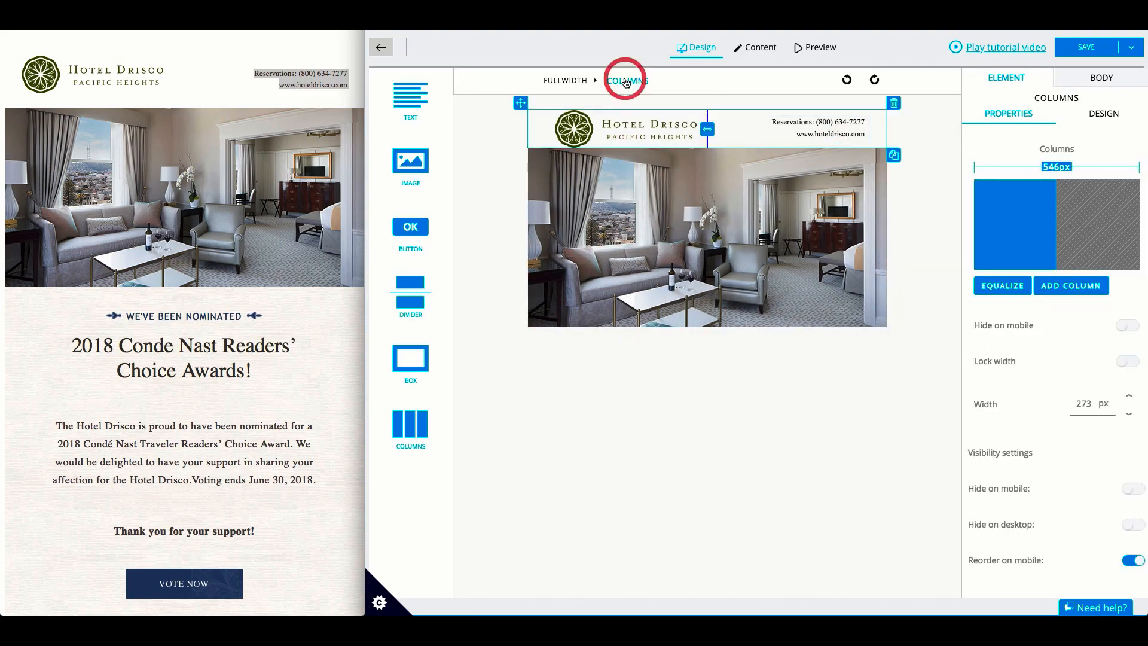
click(1103, 114)
text(20)
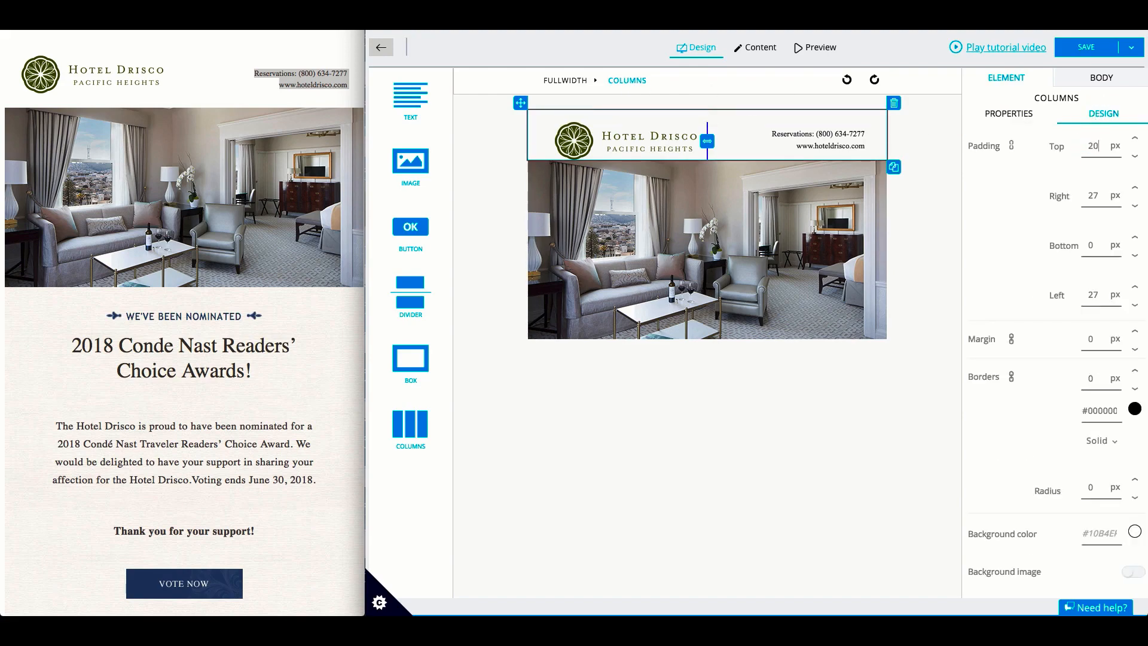
double_click(1090, 246)
text(20)
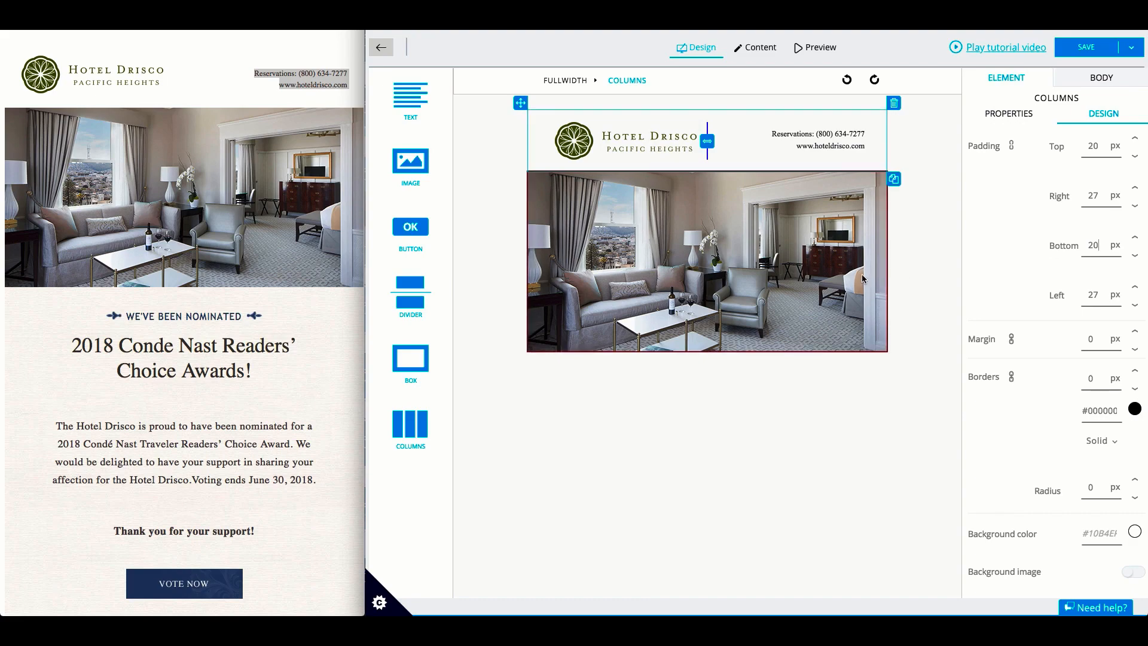
- Add a text element directly below the banner image
click(798, 278)
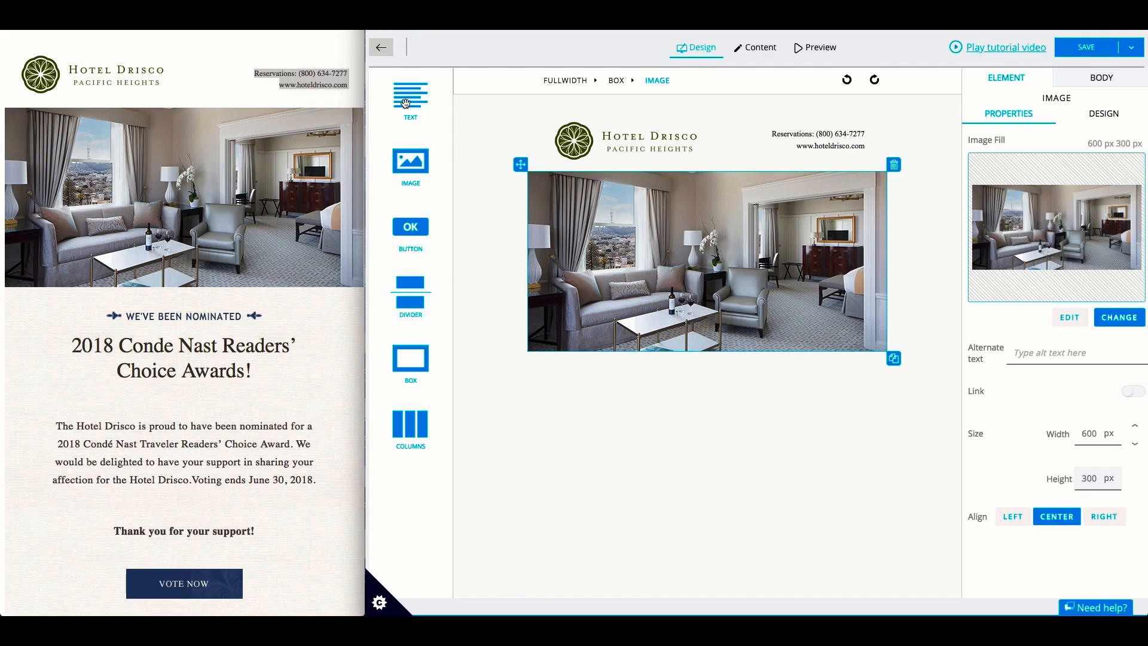
drag(405, 104, 503, 351)
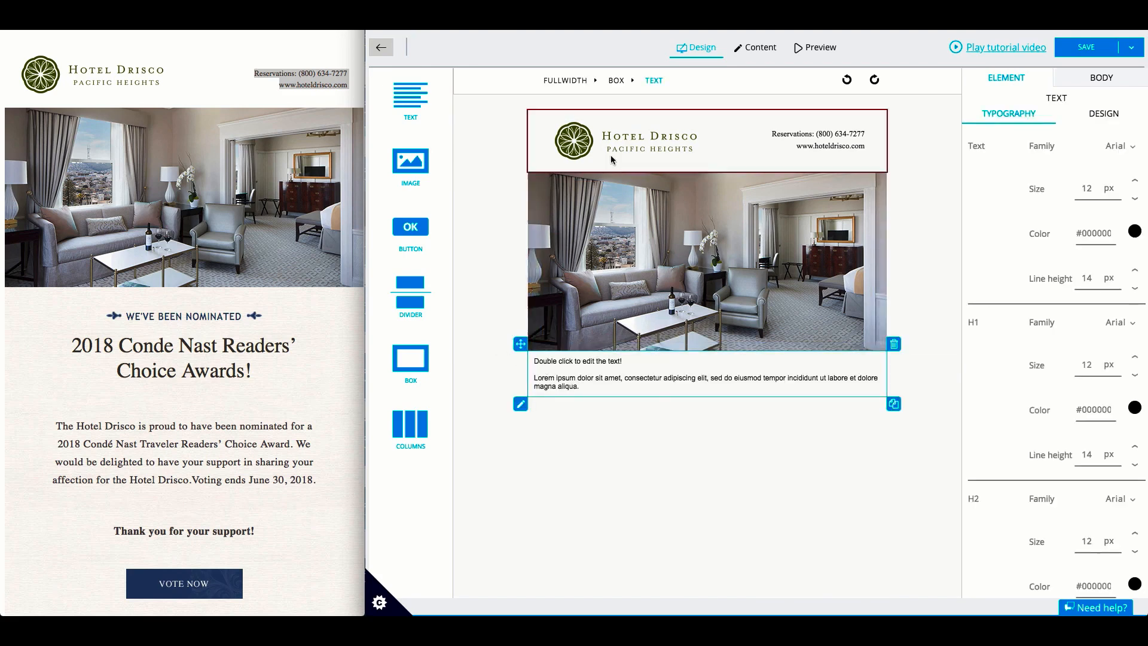
- Set sand-texture-bg.jpg from the media library as the background image of the box holding the text below the banner
click(617, 80)
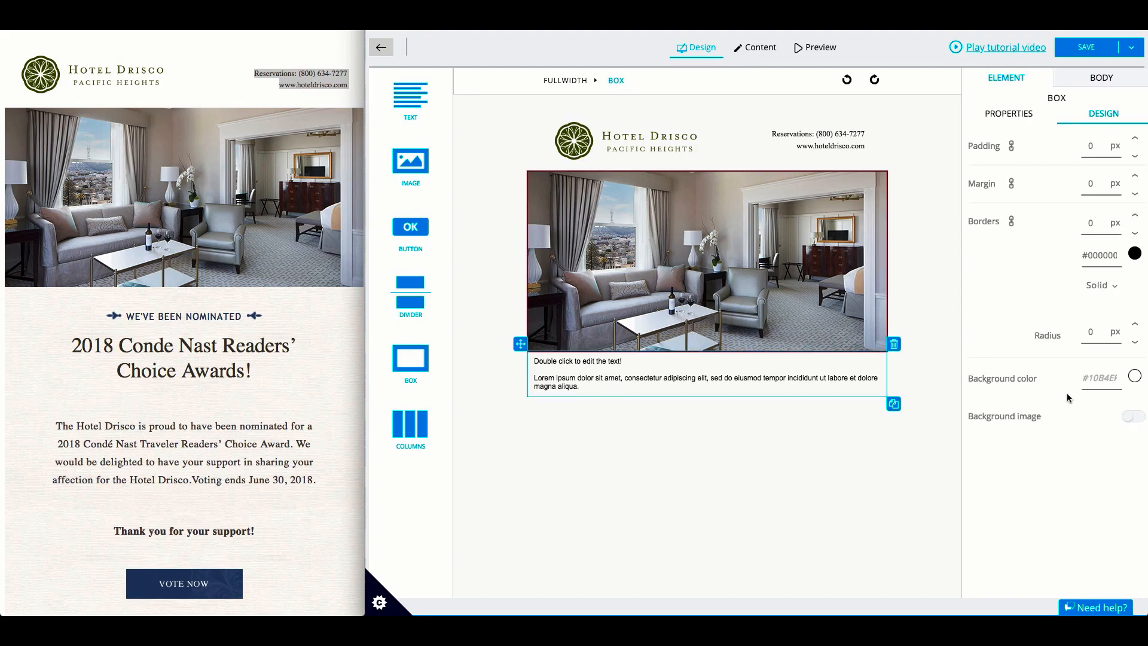
click(1129, 416)
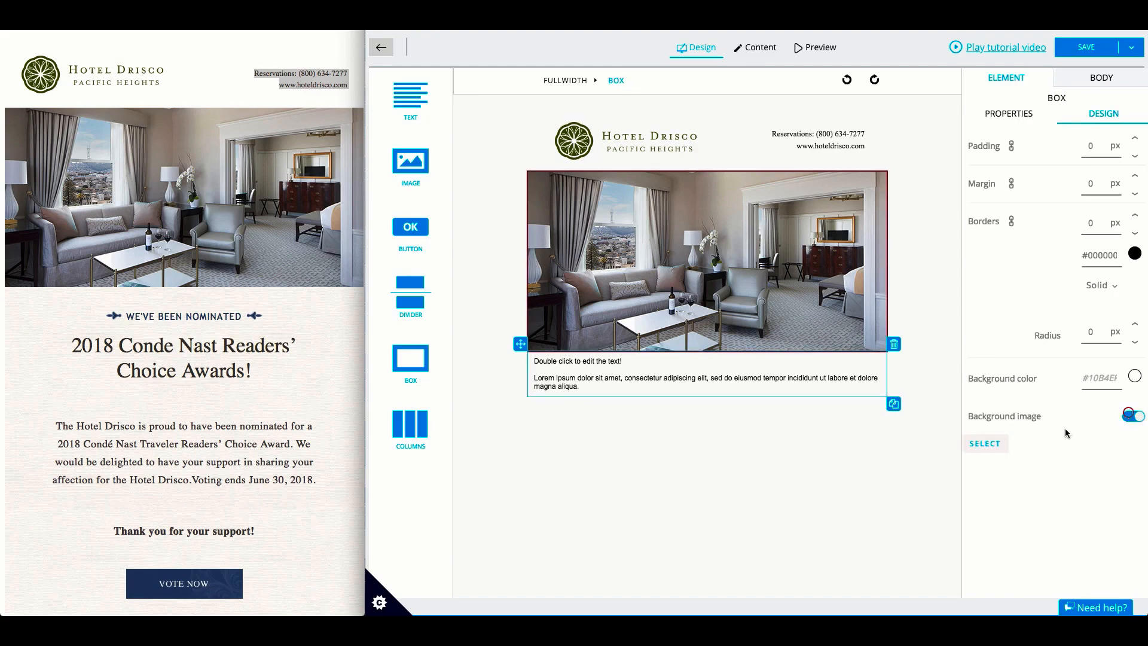
click(981, 448)
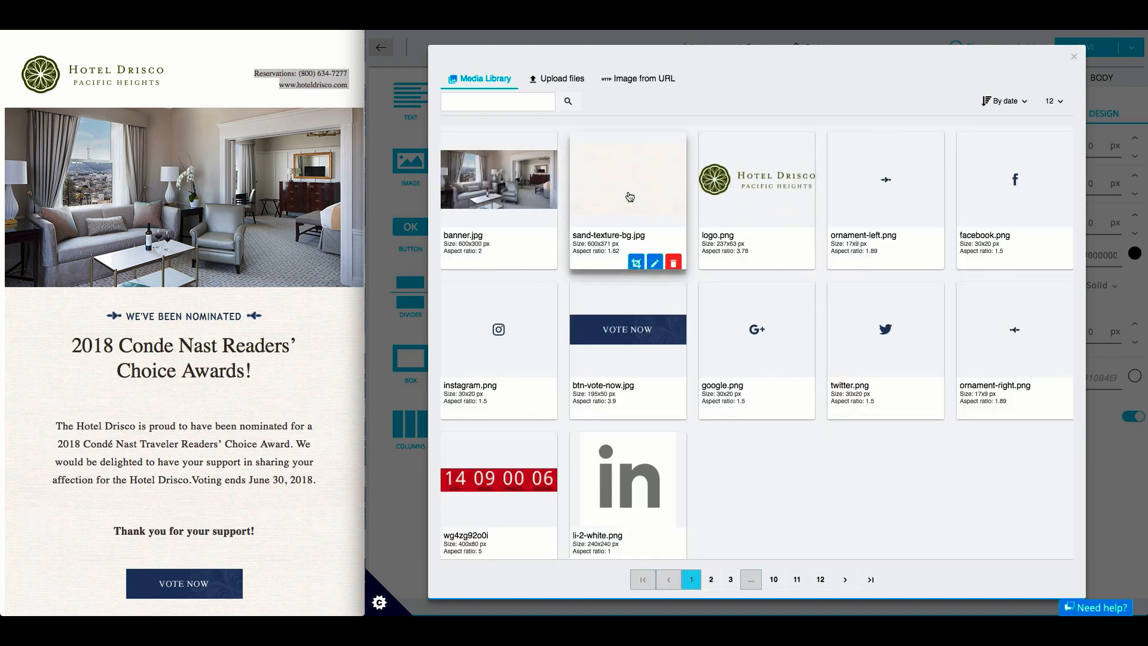
click(628, 195)
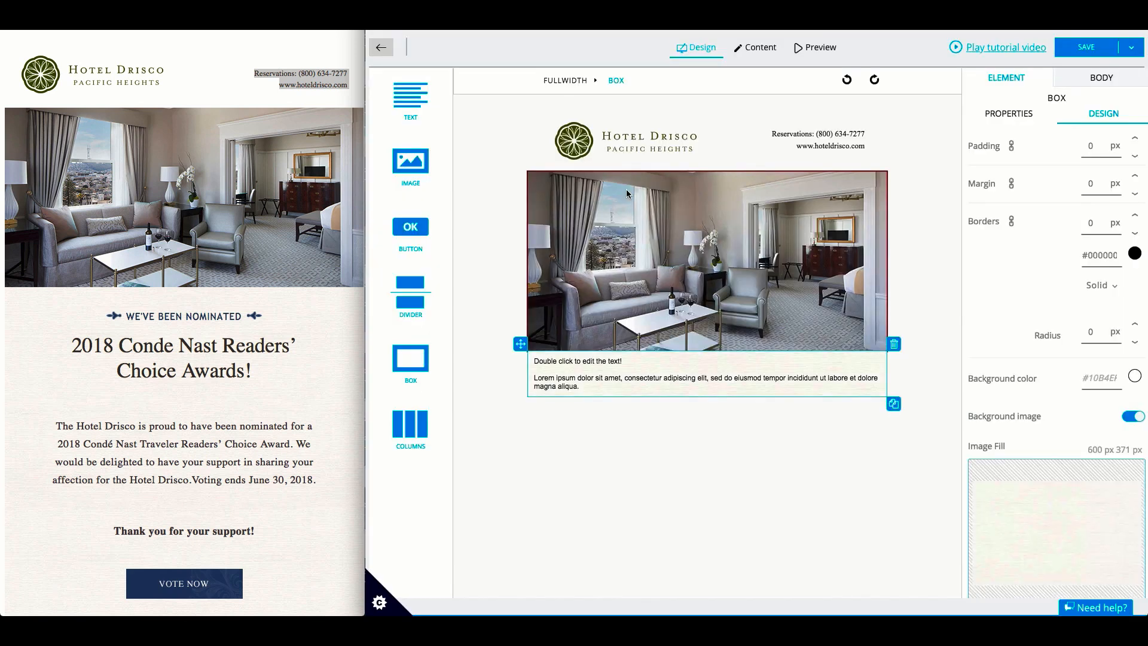
scroll(1085, 431, down, 2)
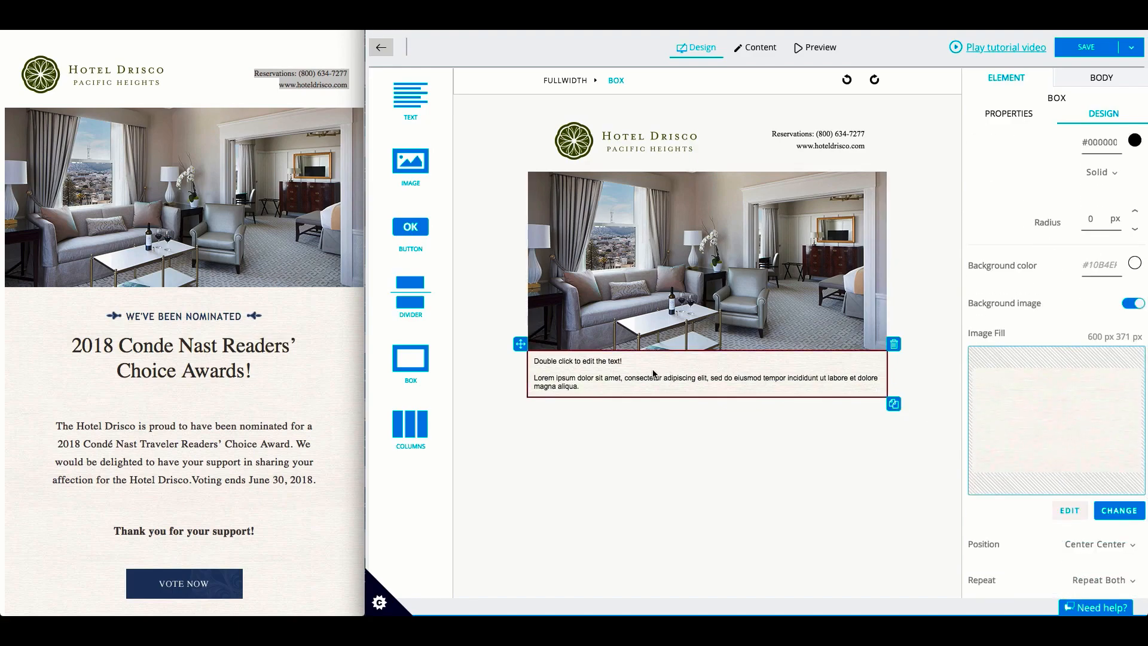
- Replace the placeholder text below the banner with "WE'VE BEEN NOMINATED" copied from the reference email
click(263, 330)
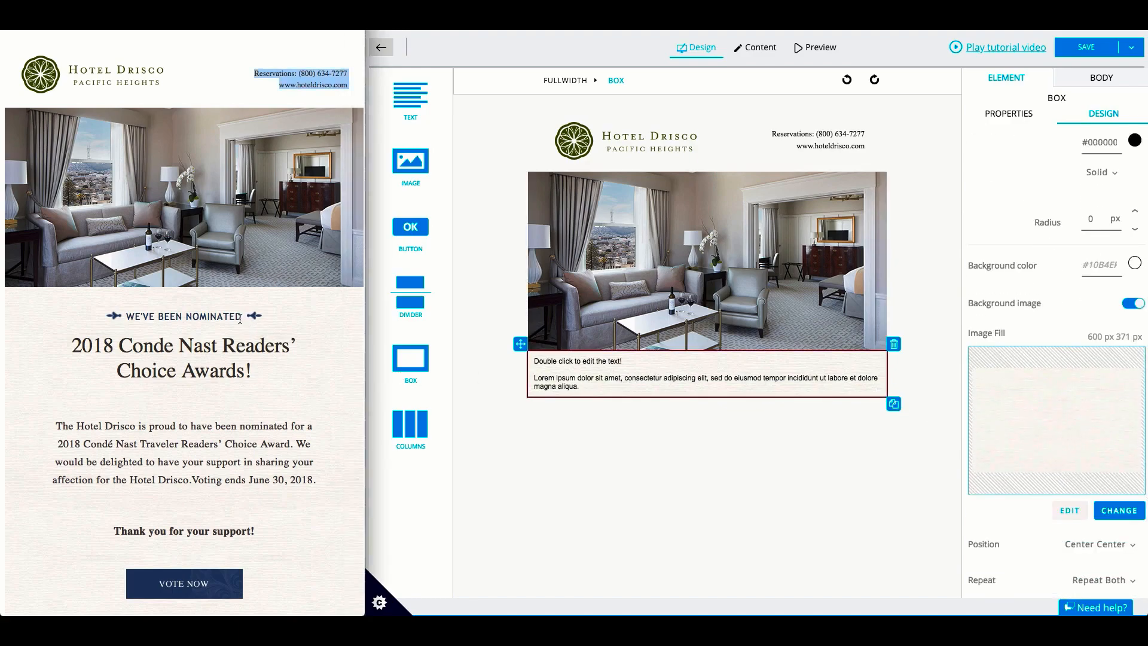
drag(240, 316, 129, 317)
key(ctrl+c)
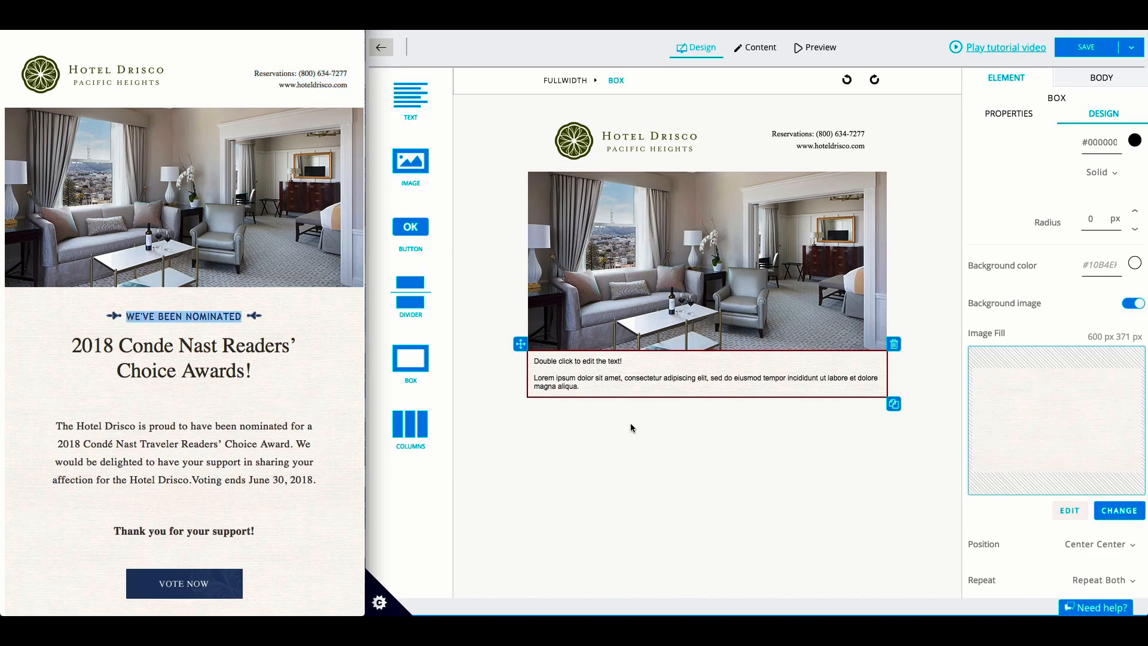
click(590, 383)
double_click(590, 383)
key(ctrl+v)
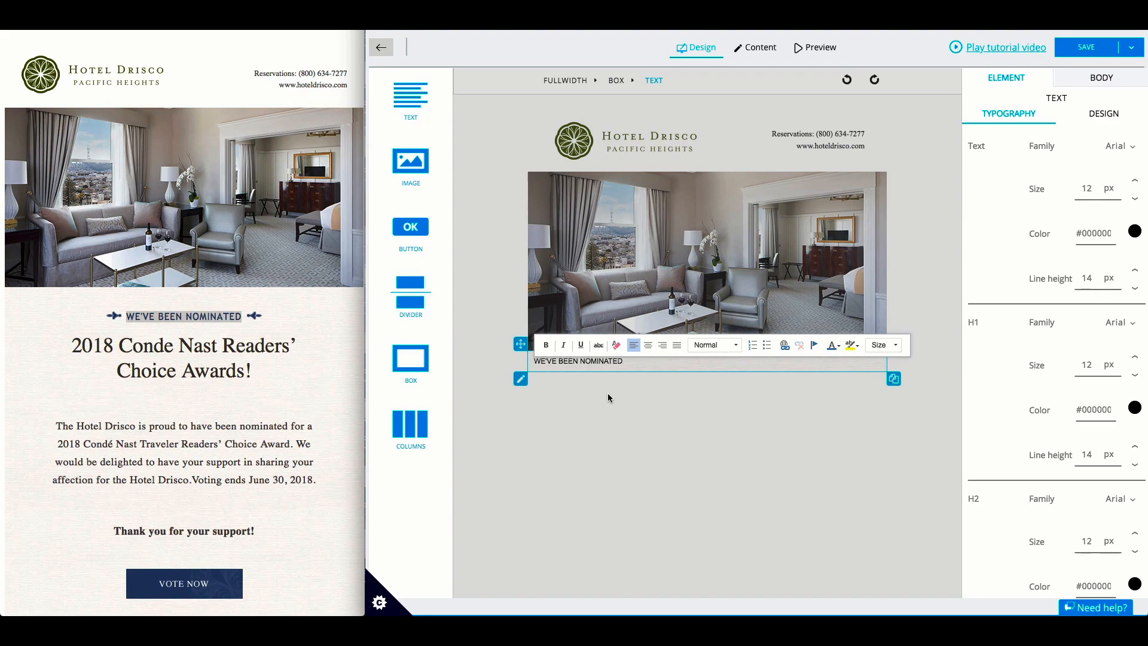
click(607, 399)
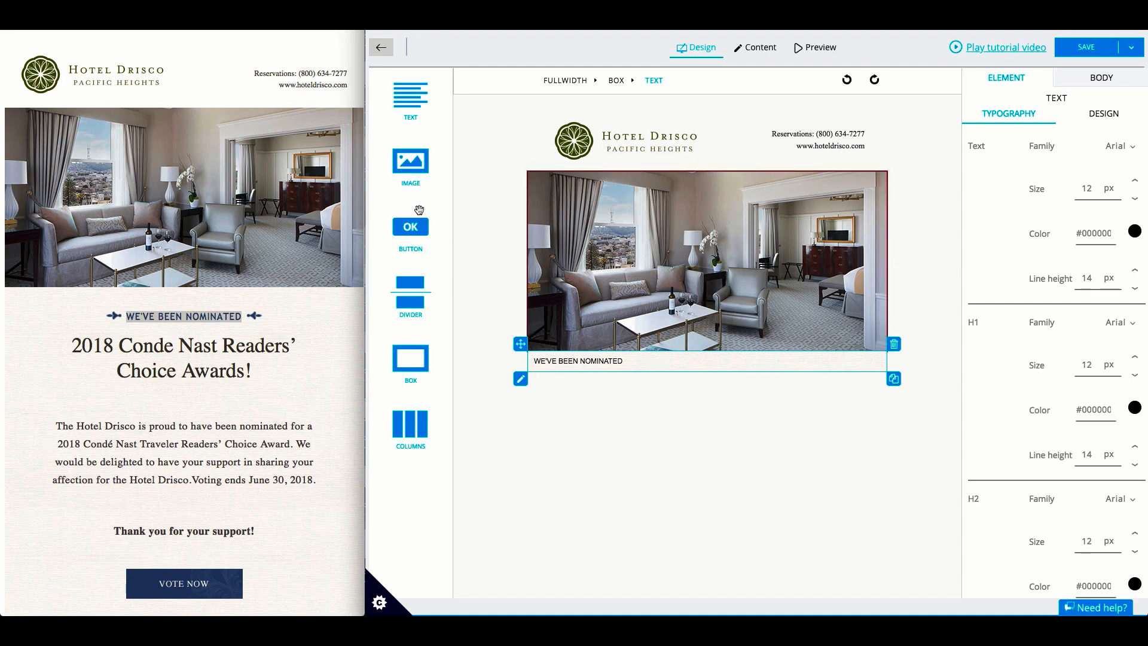
- Add image elements on both sides of the "WE'VE BEEN NOMINATED" text, using ornament-left.png before it and ornament-right.png after it
drag(405, 170, 535, 361)
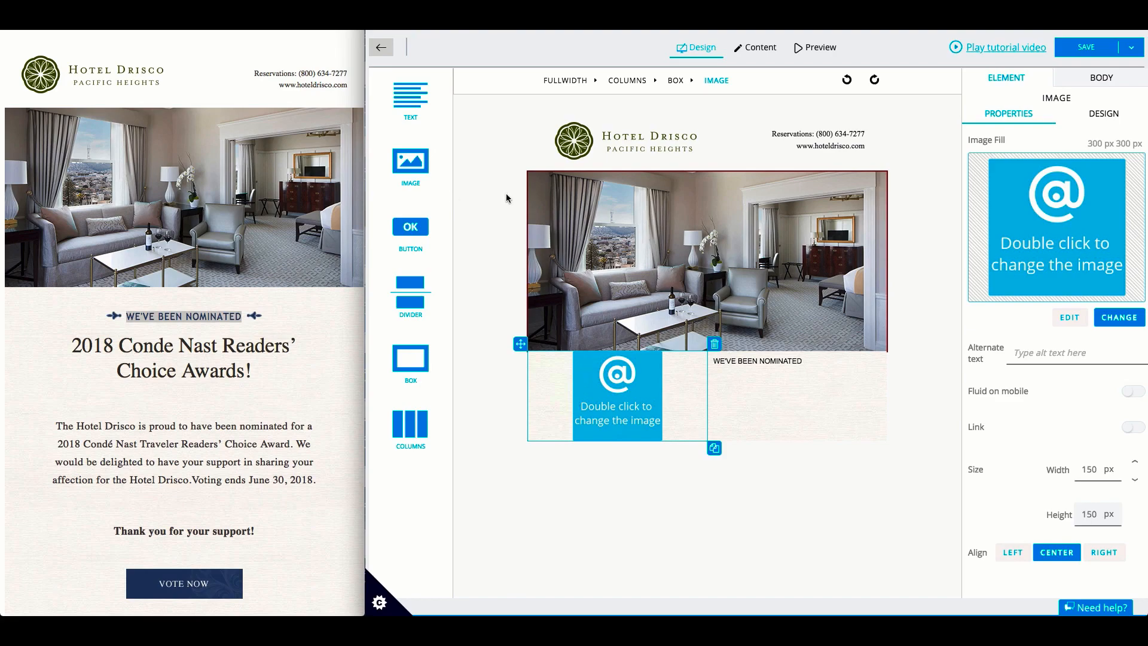
drag(409, 164, 879, 381)
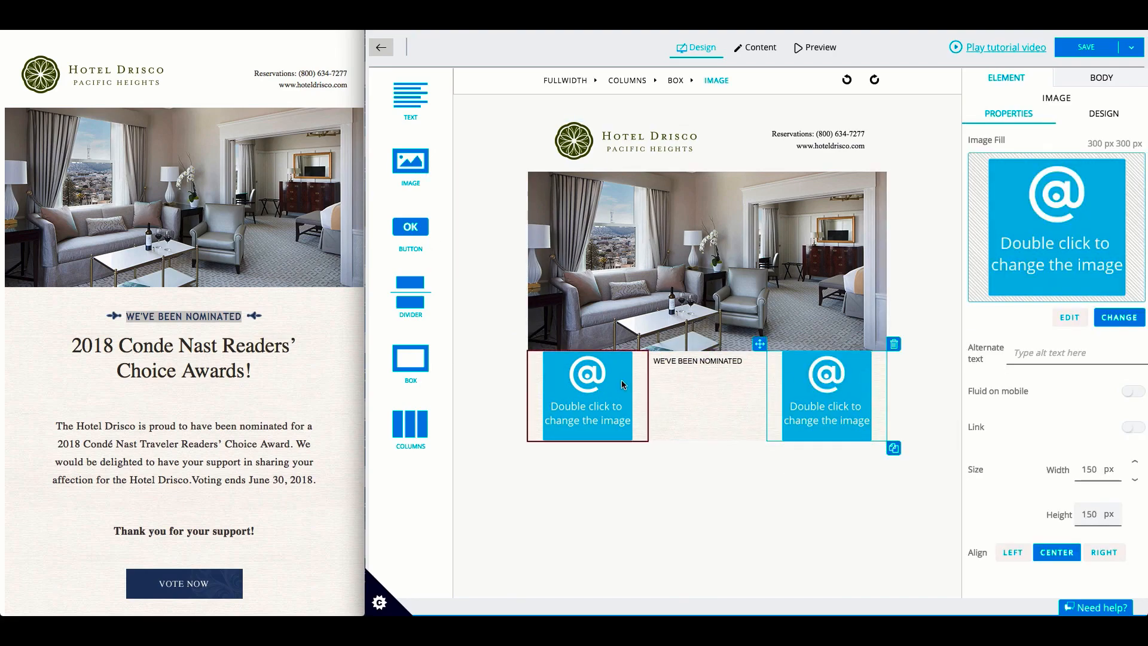
double_click(610, 361)
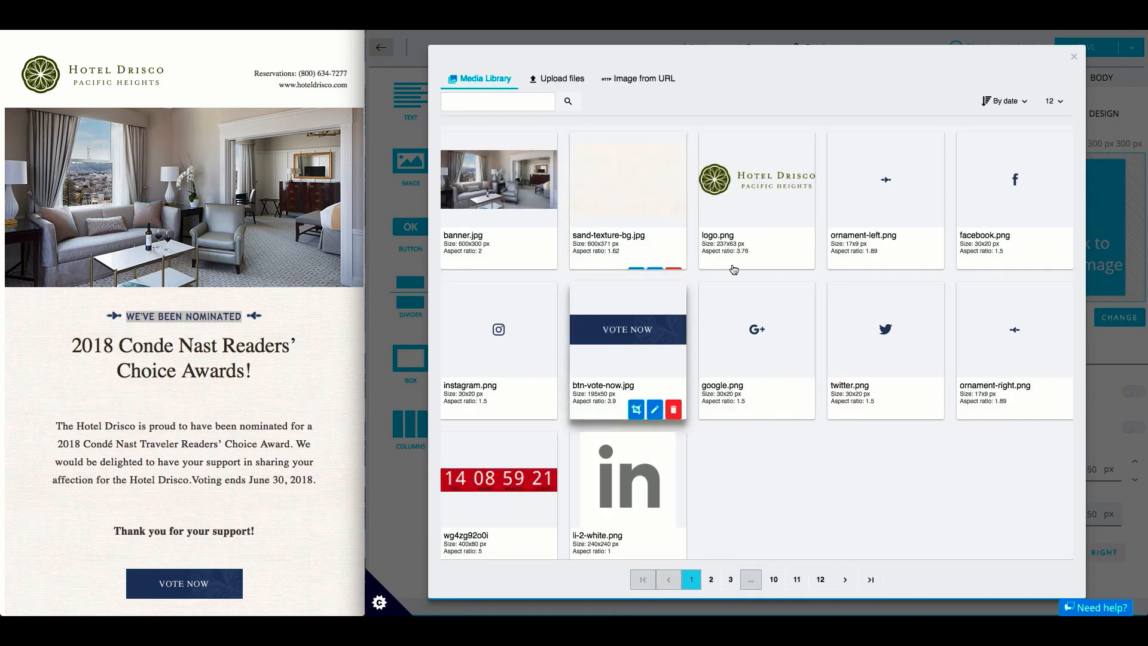
click(876, 183)
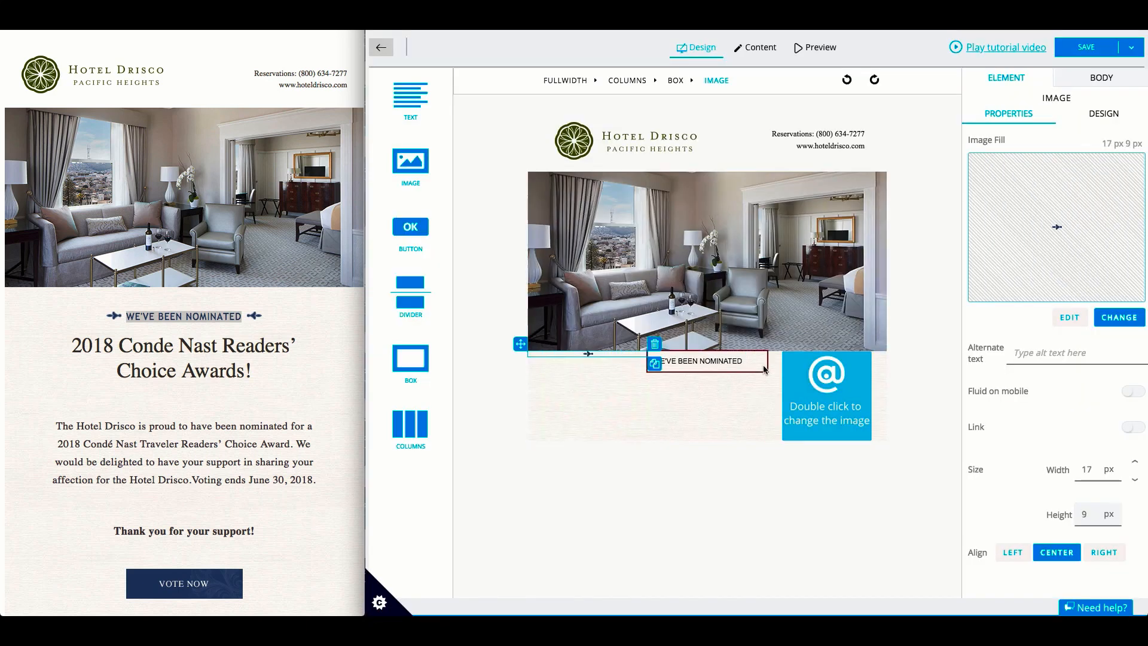
double_click(820, 375)
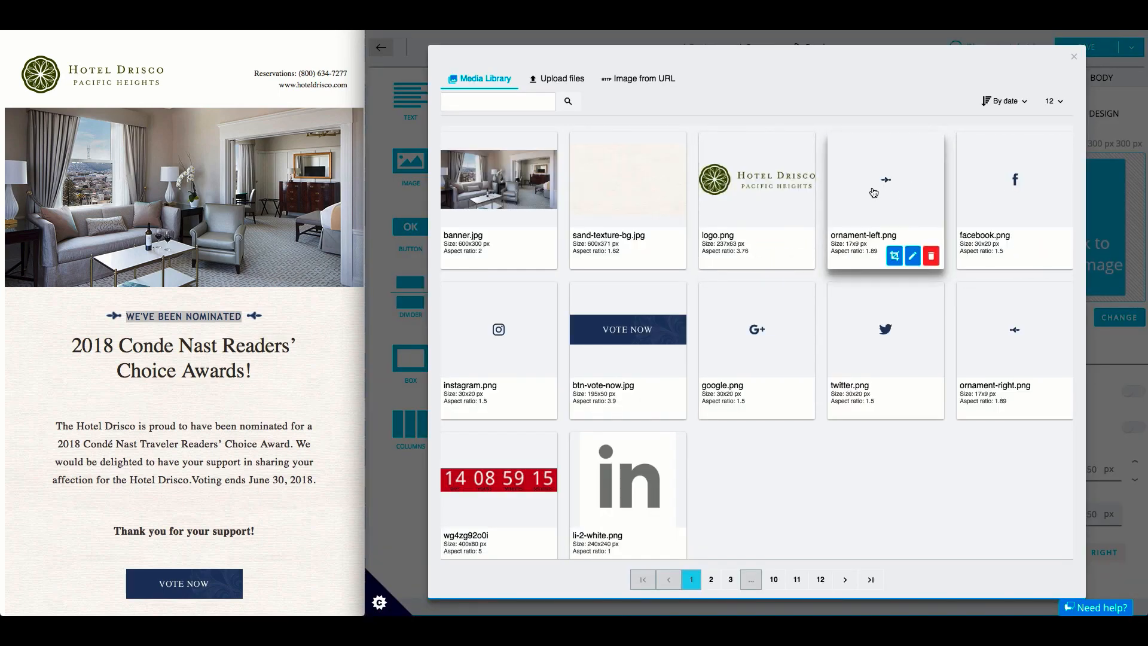
click(1012, 322)
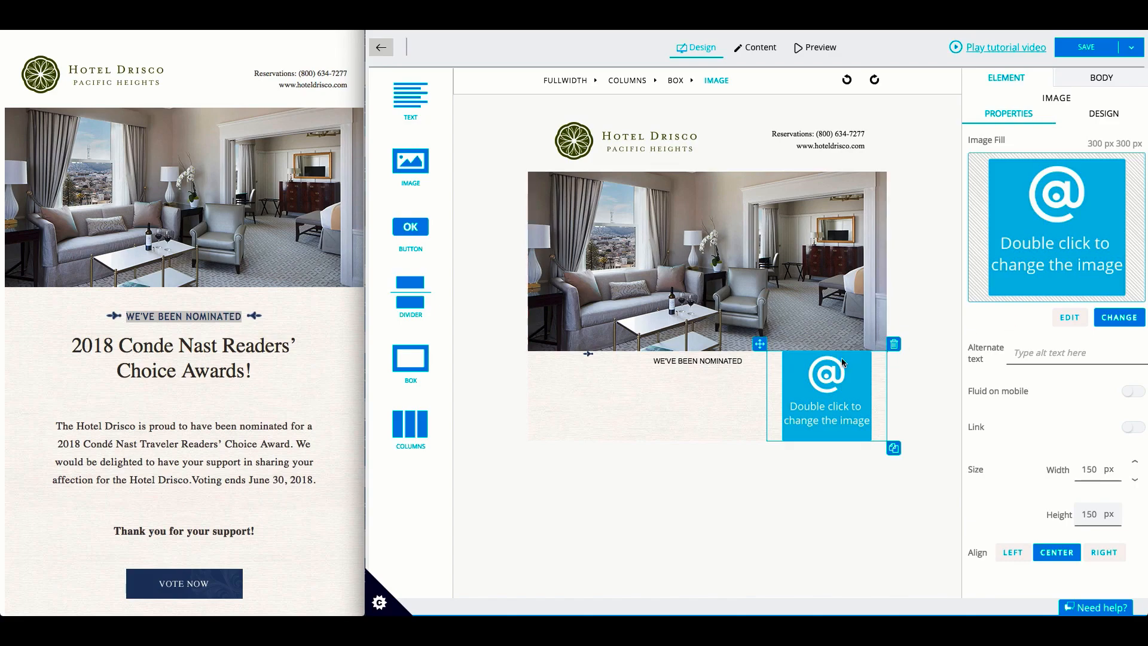
- Center the "WE'VE BEEN NOMINATED" text within its column
click(590, 355)
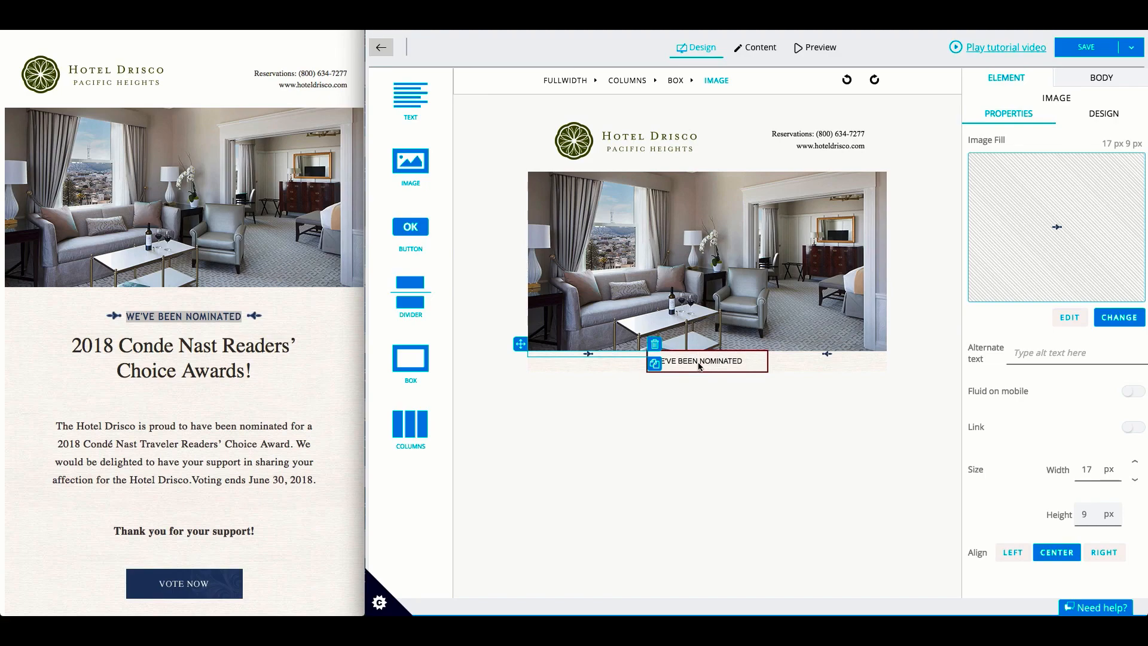
click(747, 360)
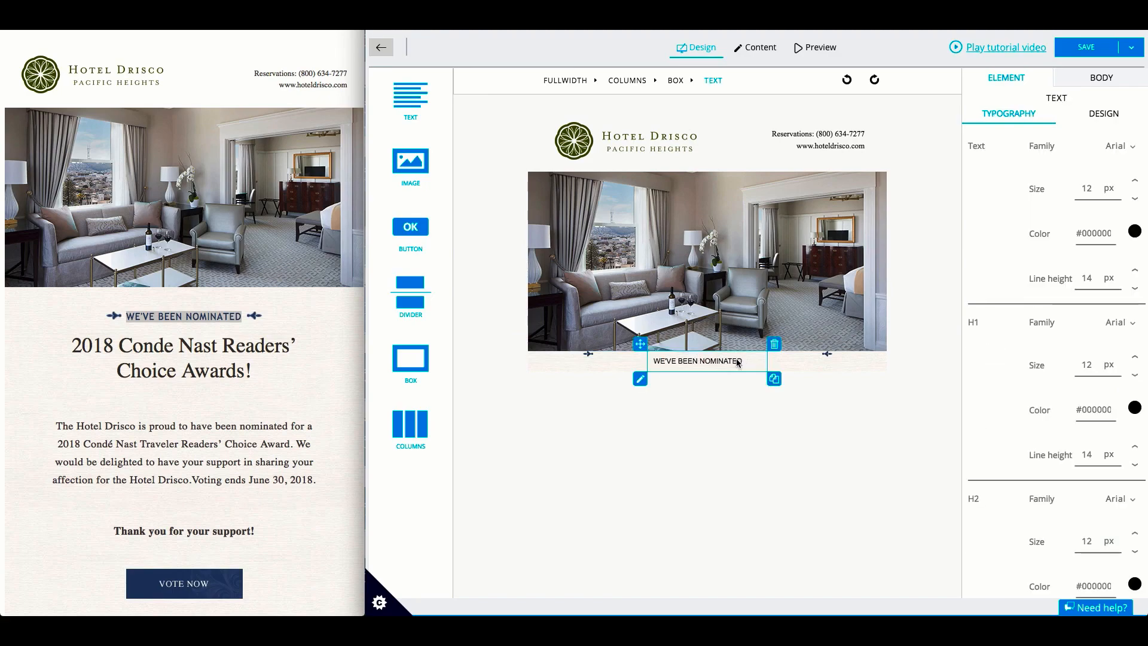
click(743, 361)
triple_click(765, 364)
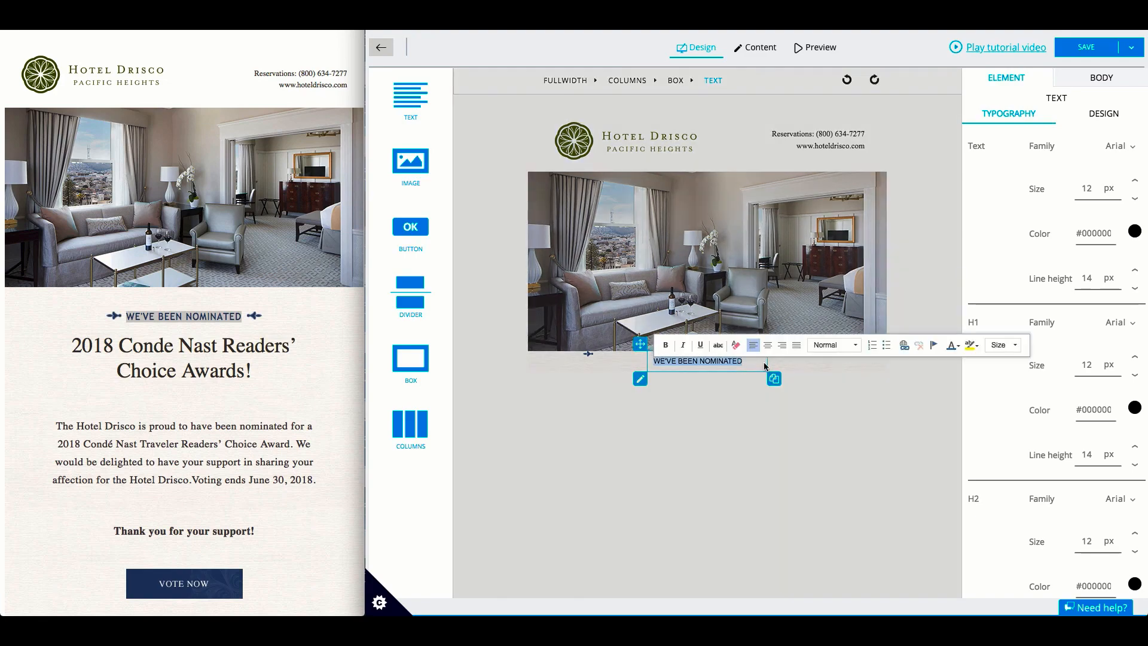
click(768, 345)
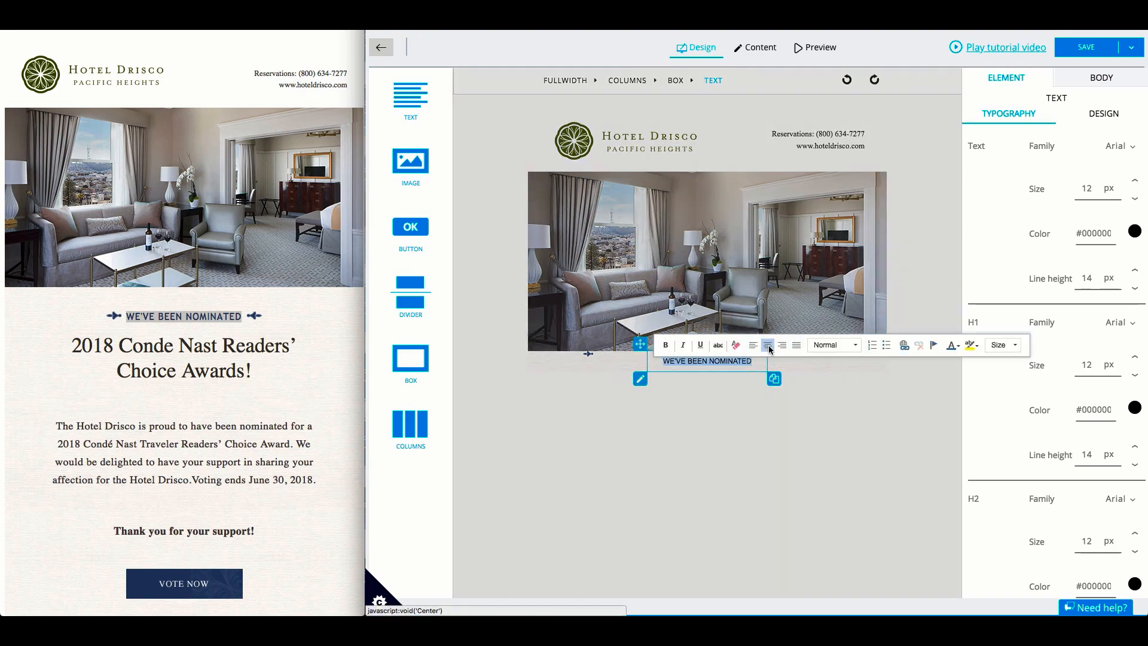
click(691, 393)
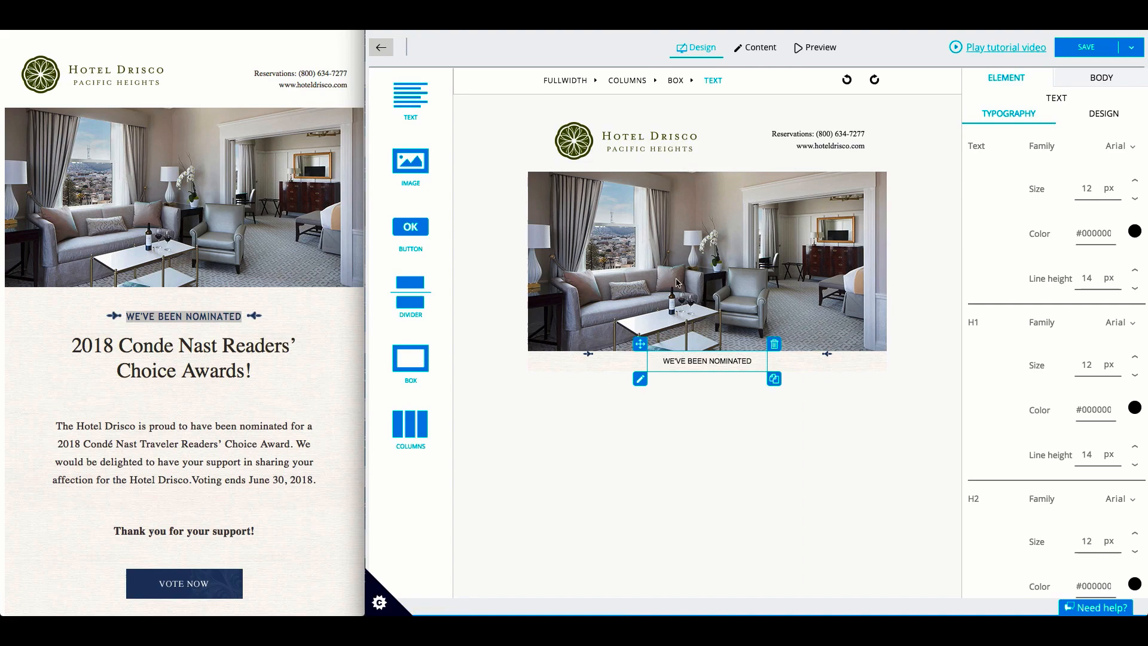
- Narrow the middle column to fit "WE'VE BEEN NOMINATED", make the first column 196 px wide and lock the first column's width
click(627, 82)
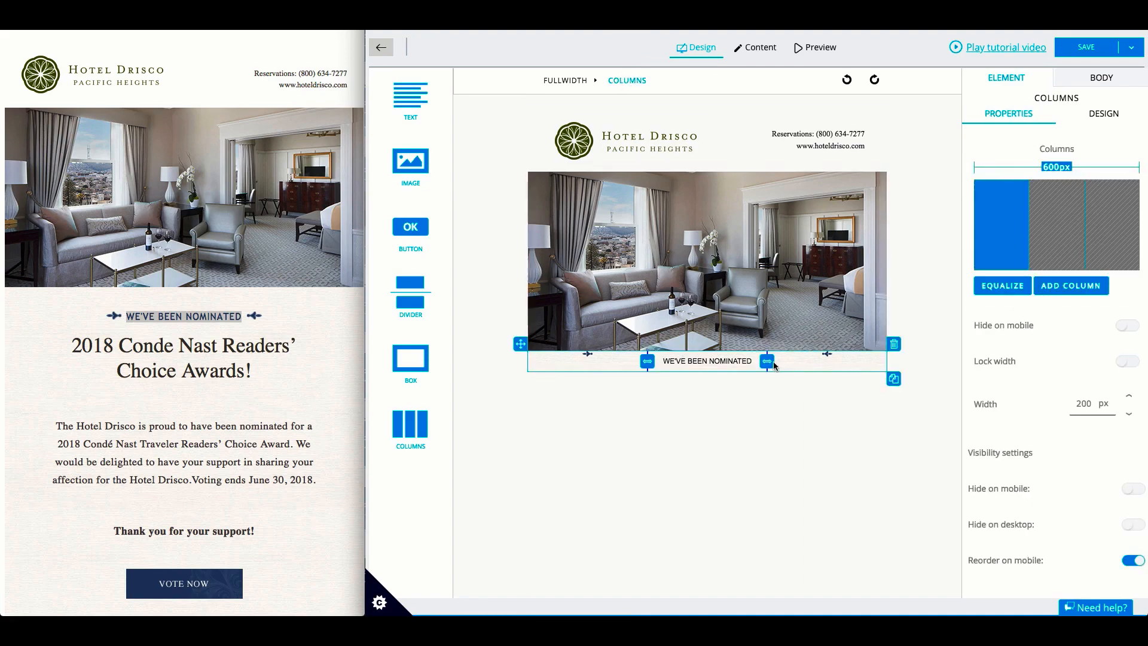
drag(766, 361, 750, 361)
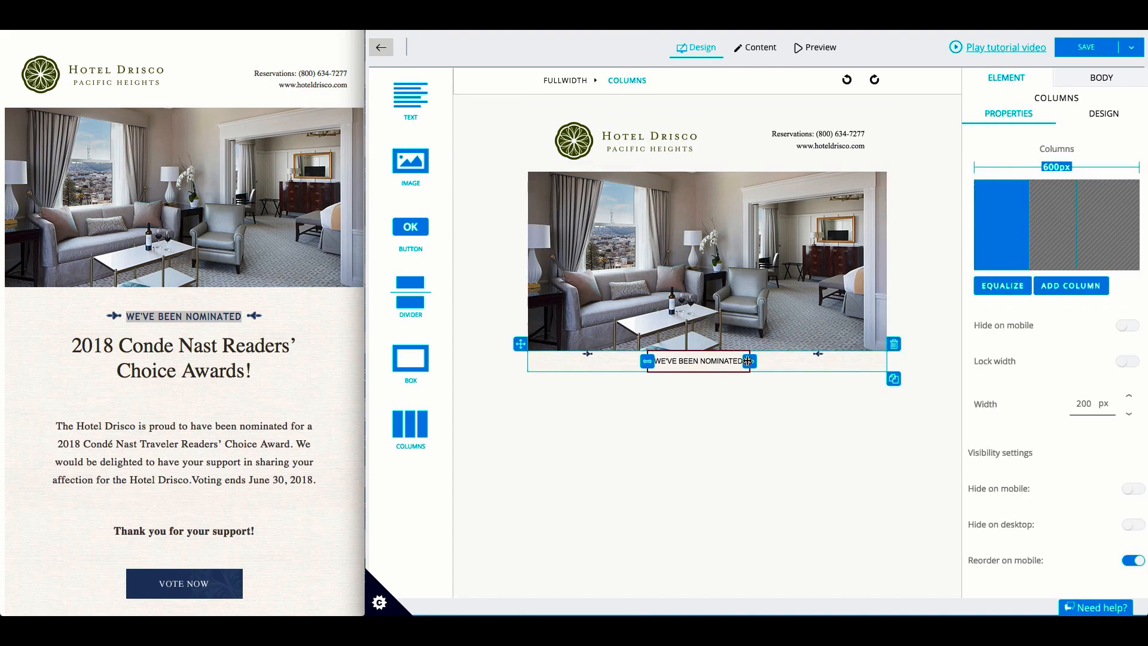
drag(647, 361, 645, 360)
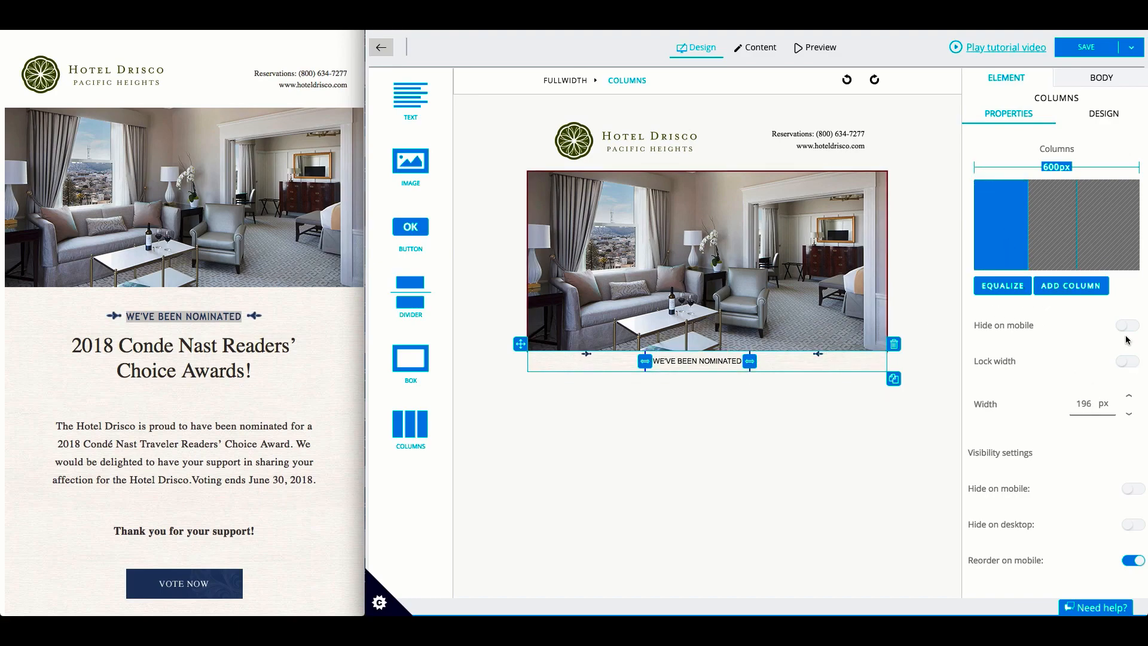
click(1126, 362)
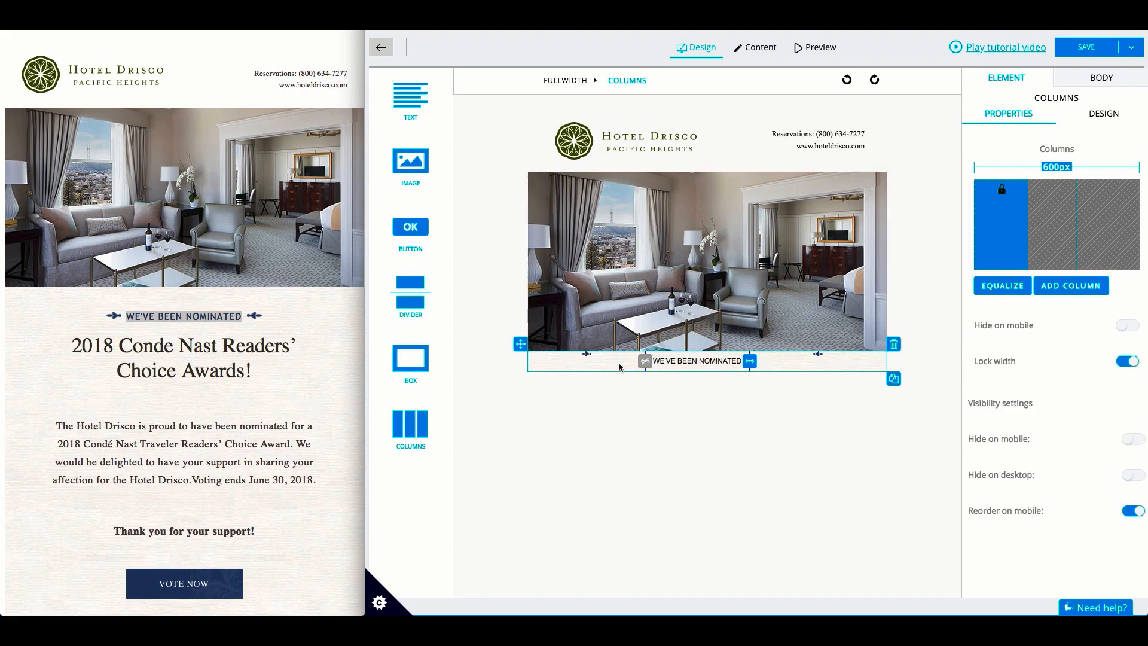
- Align the ornament before the text to the right and the ornament after it to the left
click(587, 354)
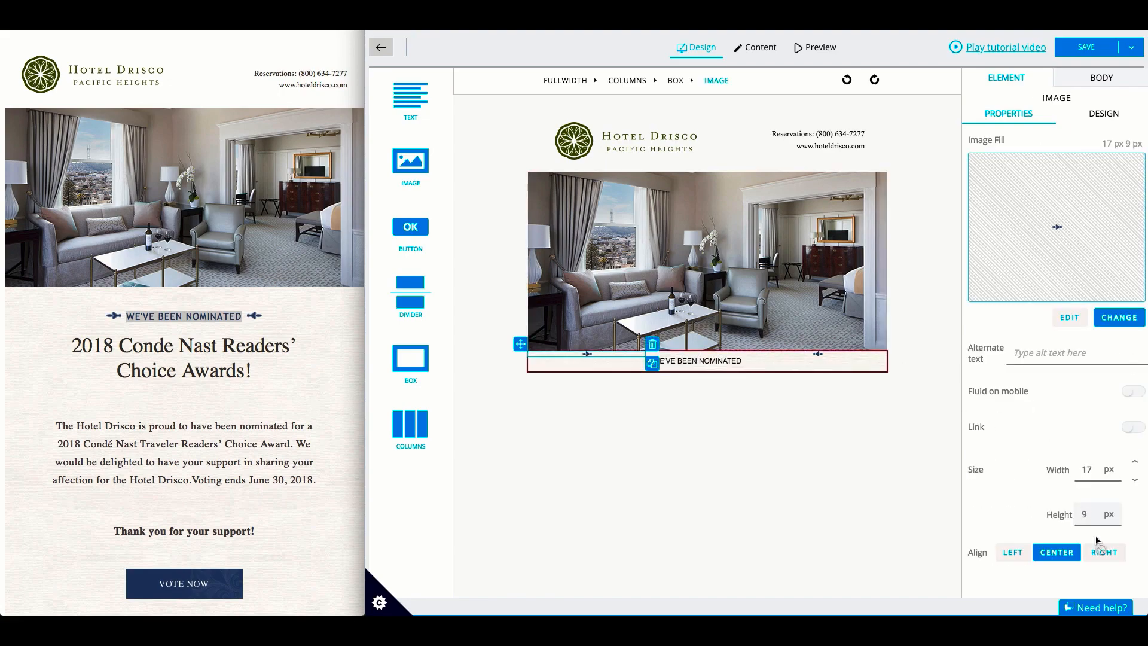
click(1093, 551)
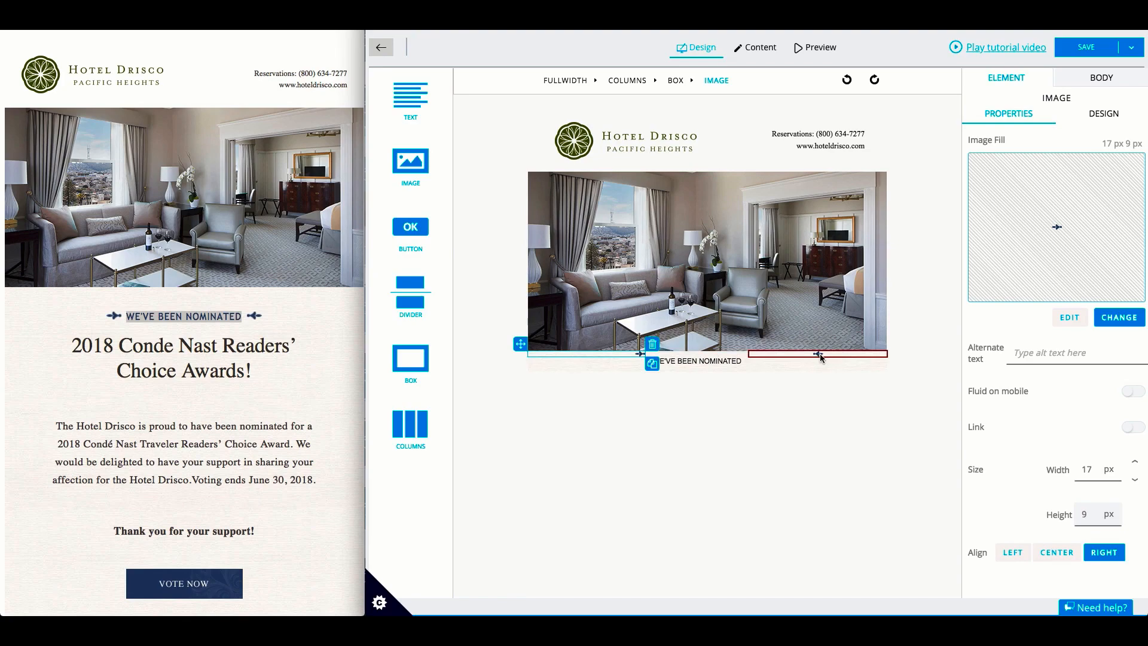
click(1056, 551)
click(1013, 551)
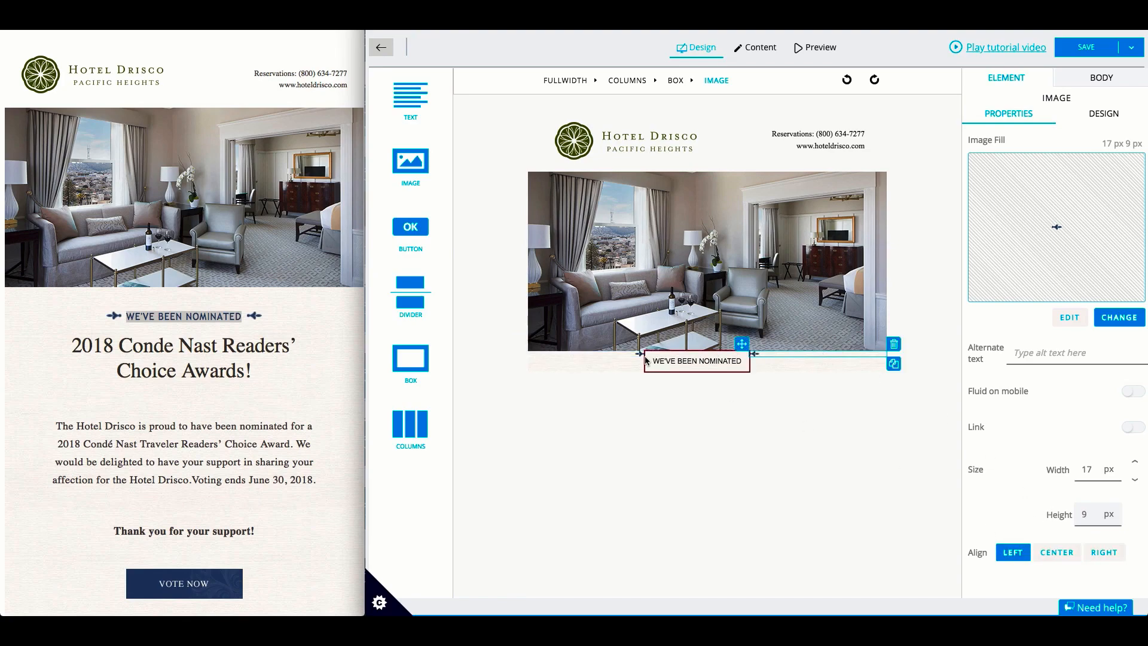
- Set the "WE'VE BEEN NOMINATED" text to Trebuchet MS with color #263f6a
click(673, 360)
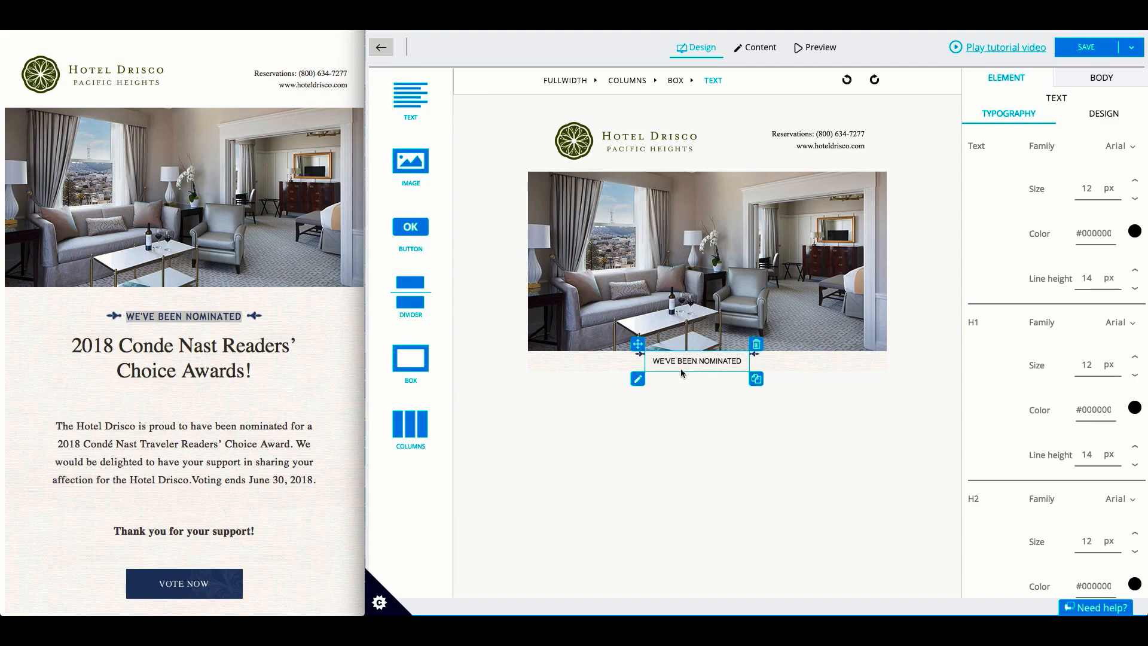
click(1112, 147)
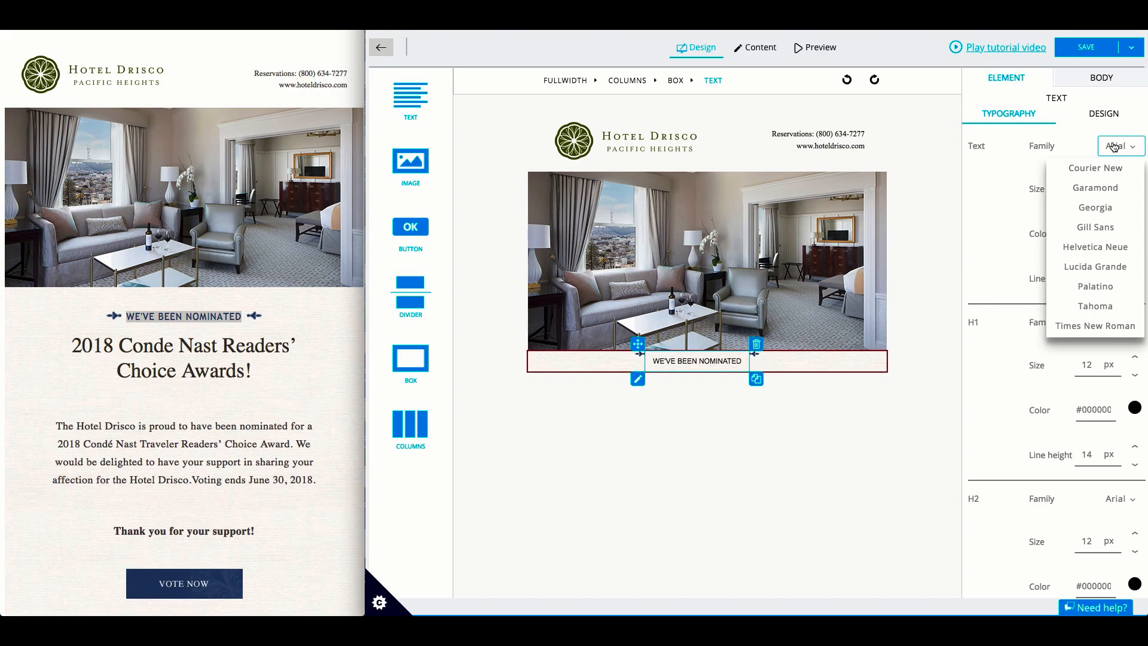
scroll(1093, 263, down, 3)
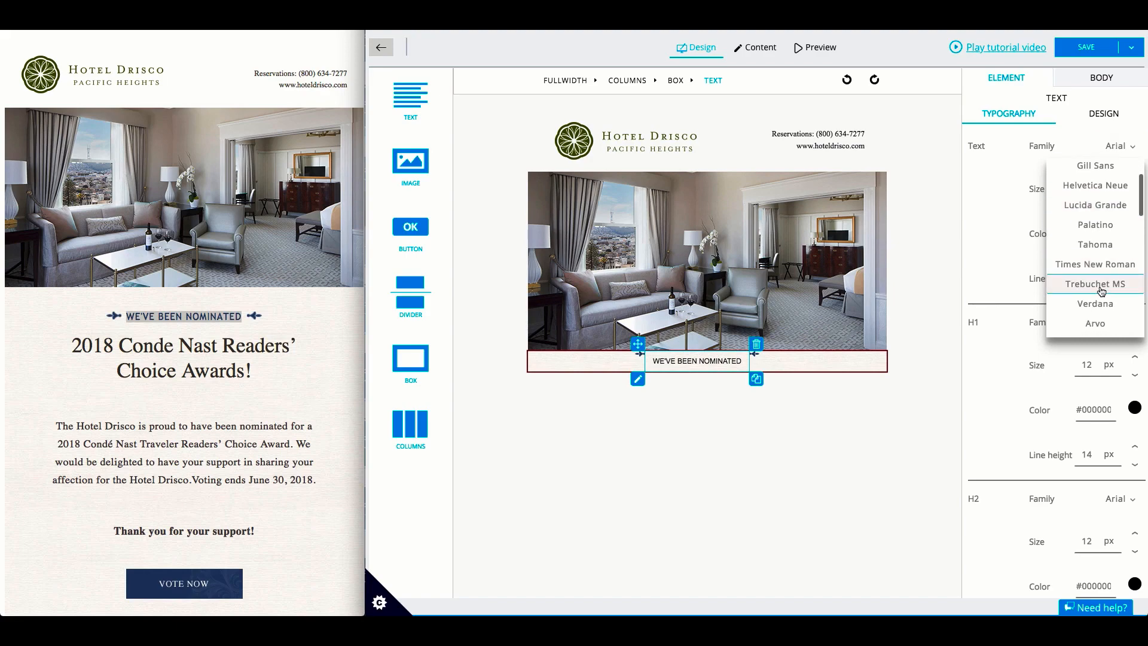
click(1100, 286)
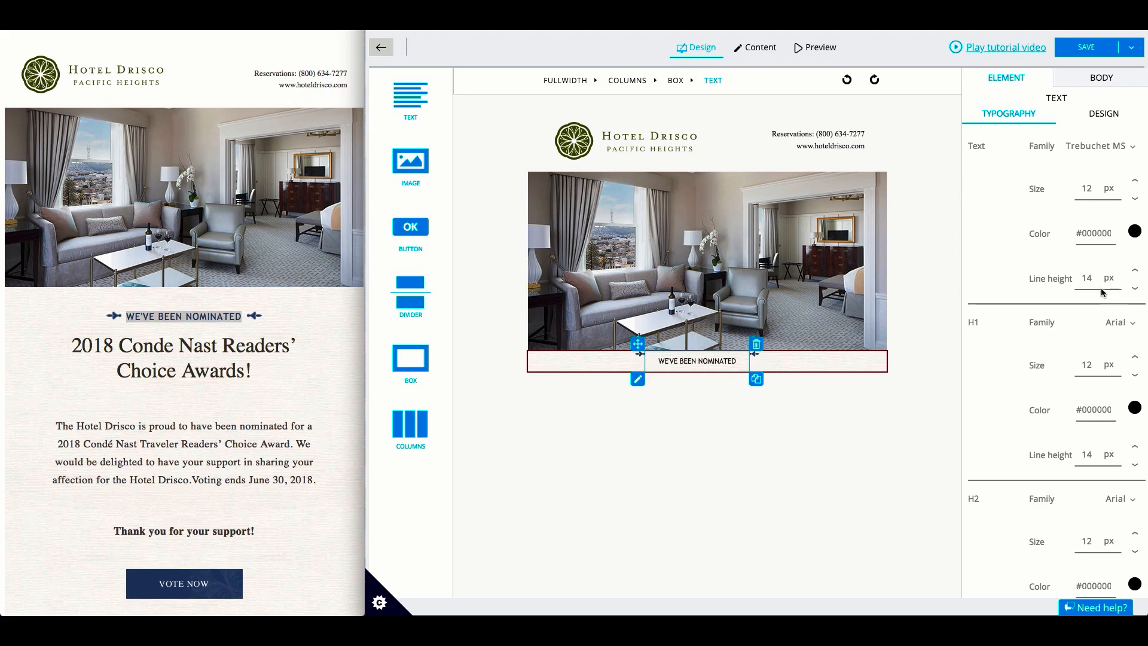
click(1134, 231)
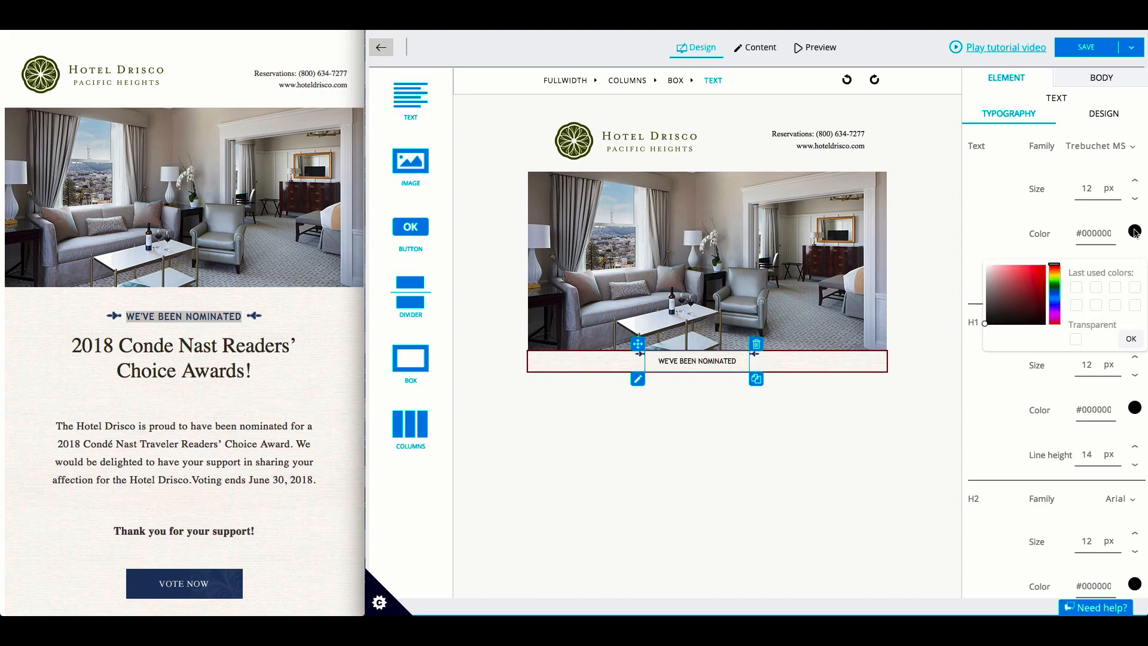
double_click(1089, 232)
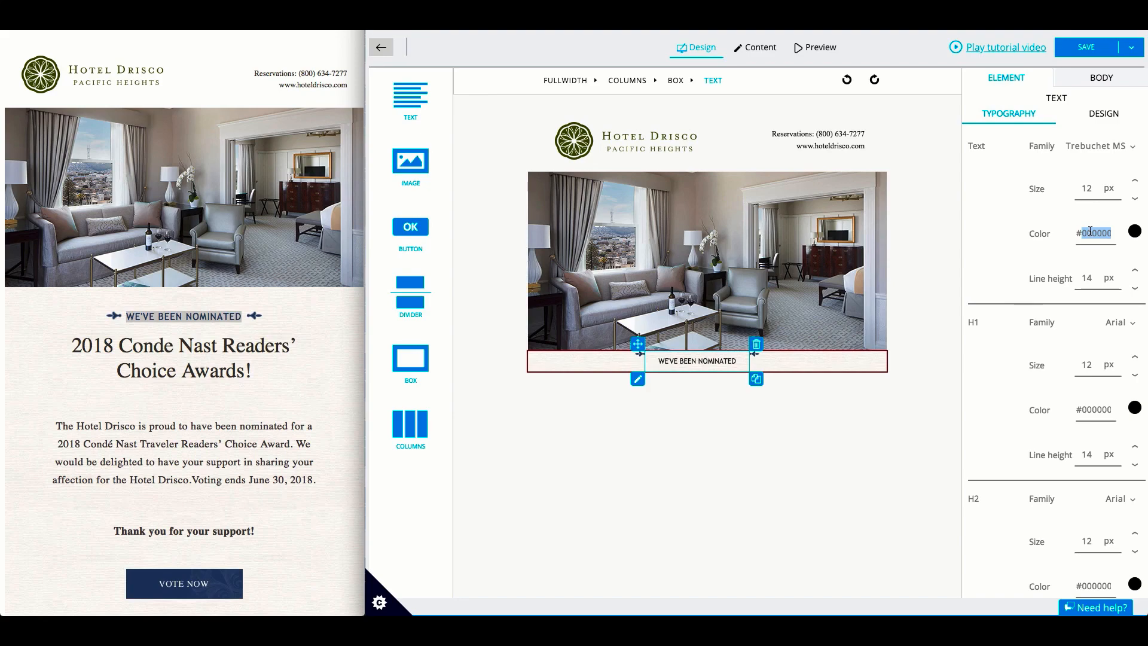
text(263f6a)
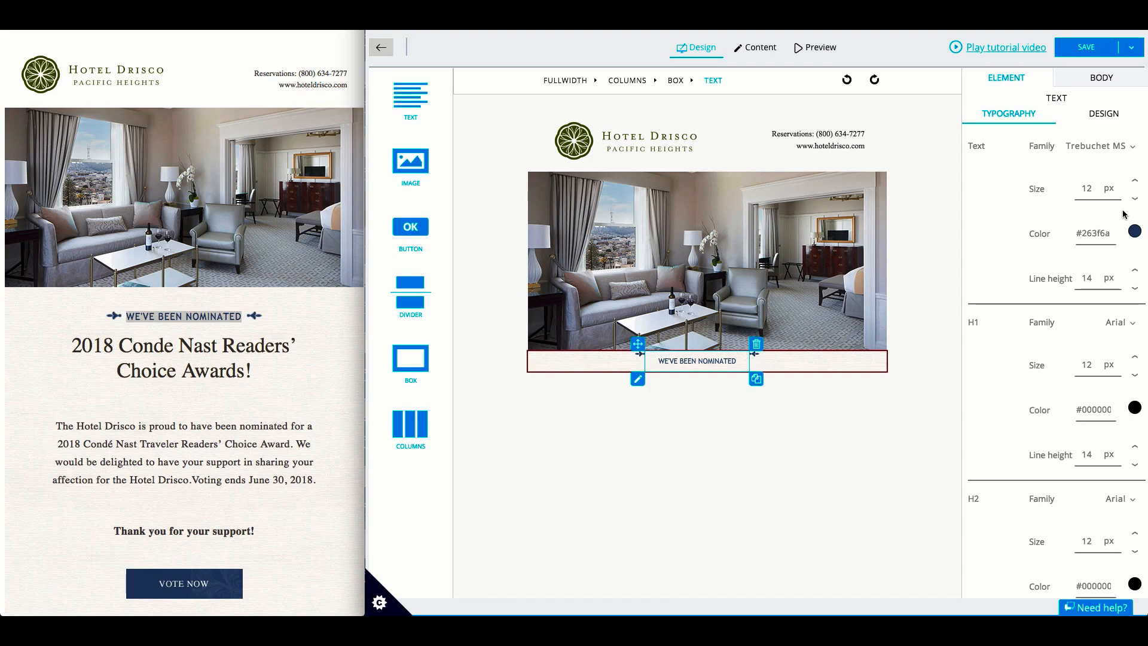
- Increase the font size of the "WE'VE BEEN NOMINATED" text to 16 px
click(1134, 185)
click(1134, 185)
click(1133, 185)
click(1134, 185)
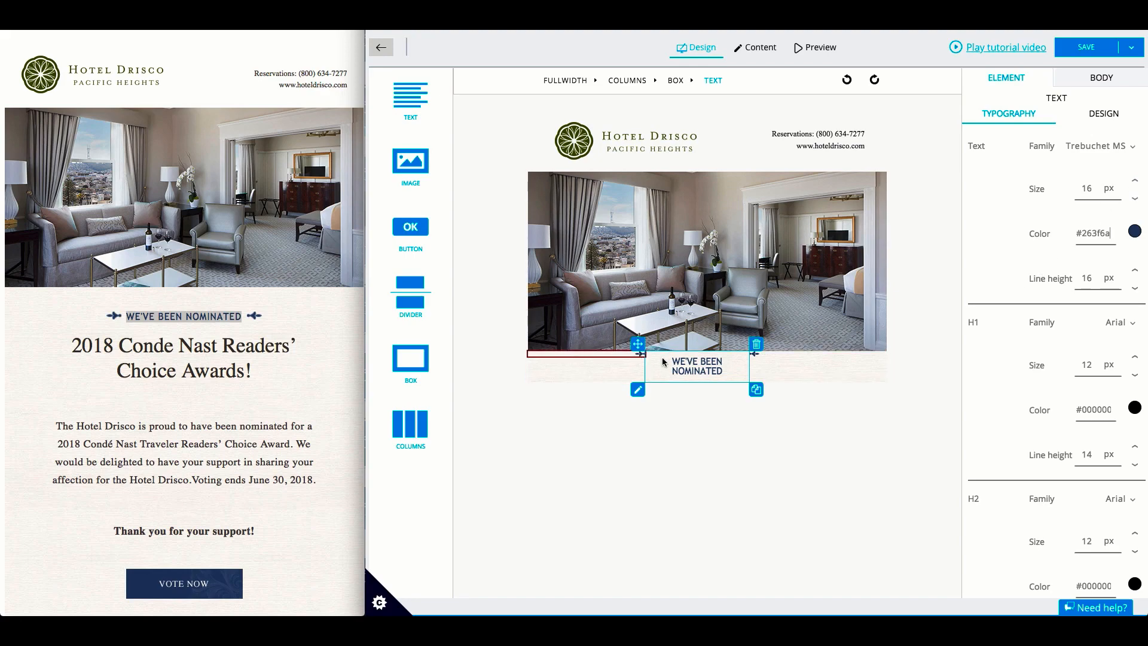
- Unlock the first column's width, adjust the column boundaries around "WE'VE BEEN NOMINATED" and equalize the row's three columns
click(624, 82)
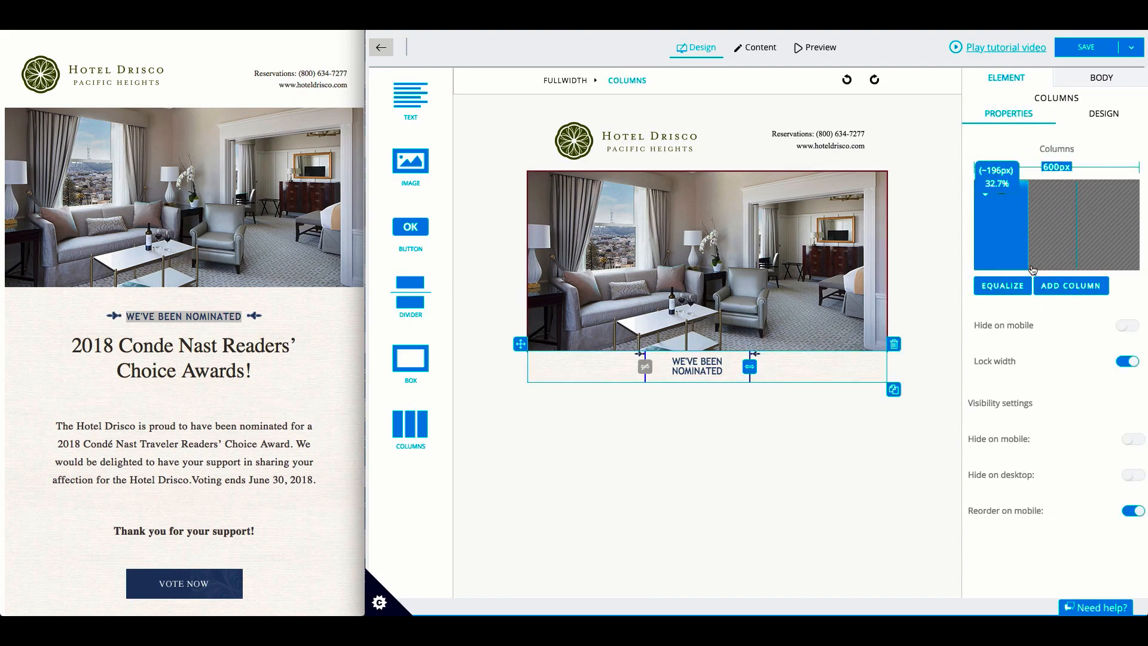
click(1127, 360)
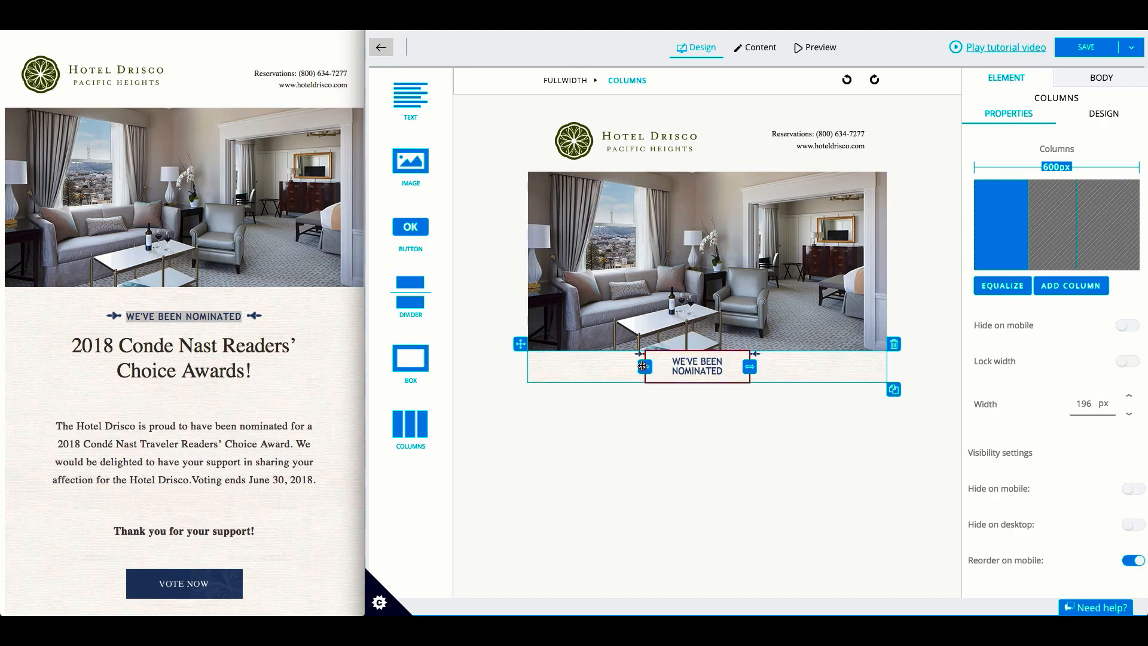
drag(645, 366, 627, 365)
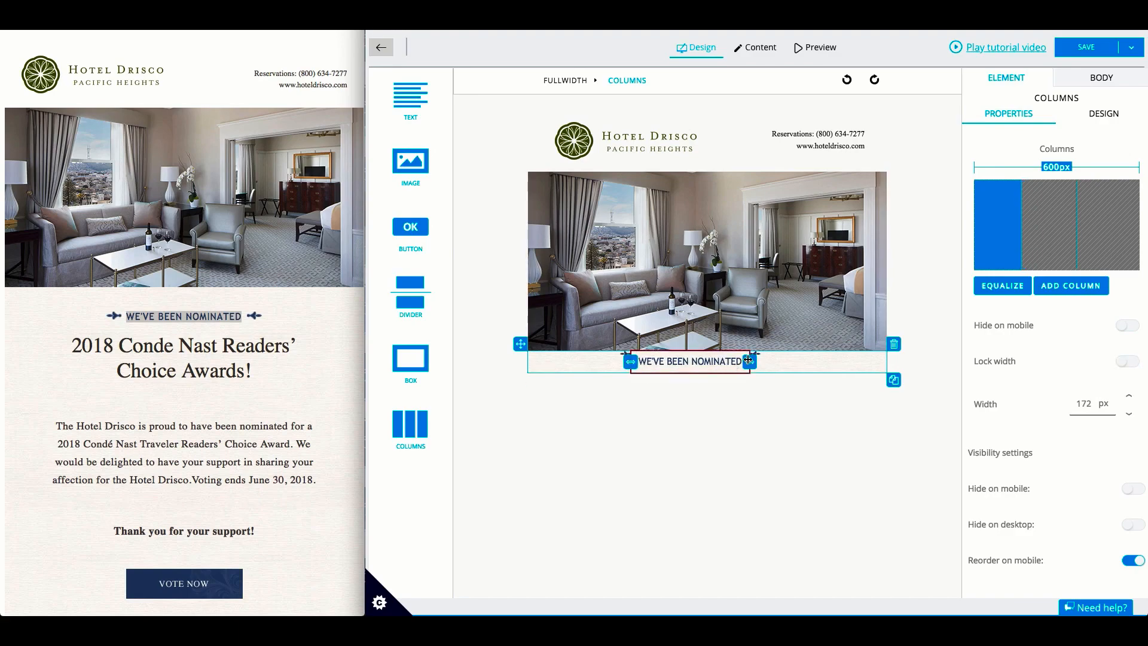
drag(748, 360, 768, 361)
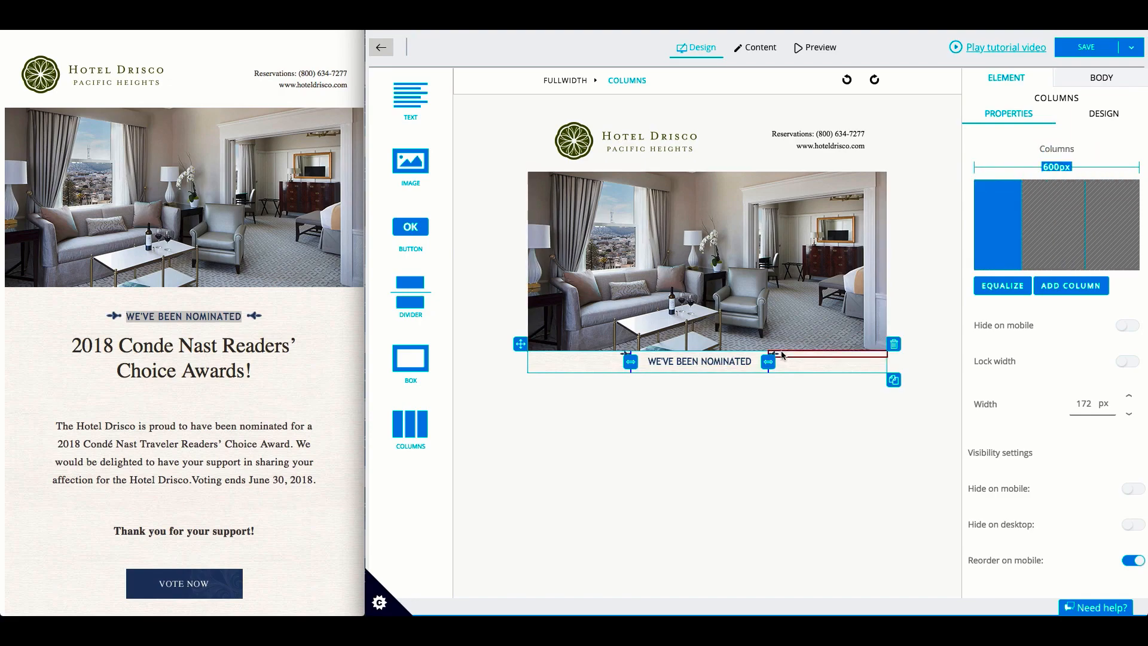
mouse_move(630, 361)
mouse_down()
mouse_move(682, 361)
mouse_move(652, 361)
mouse_up()
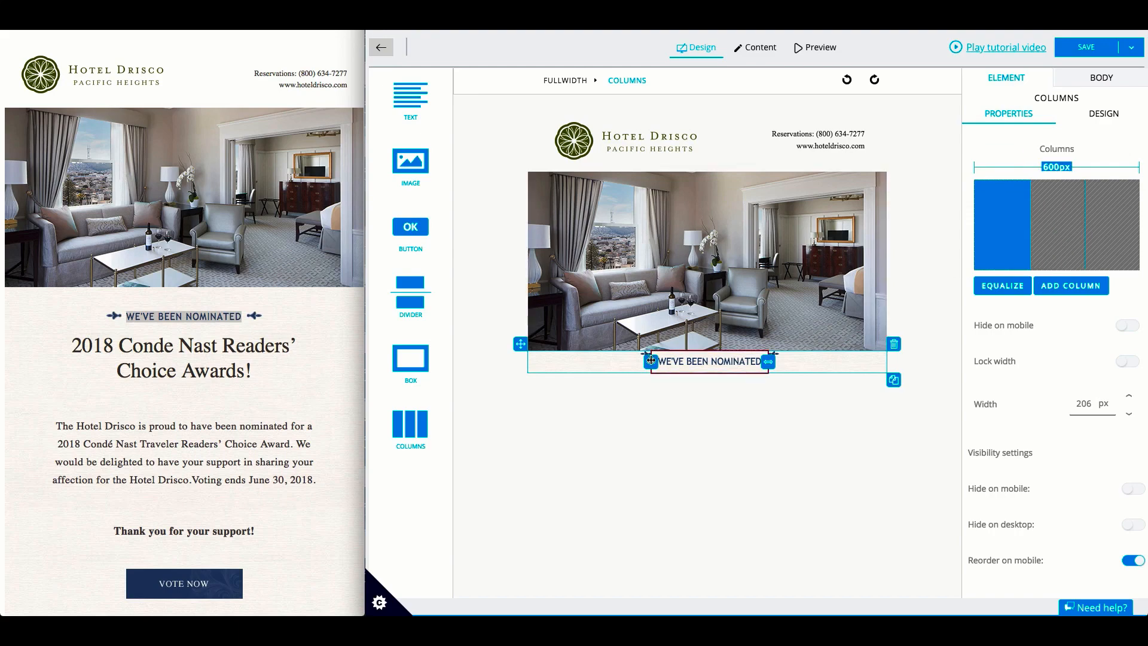
drag(654, 362, 651, 362)
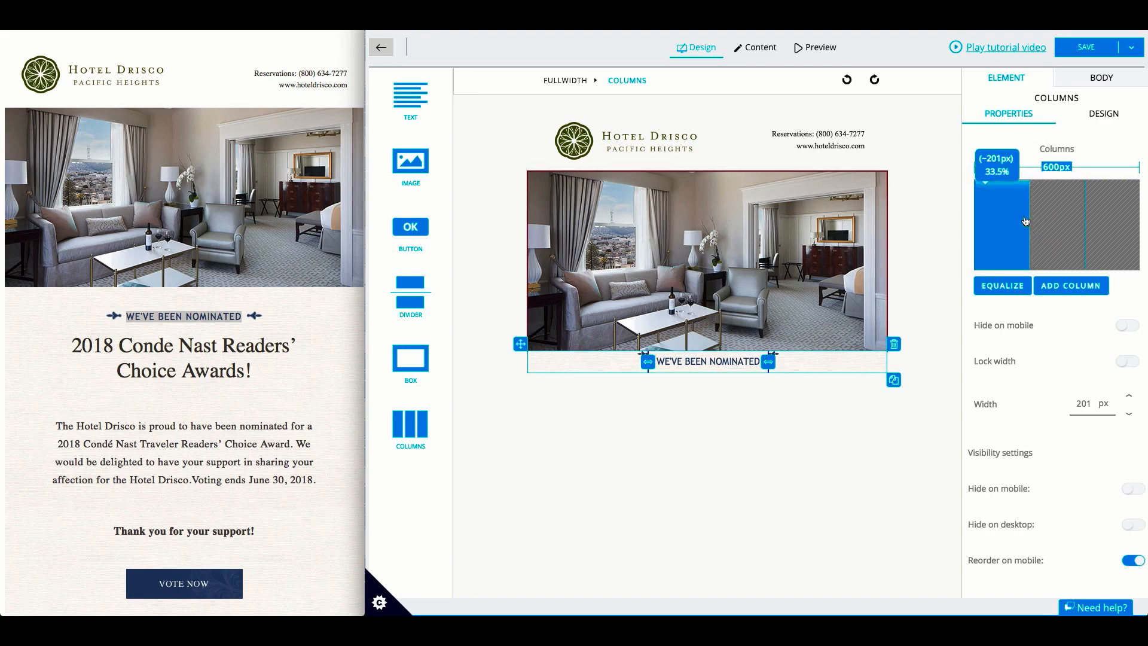
click(1011, 286)
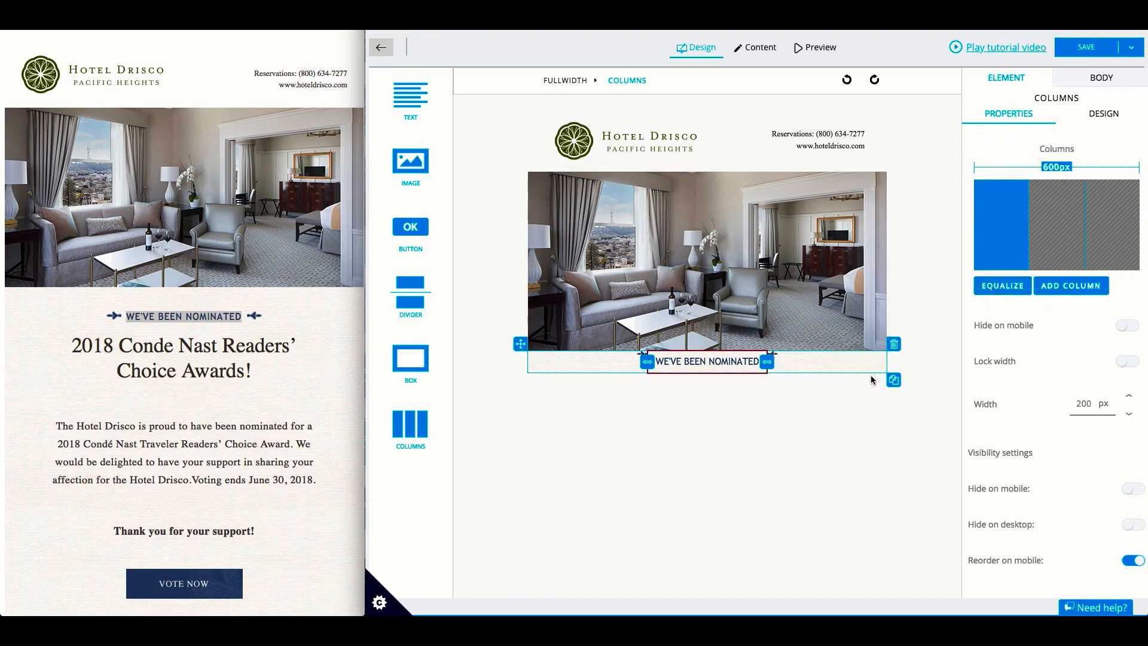
- Set the padding of the "WE'VE BEEN NOMINATED" text to 0 px
click(601, 362)
click(695, 365)
click(643, 355)
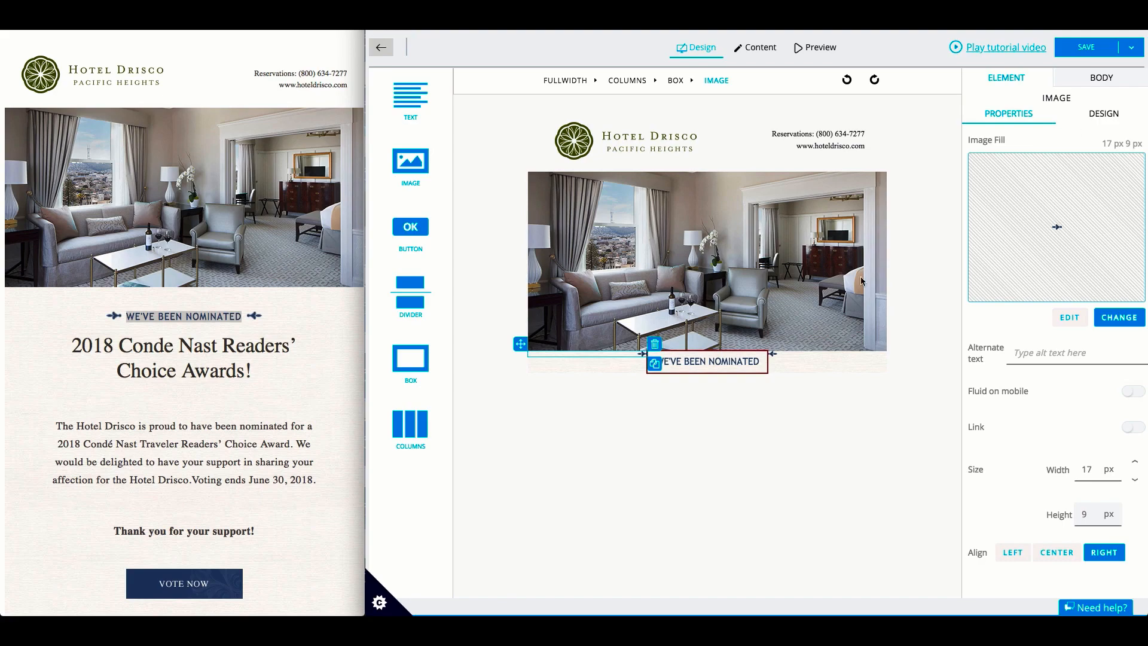
click(711, 362)
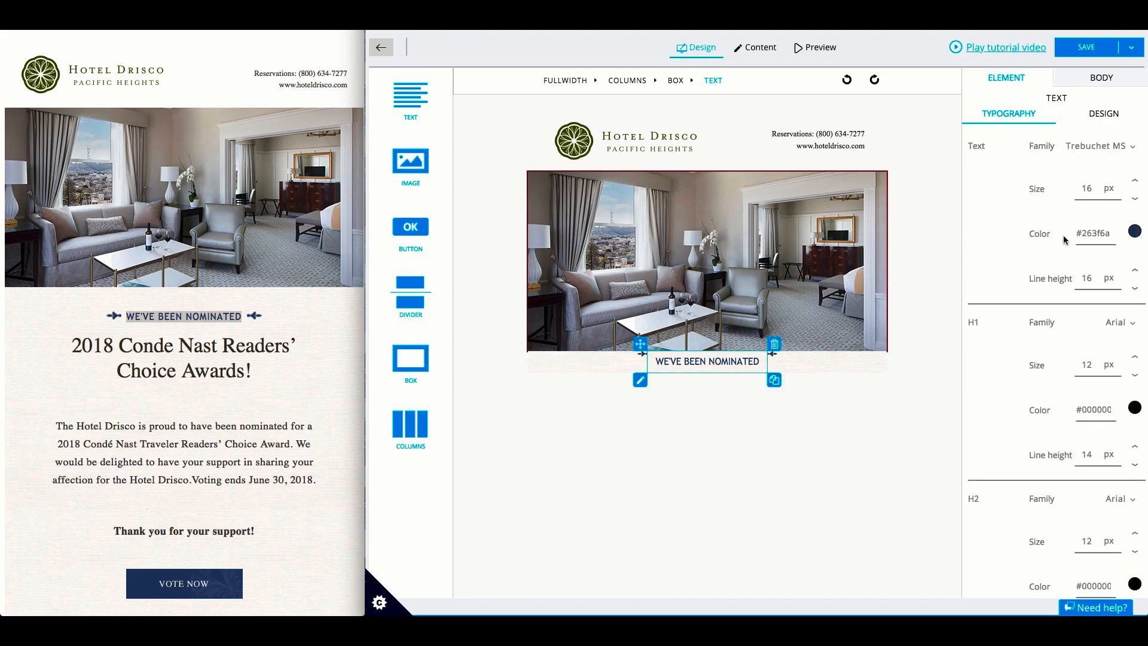
click(1103, 109)
double_click(1093, 145)
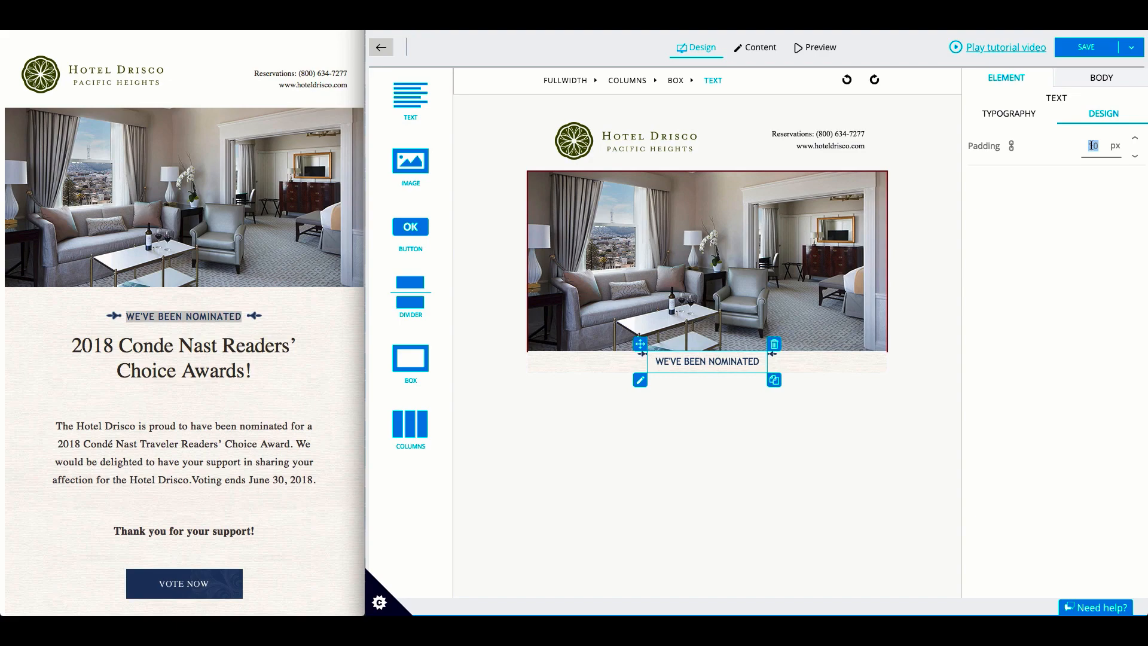
text(0)
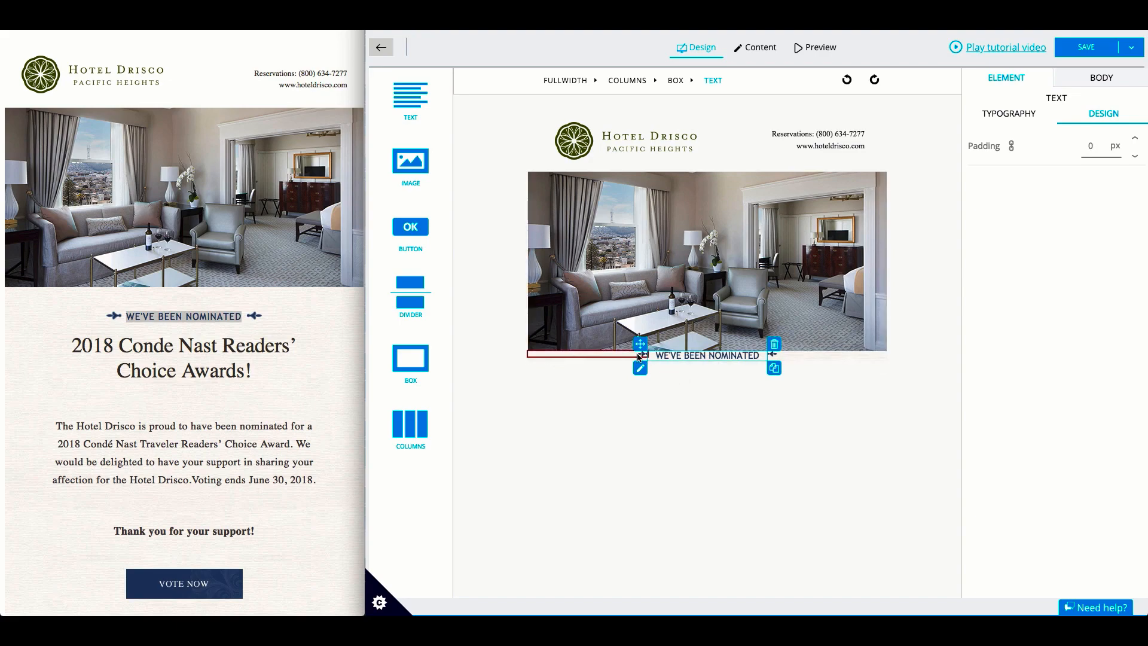
- Set the margin of the ornaments before and after the "WE'VE BEEN NOMINATED" text to 2 px each
click(641, 353)
click(1104, 113)
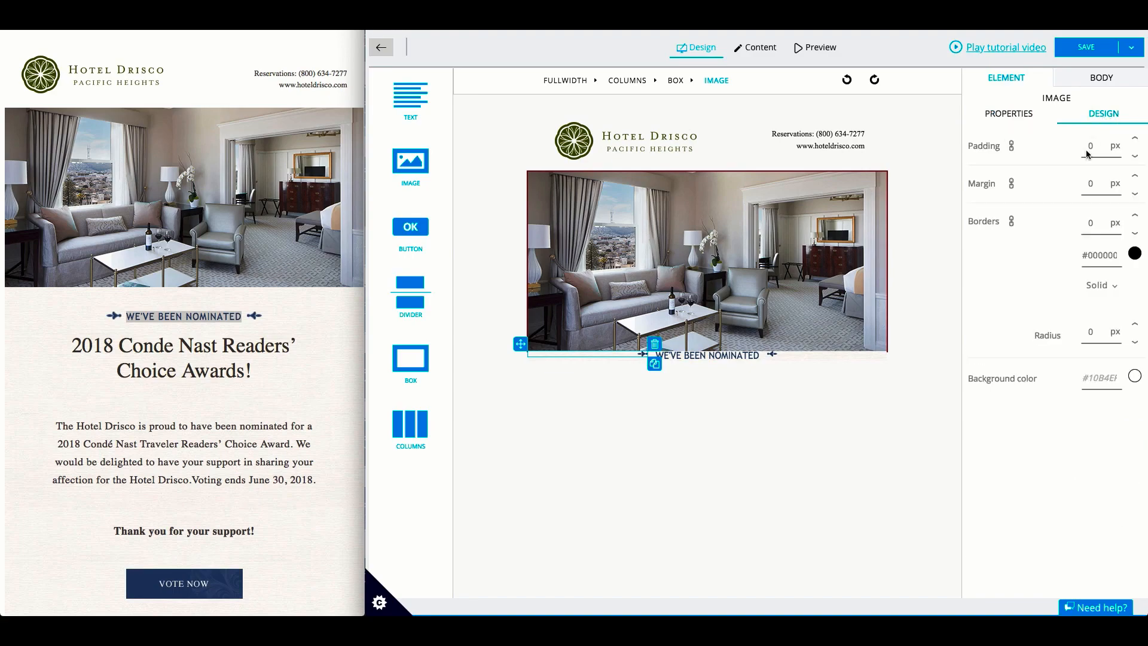
double_click(1089, 184)
text(2)
click(771, 354)
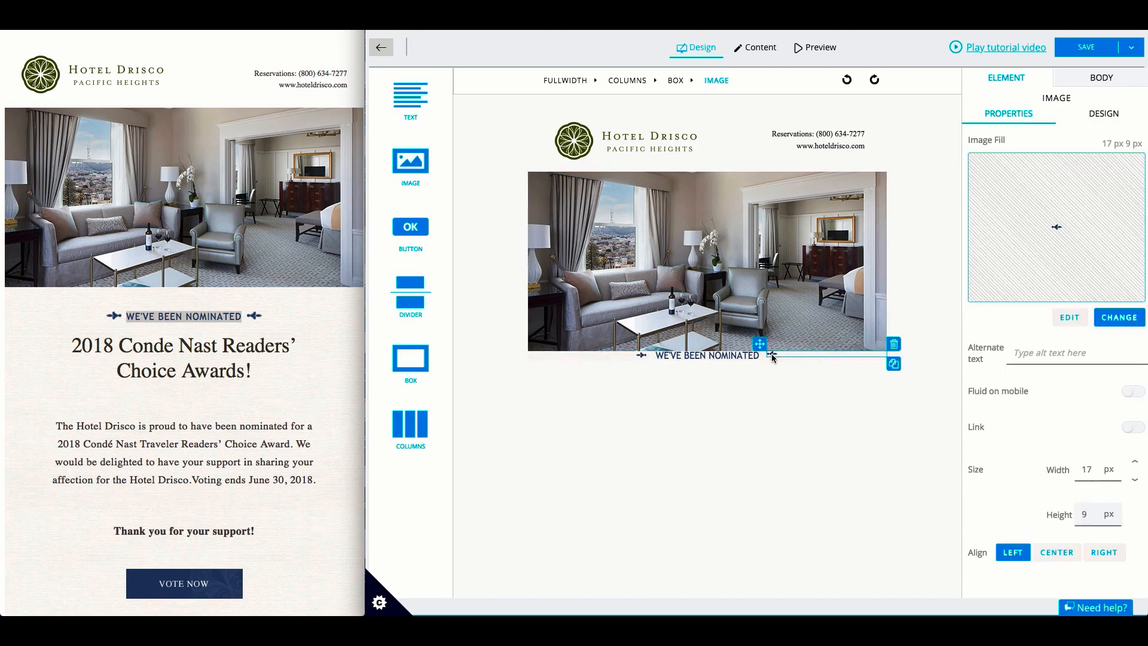
click(1099, 115)
double_click(1089, 184)
text(2)
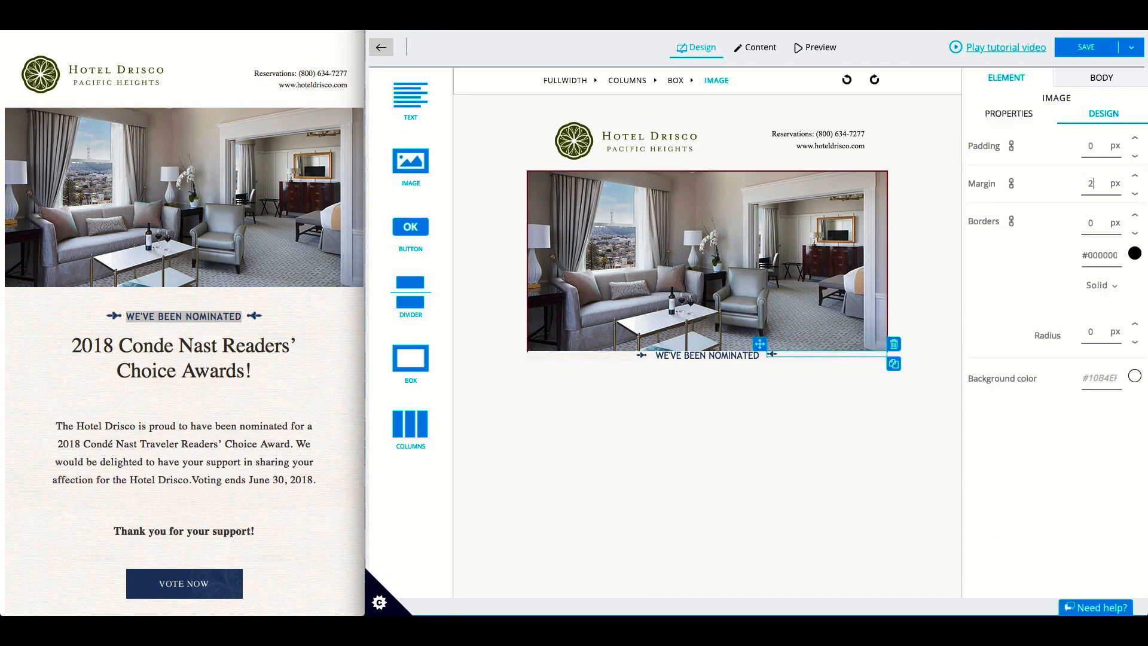
- Unlink the padding sides of the "WE'VE BEEN NOMINATED" columns row and set its top padding to 40 px
click(583, 360)
click(1115, 112)
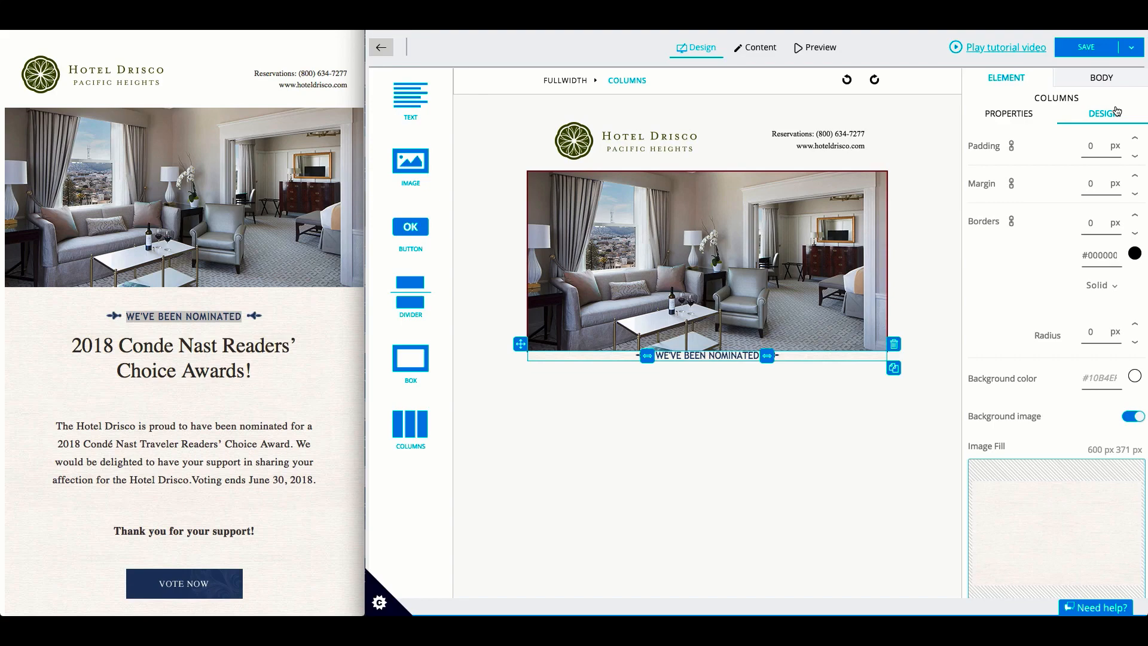
click(1011, 145)
double_click(1091, 146)
text(40)
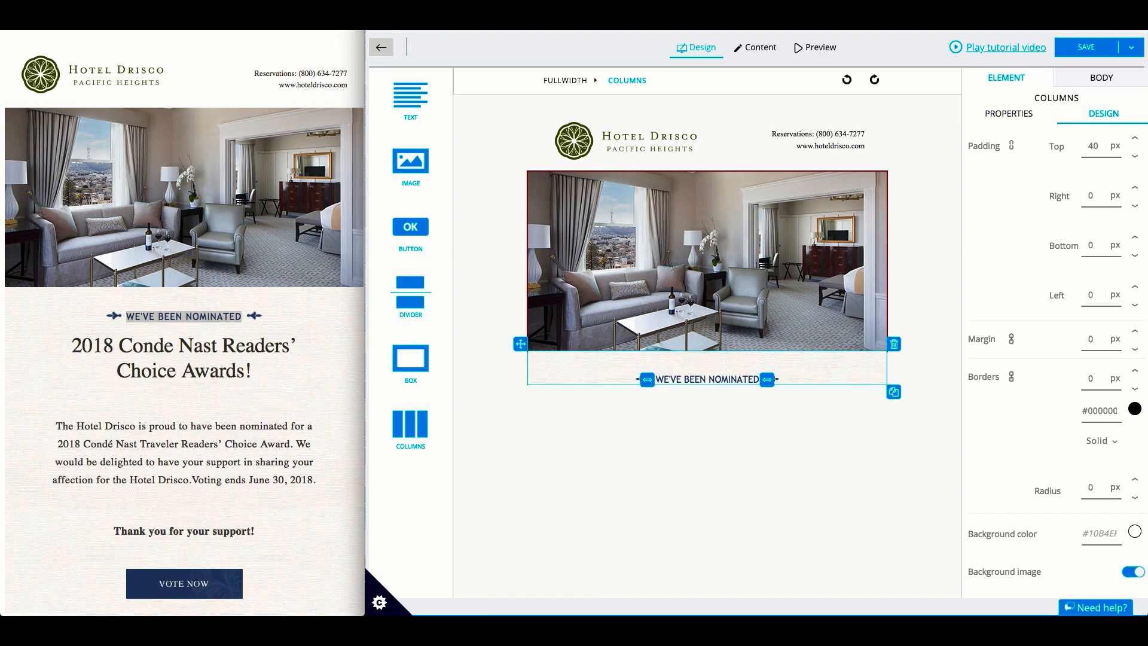
- Lock the width of the middle column that holds the "WE'VE BEEN NOMINATED" text
click(576, 379)
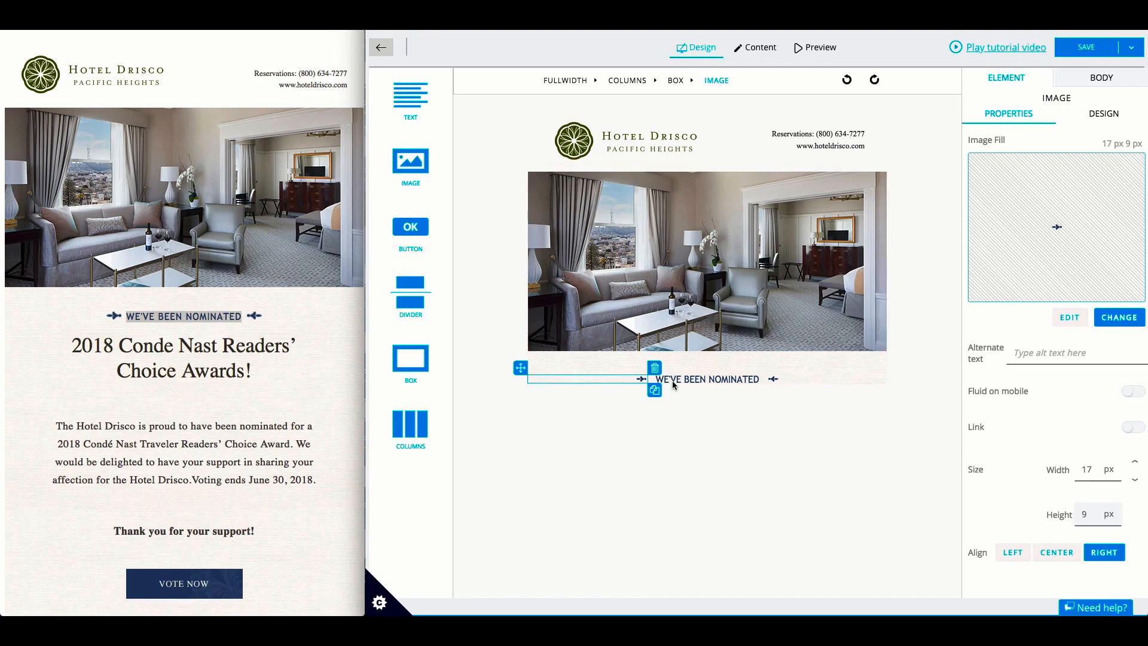
click(693, 379)
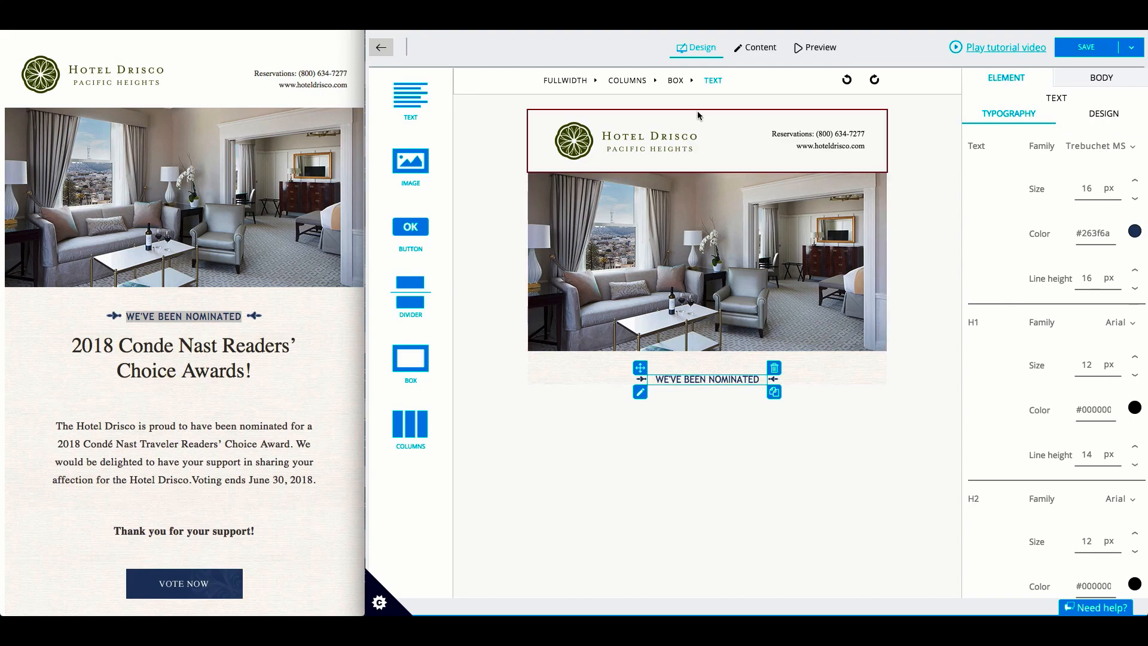
click(627, 81)
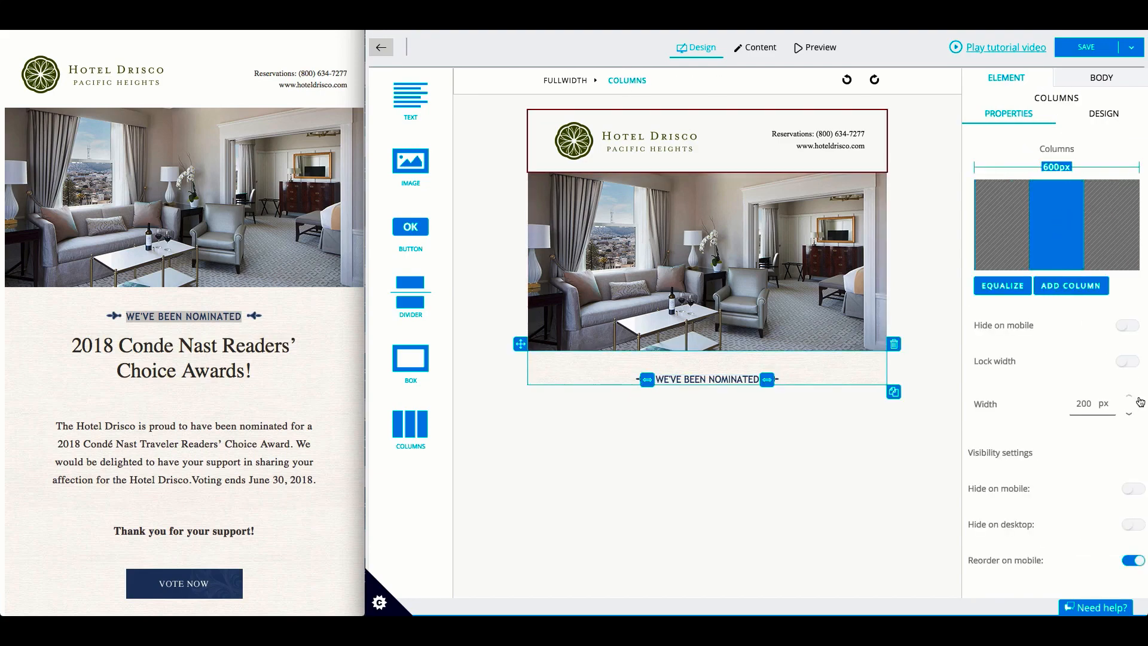
click(1129, 361)
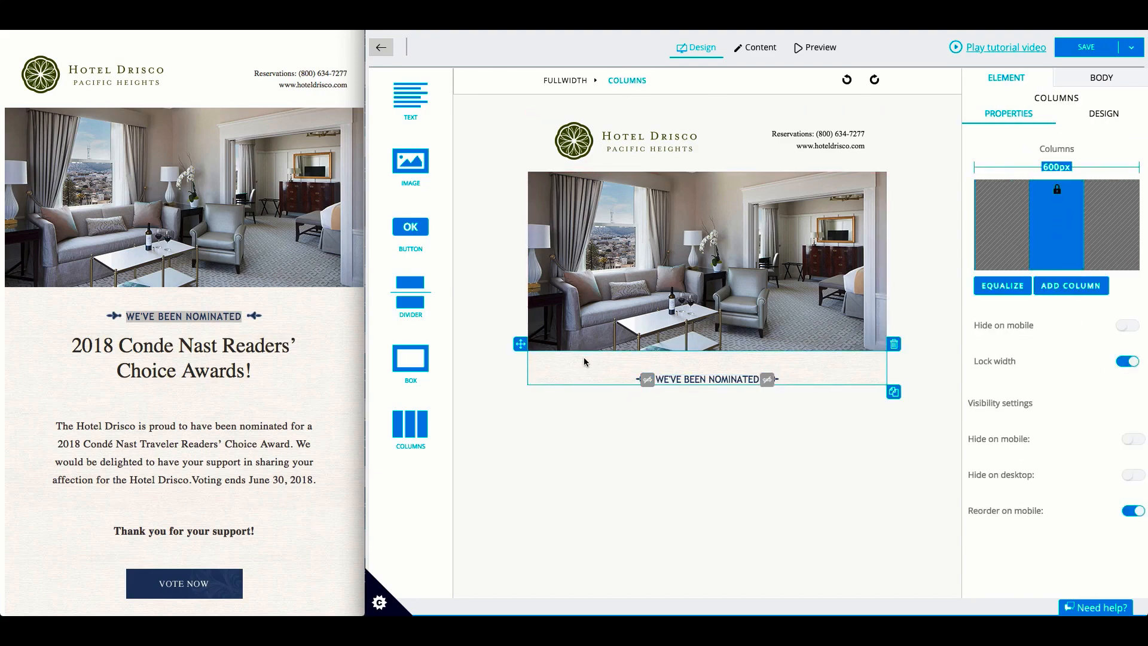
- Duplicate the whole "WE'VE BEEN NOMINATED" columns row with its ornaments
click(638, 382)
click(639, 381)
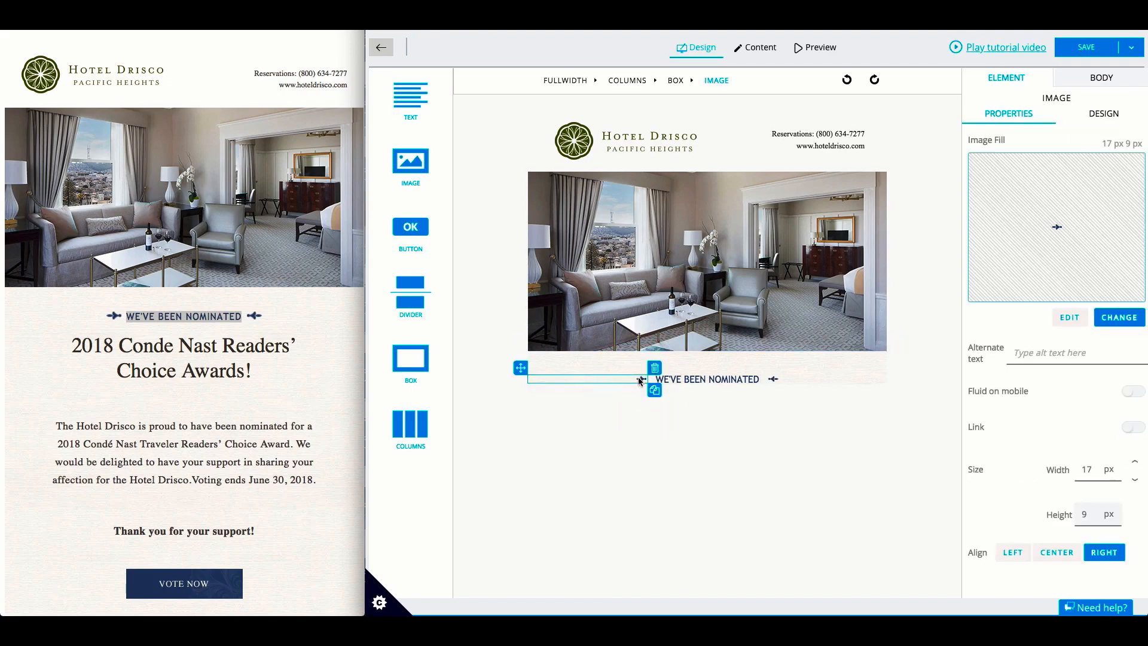
click(678, 379)
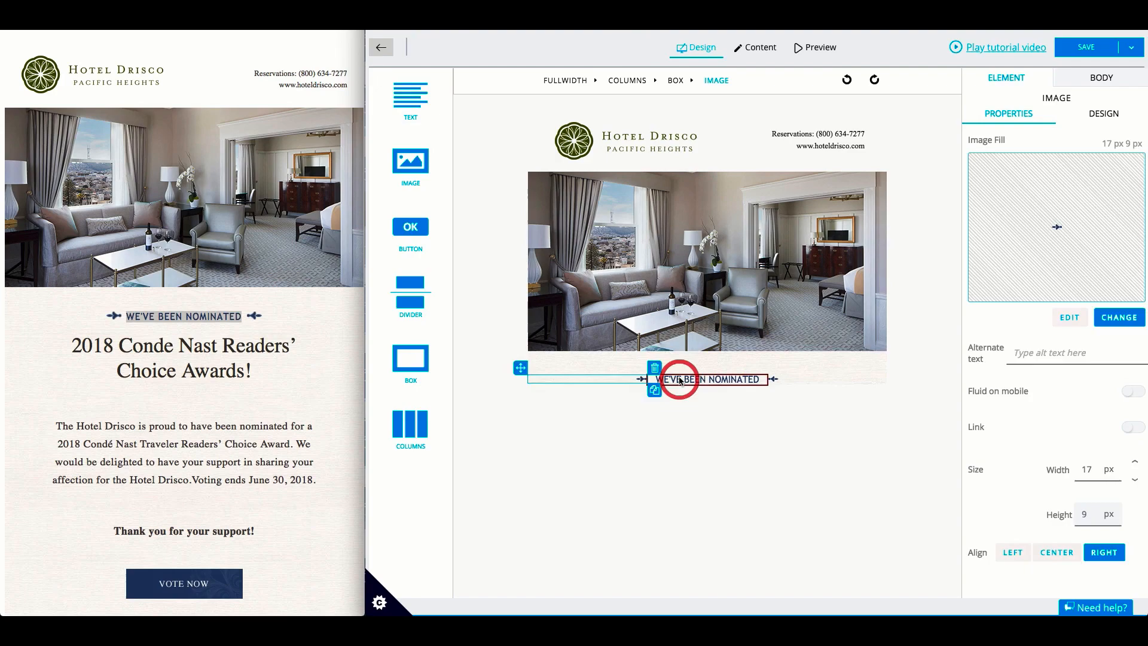
click(629, 83)
click(893, 392)
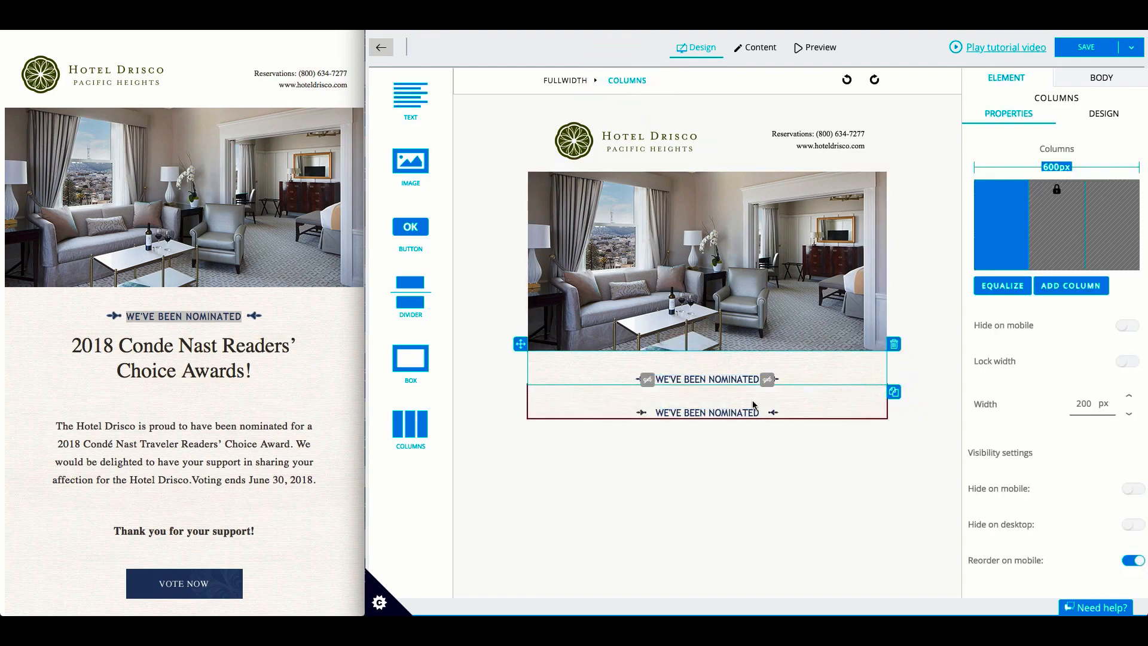
- Delete the text, both ornaments and the extra columns from the duplicated row, leaving one empty container
click(747, 400)
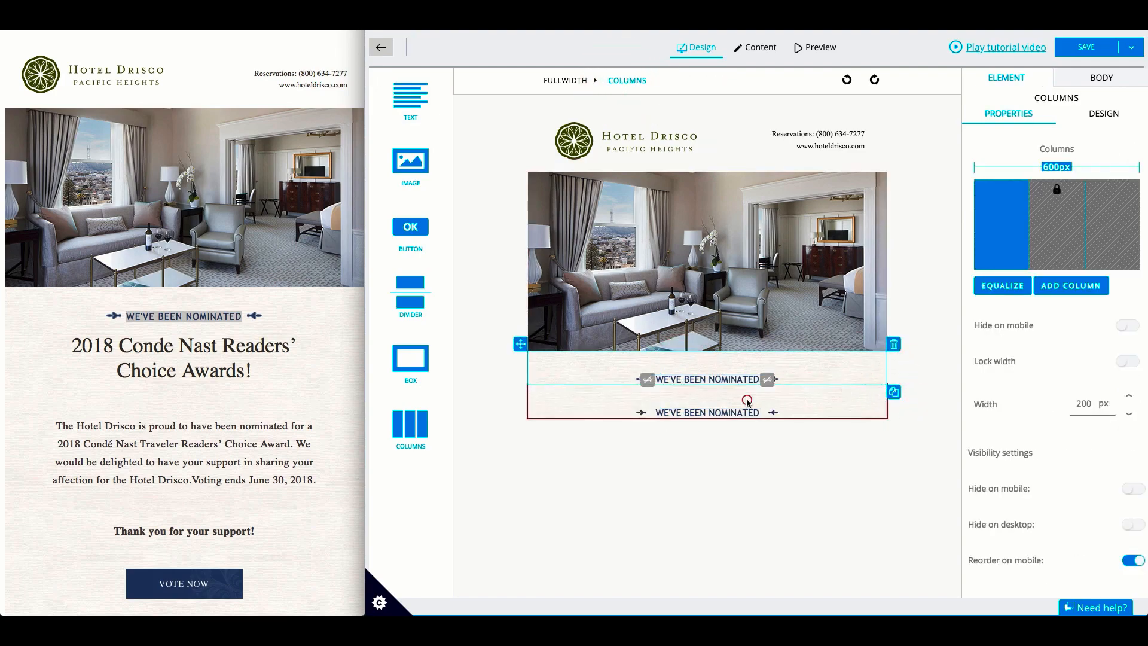
click(704, 414)
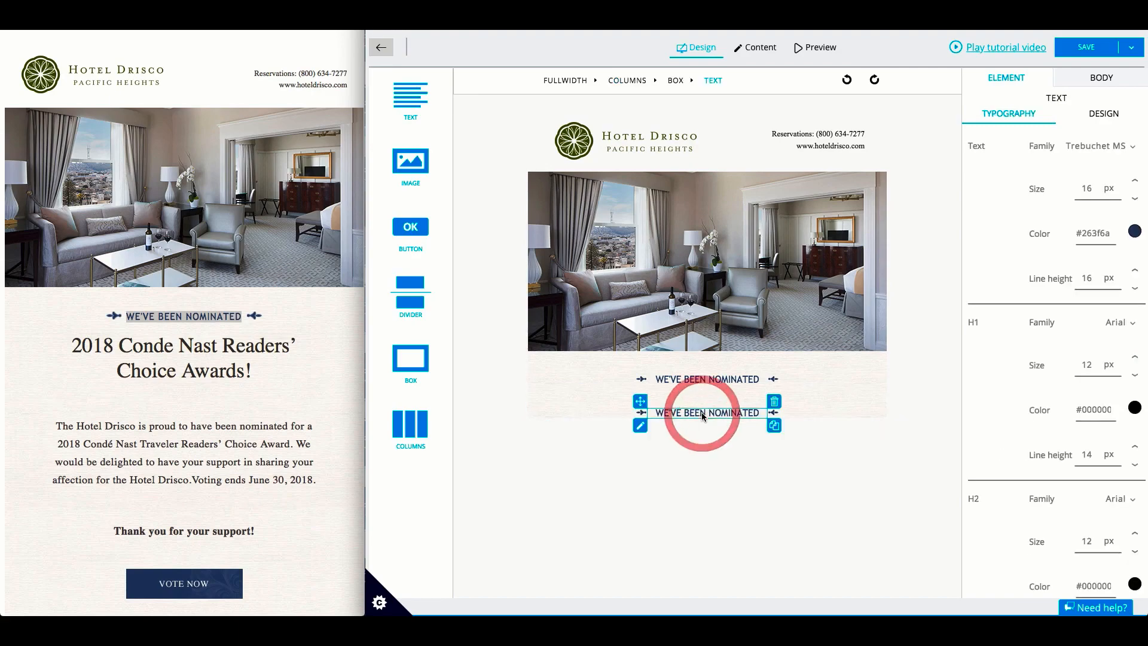
drag(770, 412, 707, 415)
click(706, 412)
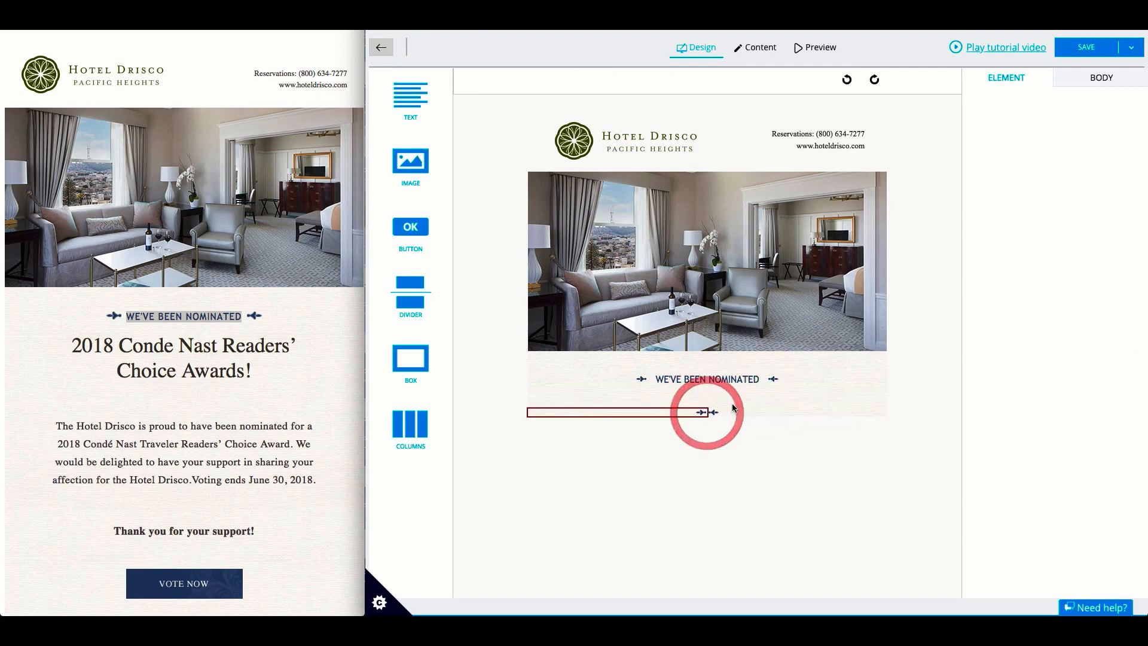
click(714, 403)
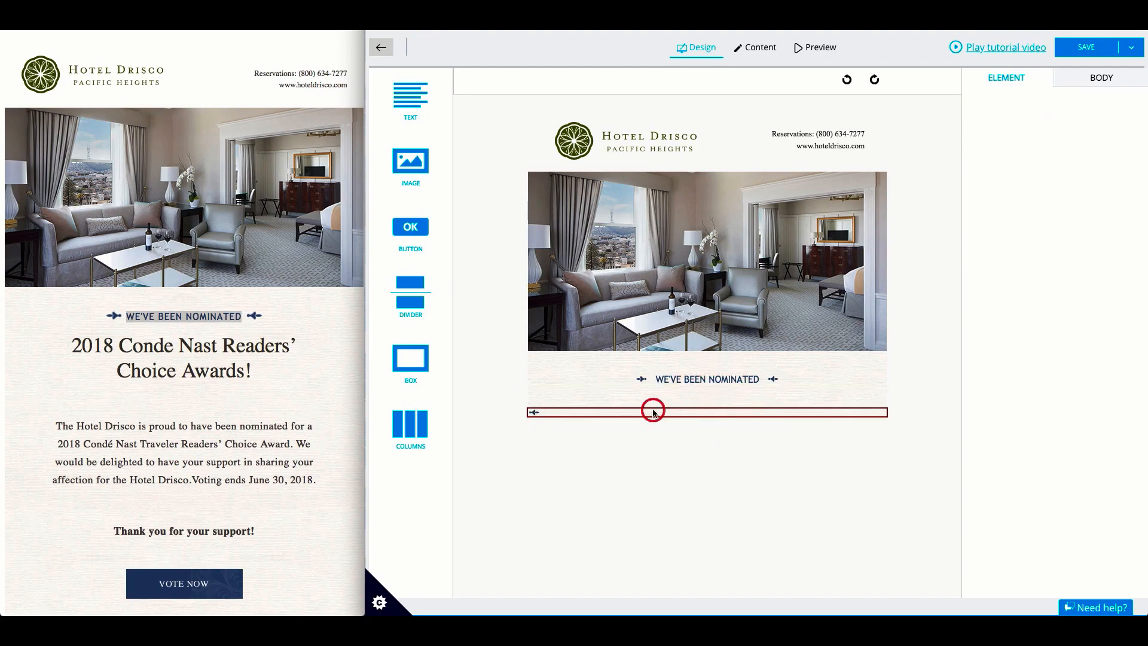
click(653, 405)
click(890, 403)
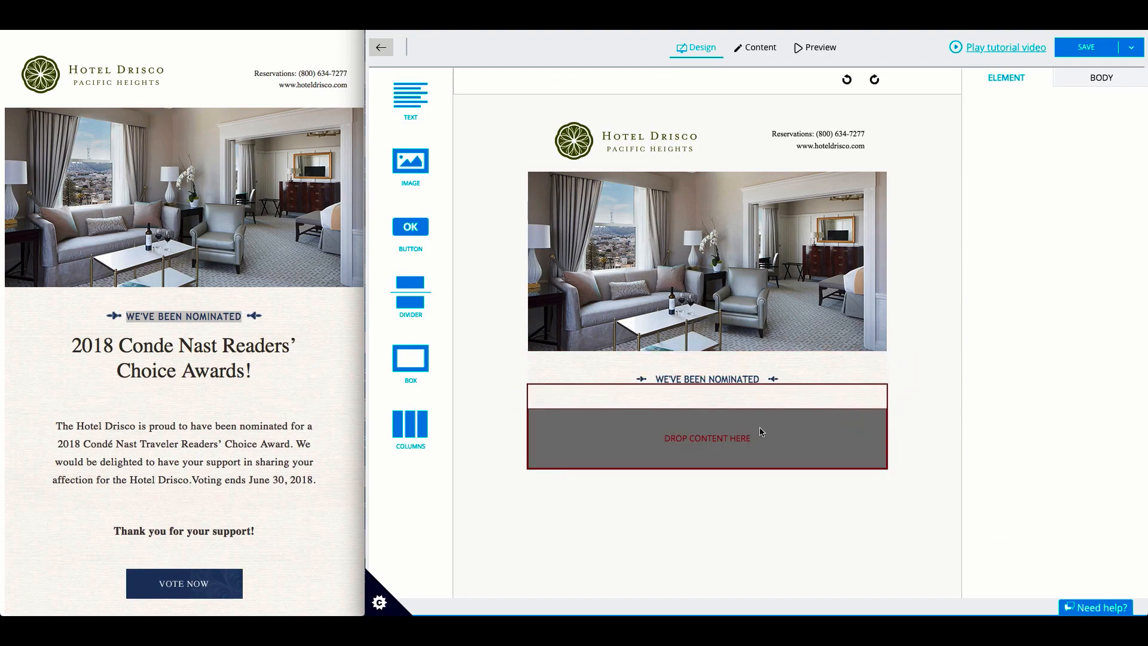
click(694, 441)
click(696, 422)
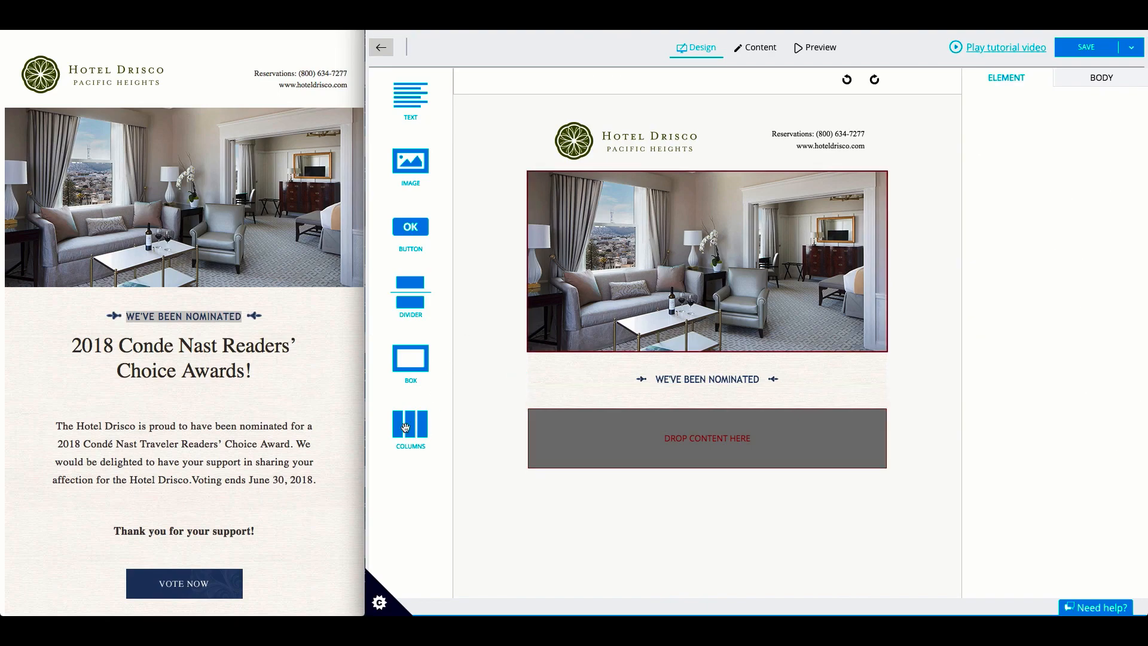
- Insert a columns block into the emptied duplicate row and give it a third column
drag(410, 425, 680, 430)
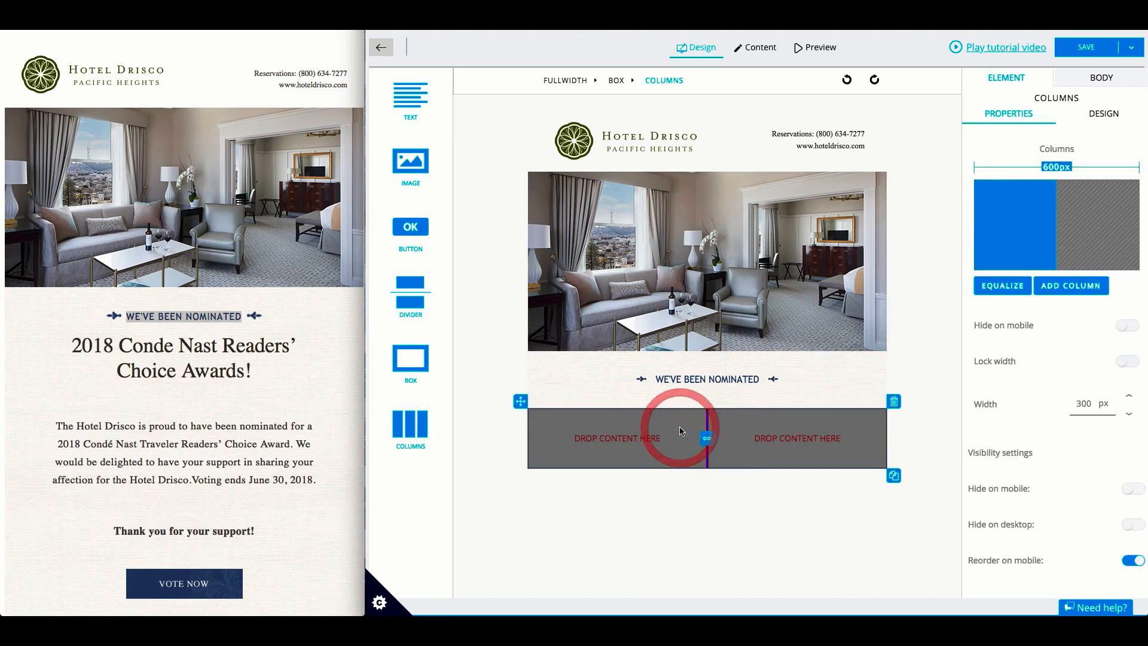
click(1073, 285)
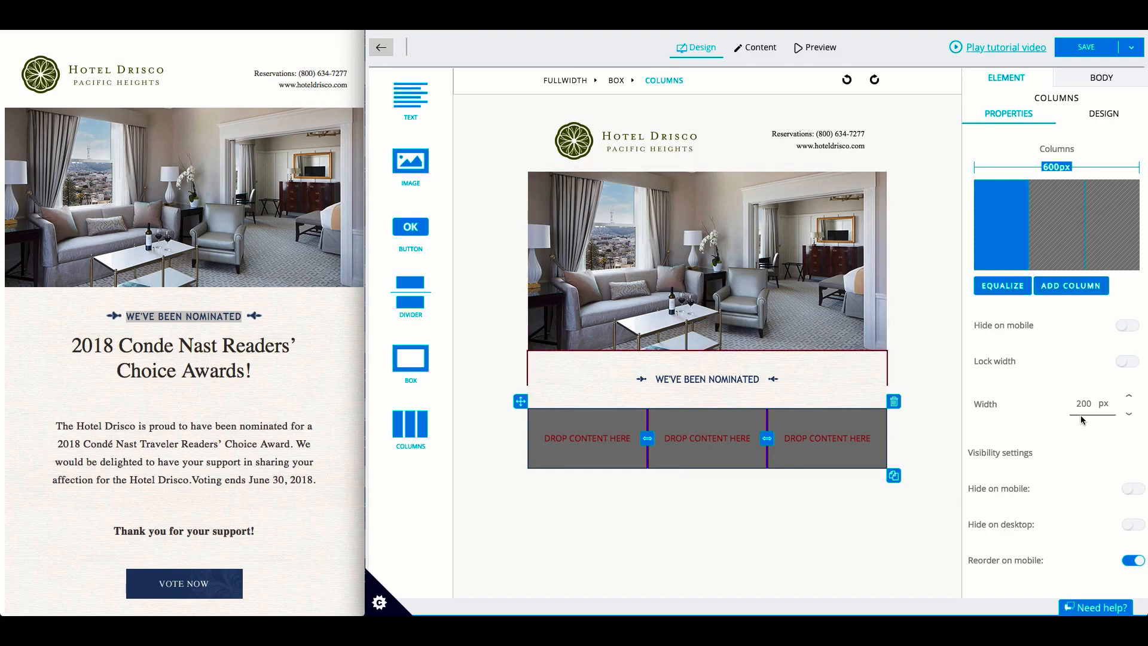
- Set the first and third columns of the new block to 60 px wide and select the middle column's box
click(999, 217)
double_click(1084, 403)
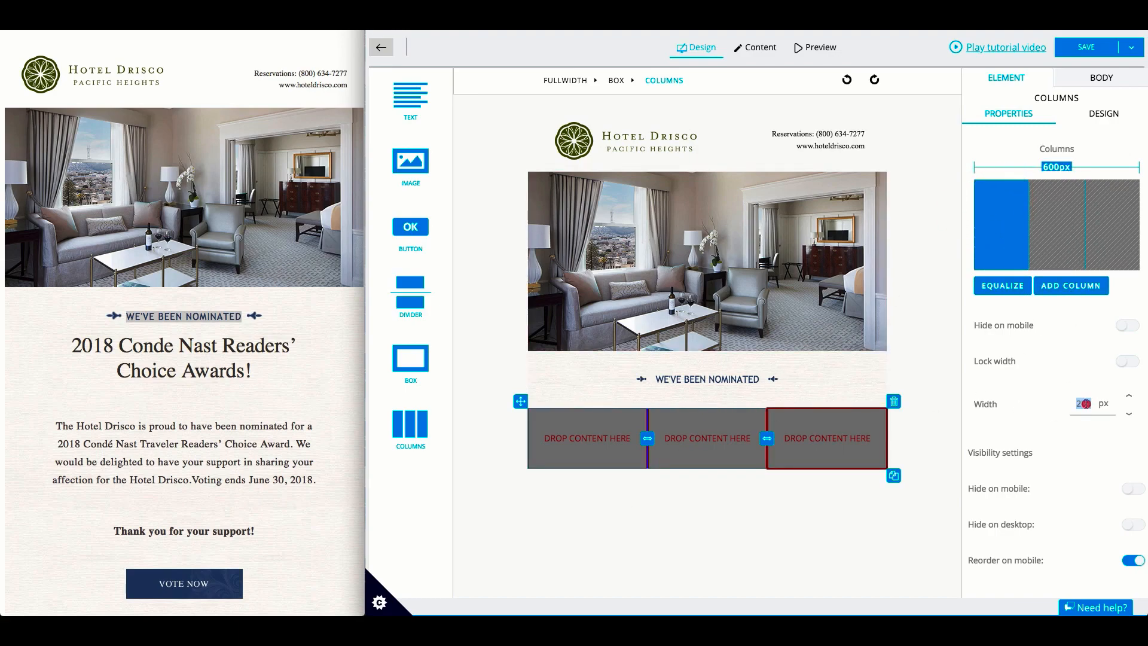
text(60)
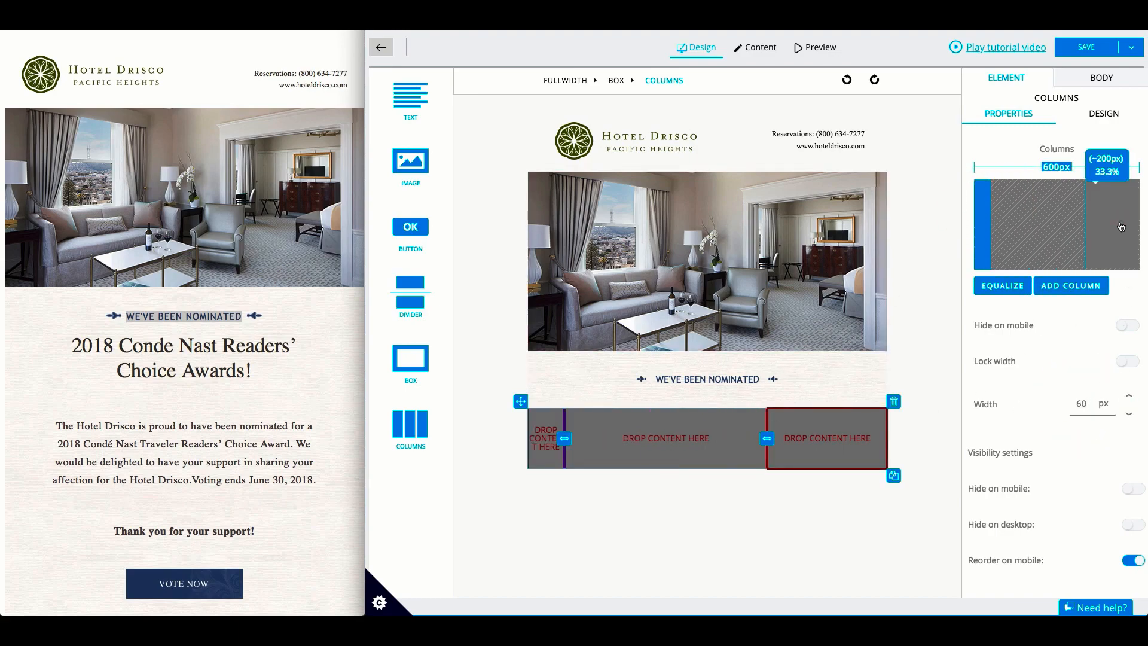
click(1119, 225)
double_click(1083, 403)
text(60)
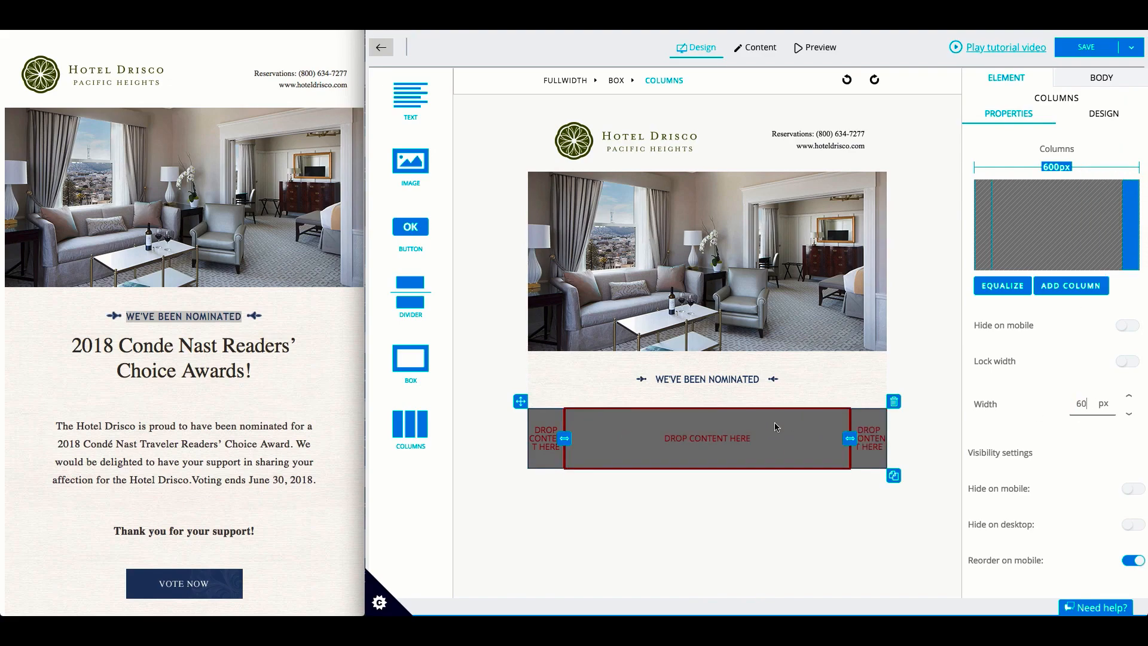
click(717, 444)
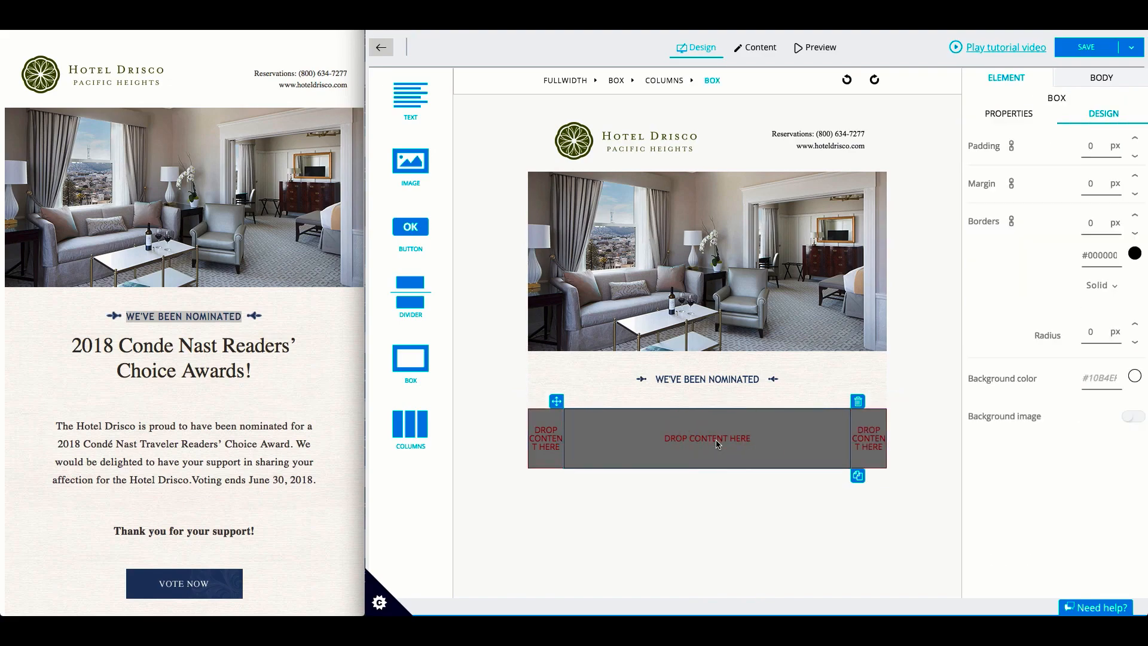
- Copy the "2018 Conde Nast Readers' Choice Awards!" headline from the reference email into a new text block in the middle column
click(263, 371)
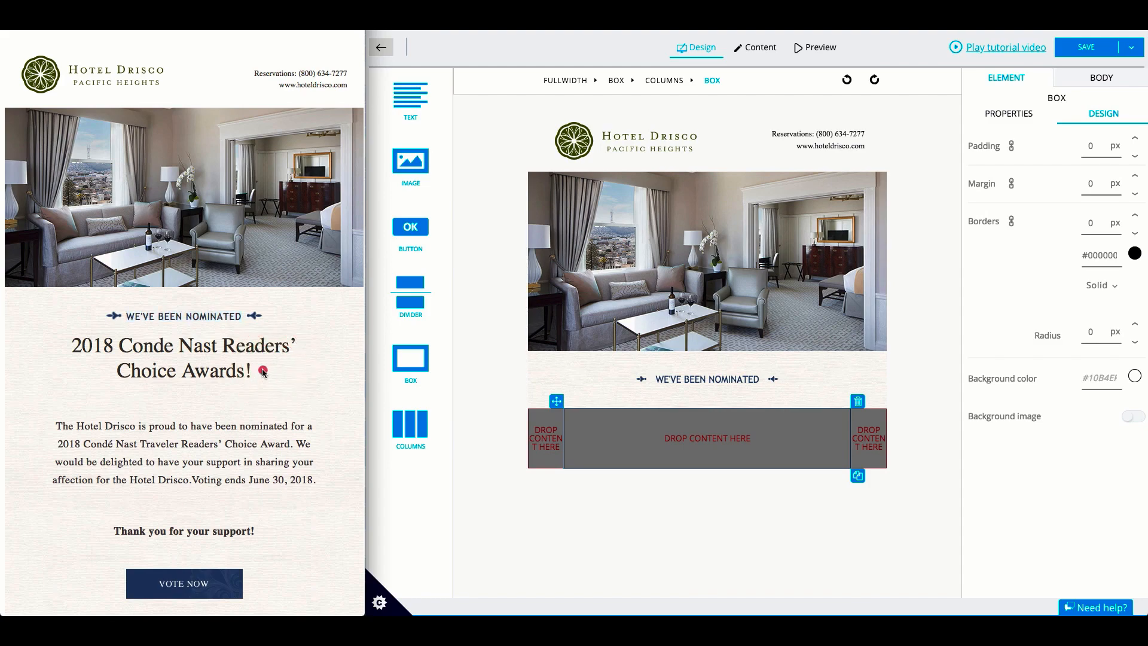
drag(263, 371, 69, 350)
key(ctrl+c)
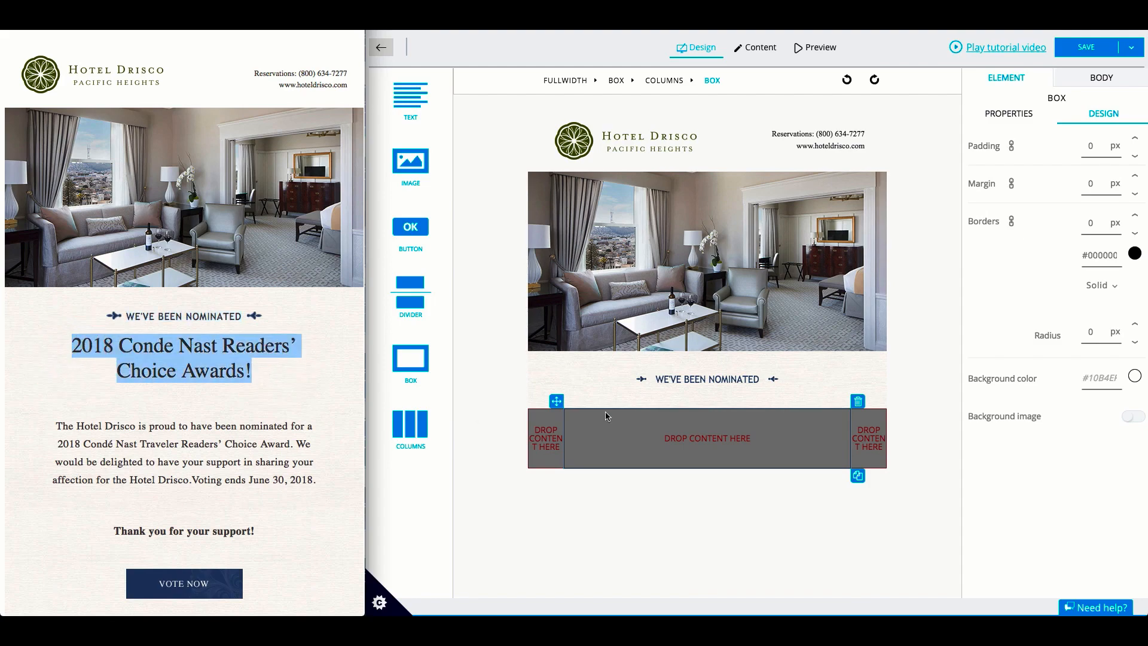
drag(410, 100, 717, 437)
click(674, 430)
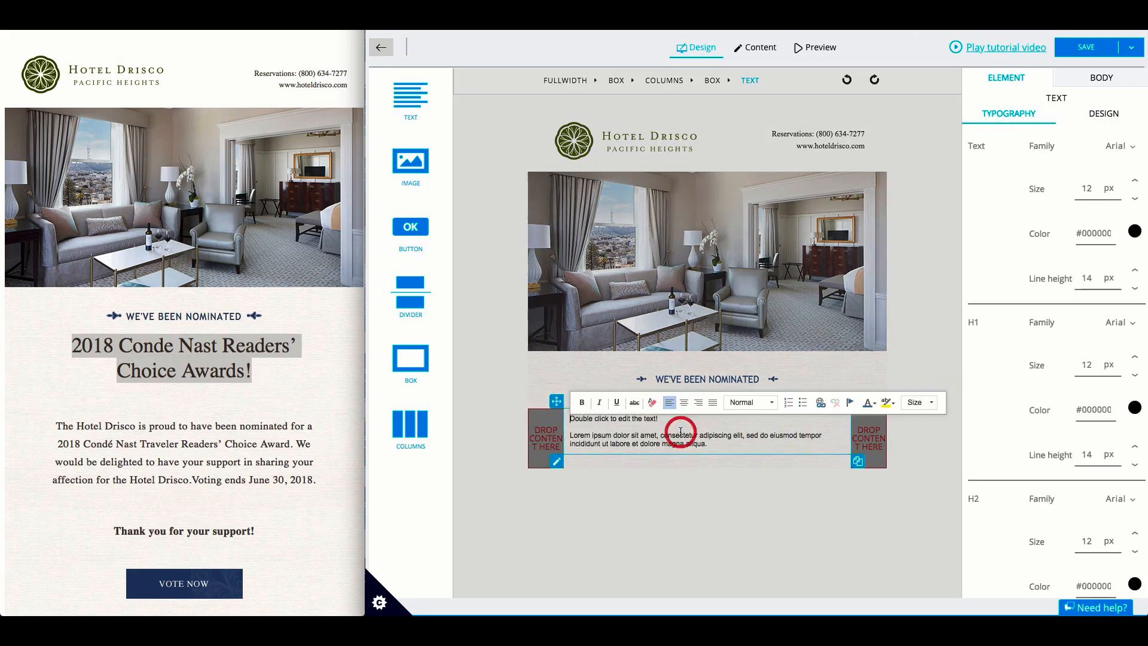
key(ctrl+v)
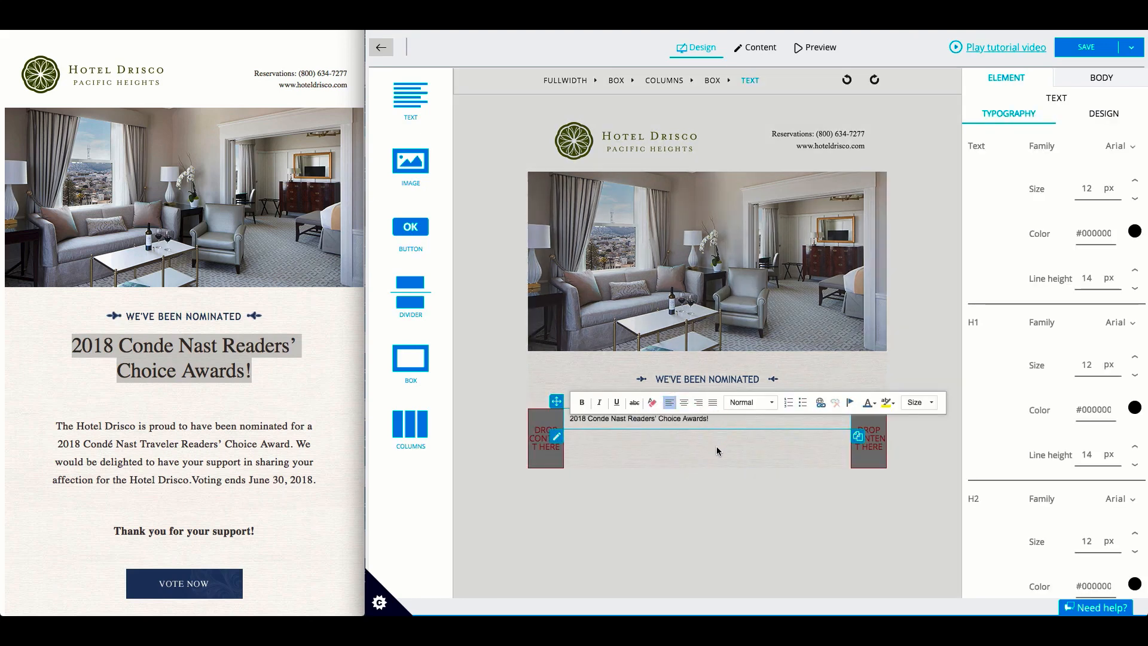
click(716, 444)
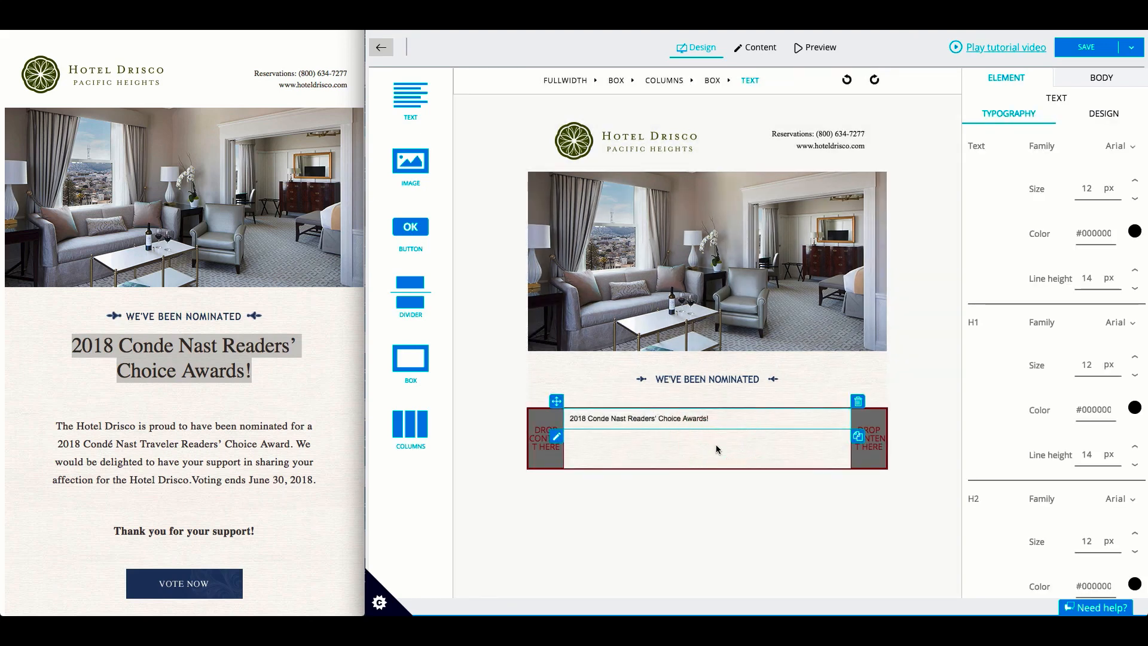
- Set the headline's size to 35 px and its font family to Times New Roman
double_click(1086, 187)
text(35)
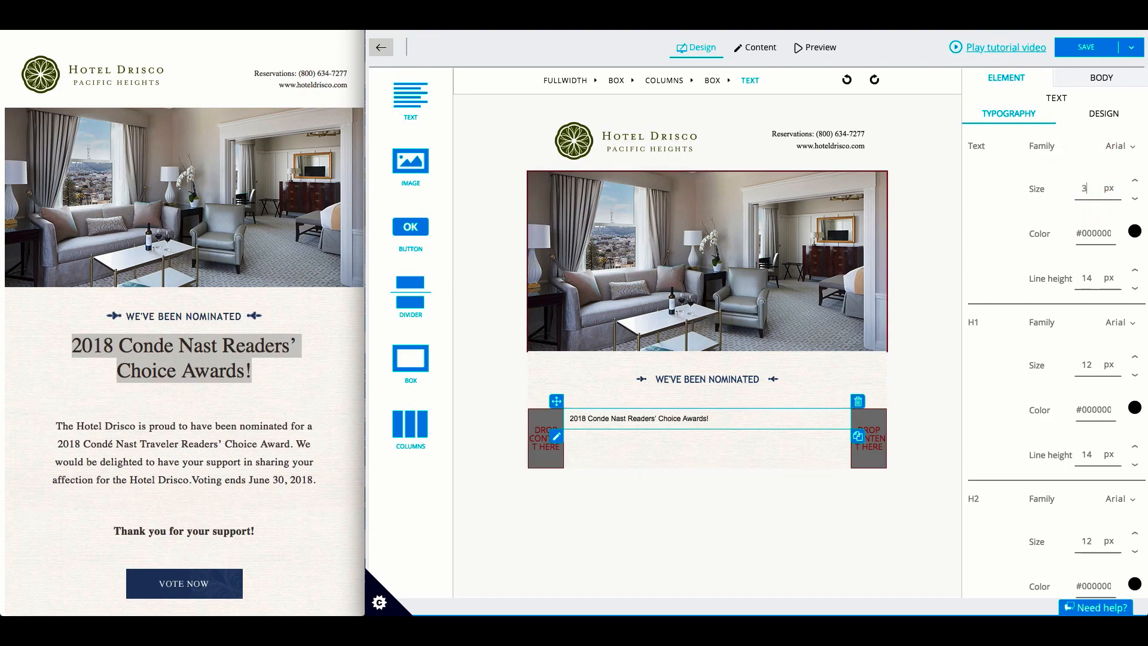
click(1115, 151)
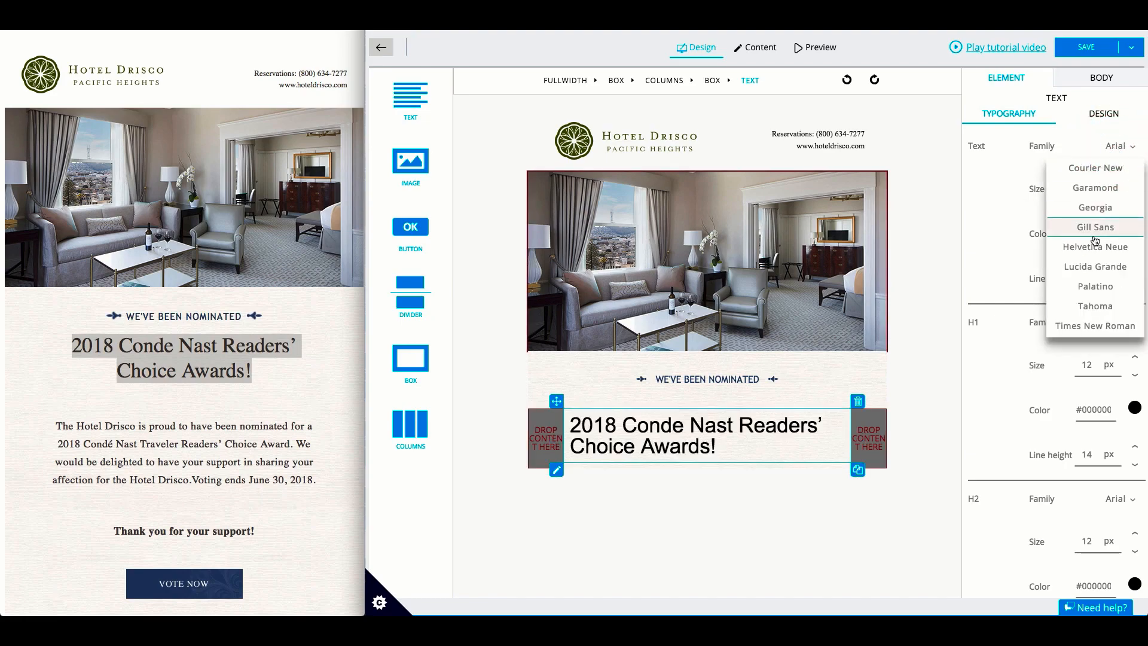
click(1099, 322)
- Center-align the awards headline within its column
double_click(755, 448)
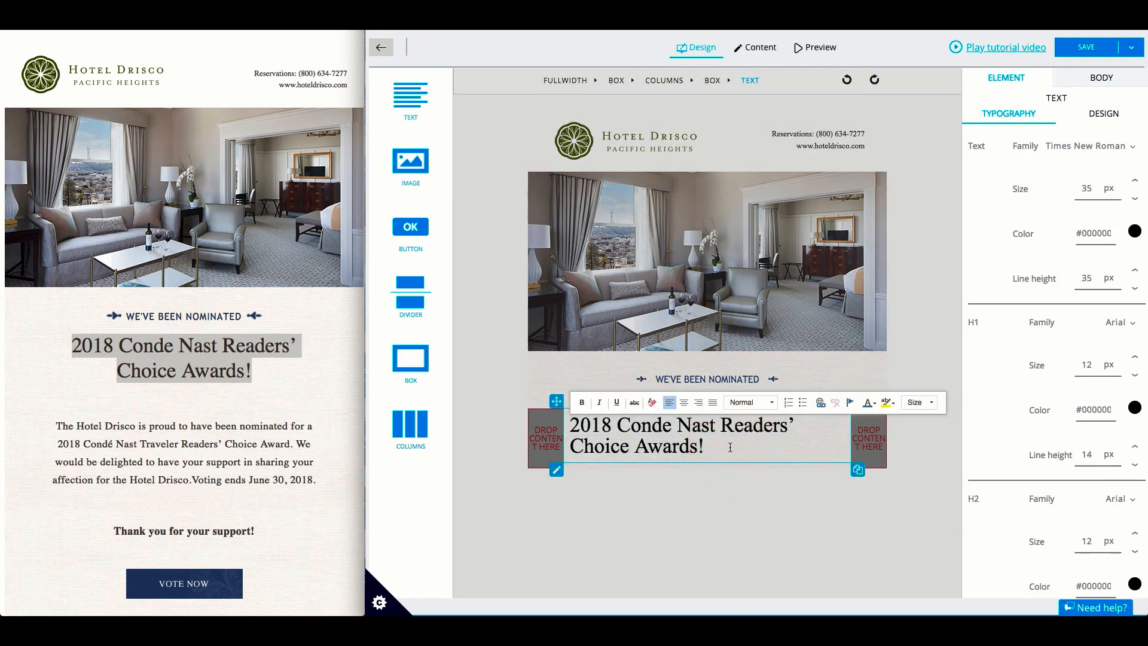
triple_click(730, 447)
click(684, 402)
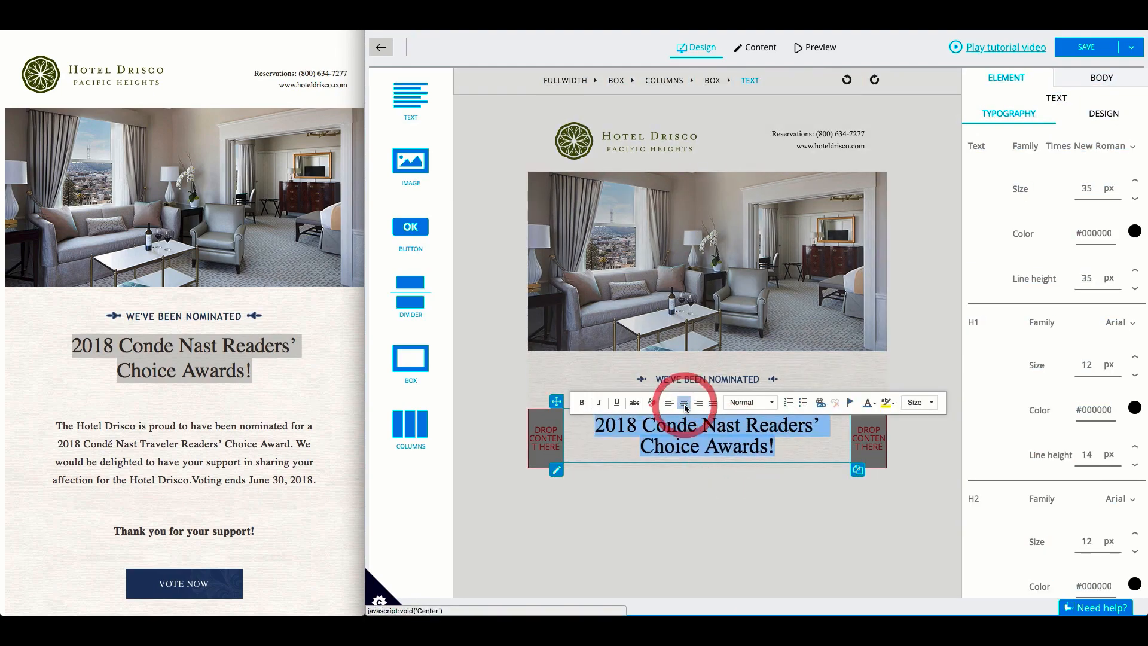
click(722, 499)
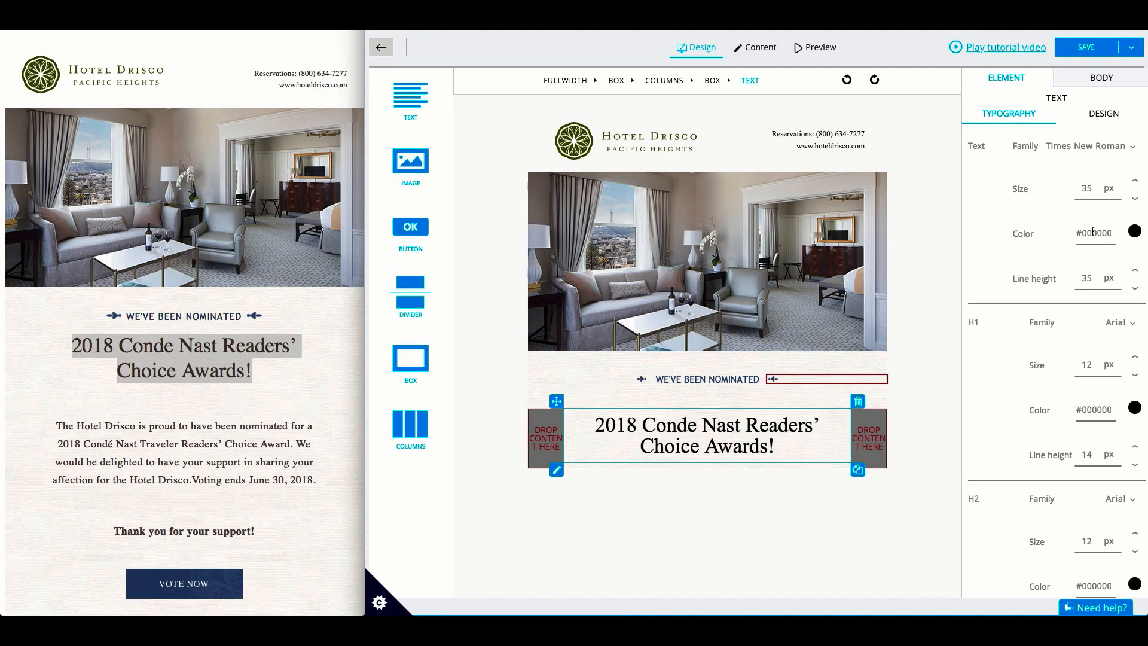
- Set the headline's line height to 42 px and its text color to #3c332e
click(1086, 279)
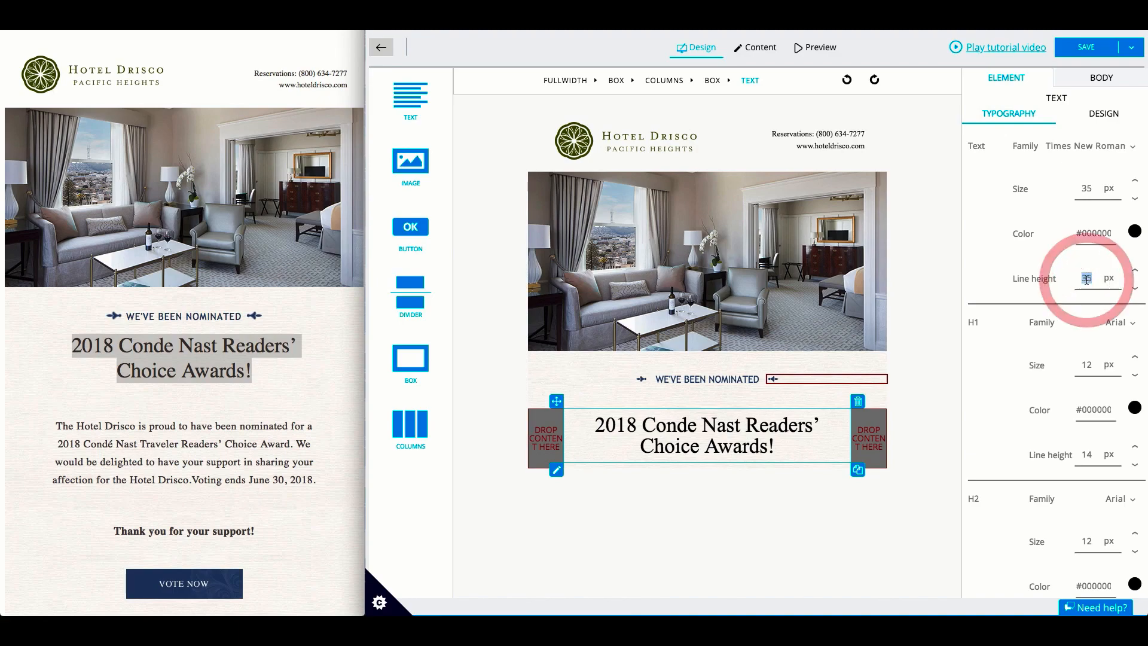
text(42)
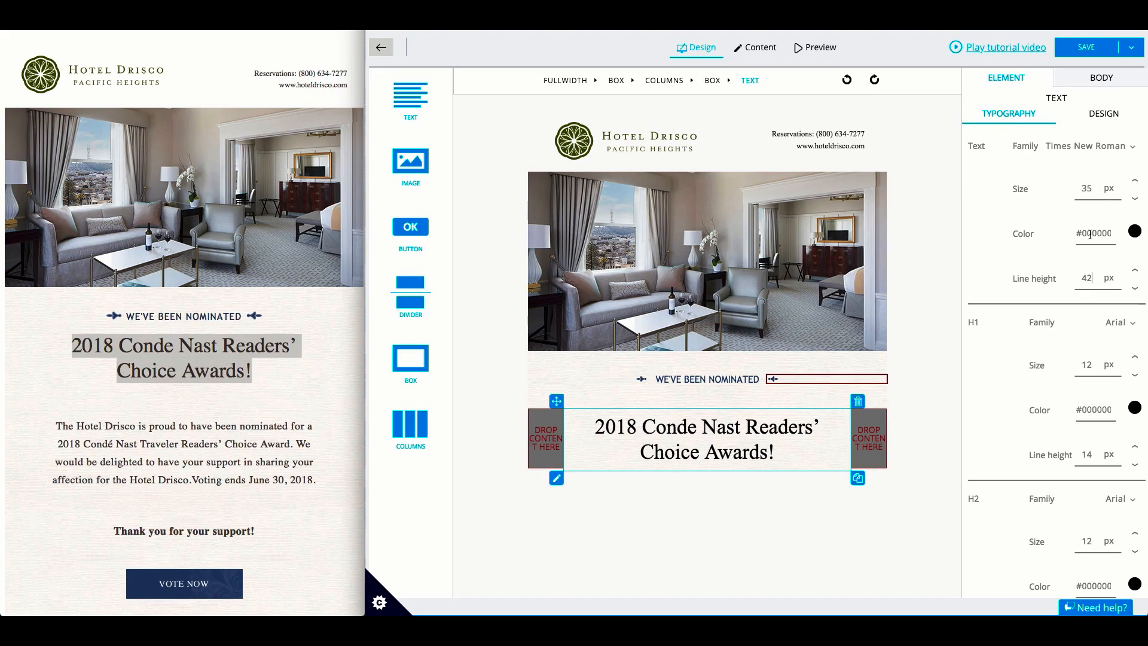
double_click(1089, 234)
text(#3c332e)
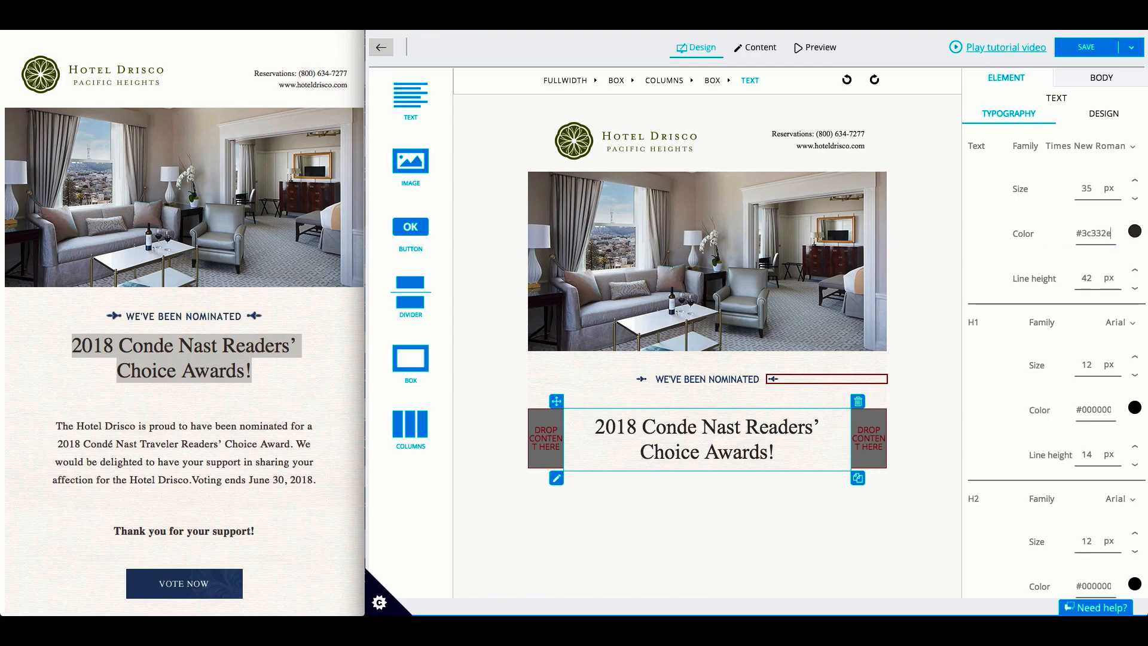
- Set the padding of the box around the headline columns to 18 px at the top and 38 px at the bottom
click(738, 397)
double_click(1092, 146)
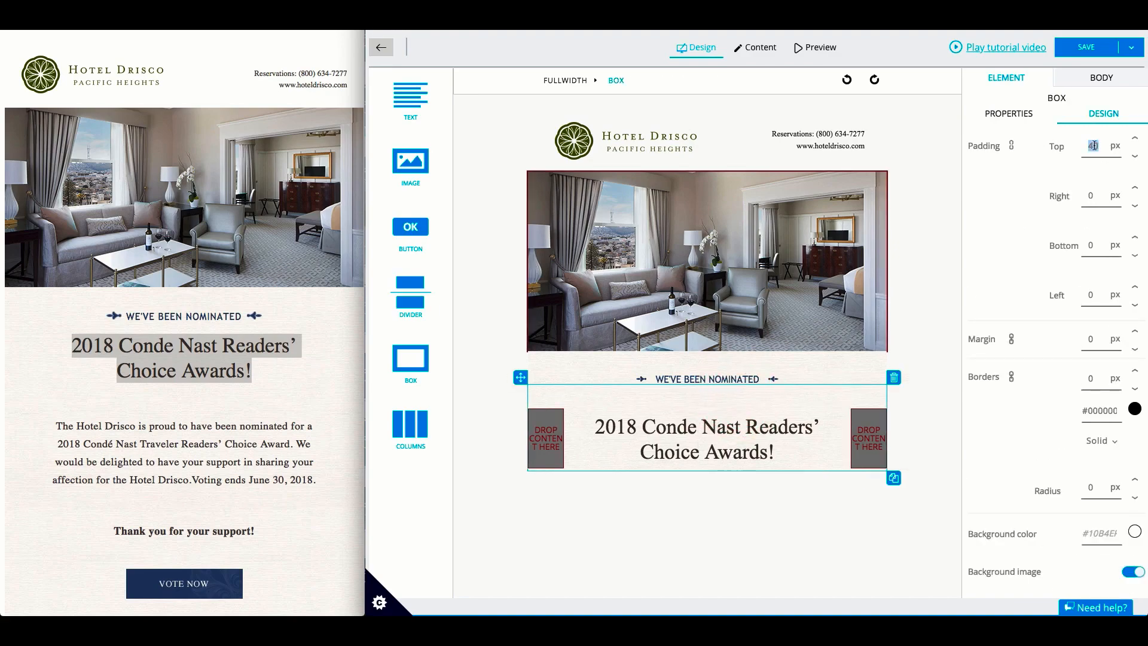
text(18)
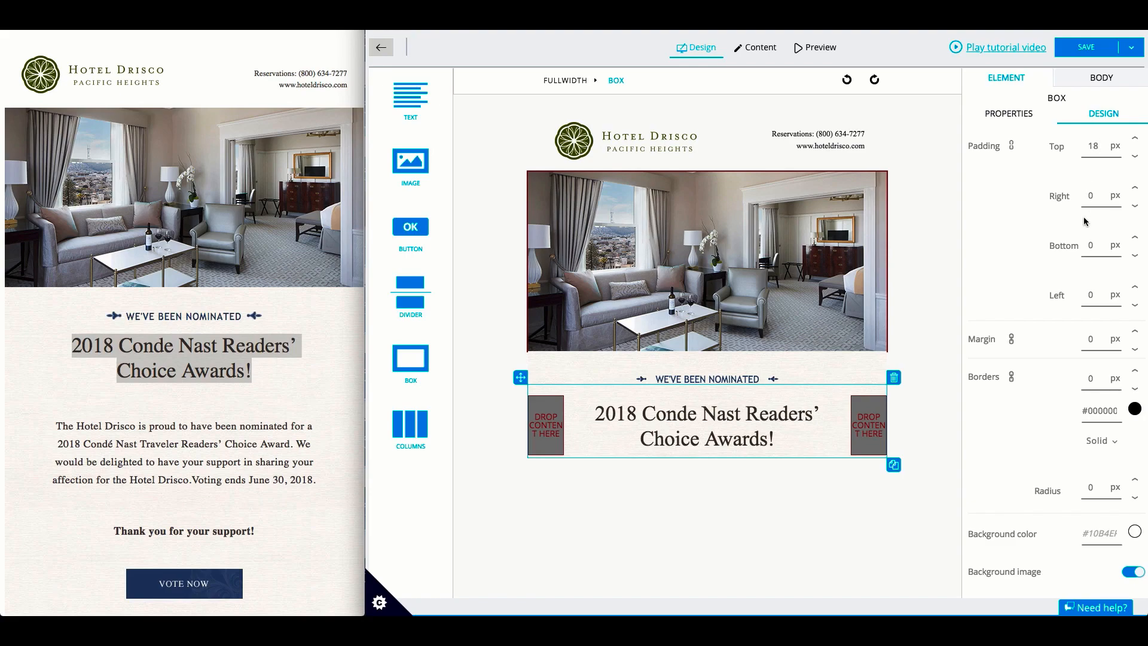
double_click(1091, 252)
text(38)
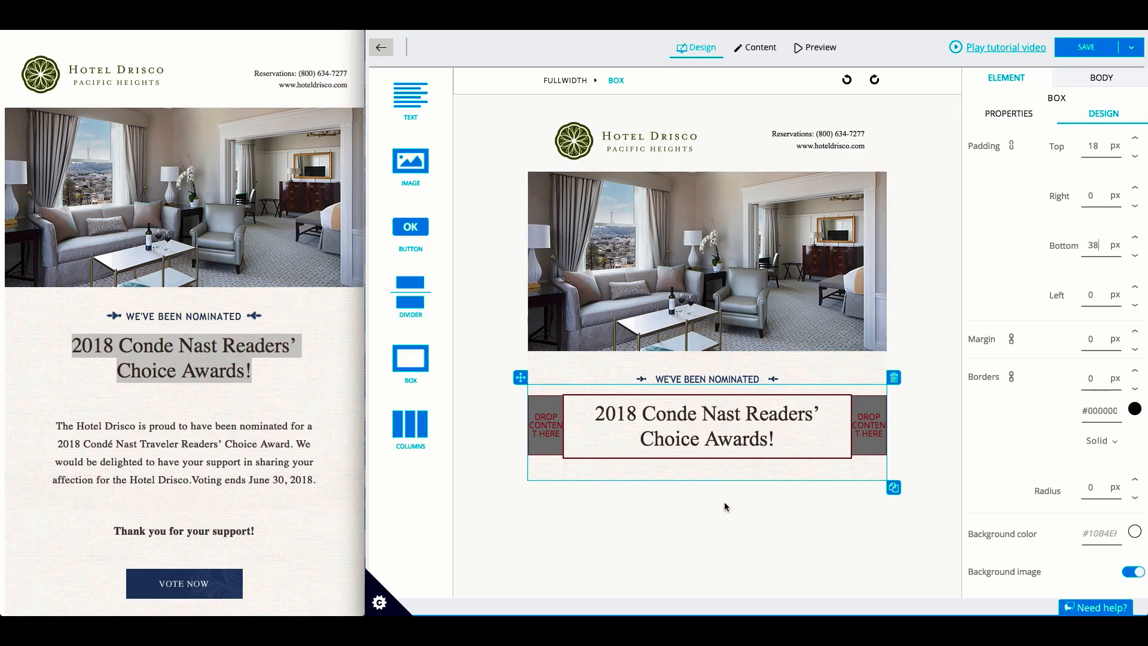
scroll(724, 506, down, 1)
click(194, 471)
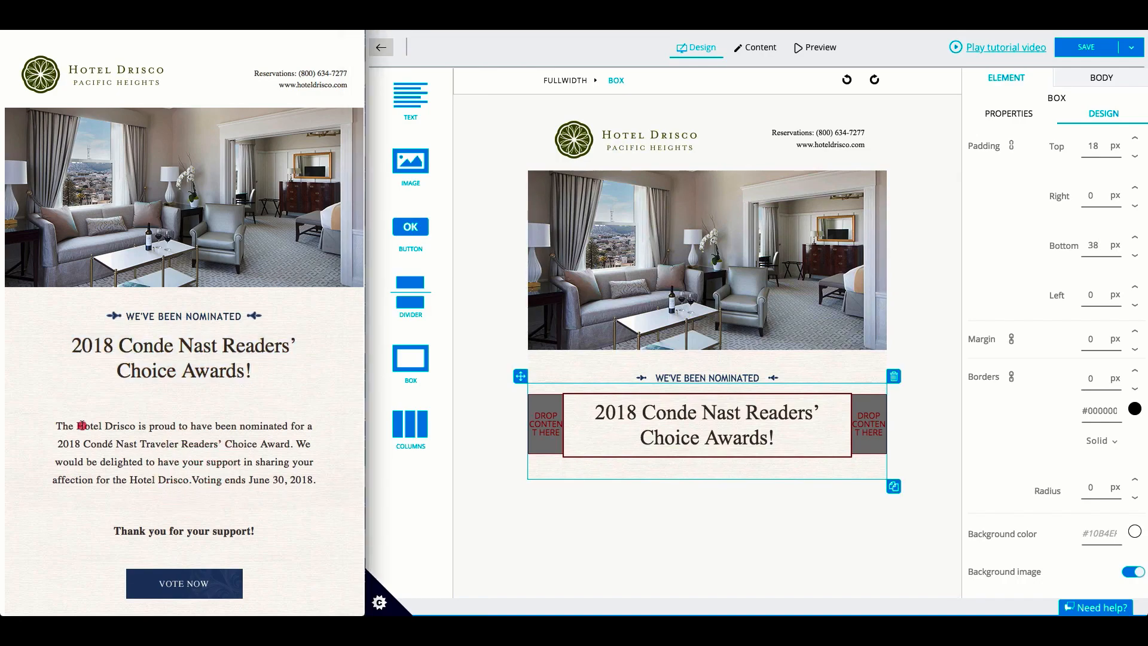
click(410, 91)
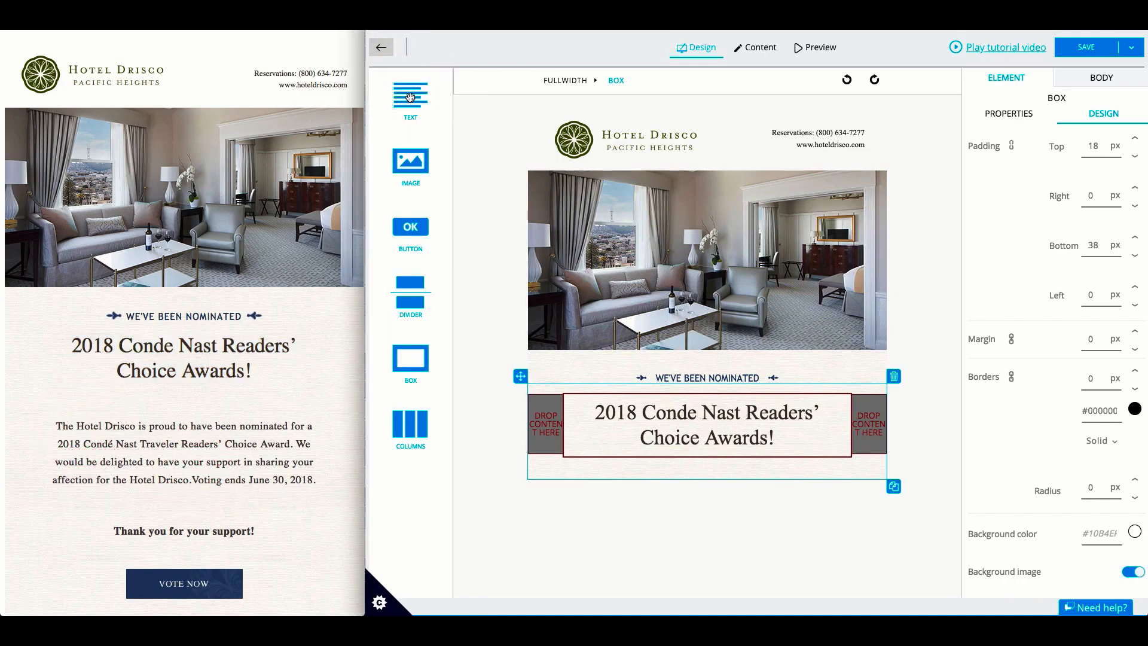
drag(409, 96, 644, 478)
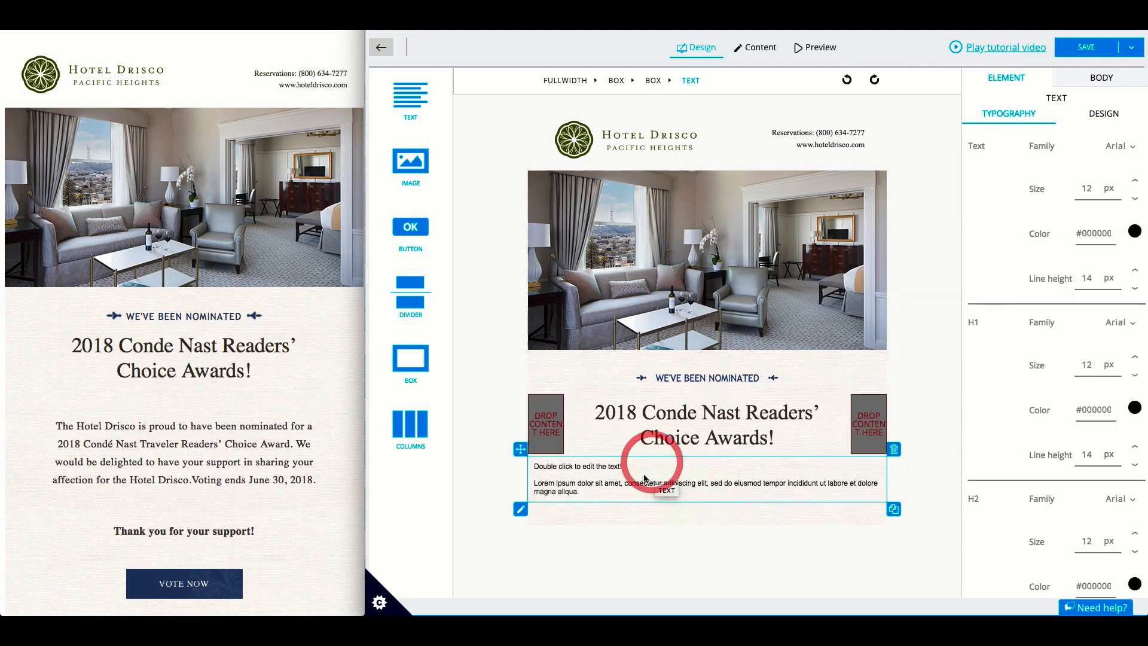
click(894, 449)
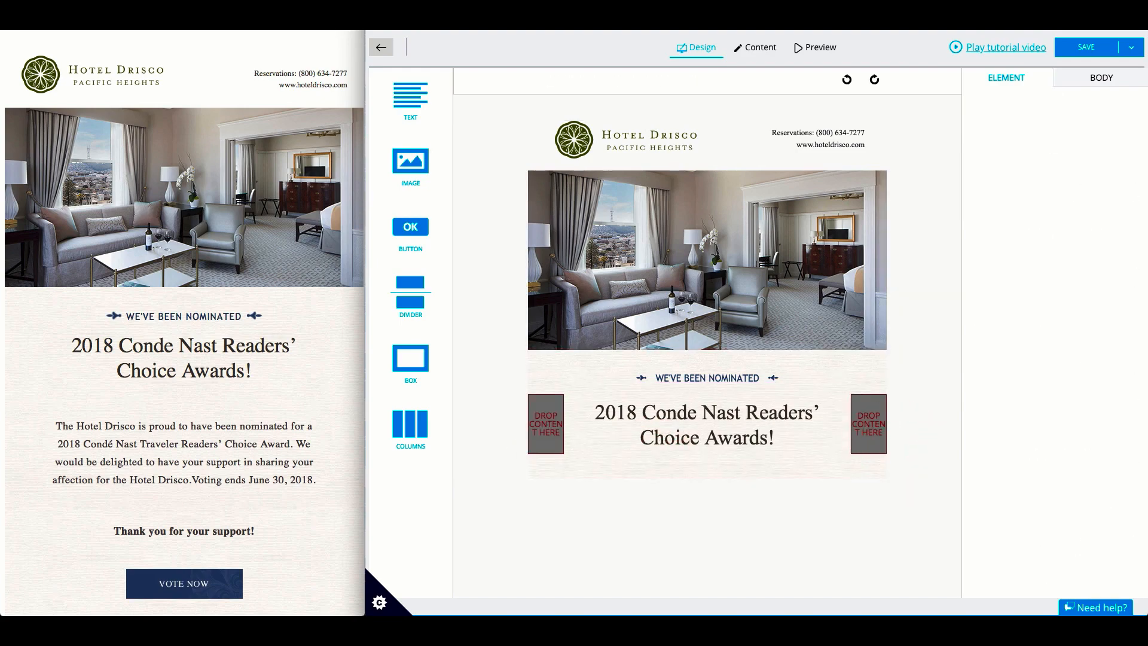
- Insert a text block under the headline in the middle column and replace its placeholder with the reference's "The Hotel Drisco is proud" paragraph
drag(411, 99, 660, 451)
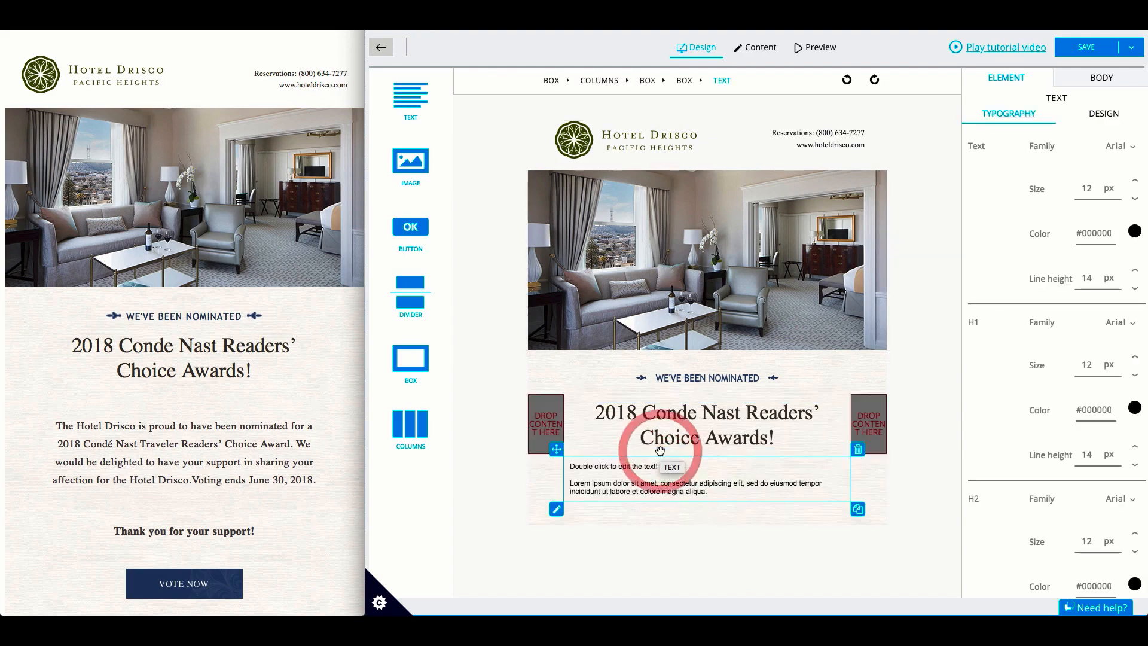
click(183, 454)
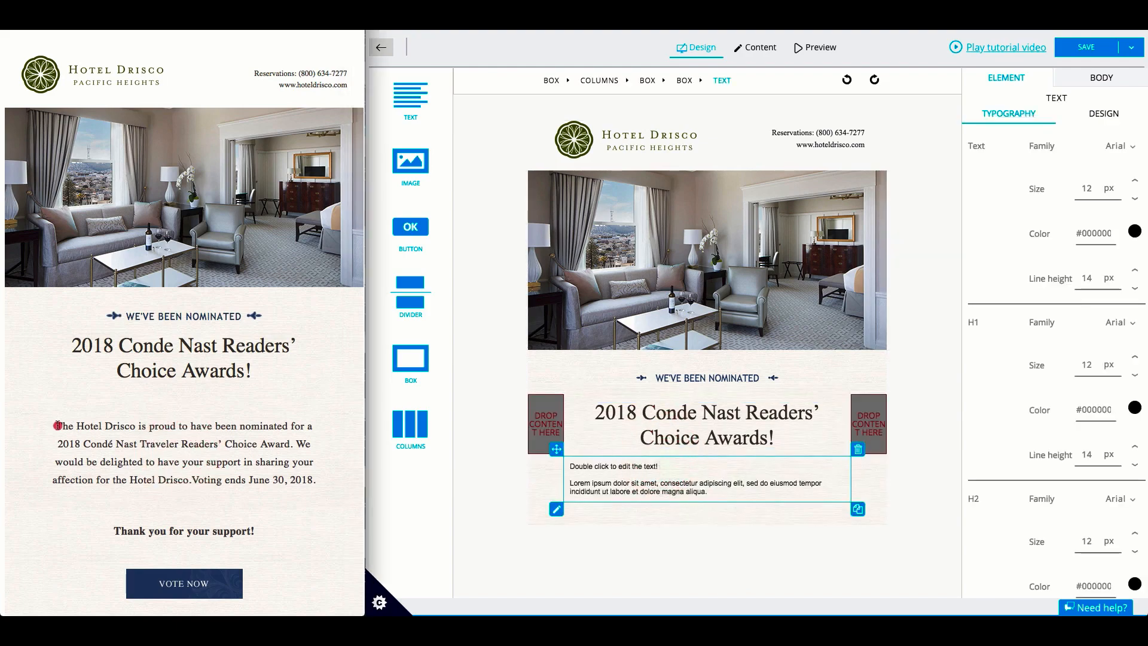
drag(57, 425, 317, 481)
key(ctrl+c)
click(674, 495)
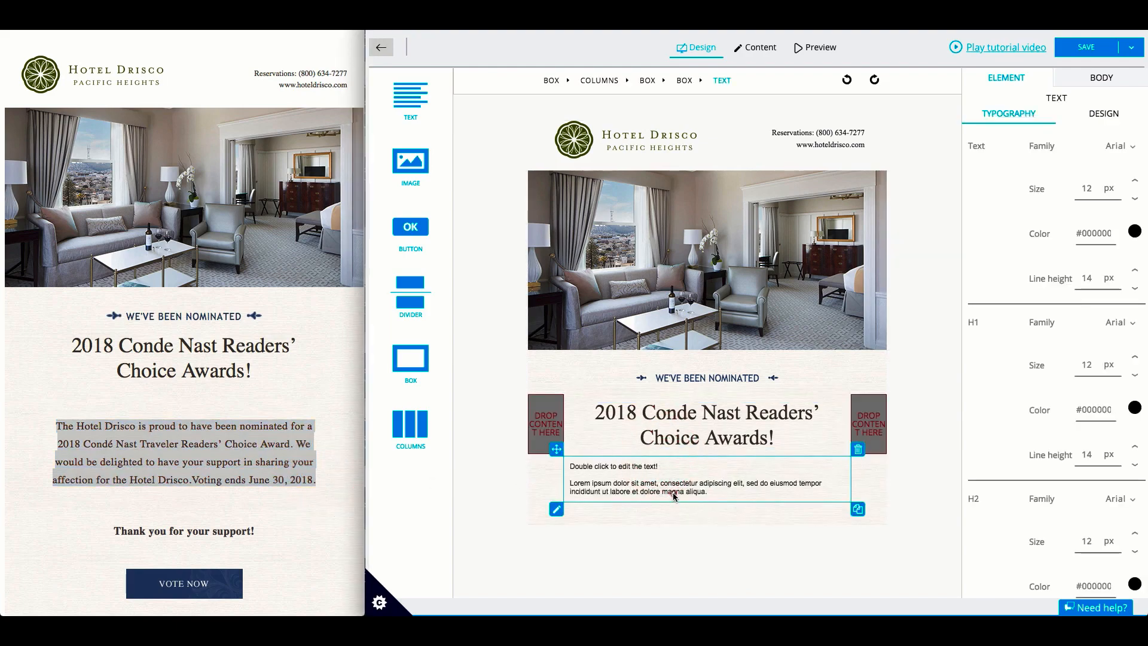
double_click(674, 495)
key(ctrl+a)
key(ctrl+v)
- Center-align the whole nomination paragraph
key(ctrl+a)
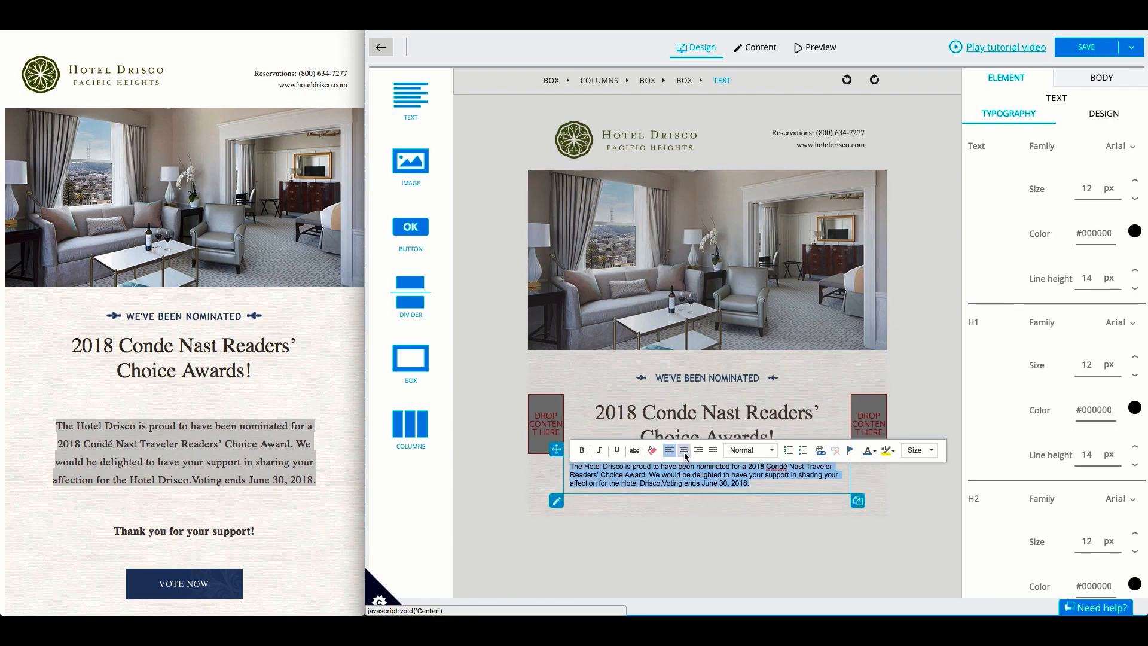
click(684, 452)
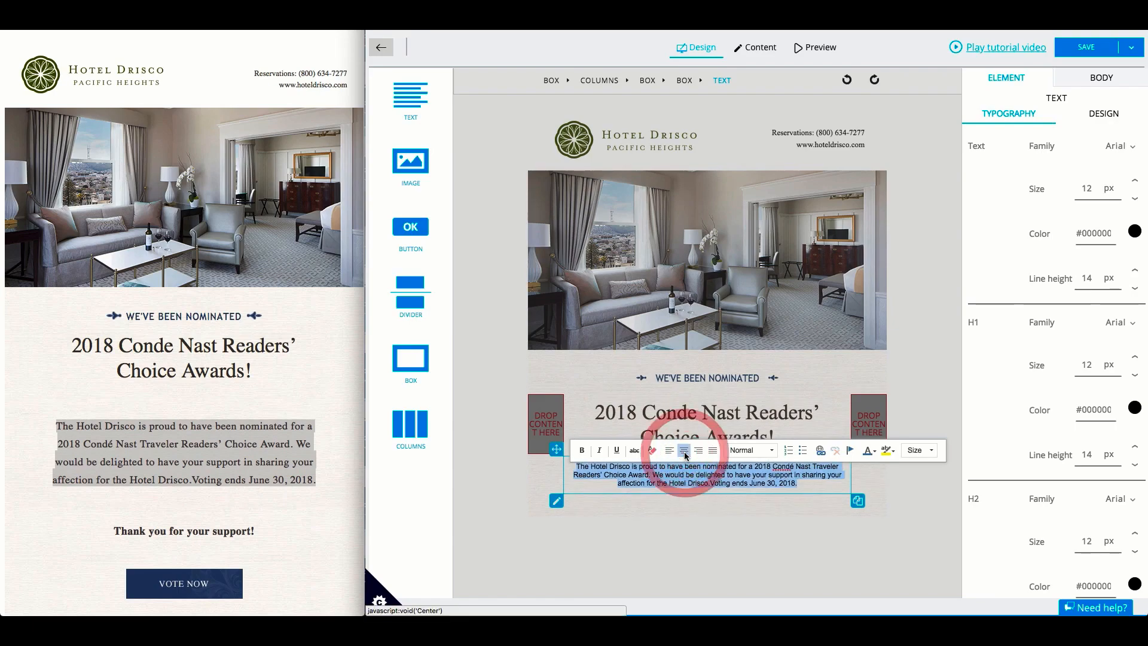
click(679, 533)
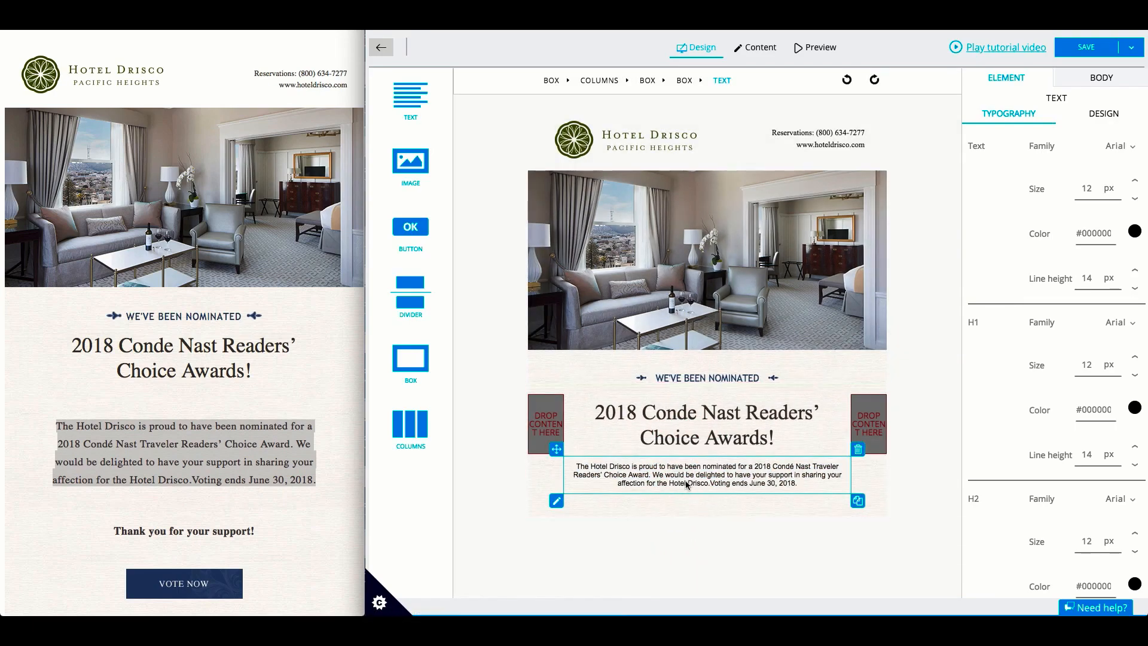
- Set the nomination paragraph's padding to 18 px at the top and bottom and 0 px on the sides
click(1103, 115)
click(1012, 147)
click(1010, 147)
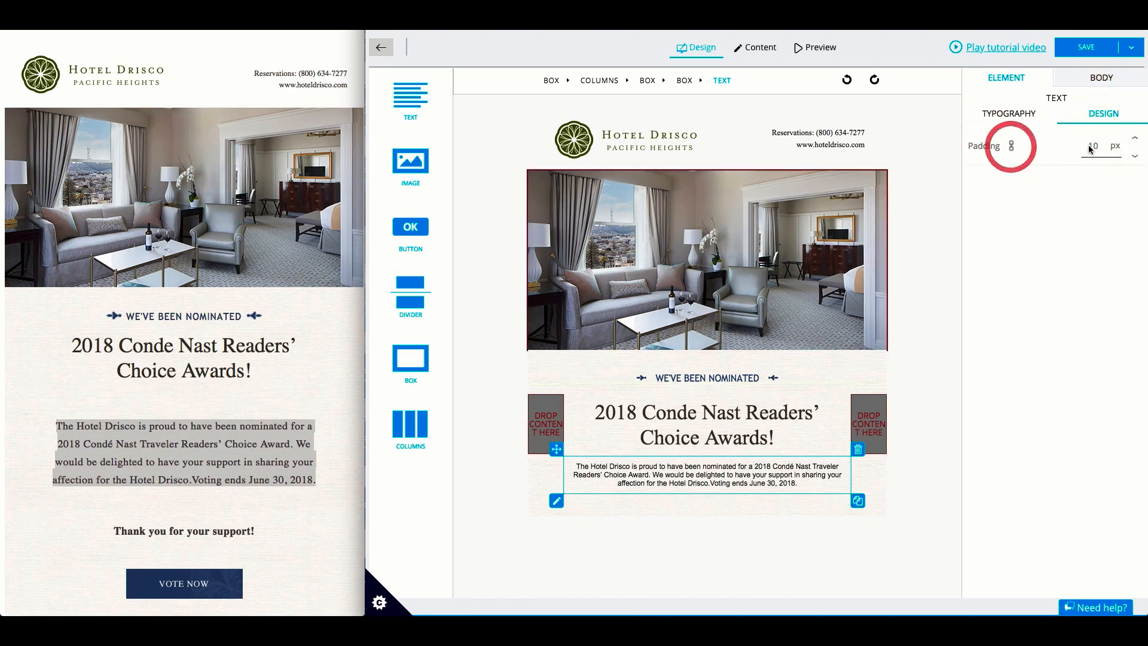
double_click(1094, 146)
text(0)
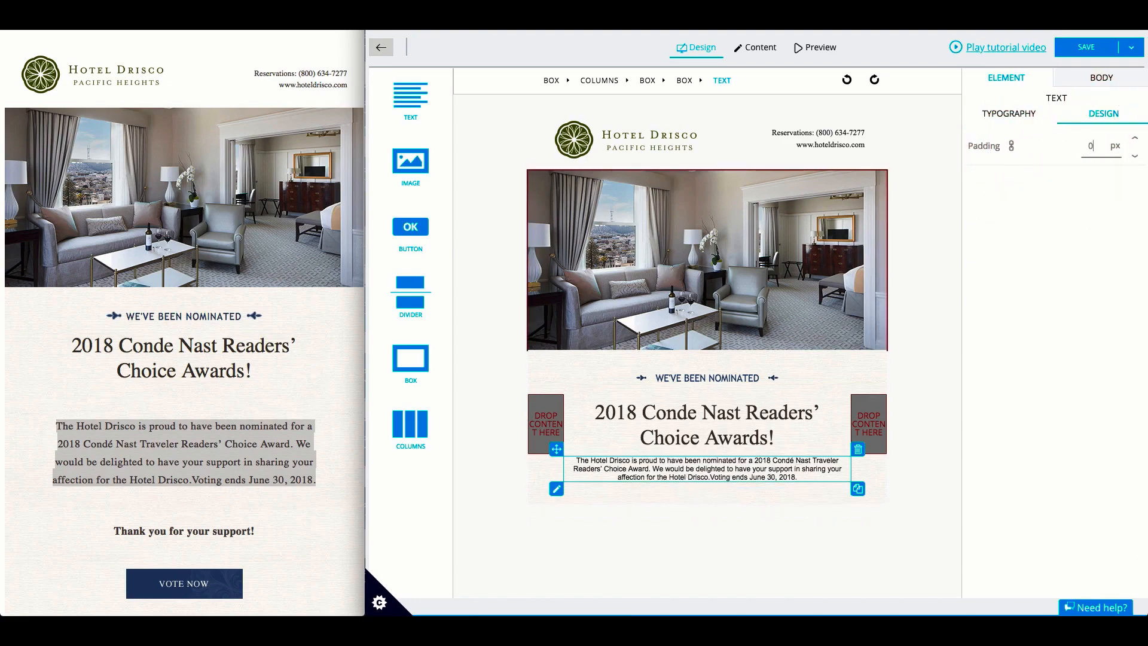
click(1012, 147)
double_click(1093, 146)
text(18)
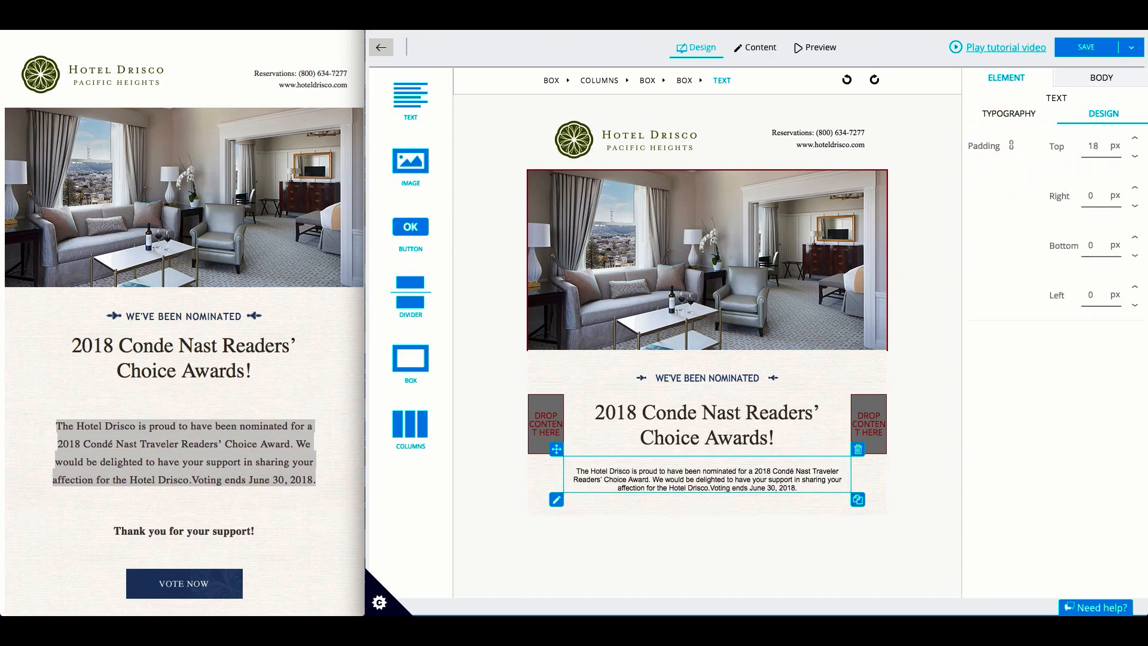
double_click(1093, 246)
text(19)
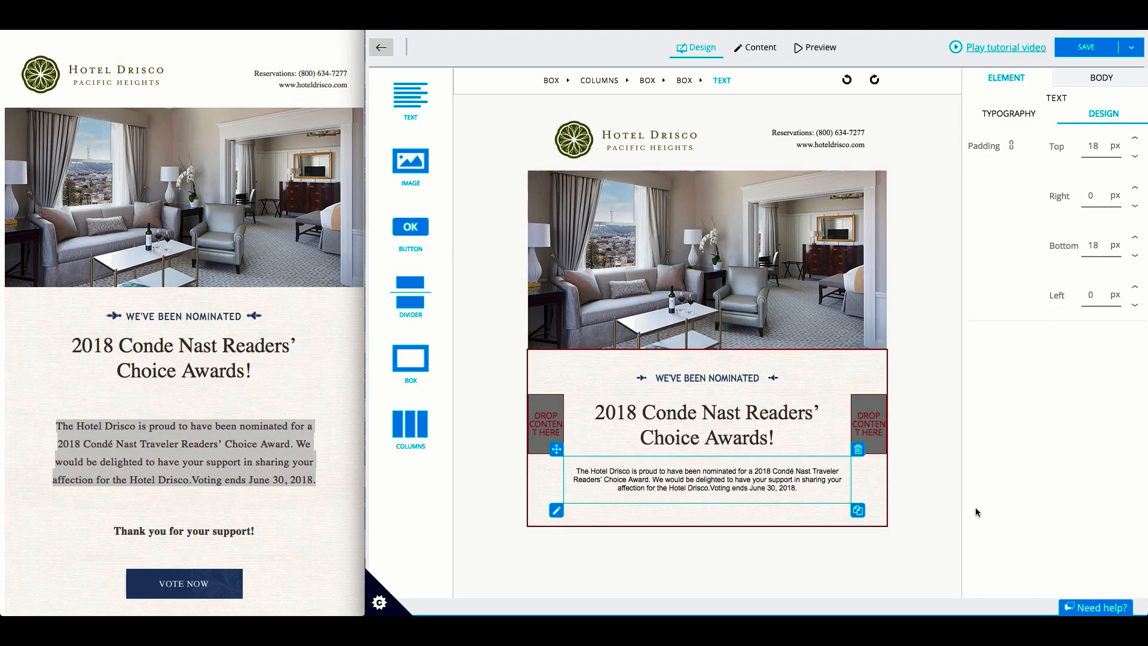
- Set the nomination paragraph's text size to 18 px and its font family to Times New Roman
click(1001, 115)
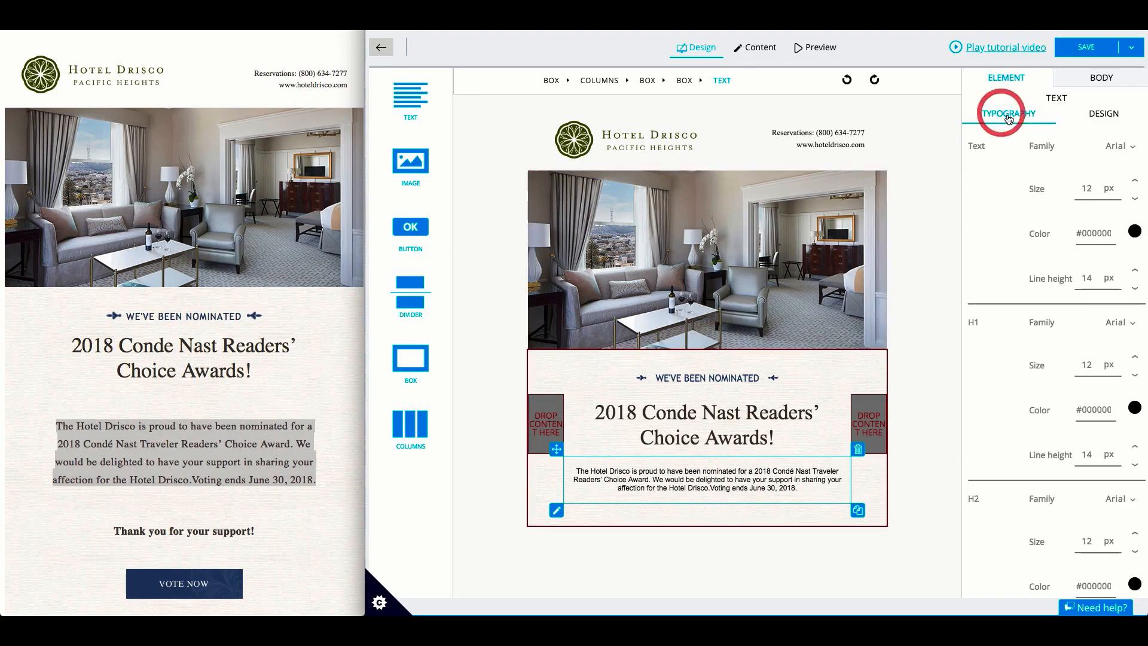
double_click(1089, 186)
text(18)
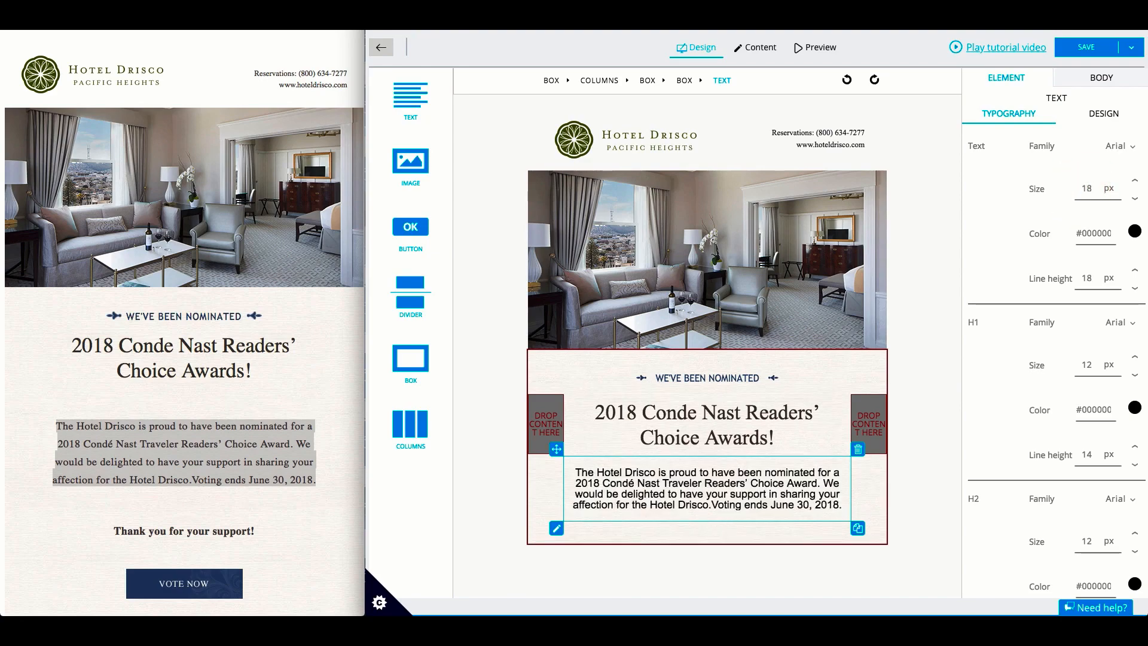
click(1120, 146)
click(1100, 325)
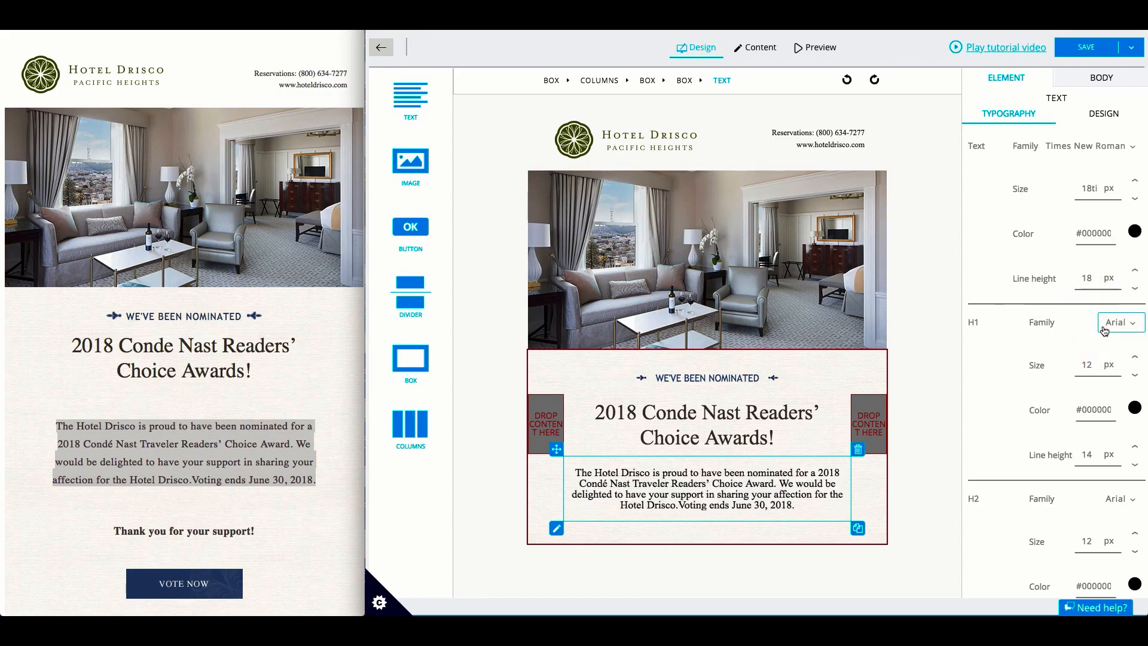
- Set the nomination paragraph's line height to 31 px and its text color to #4a403a
double_click(1098, 277)
text(31)
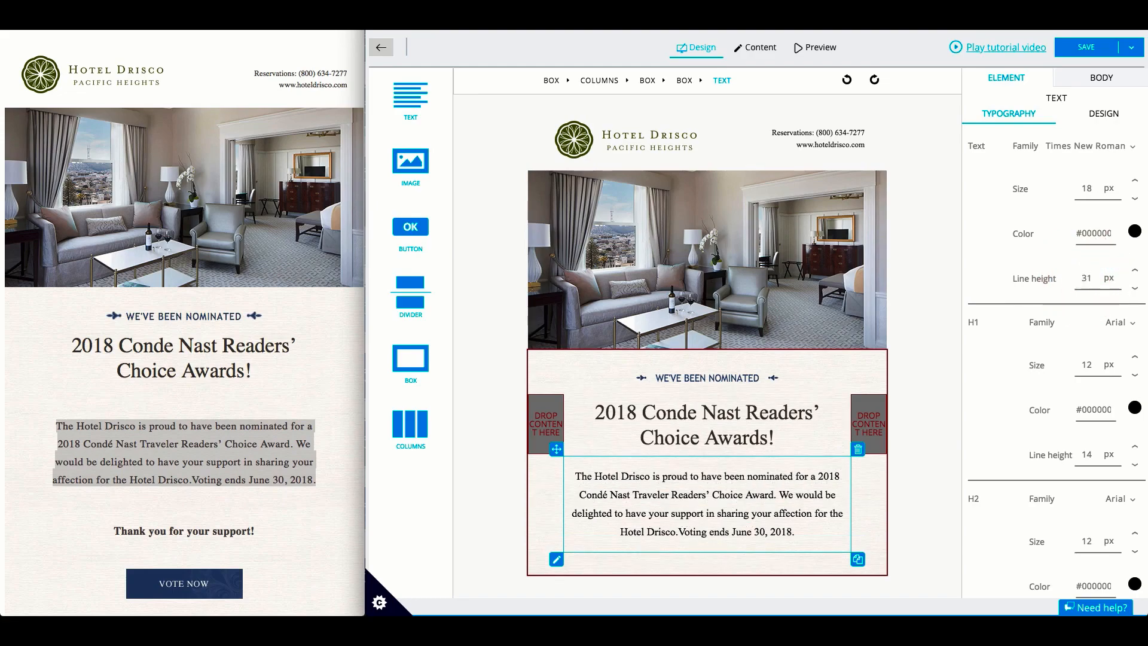
double_click(1092, 233)
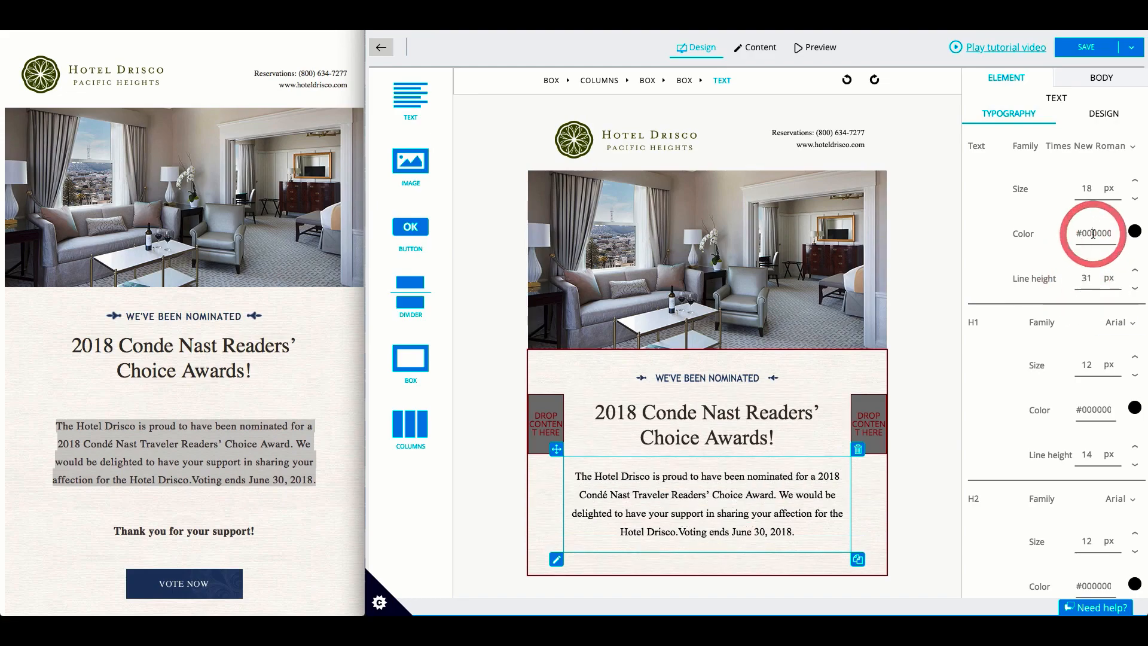
text(3c)
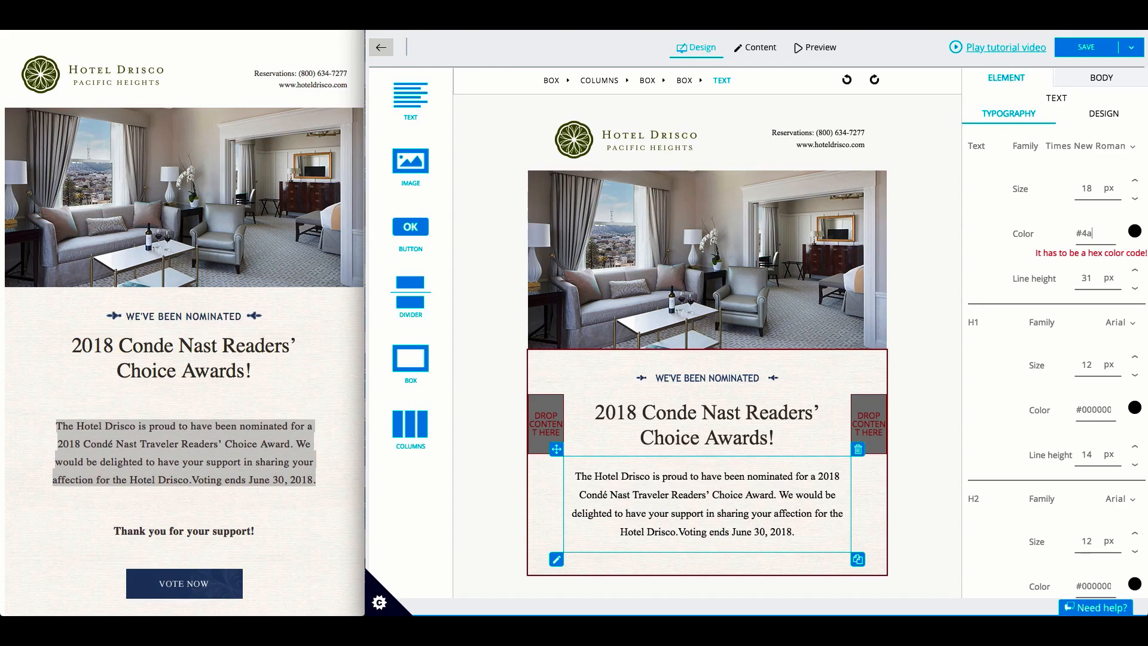
text(4a403a)
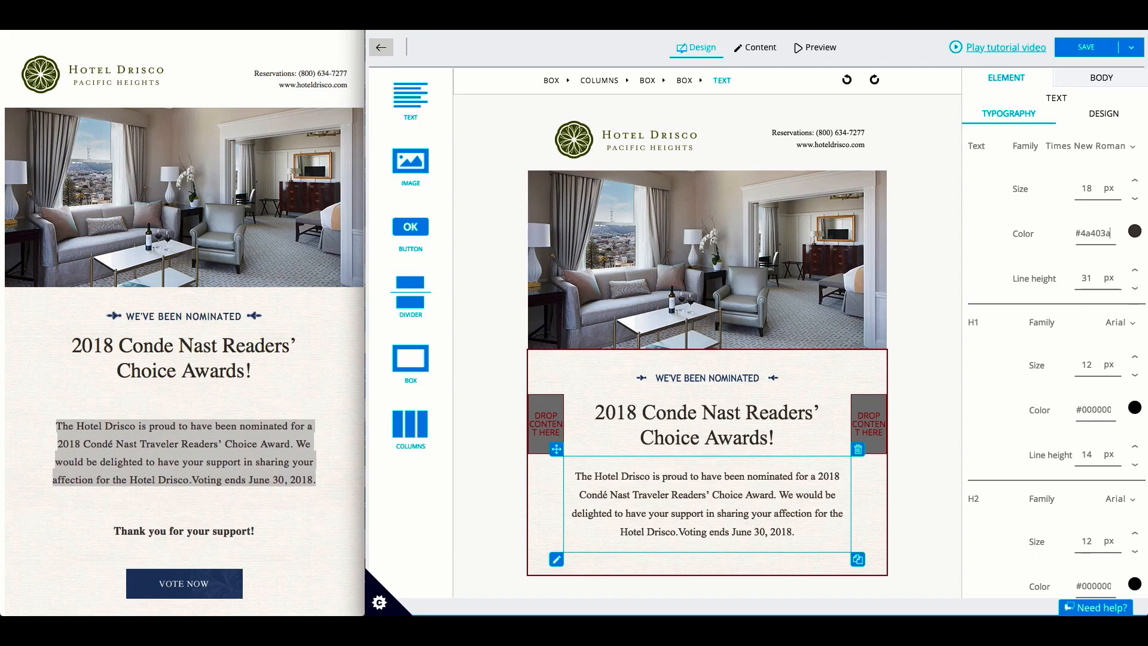
click(1103, 113)
click(1010, 115)
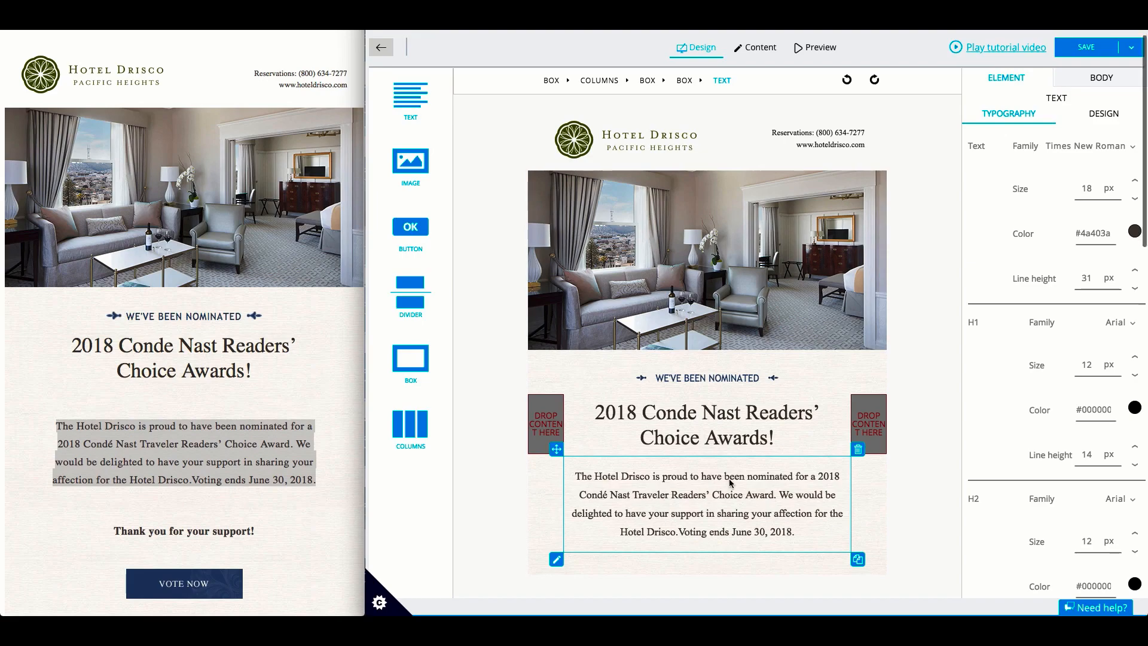
- Duplicate the nomination paragraph directly beneath the original and select the copy
click(858, 559)
scroll(762, 488, down, 1)
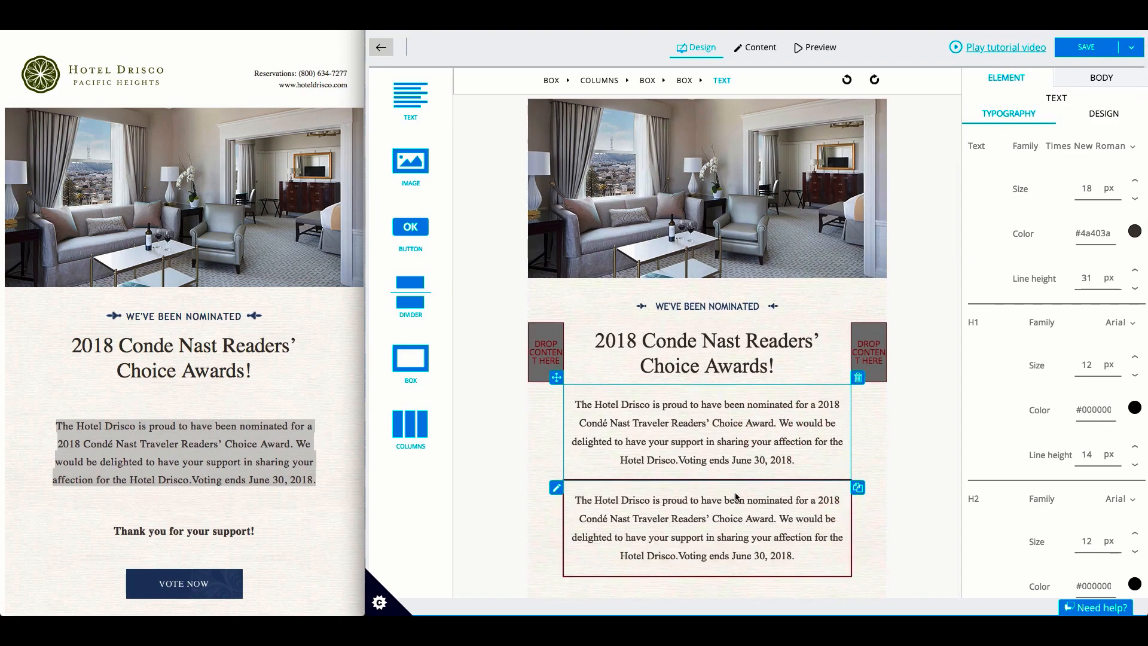
click(735, 494)
- Replace the duplicated paragraph's text with the reference's "Thank you for your support!" line and make it bold
click(230, 525)
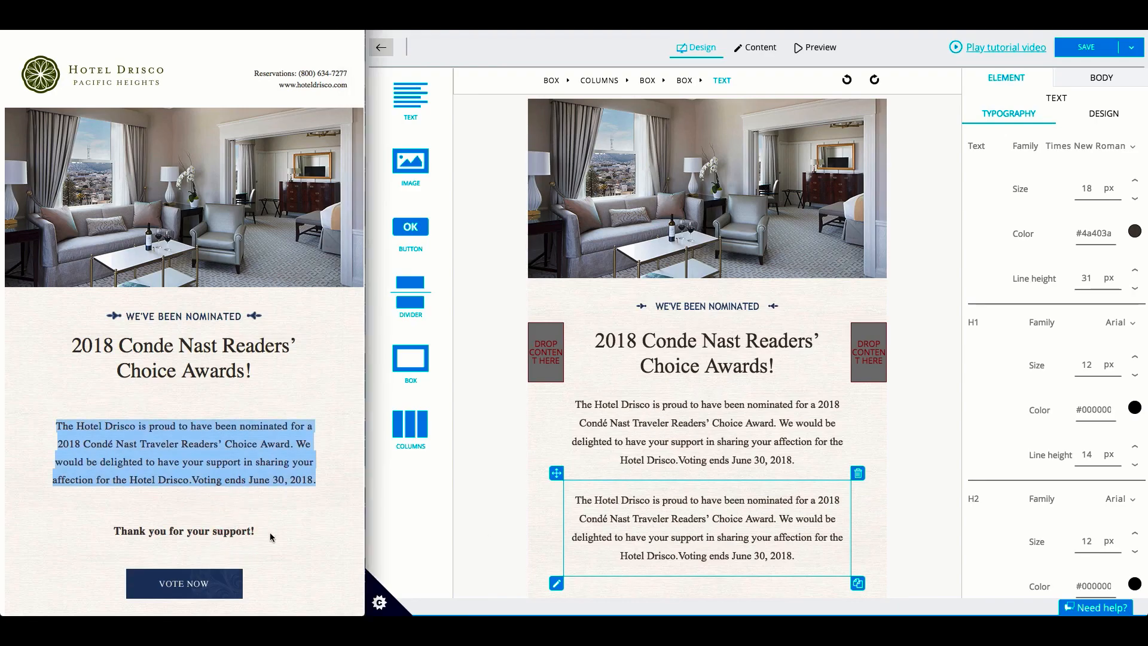
drag(269, 532, 115, 533)
key(super+c)
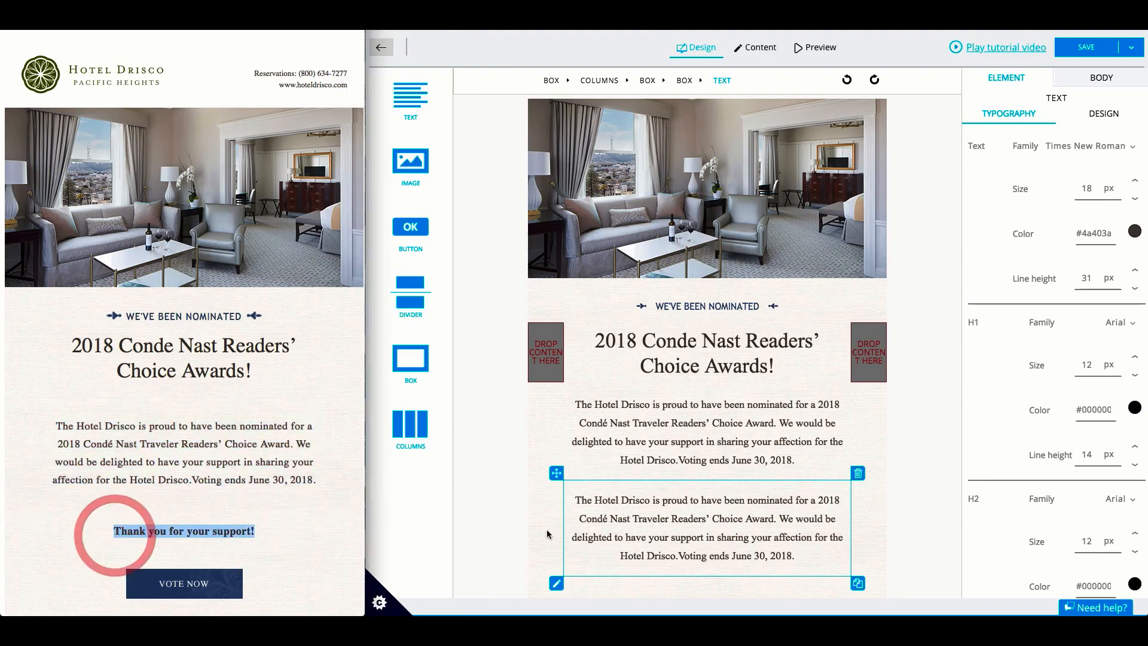
click(669, 531)
key(super+a)
key(super+v)
key(super+a)
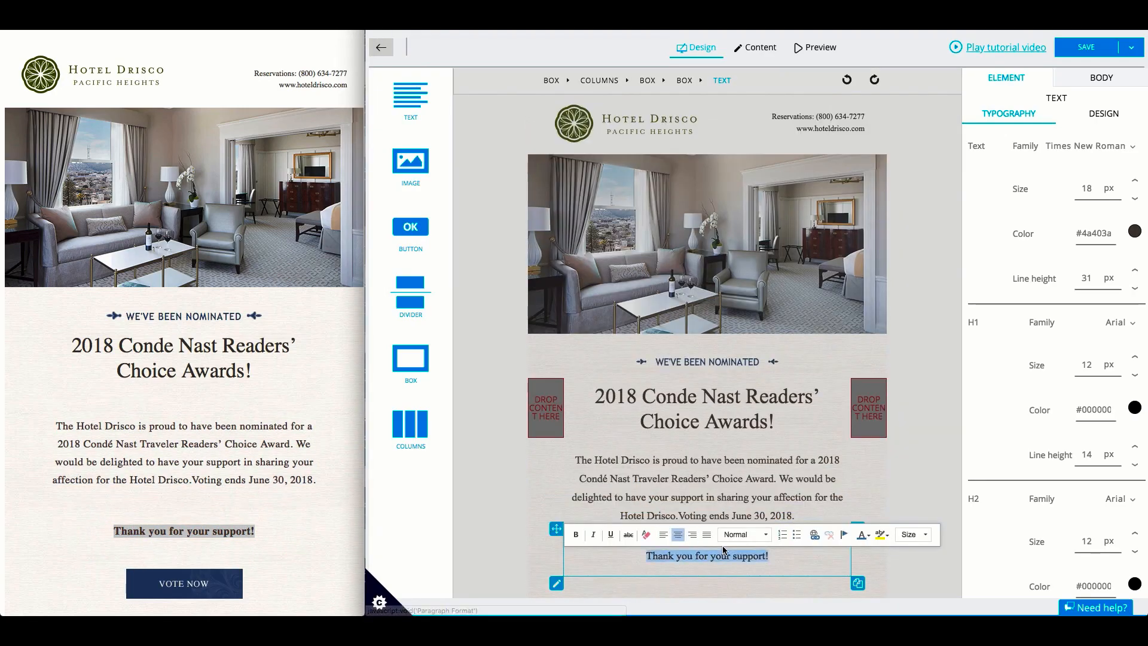
click(575, 534)
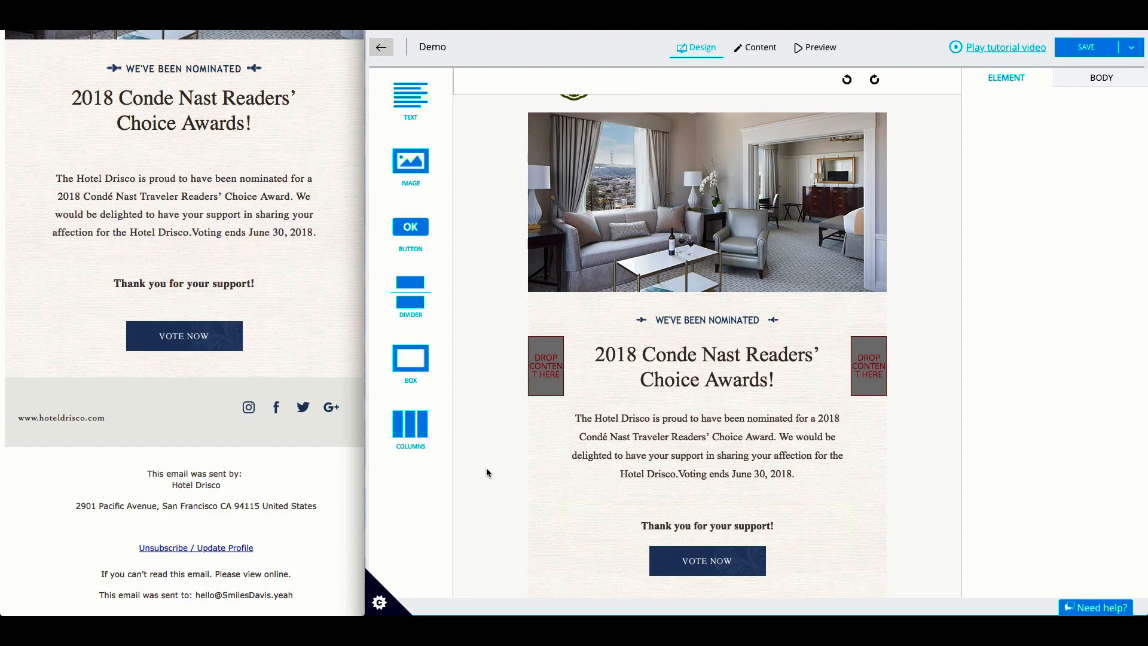
drag(412, 427, 502, 590)
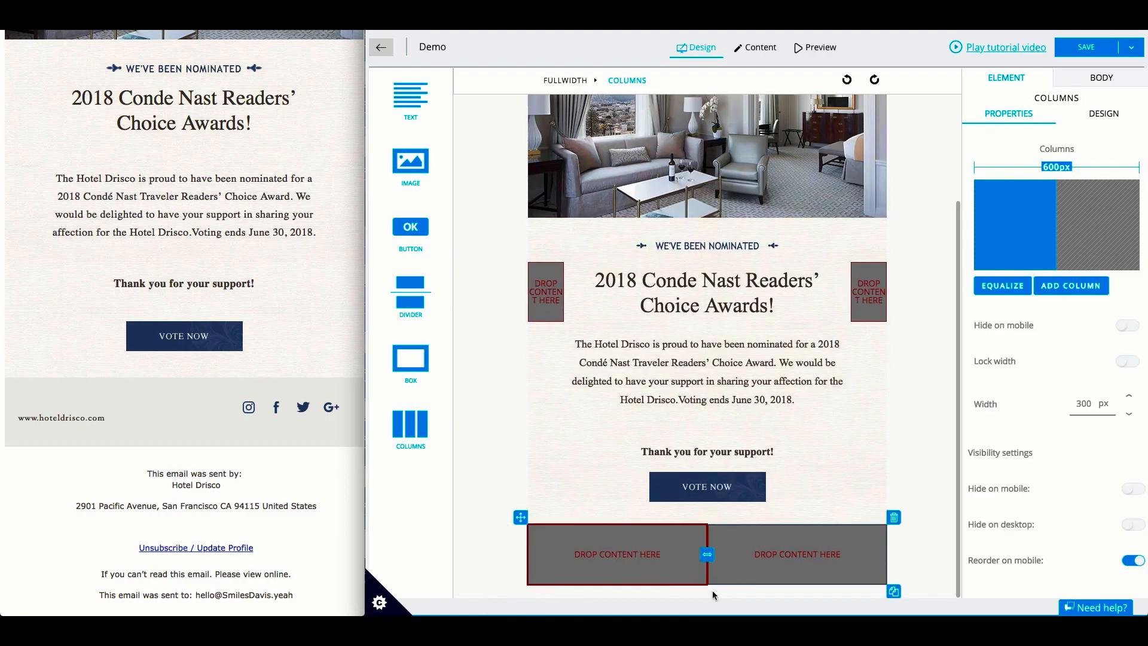
drag(411, 106, 605, 568)
double_click(606, 571)
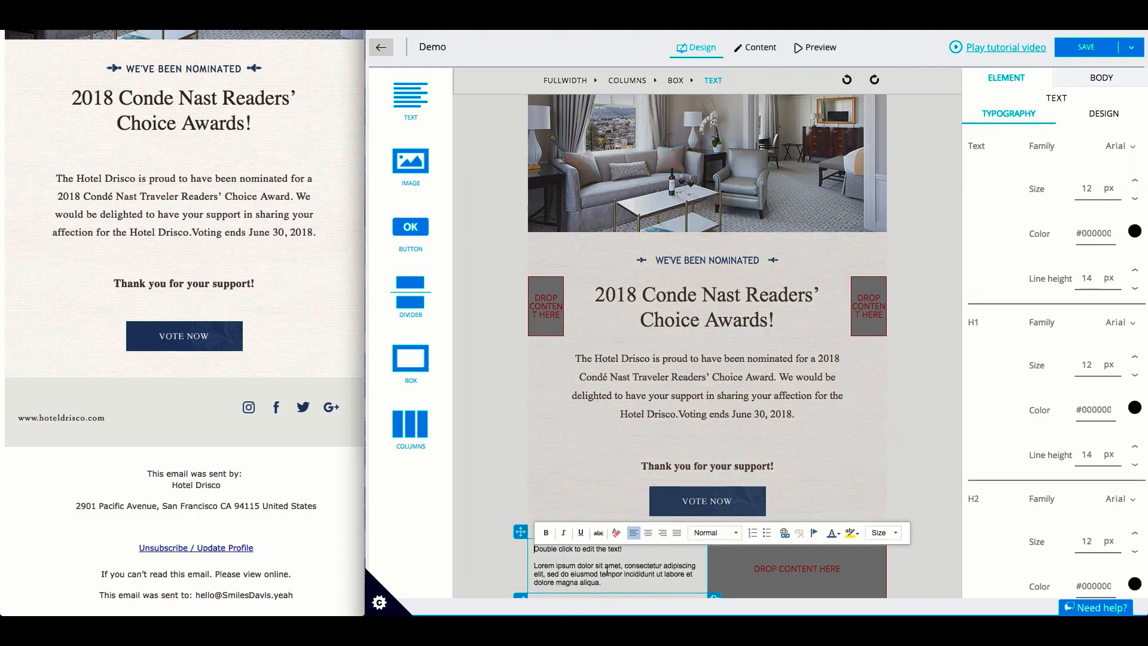
key(ctrl+a)
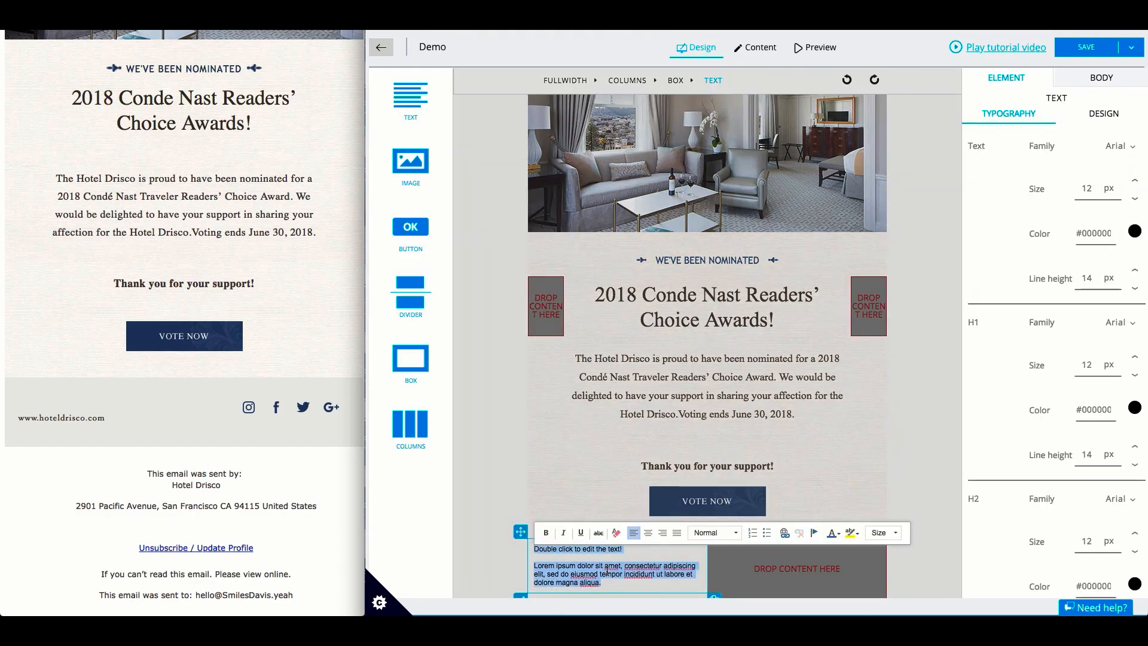
text(www.hoteldrisco.com)
click(594, 576)
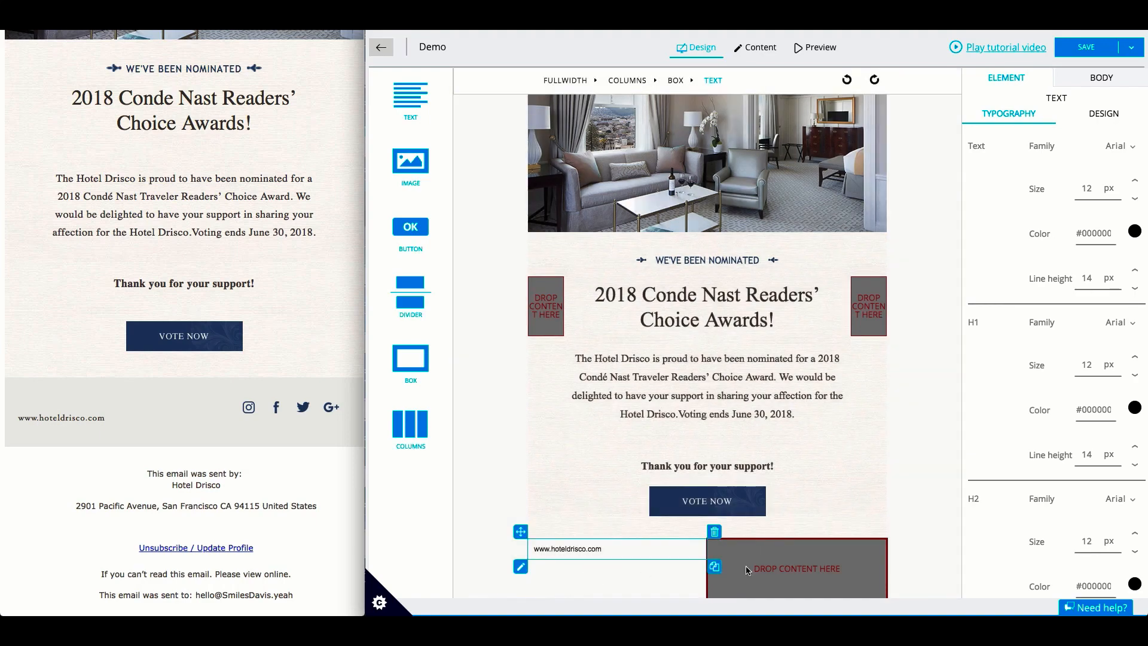
- Set the footer structure's right column to 210 px wide and lock its width
click(627, 80)
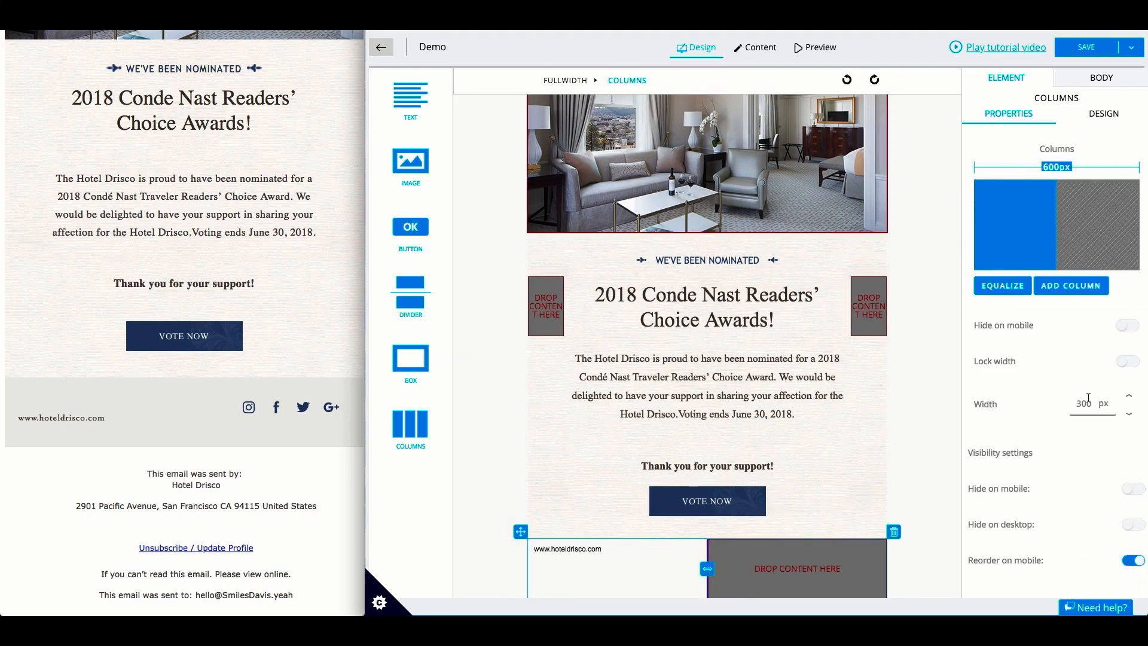
click(1074, 225)
double_click(1082, 403)
text(210)
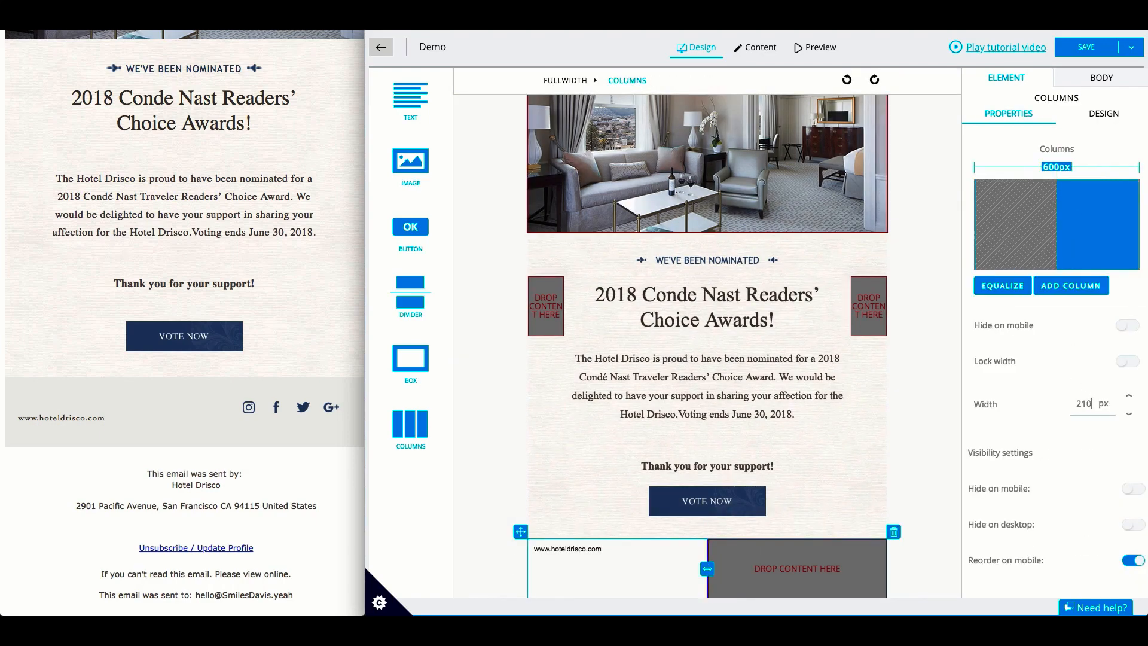
click(1128, 361)
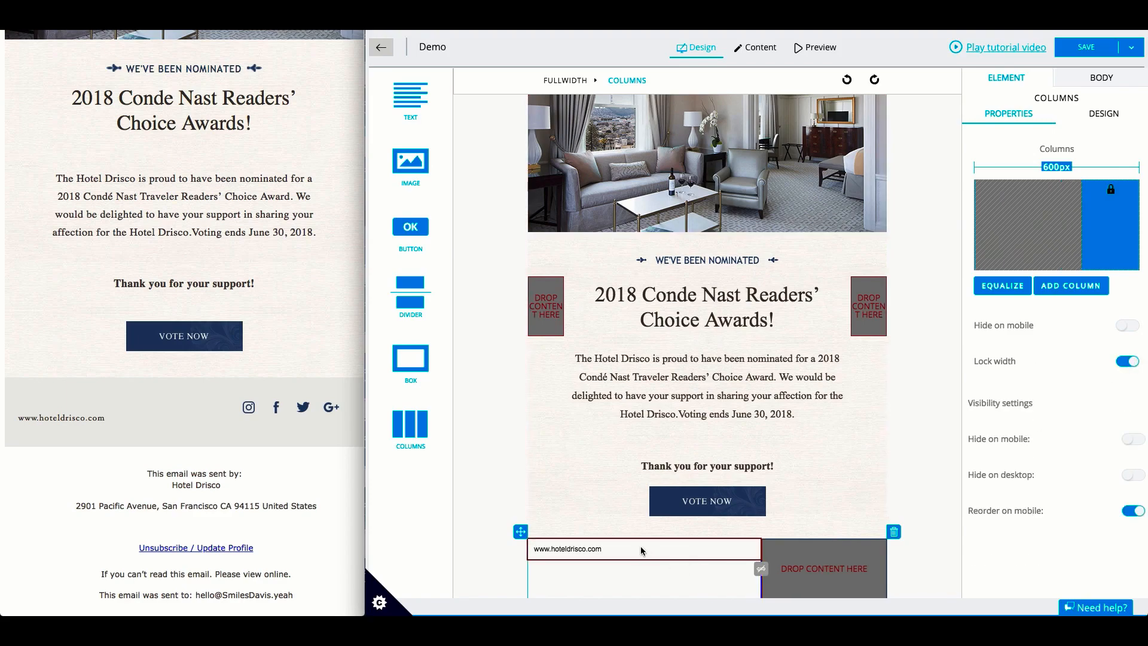
- Insert an image block in the footer's right column and fill it with instagram.png from the media library
click(802, 554)
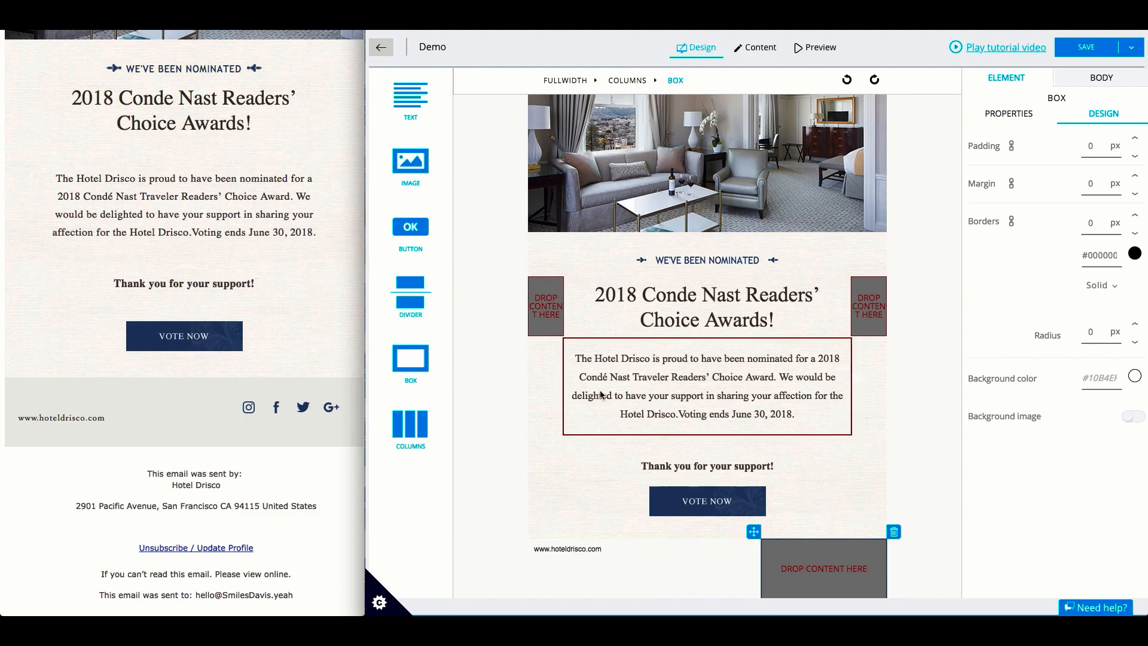
drag(409, 165, 816, 559)
scroll(816, 559, down, 1)
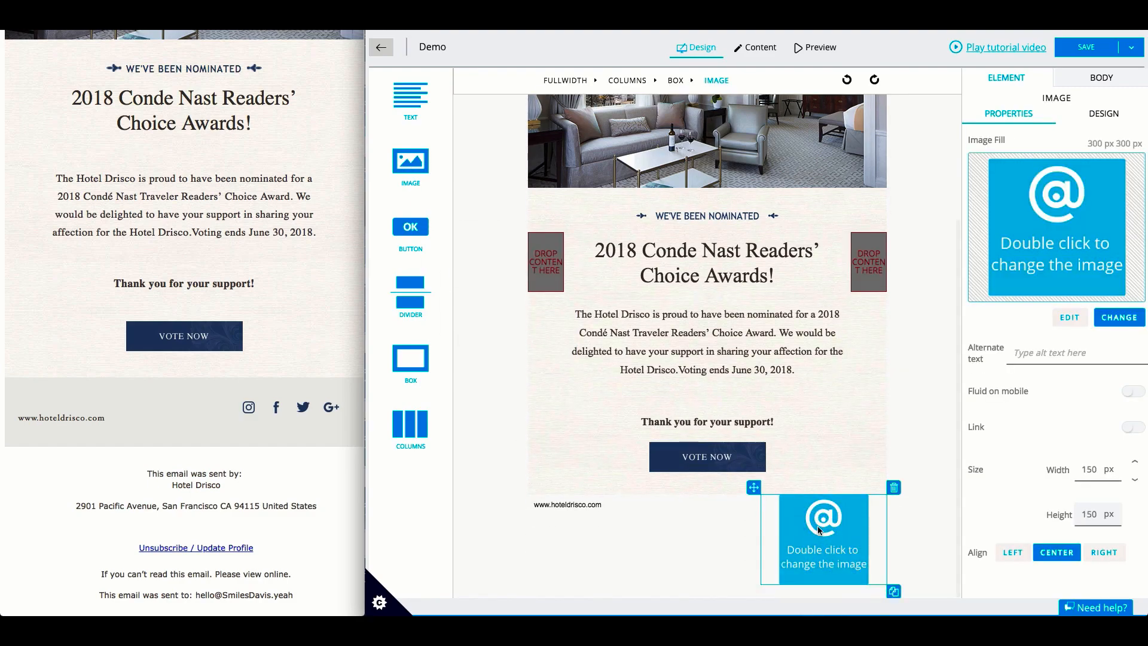
double_click(819, 530)
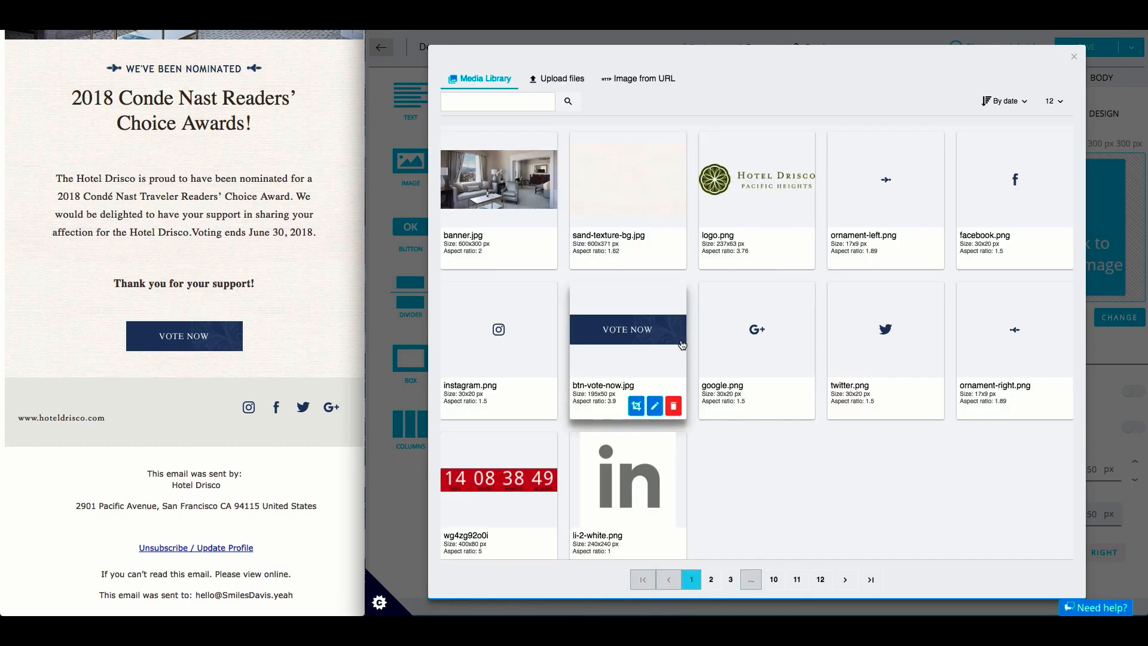
click(501, 343)
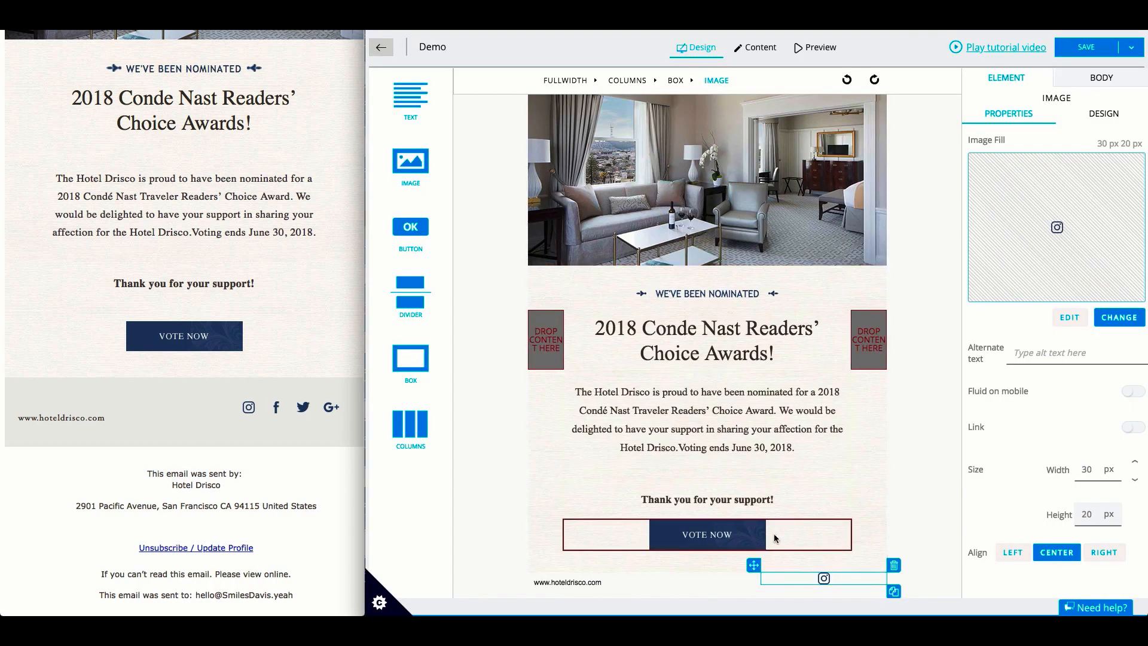
- Set the Instagram icon's margins to 2 px at the top and bottom and 8 px on the right
click(1106, 113)
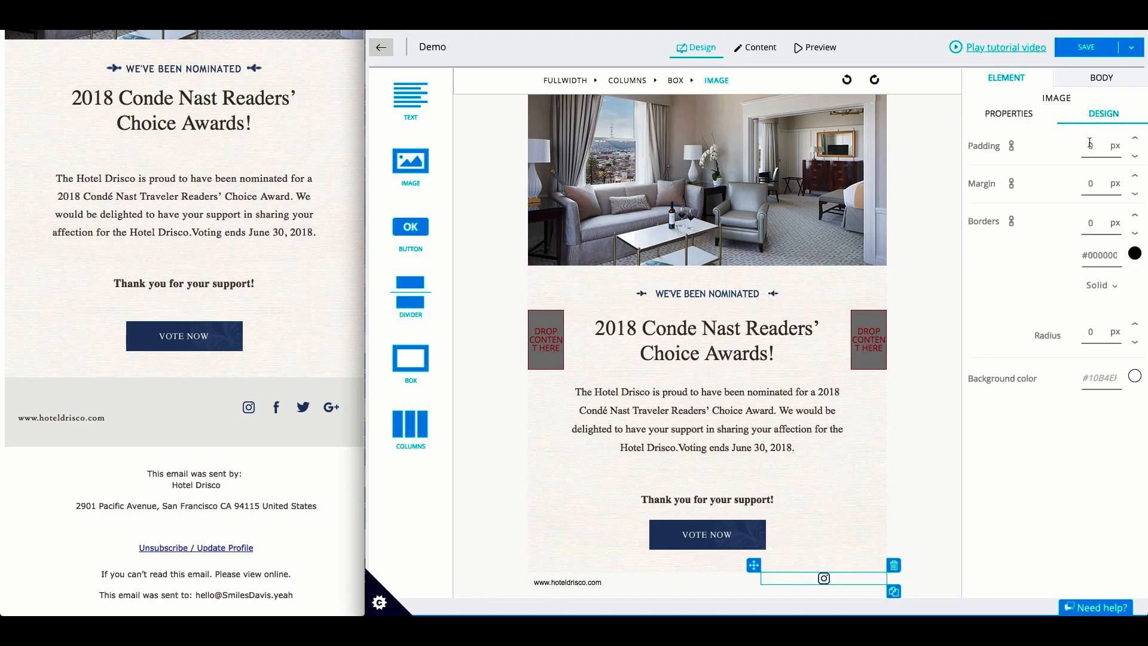
click(1011, 183)
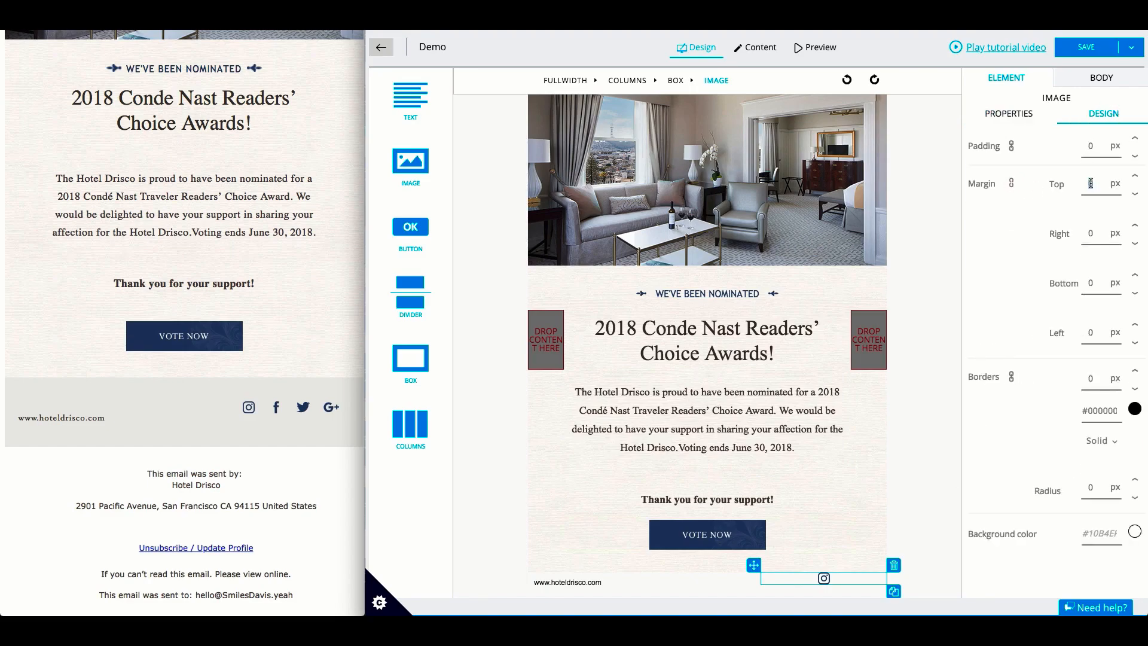
double_click(1091, 283)
text(2)
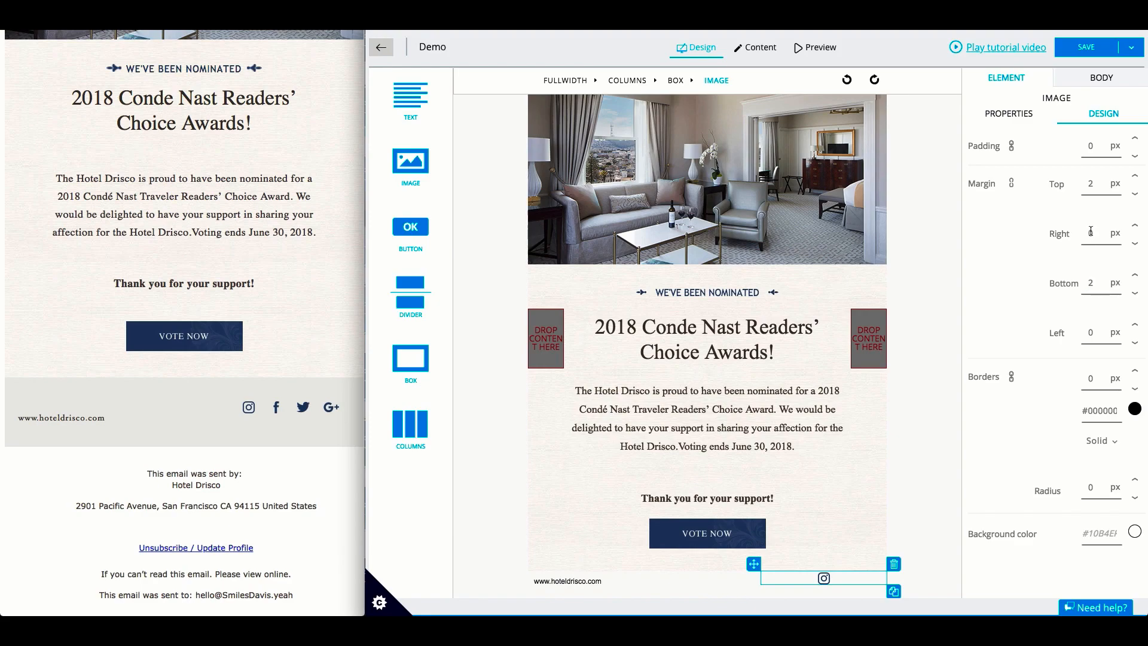
double_click(1090, 232)
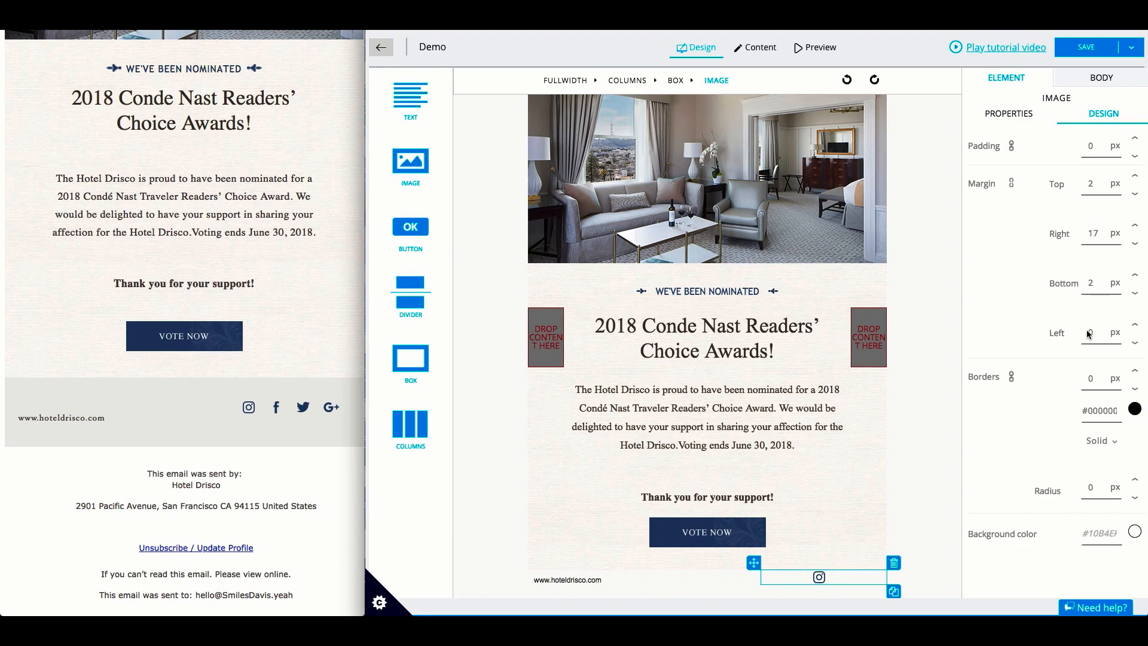
double_click(1091, 232)
text(8)
click(1090, 331)
- Duplicate the Instagram icon until the footer's right column holds four copies
click(893, 590)
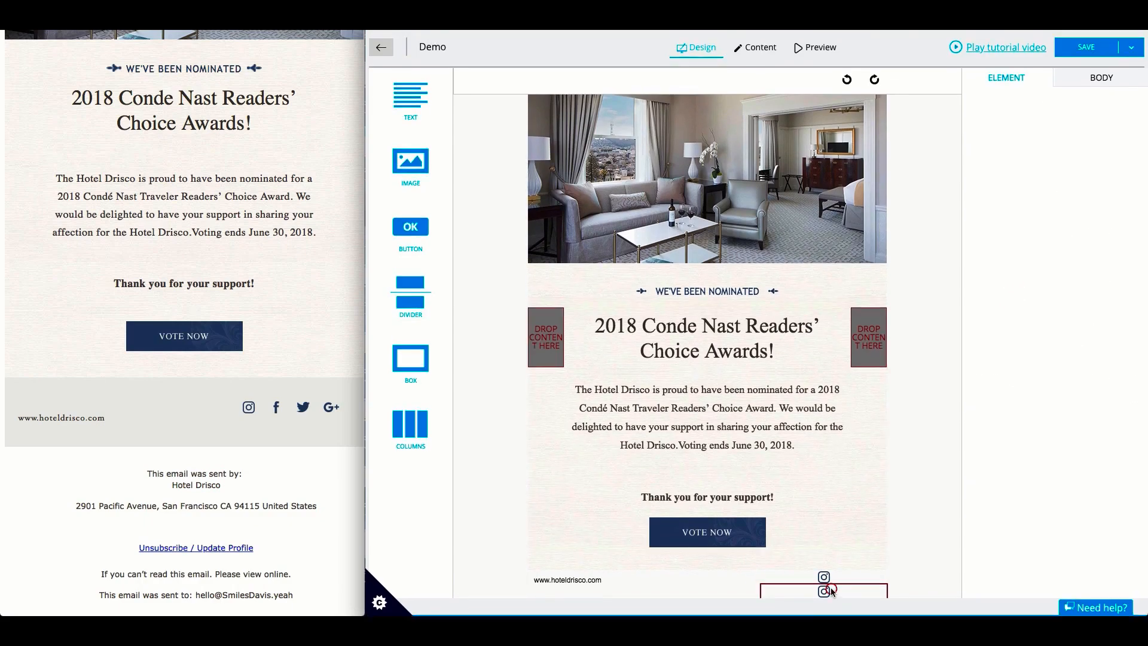
click(839, 577)
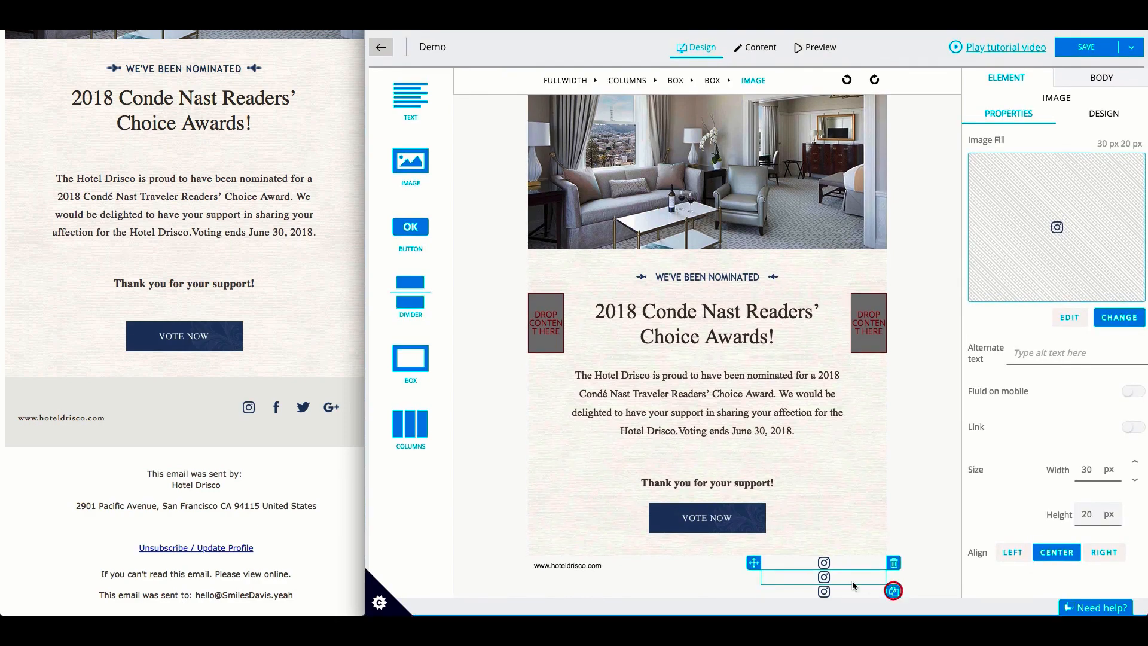
click(893, 590)
click(893, 590)
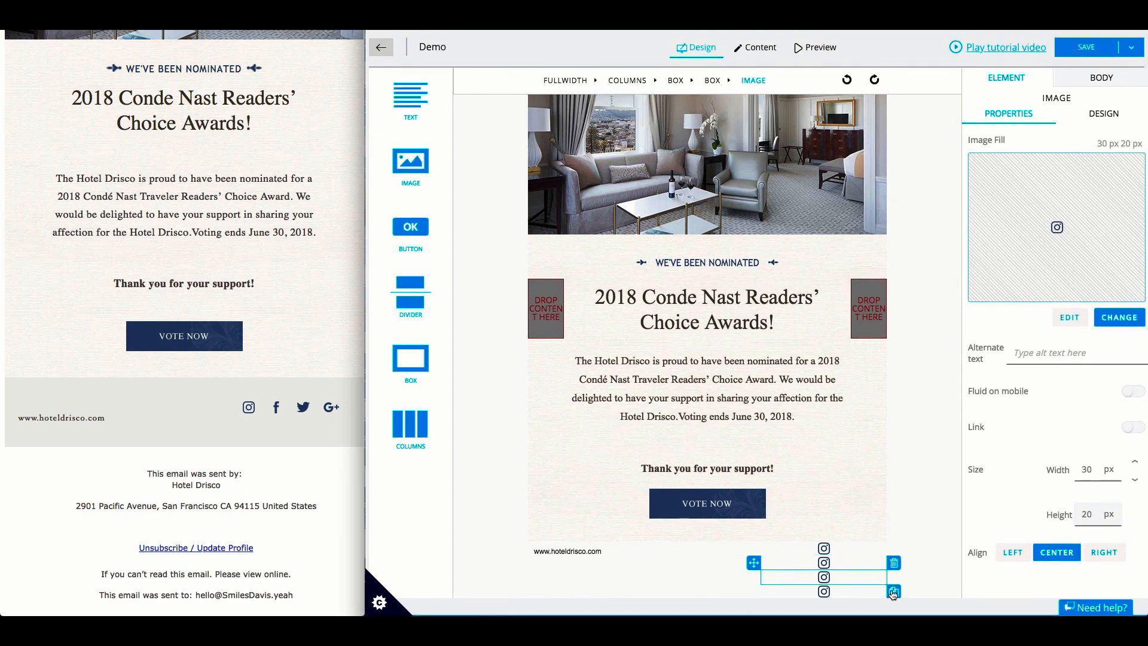
- Arrange the four stacked Instagram icons side by side in a single row
click(823, 563)
drag(755, 549, 880, 567)
click(777, 565)
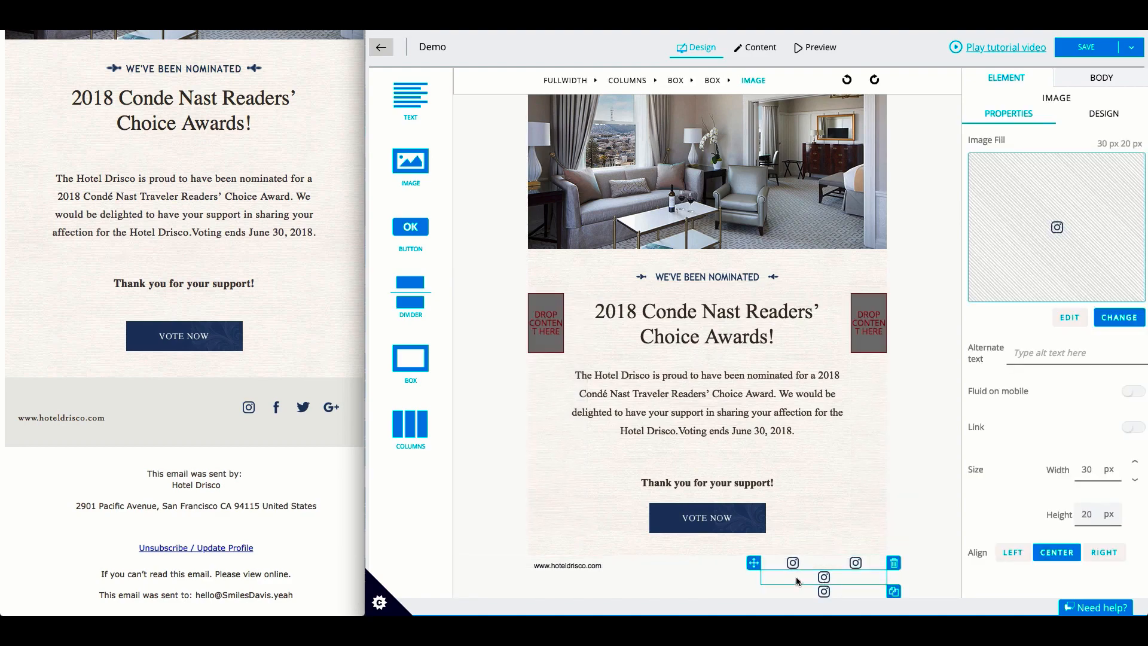
drag(754, 561, 801, 585)
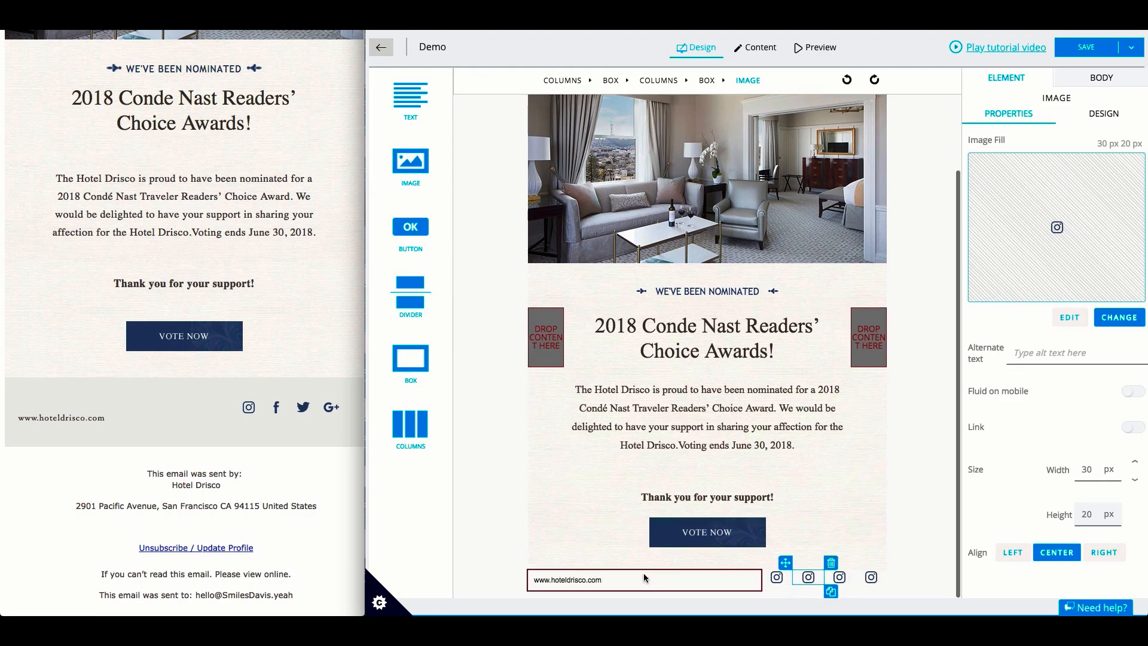
- Set the footer columns' padding to 40 px at the top and bottom and 17 px on the left and right
click(644, 578)
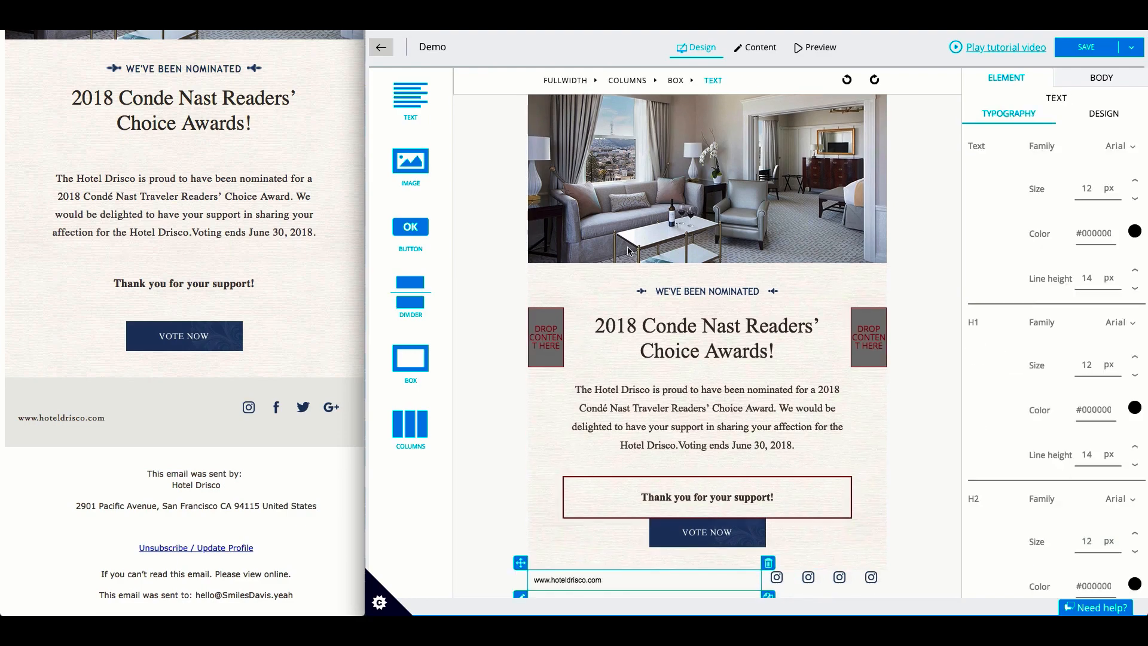
click(628, 80)
click(1095, 120)
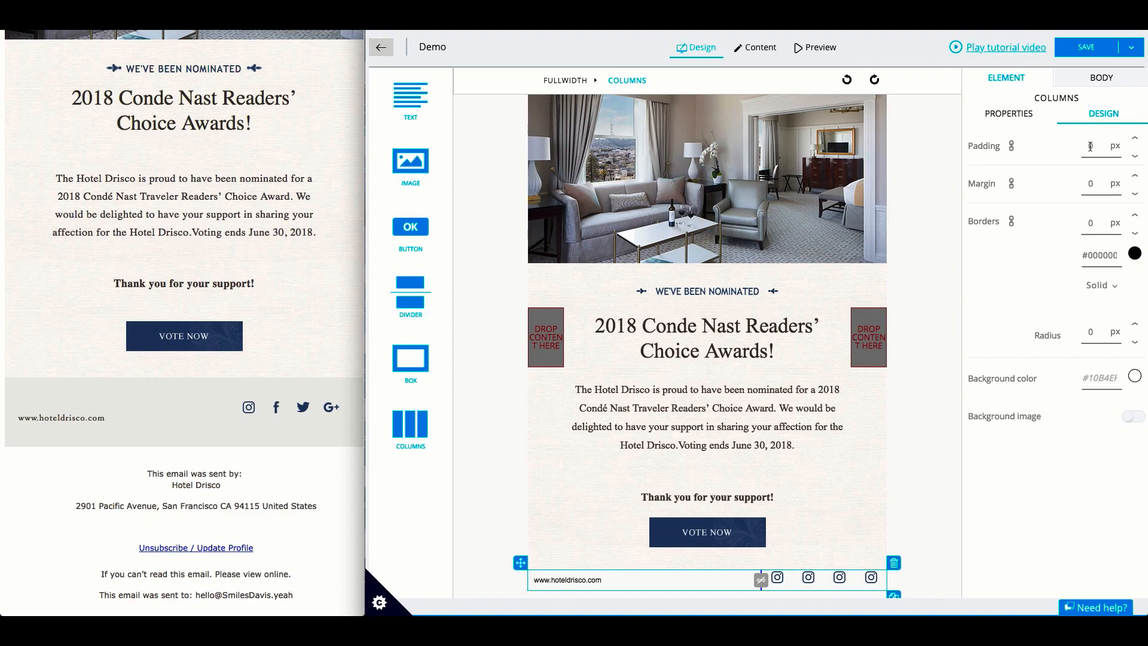
click(1011, 145)
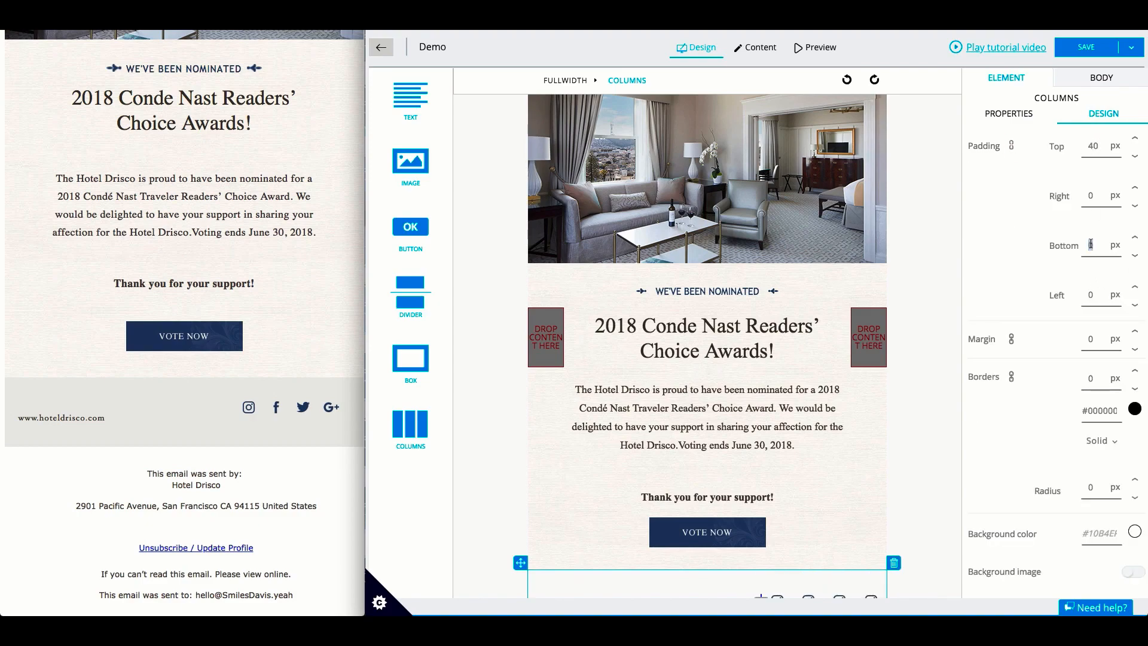
text(40)
text(17)
- Set the footer columns' background color to #ededeb
click(1134, 531)
click(1134, 531)
click(1094, 532)
text(#eded)
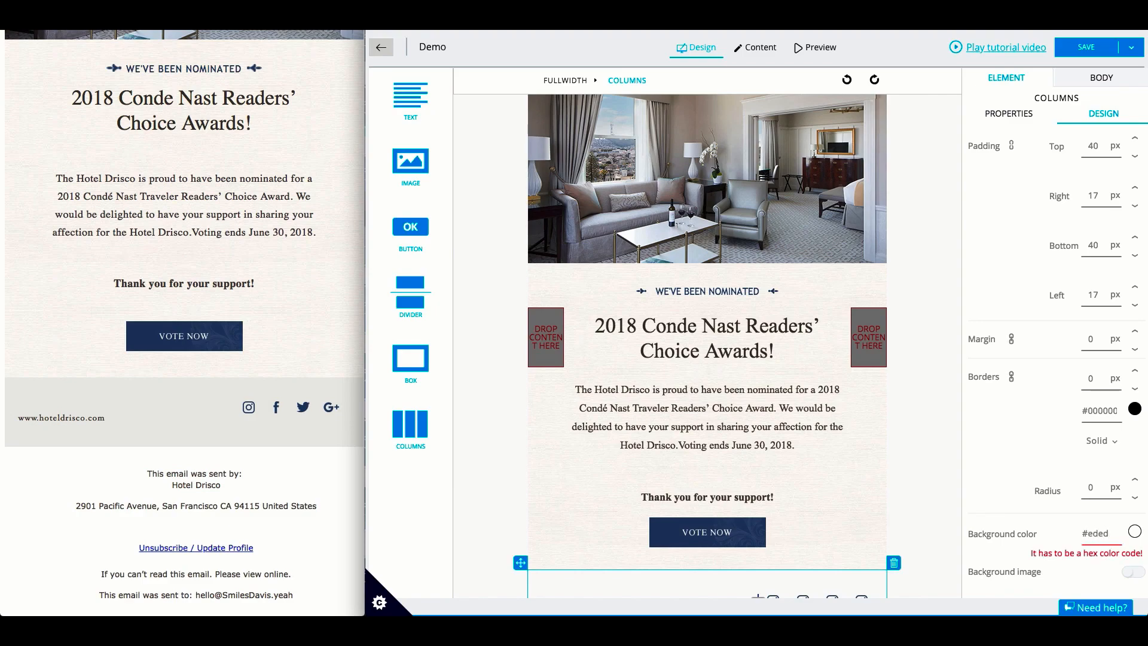
text(eb)
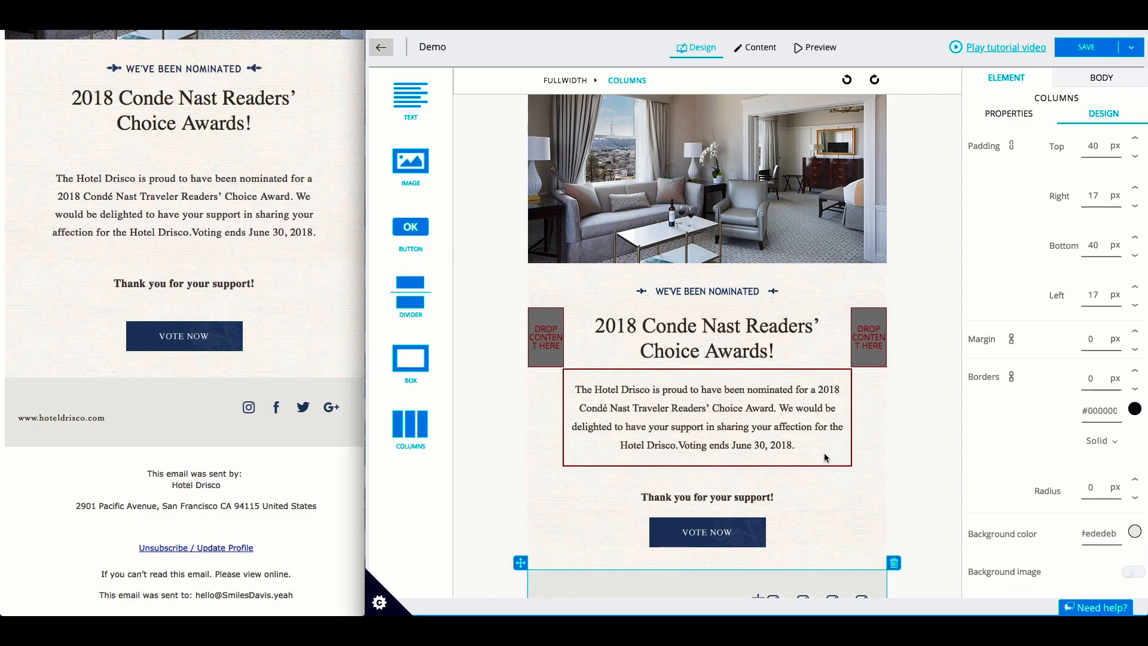
scroll(823, 453, down, 1)
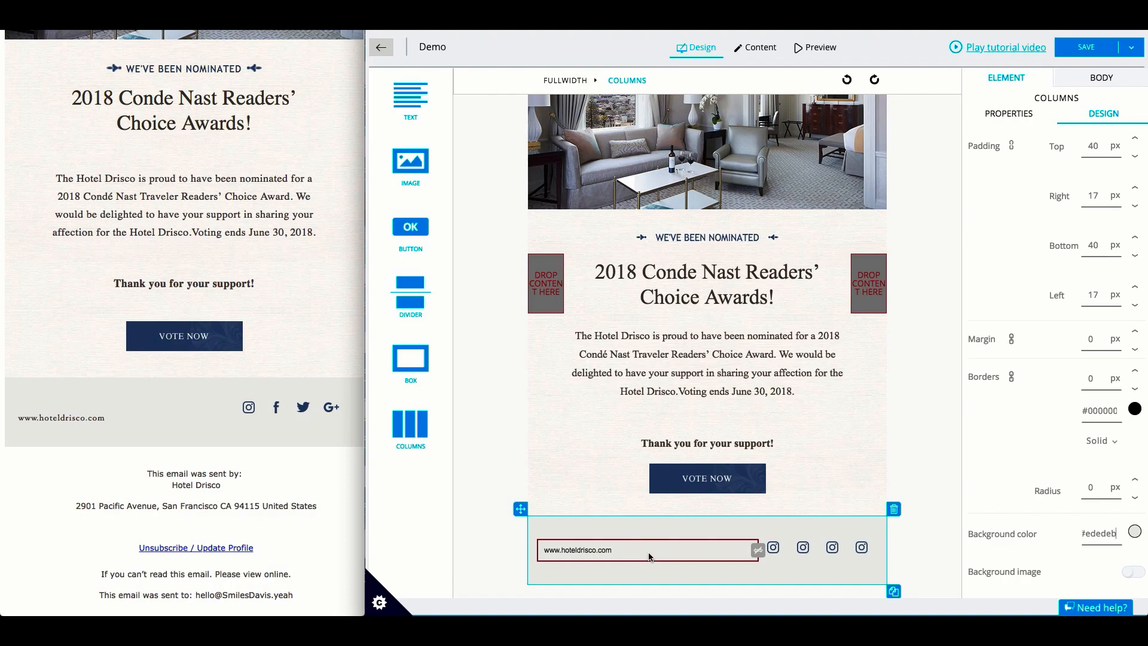
click(678, 553)
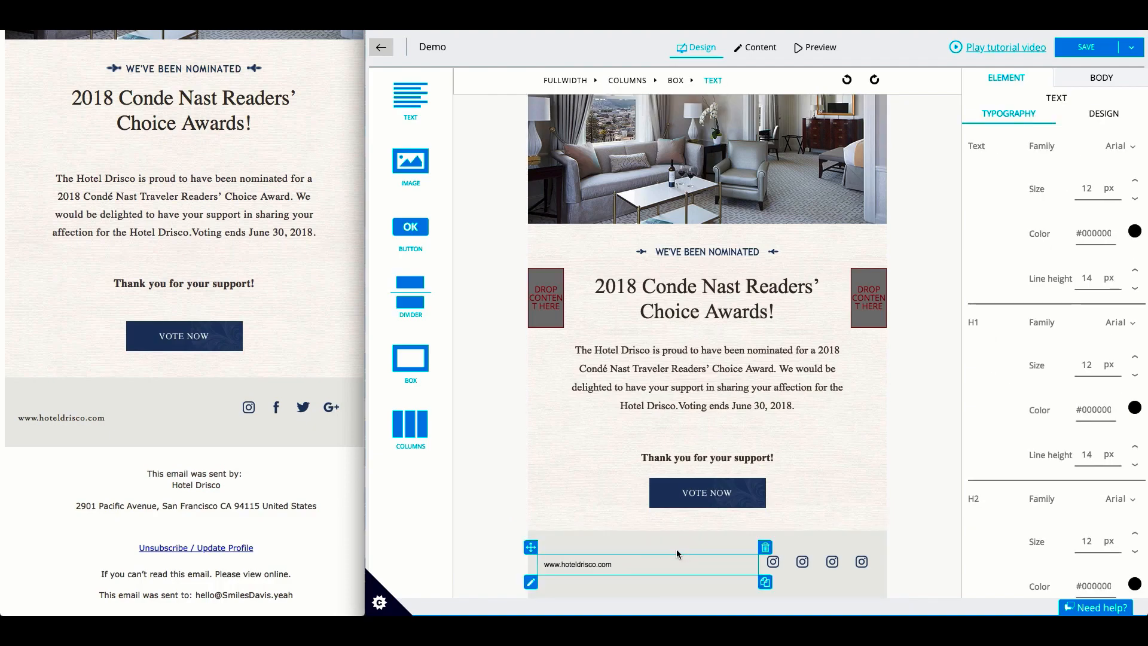
click(1119, 145)
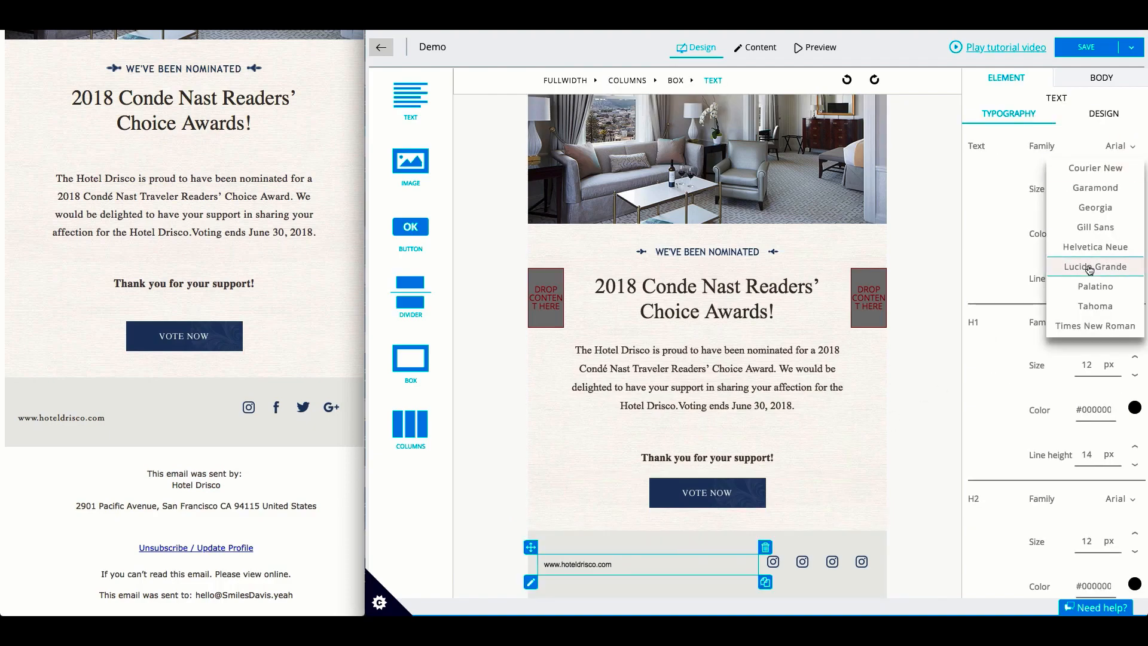
scroll(1097, 239, down, 5)
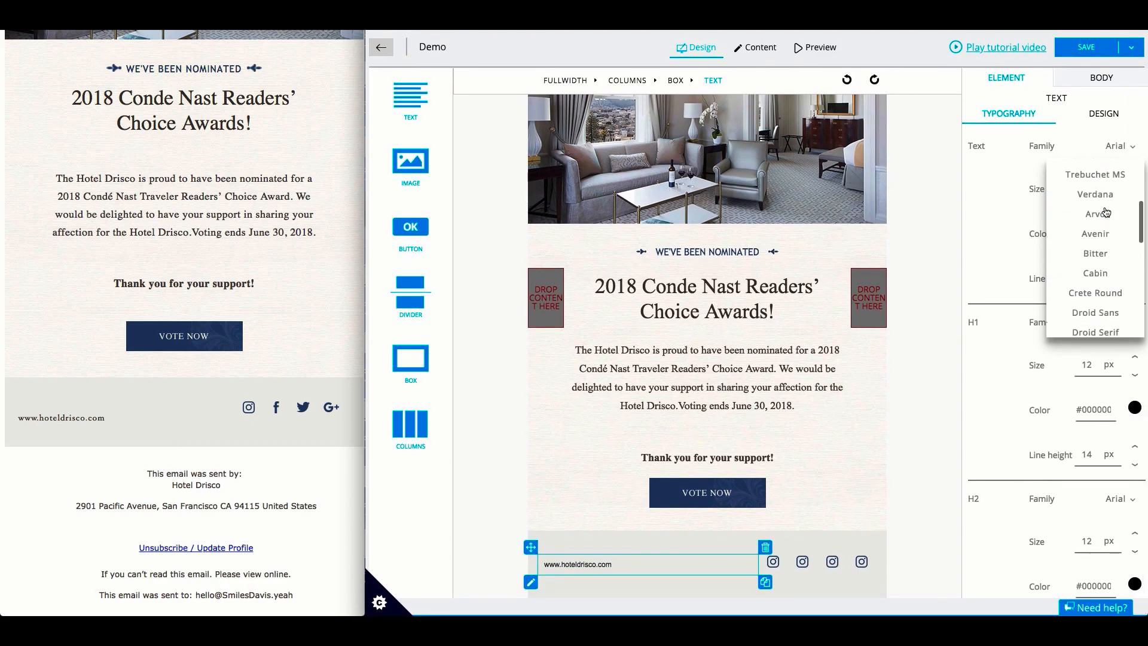
scroll(1105, 212, down, 2)
scroll(1106, 212, up, 4)
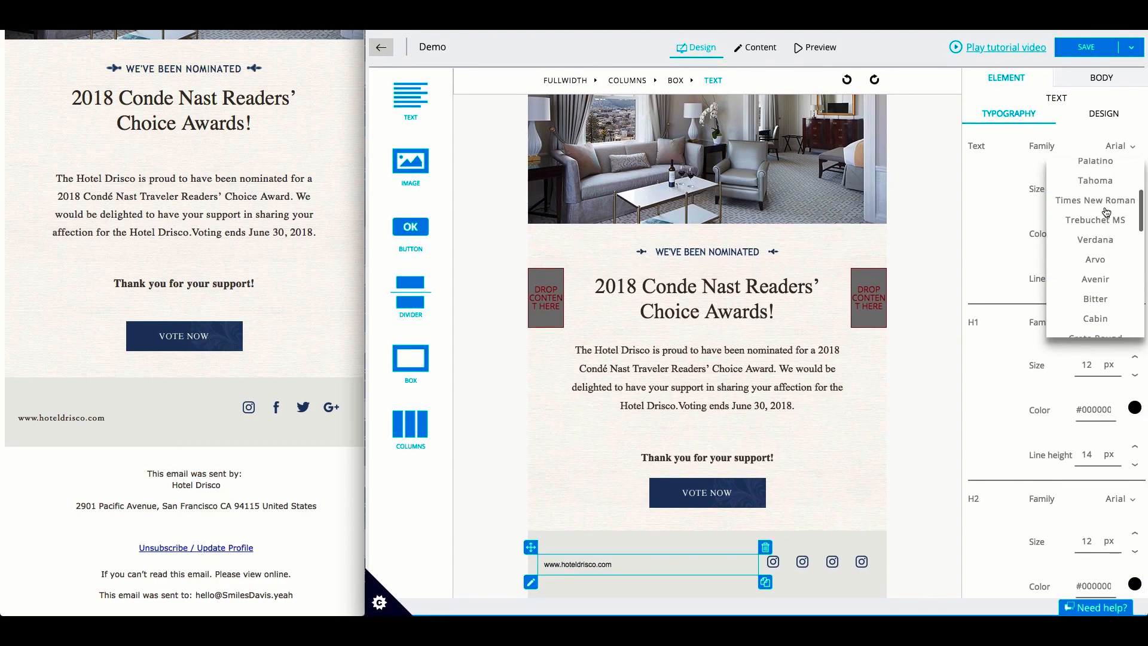
click(1097, 203)
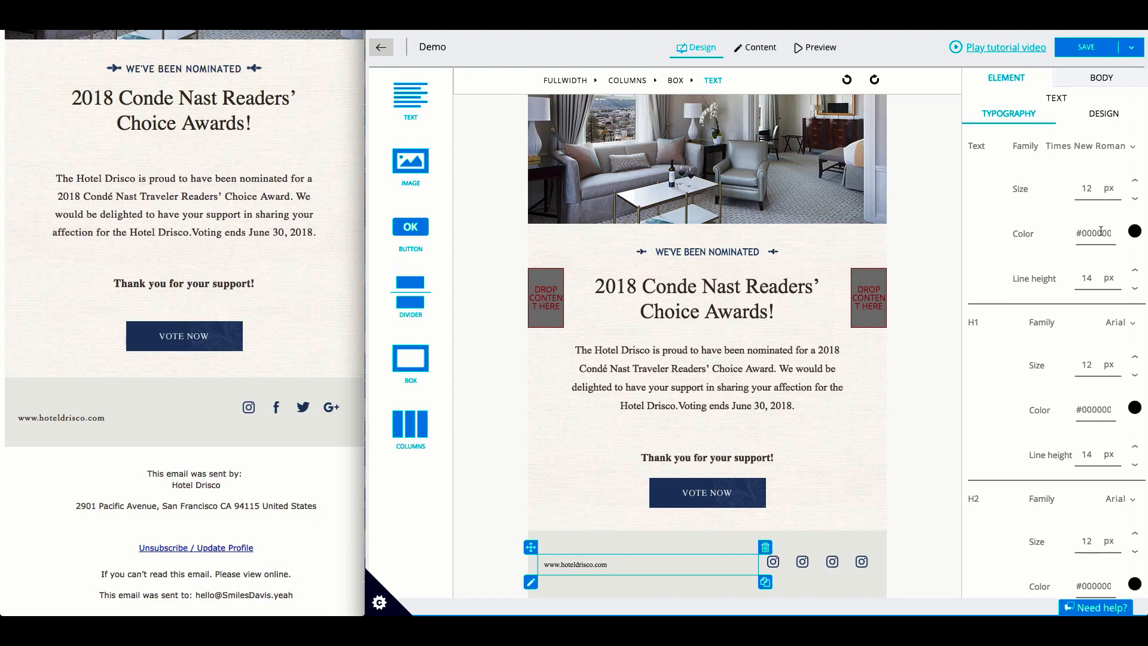
- Set the footer website text's color to #3c332e and its size to 13 px
double_click(1095, 235)
text(3c332e)
click(1135, 179)
click(1134, 179)
click(1135, 197)
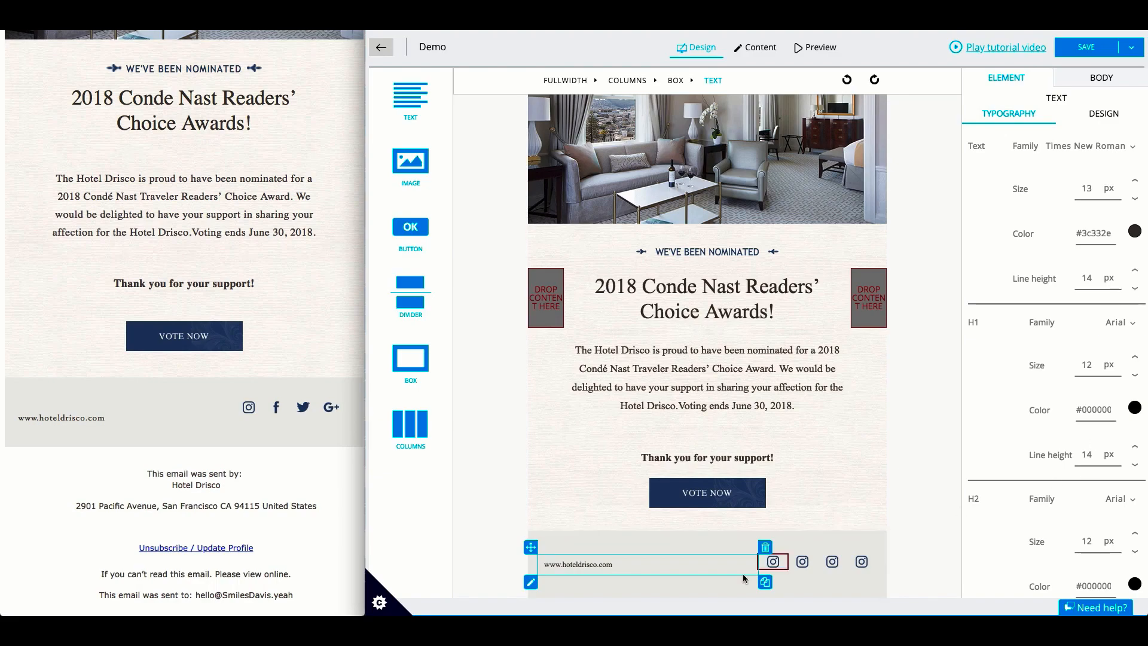
- Replace the second, third and fourth Instagram icons in the footer with facebook.png, twitter.png and google.png
click(776, 562)
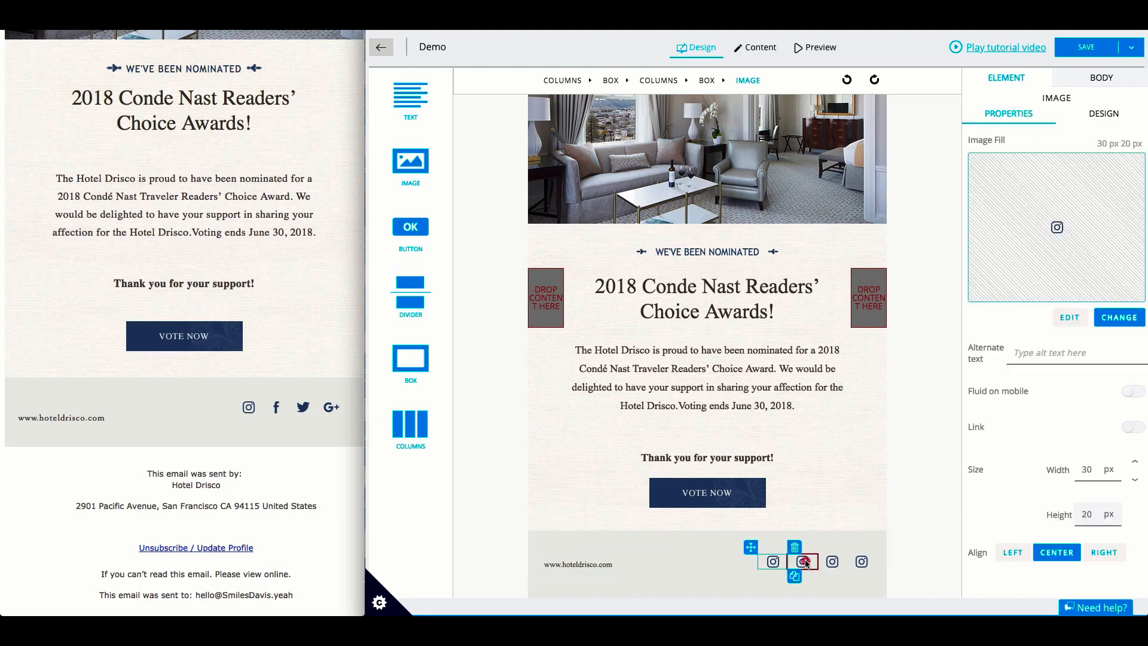
double_click(803, 562)
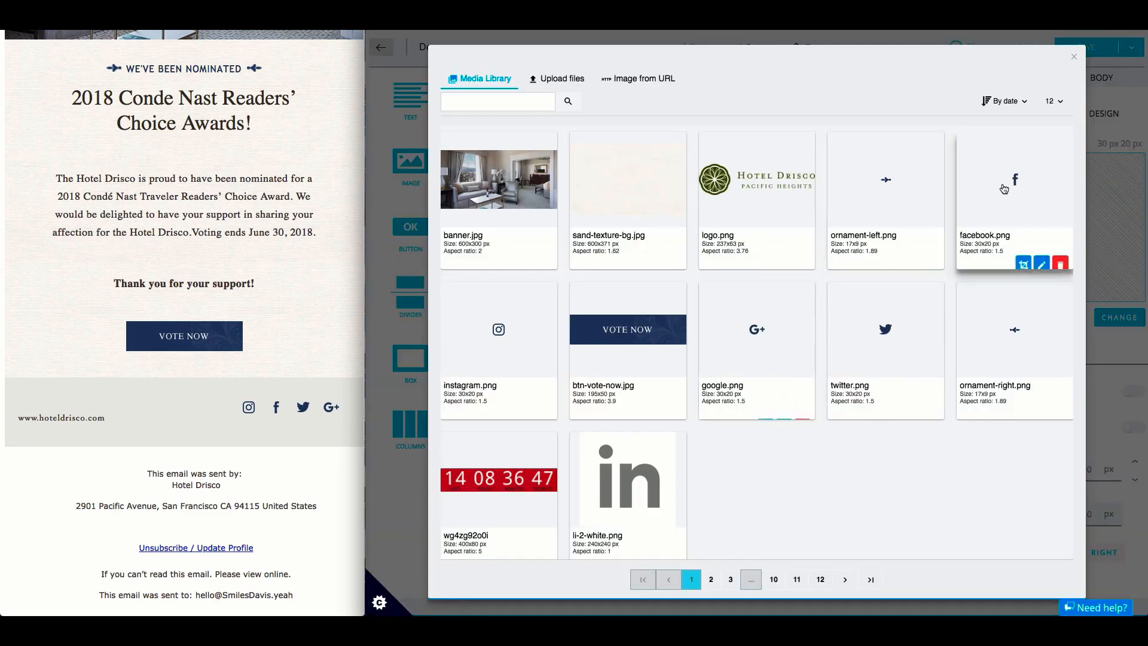
click(1009, 199)
double_click(839, 560)
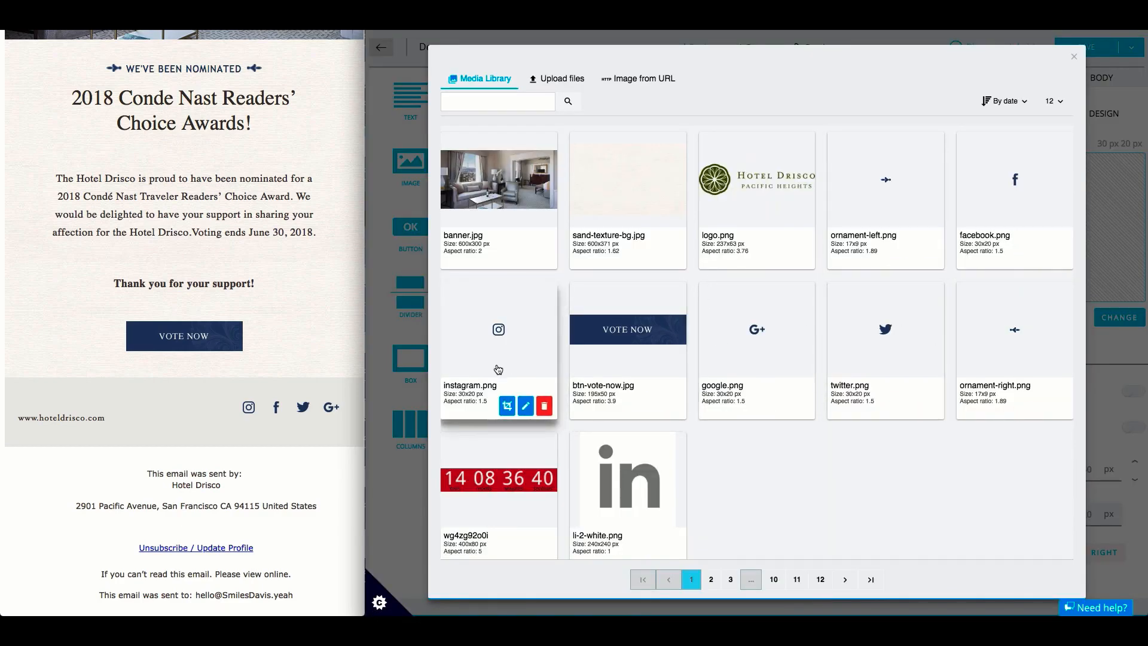
double_click(837, 349)
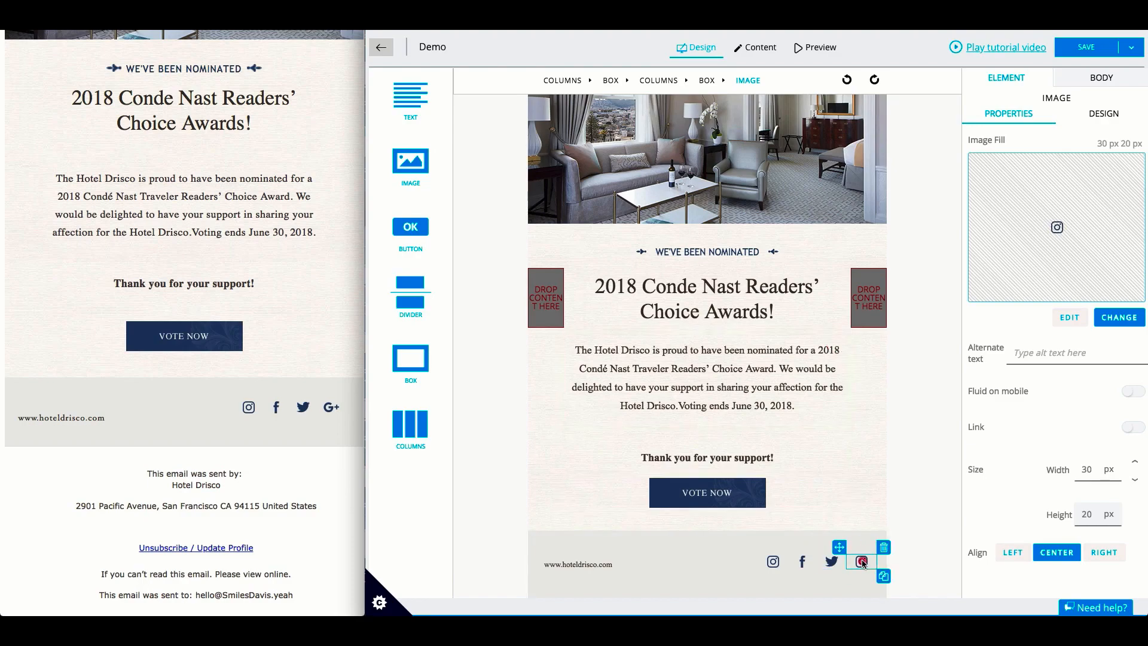
double_click(862, 562)
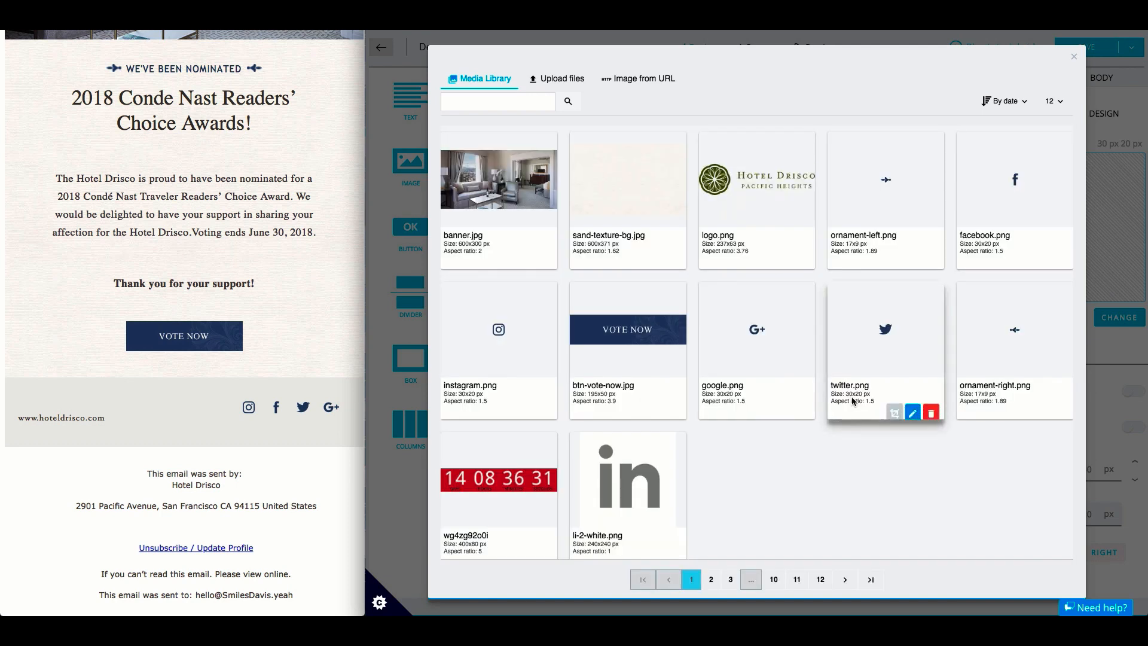
click(756, 348)
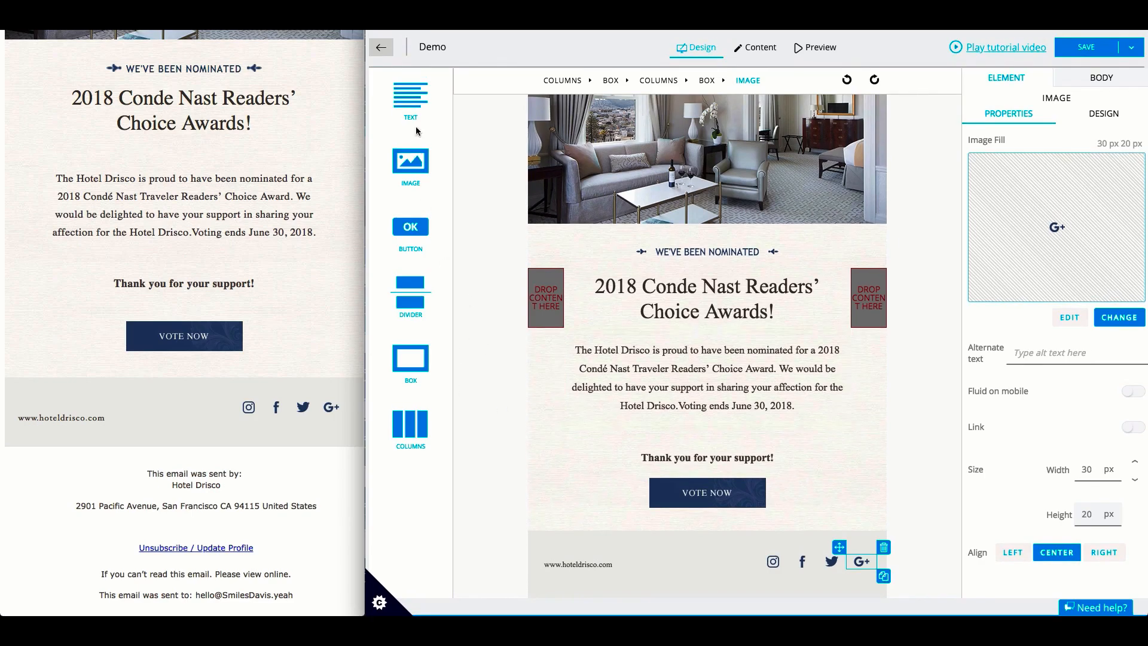
- Add a text block below the gray footer with Verdana font, 13 px size and 14 px line height
drag(409, 105, 489, 592)
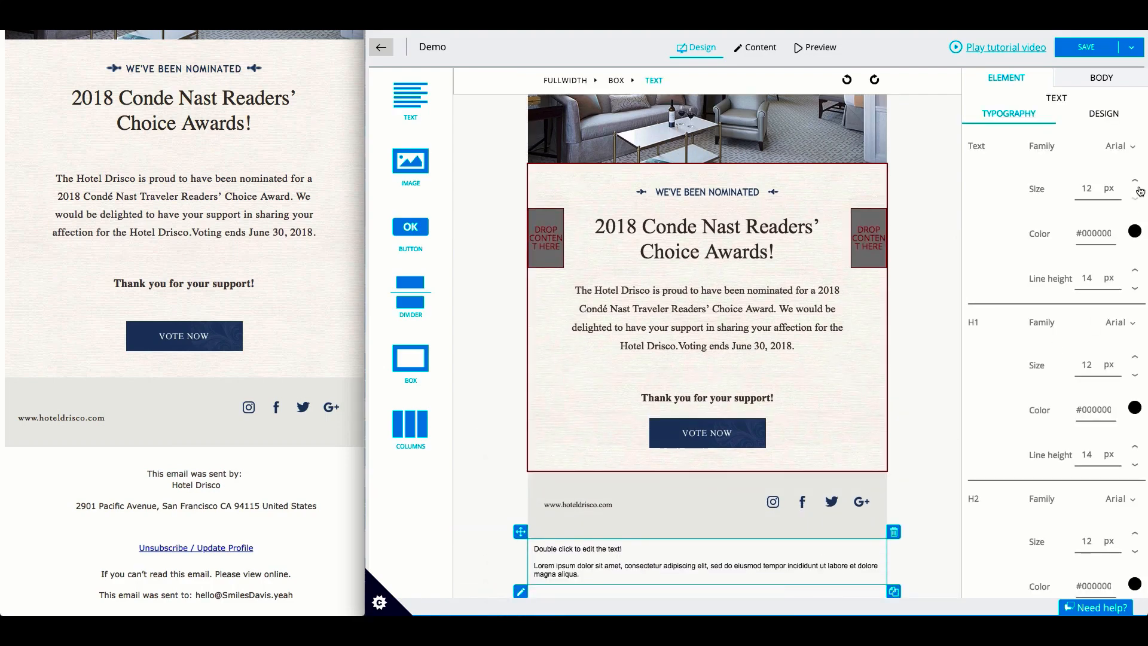
click(1108, 147)
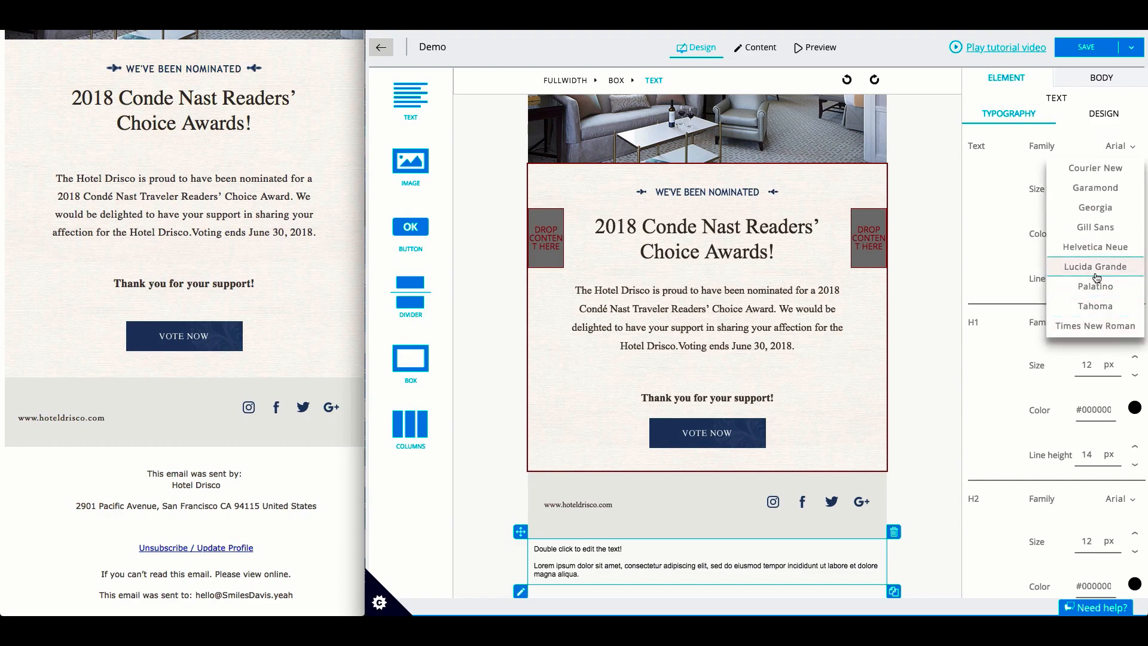
scroll(1096, 287, down, 2)
click(1098, 295)
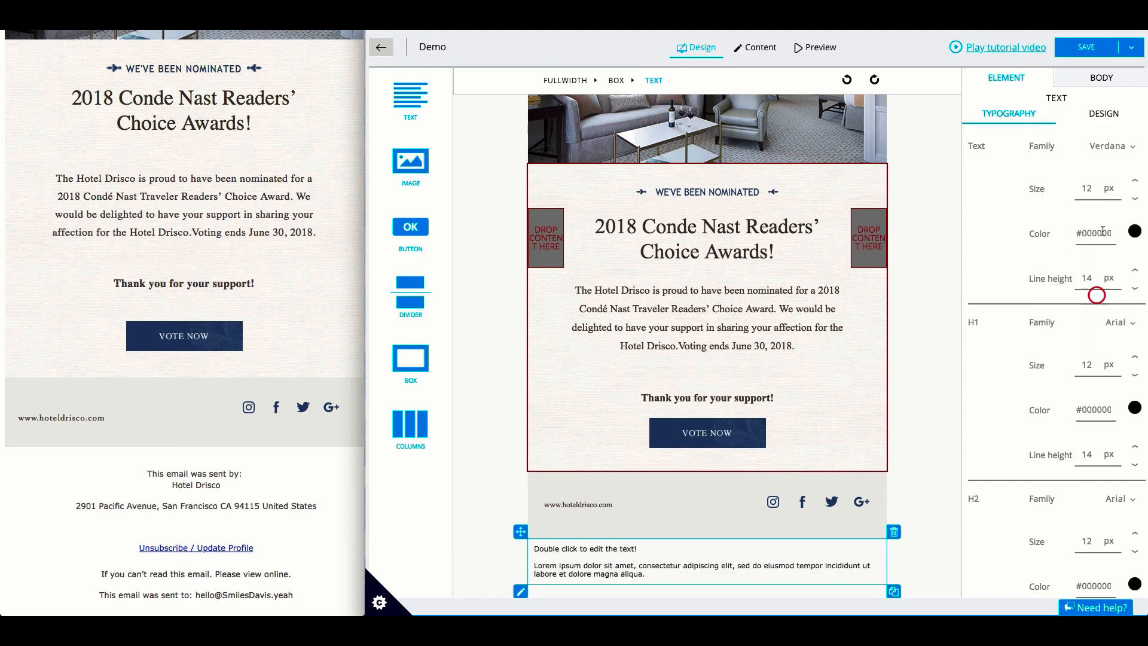
click(1135, 180)
click(1135, 289)
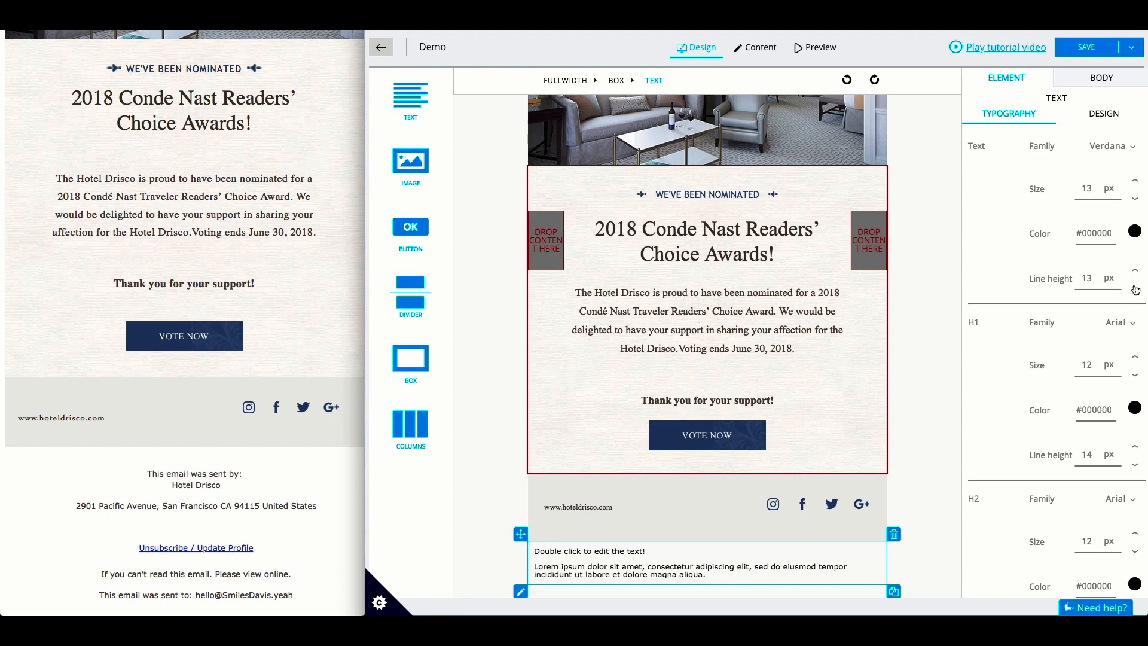
click(1134, 271)
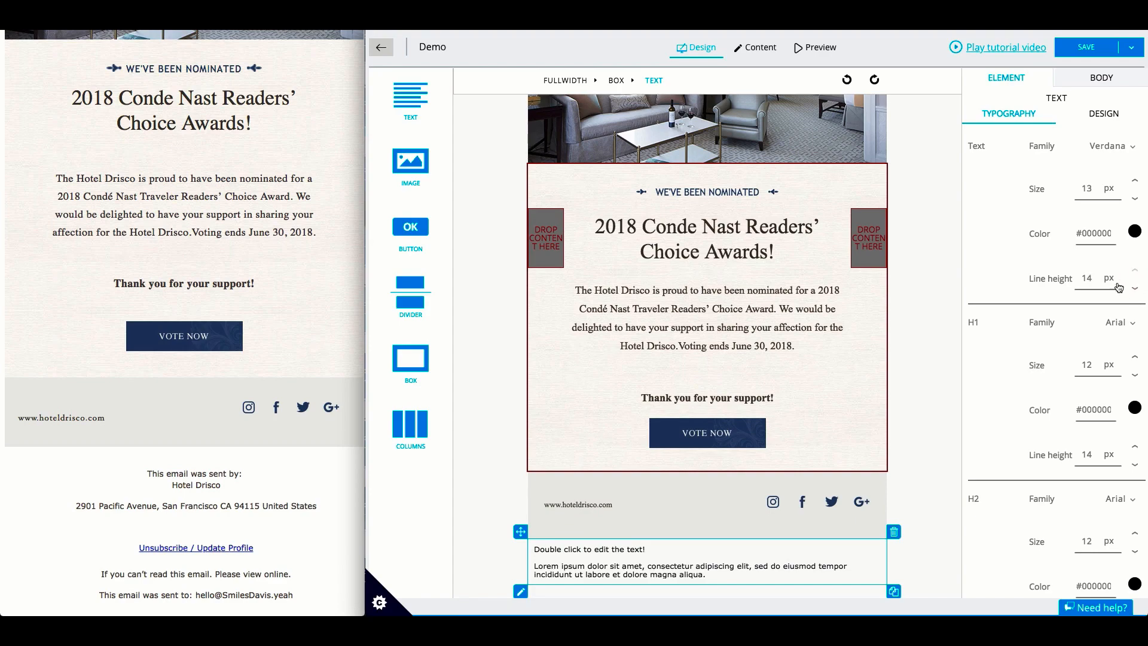
- Replace the new block's placeholder with the sender and unsubscribe text copied from the reference email, and center it
drag(302, 603, 150, 472)
key(ctrl+c)
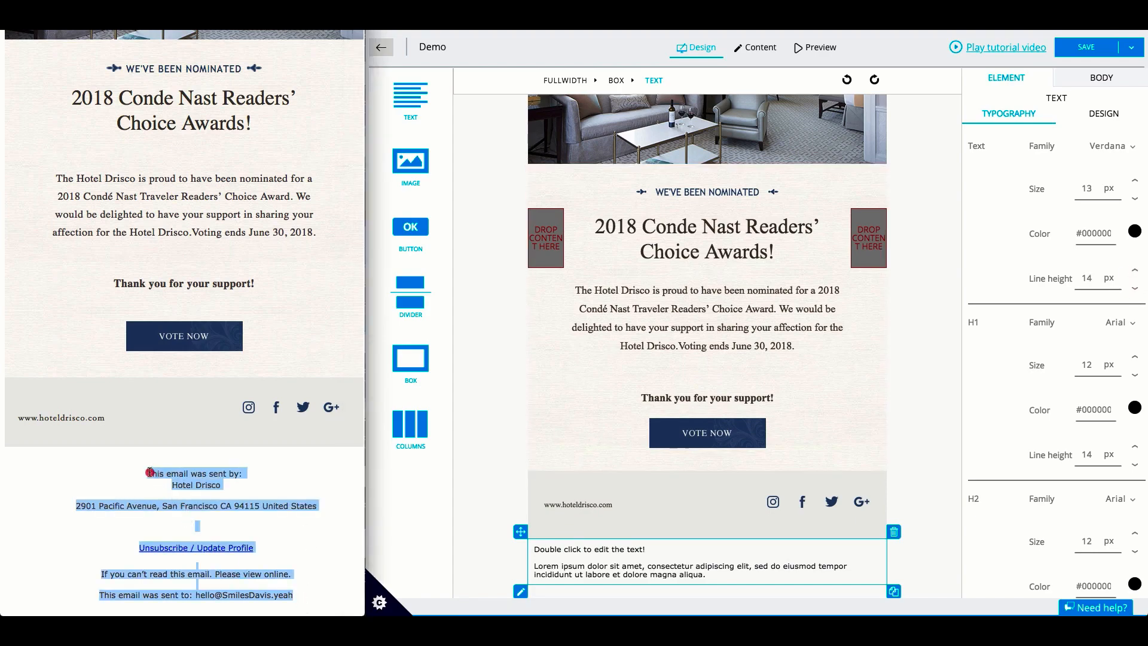
double_click(604, 566)
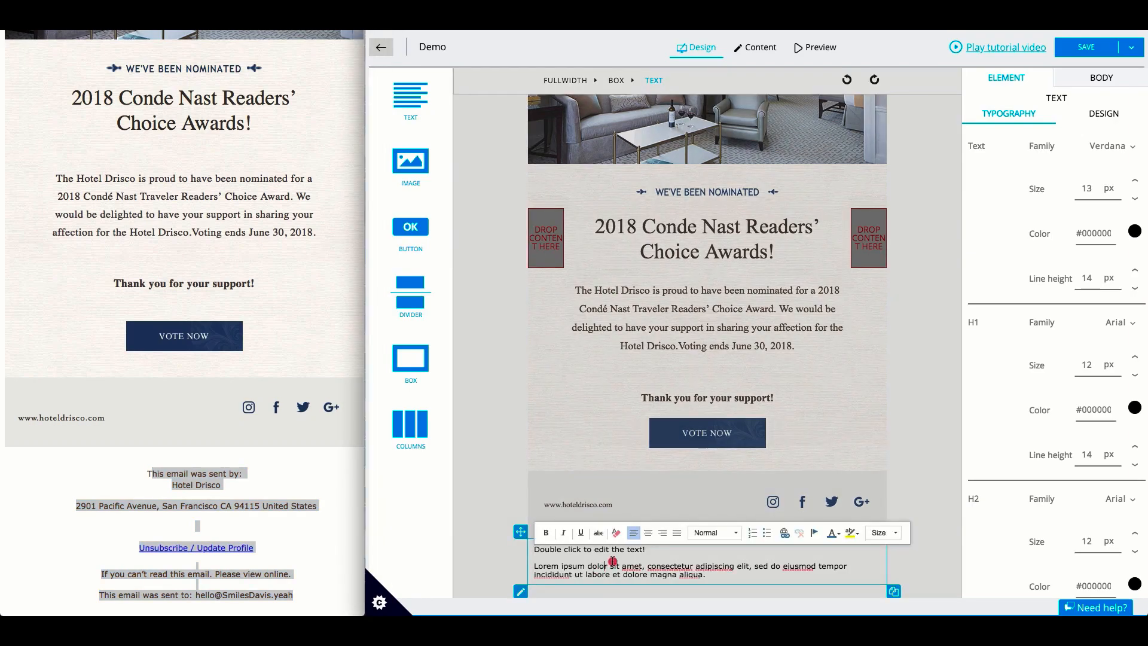
key(ctrl+a)
key(ctrl+v)
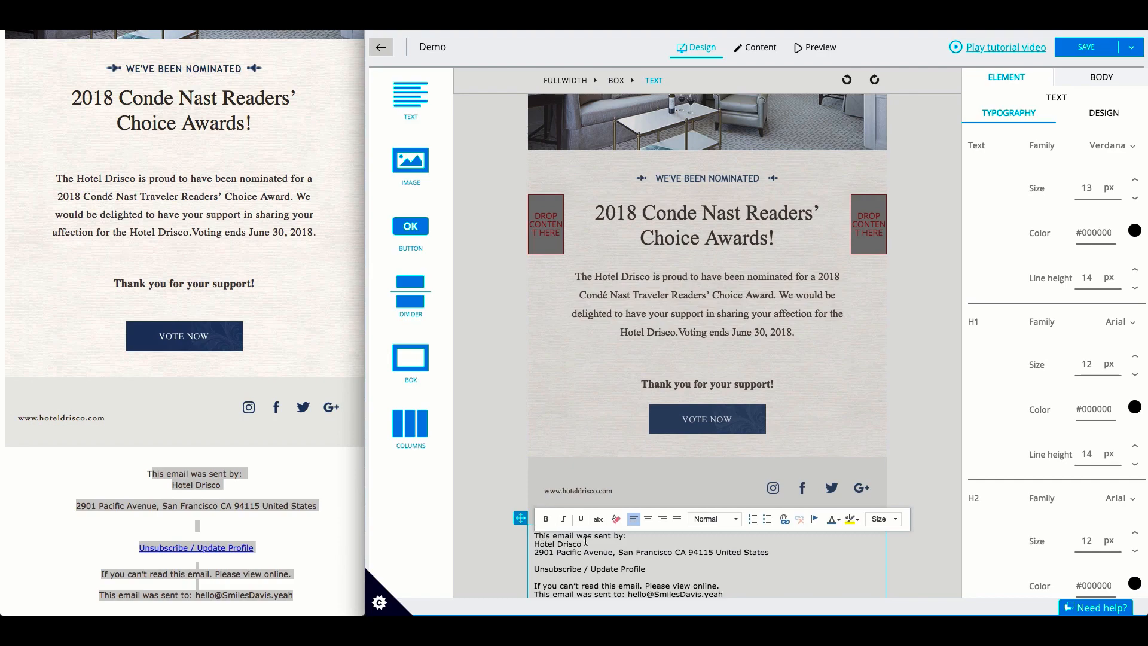
key(ctrl+a)
click(648, 519)
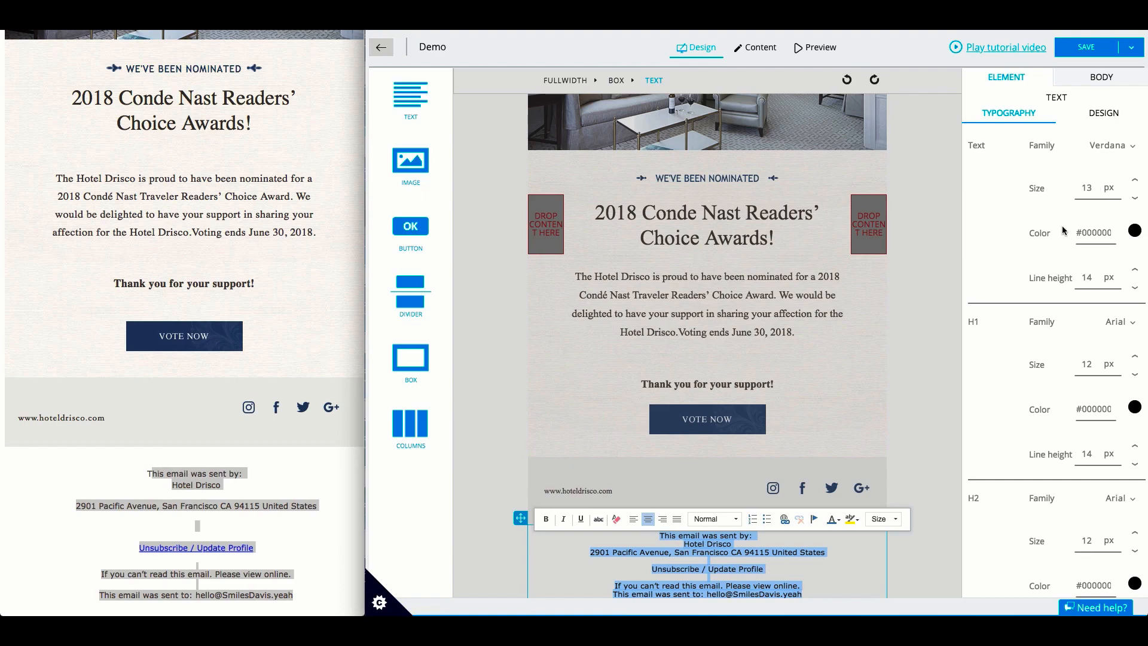
click(755, 578)
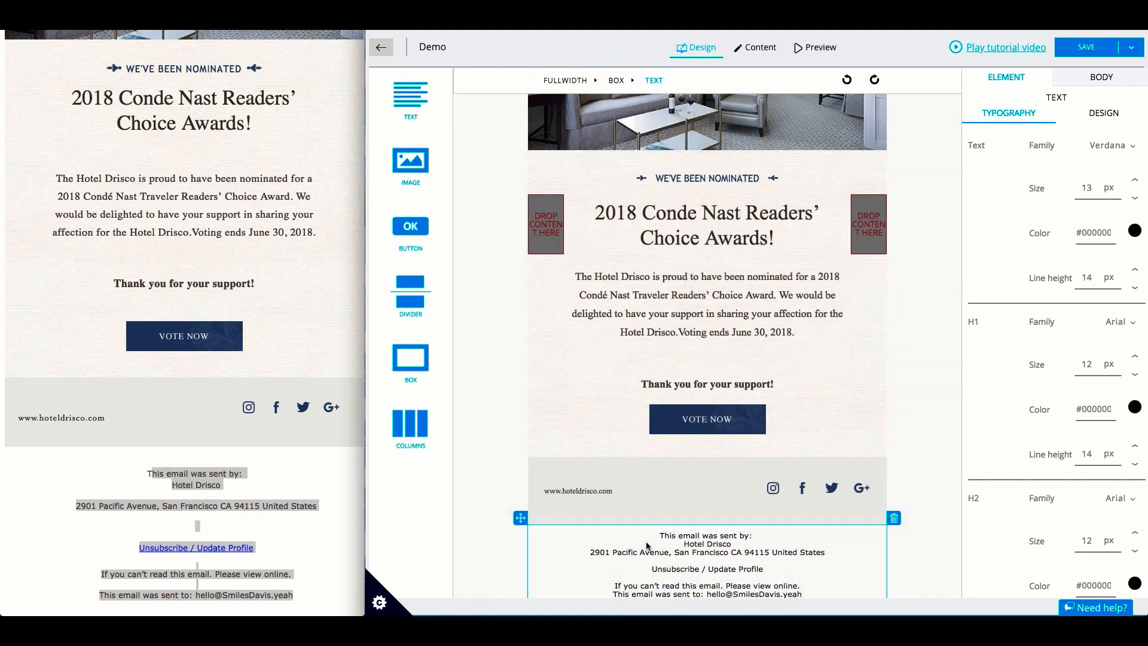
- Set the sender text block's line height to 16 px and clear the text selection in the reference email
click(1135, 270)
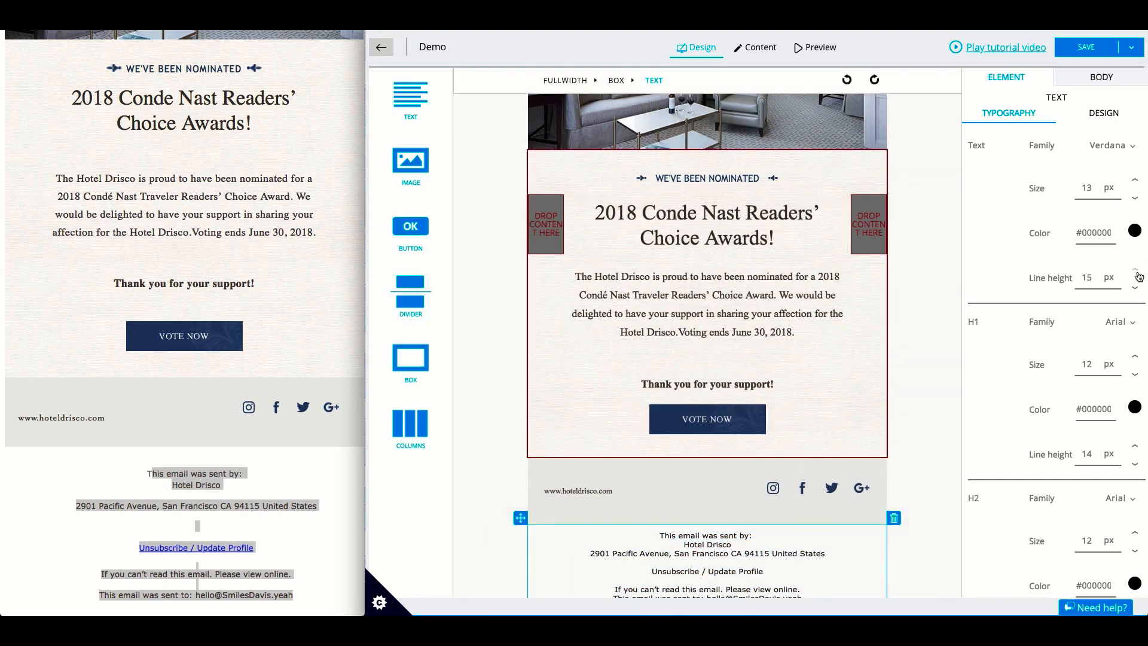
click(1136, 271)
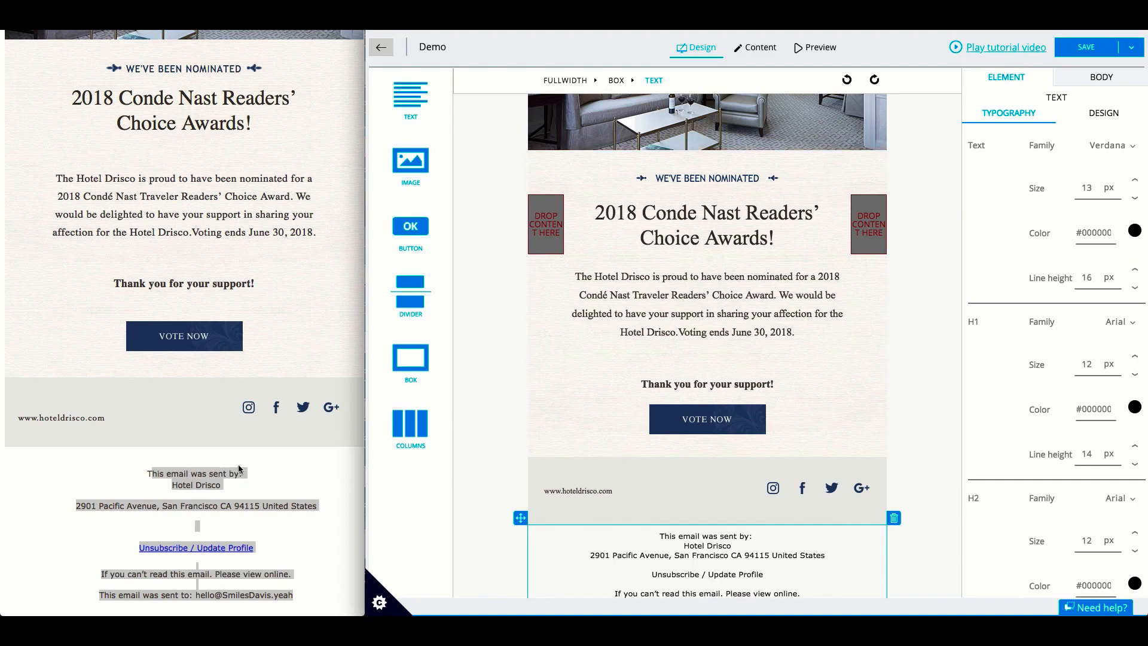
click(280, 483)
click(251, 488)
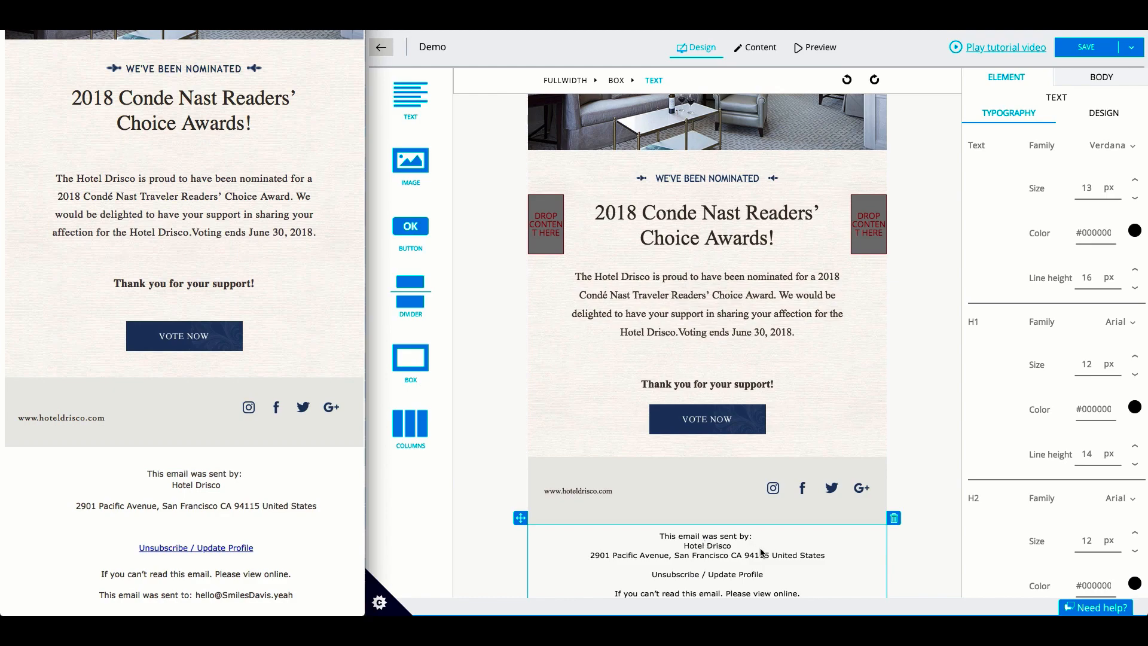
- Insert a blank line above the address and extra blank lines above and below Unsubscribe / Update Profile
scroll(761, 553, down, 1)
click(734, 521)
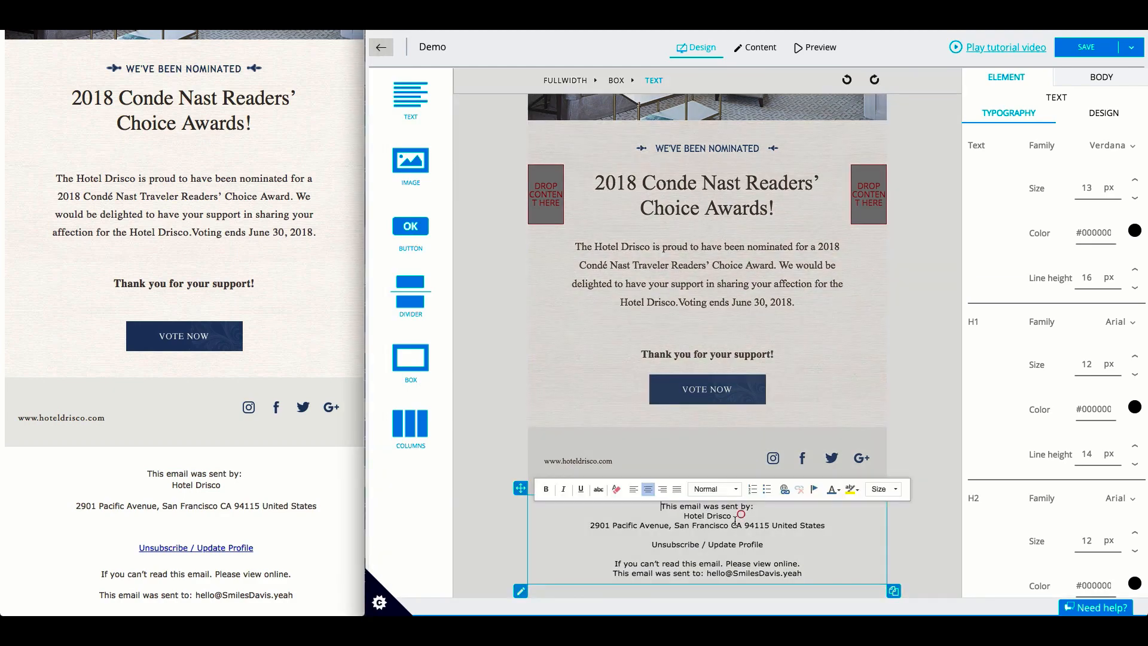
key(Return)
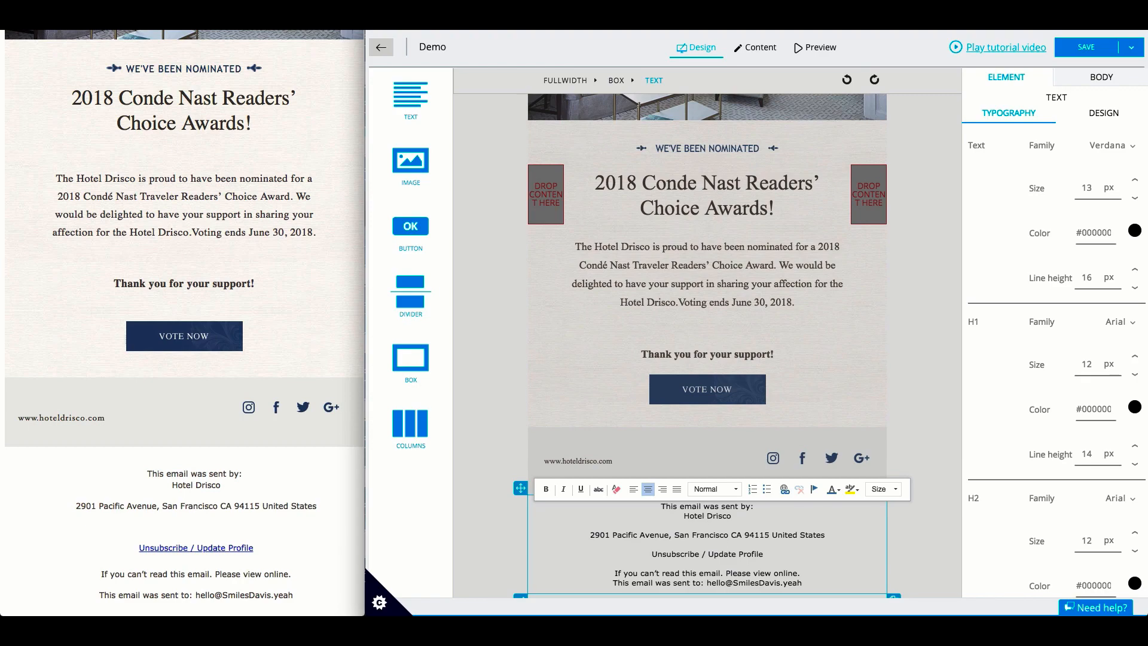
key(Return)
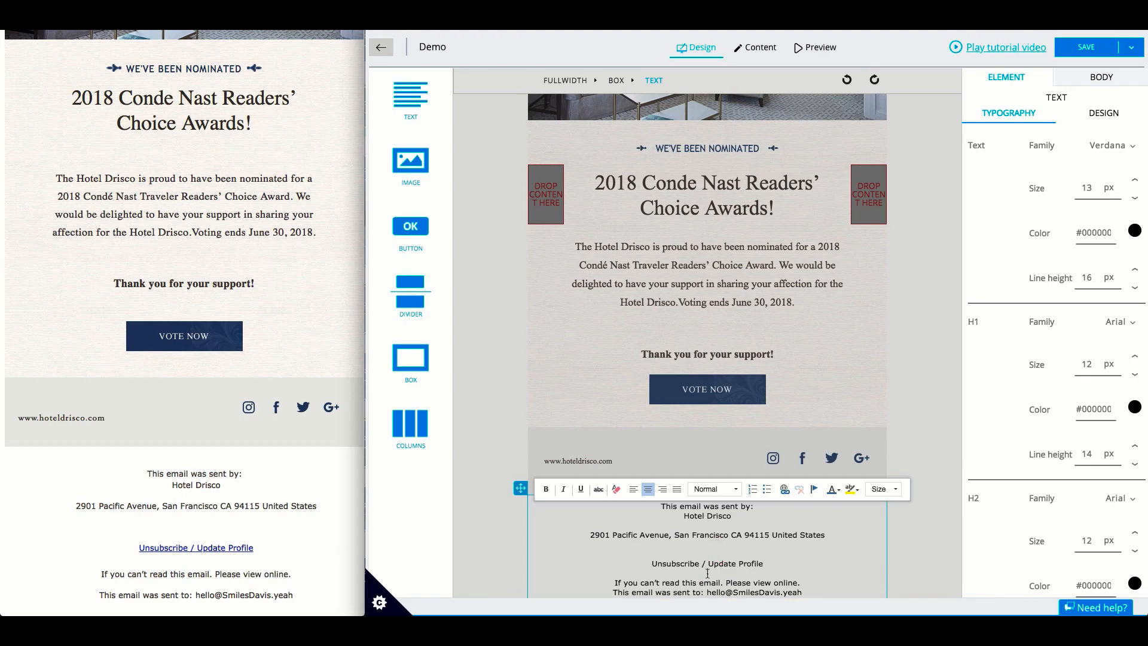
click(707, 573)
key(Return)
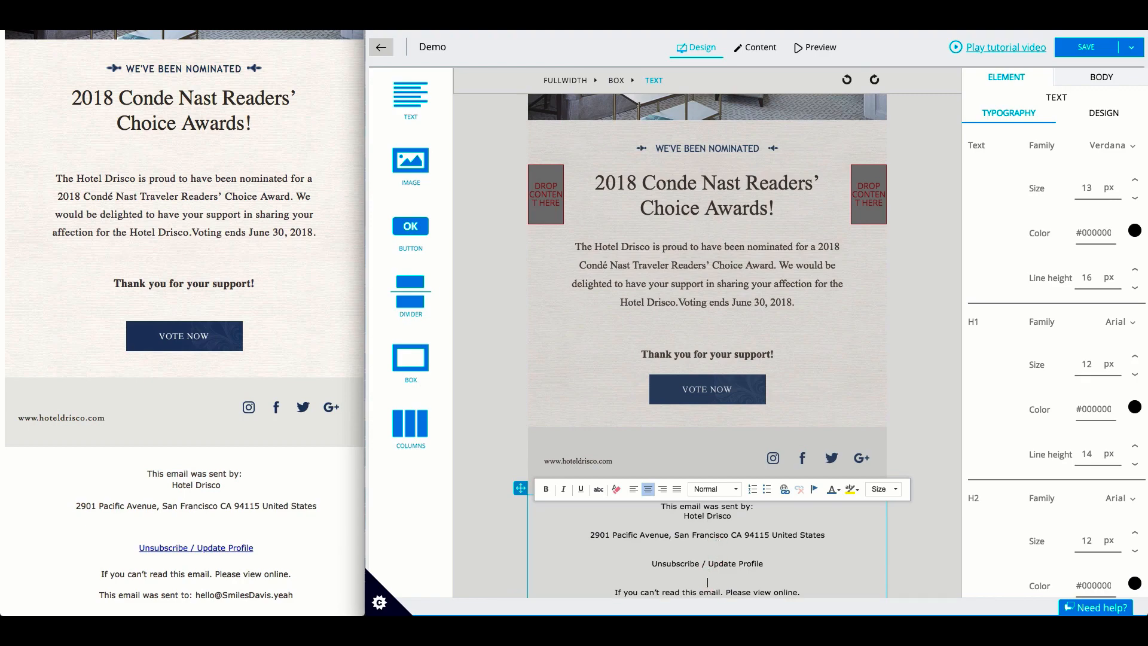
click(472, 540)
scroll(708, 358, down, 1)
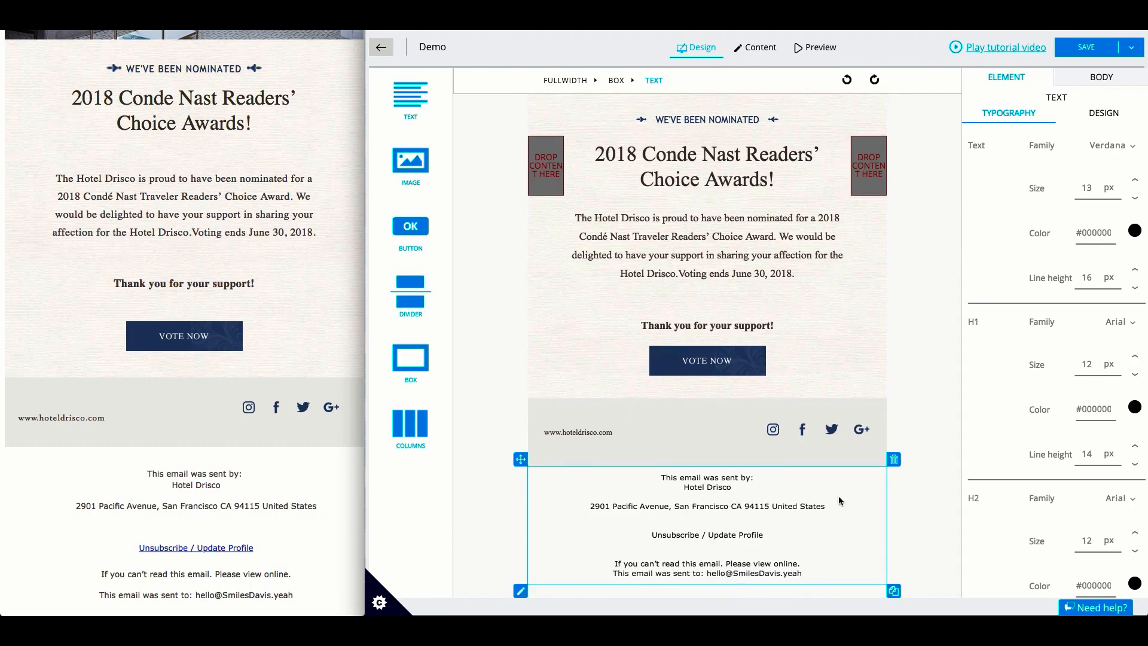
- Try a 14 px size for the sender text, return it to 13 px, and set its line height to 17 px
click(1135, 180)
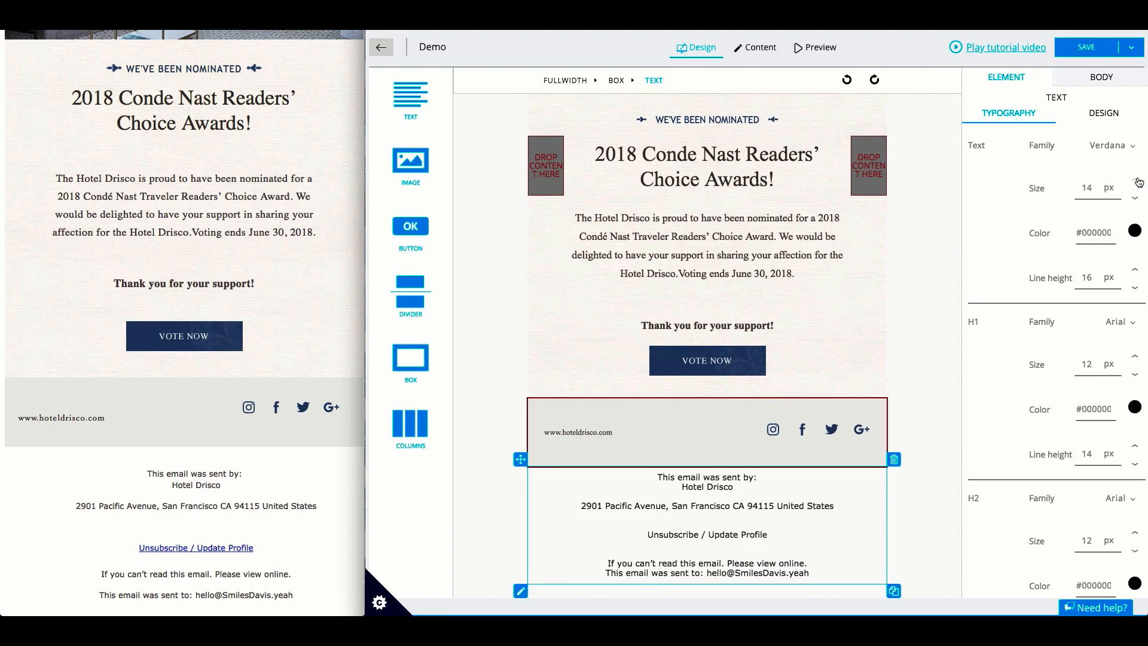
click(1134, 197)
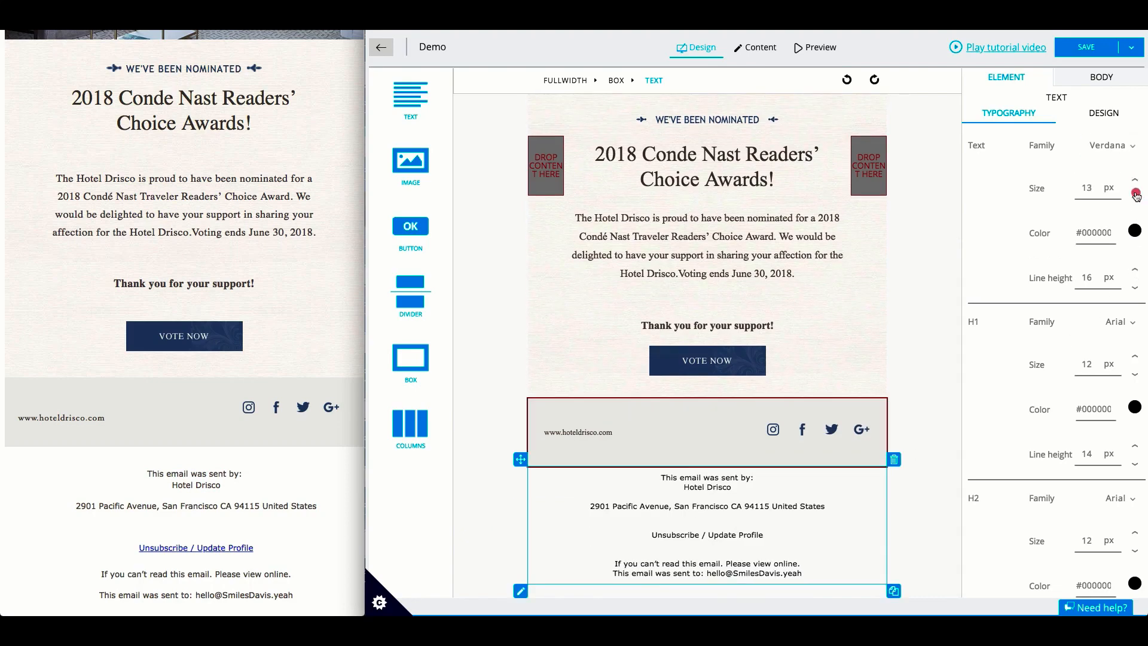
click(1135, 272)
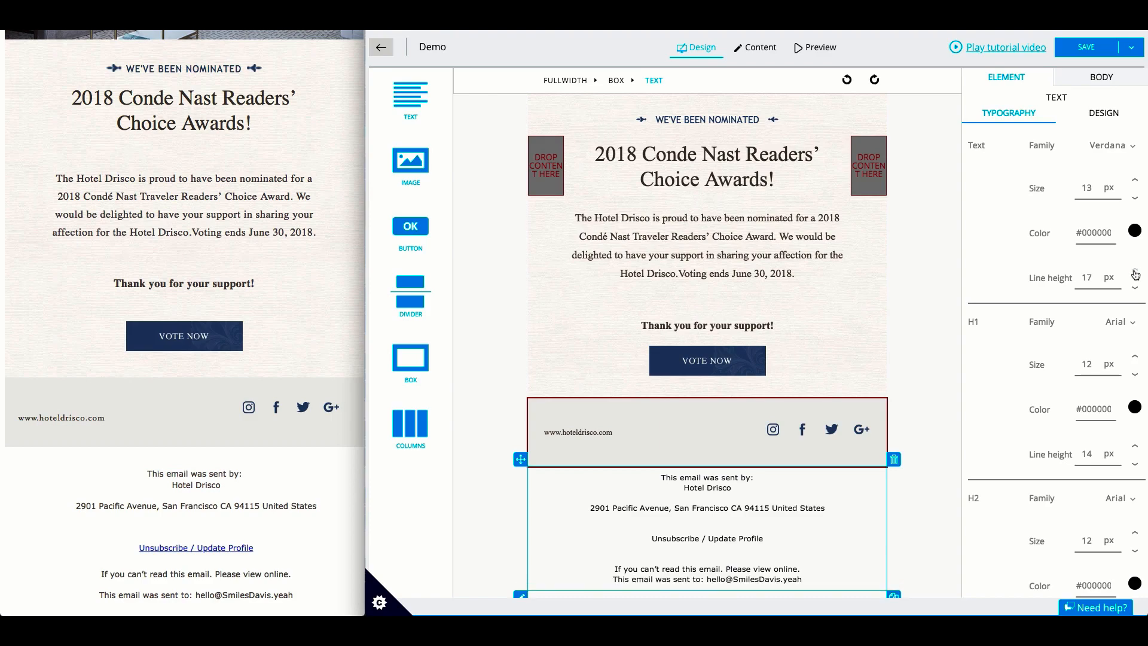
- Set the sender text block's padding individually to 34 px on top and 0 px on the other three sides
click(1104, 117)
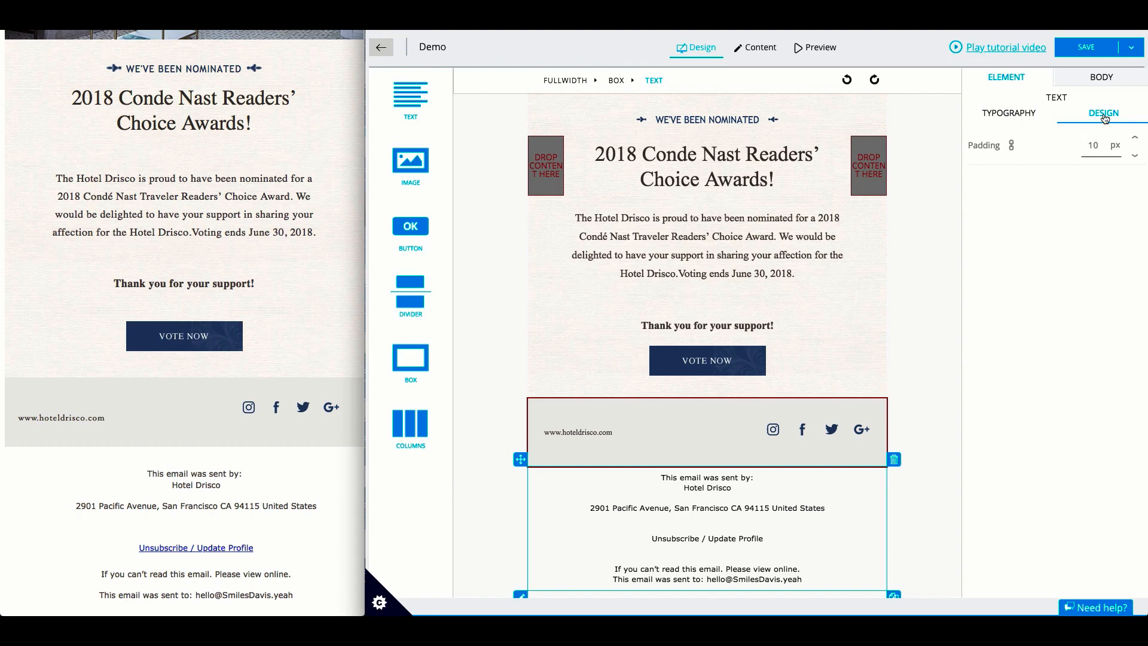
double_click(1090, 147)
text(0)
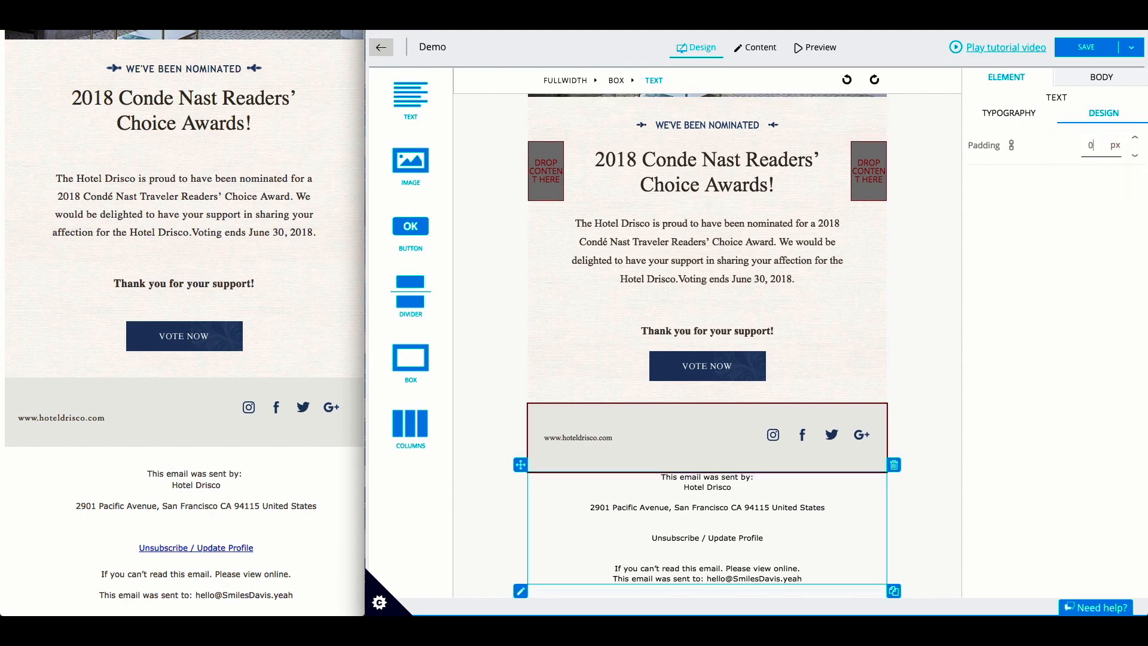
click(1010, 148)
double_click(1091, 147)
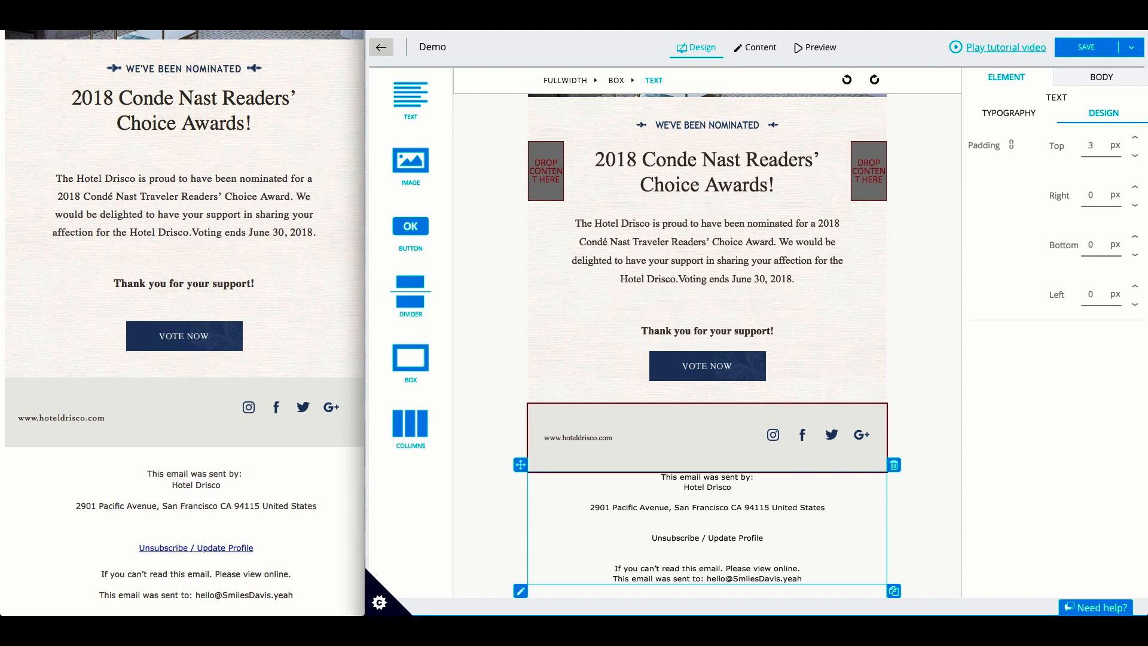
click(671, 412)
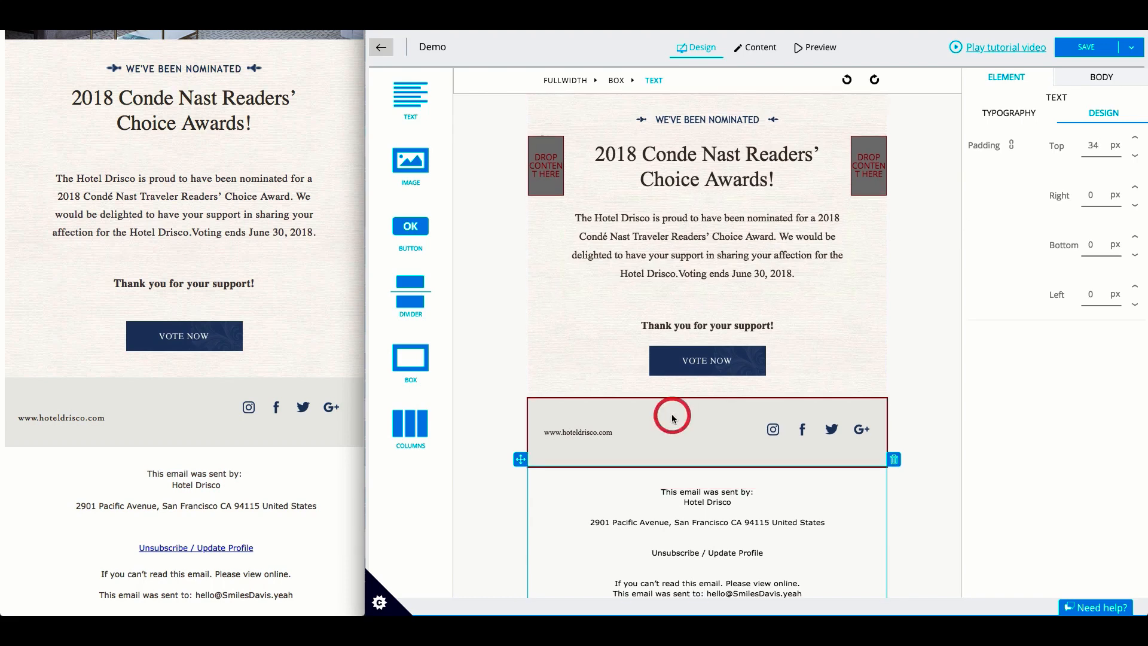
- Fill the two empty side columns beside the award headline with transparent dividers
scroll(744, 517, down, 1)
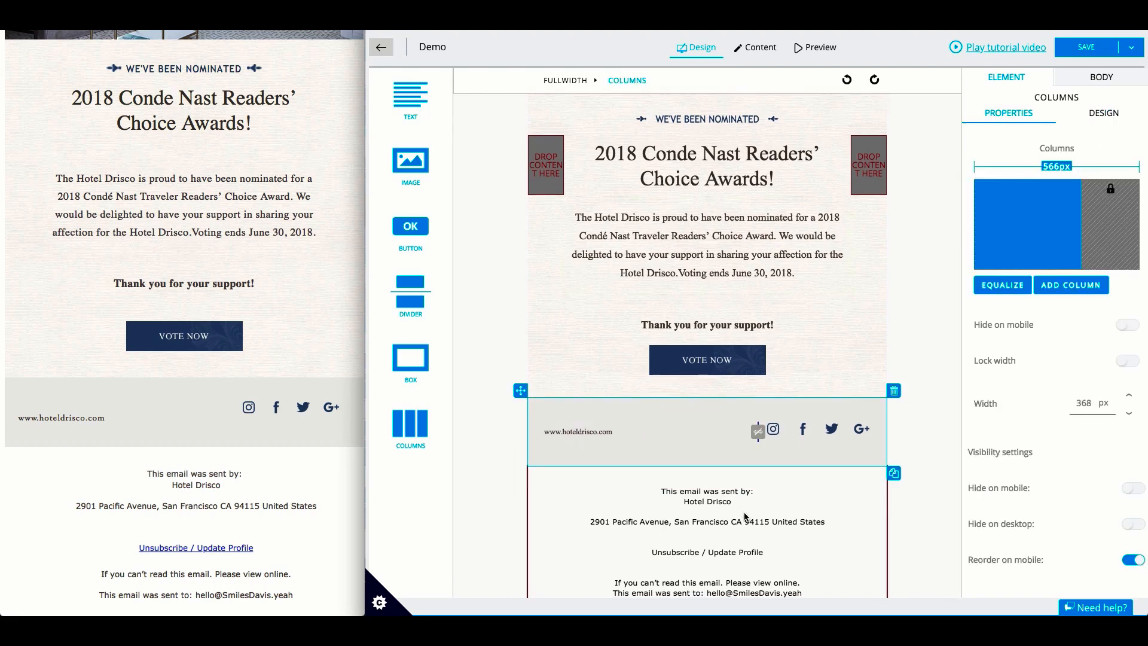
scroll(745, 516, up, 4)
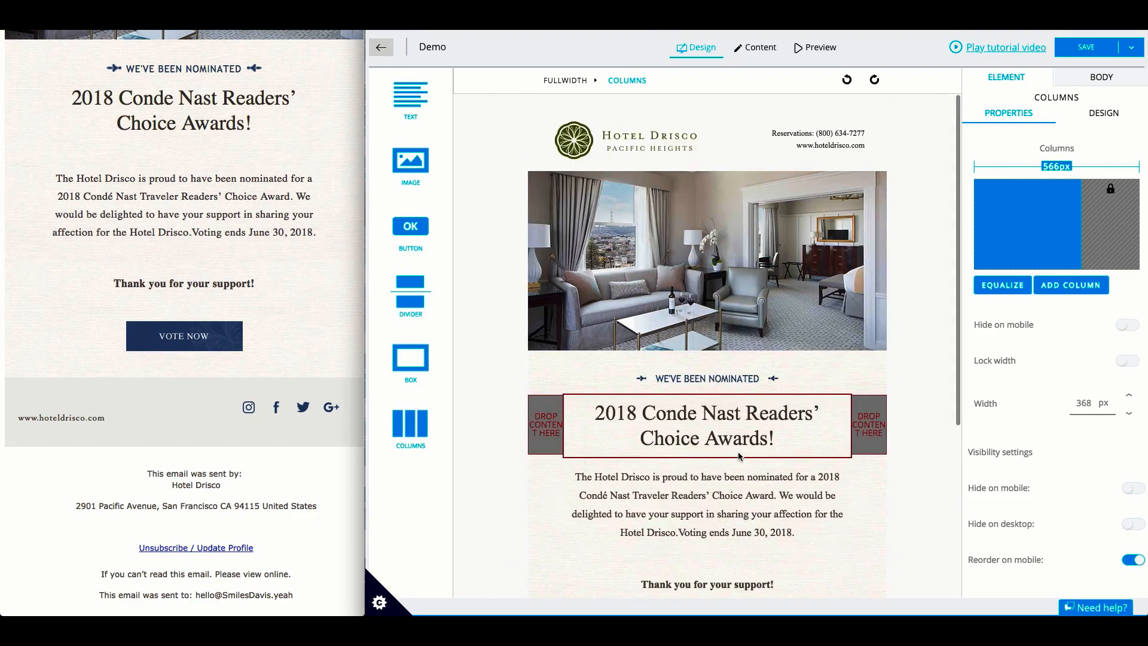
scroll(737, 451, down, 2)
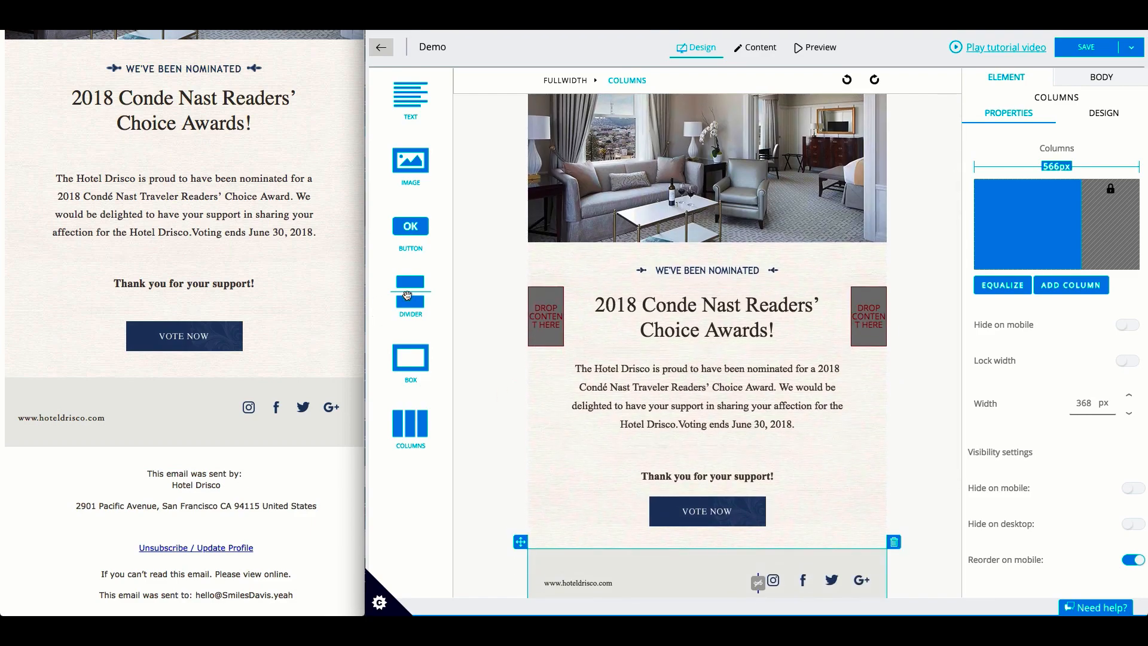
drag(407, 294, 558, 323)
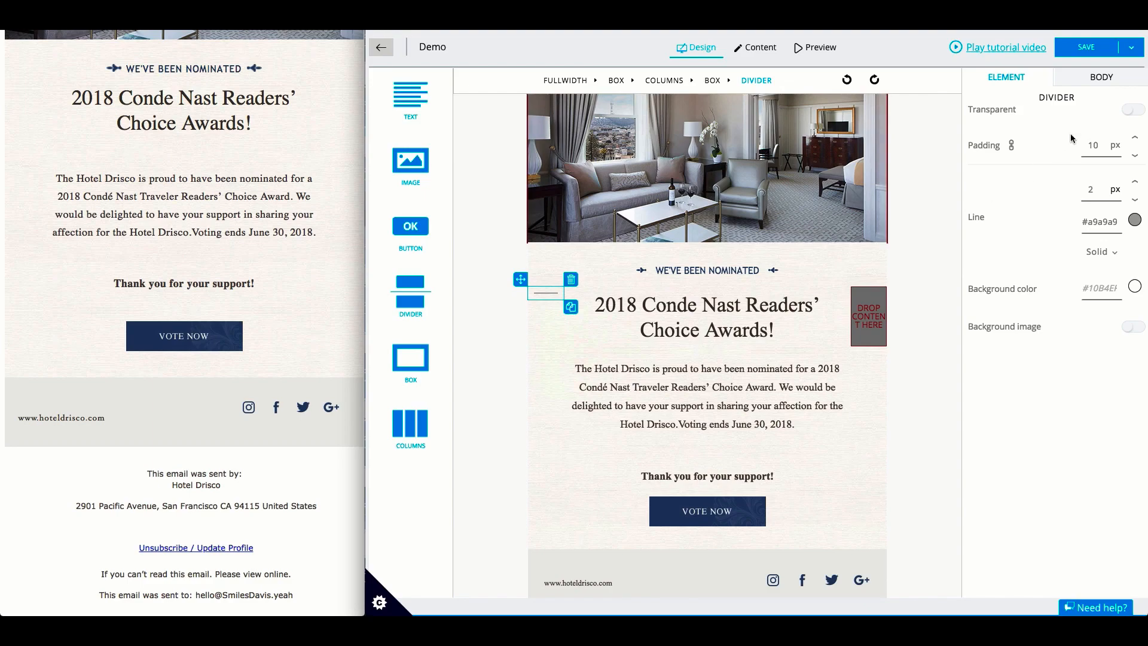
click(1131, 110)
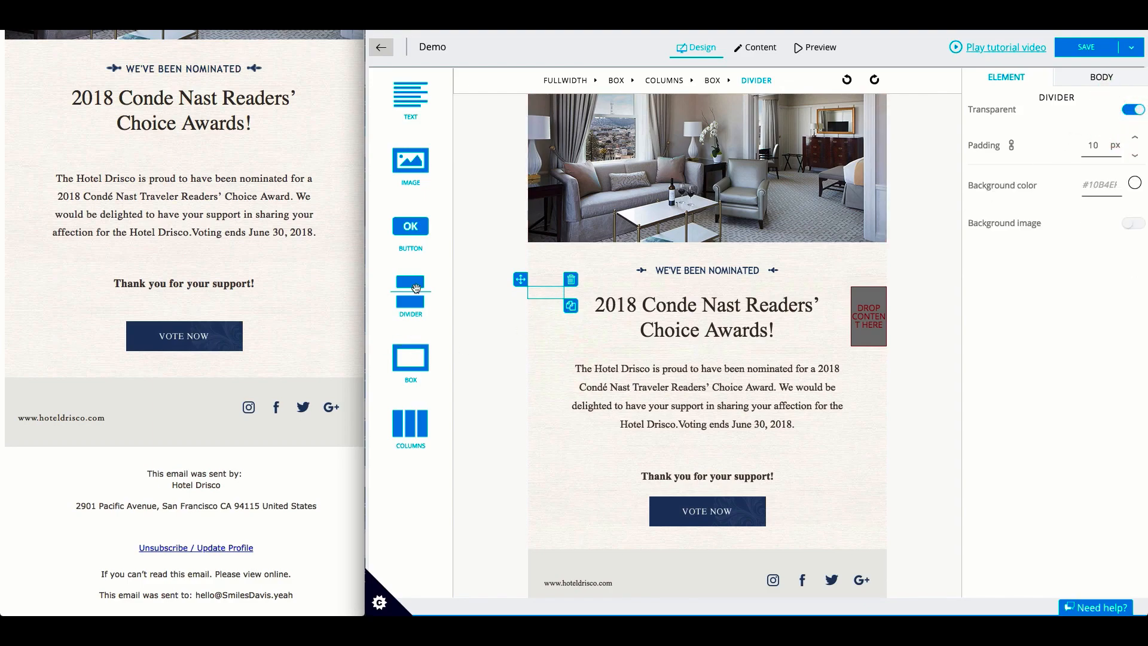
drag(520, 279, 866, 315)
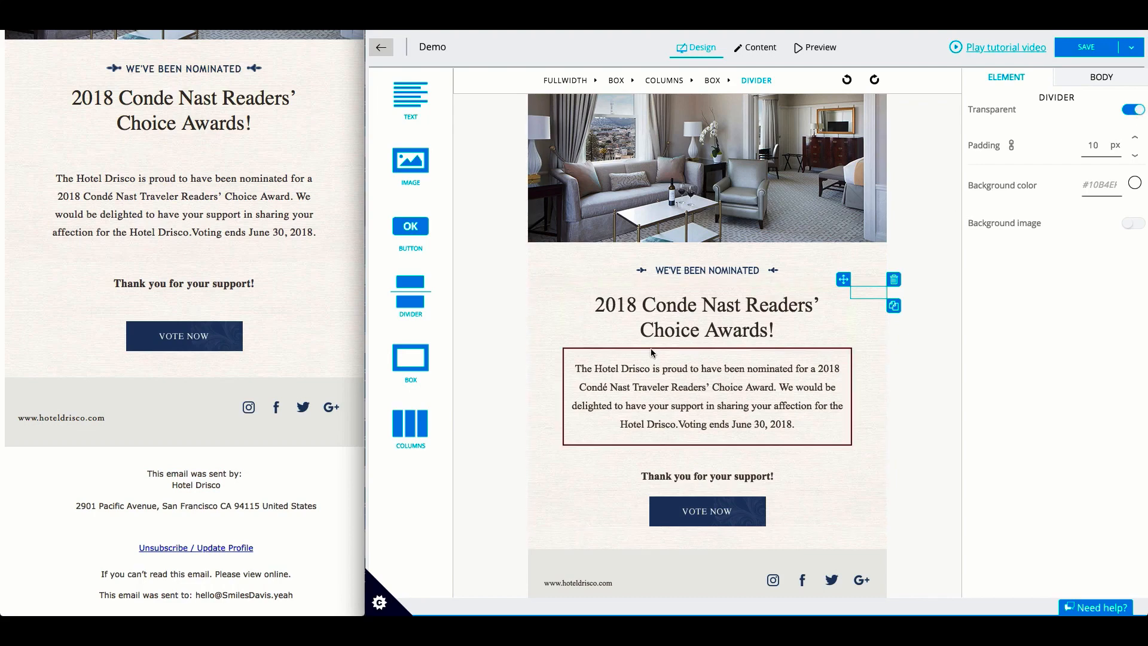
- Hide the two narrow 60 px side columns of the award text section on mobile
click(664, 82)
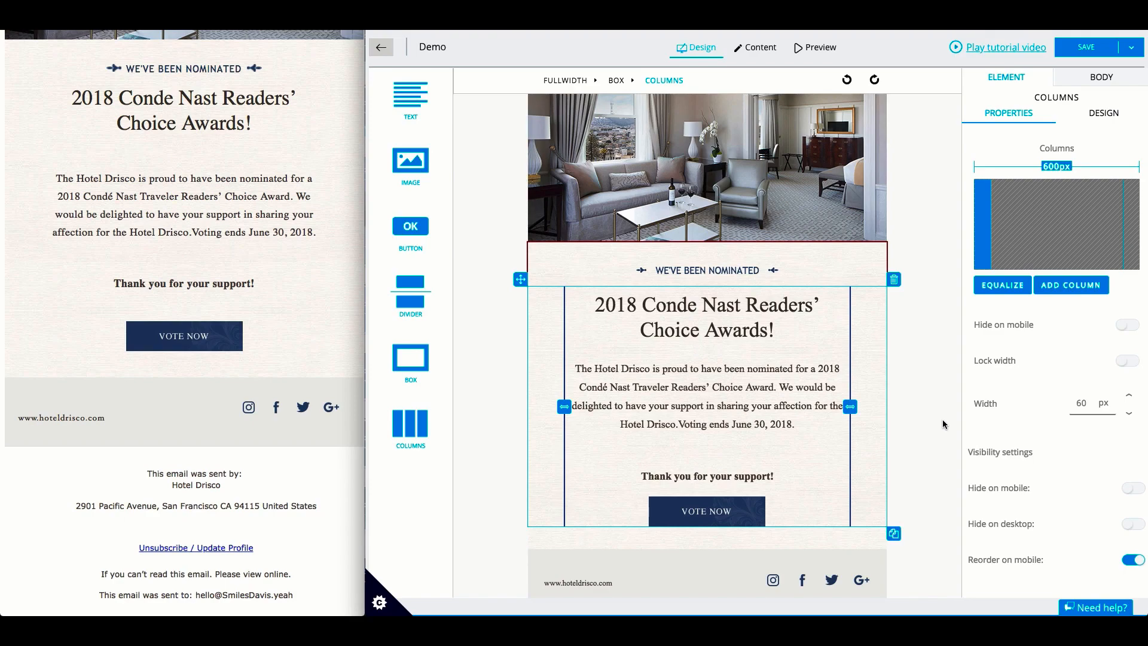
mouse_move(978, 227)
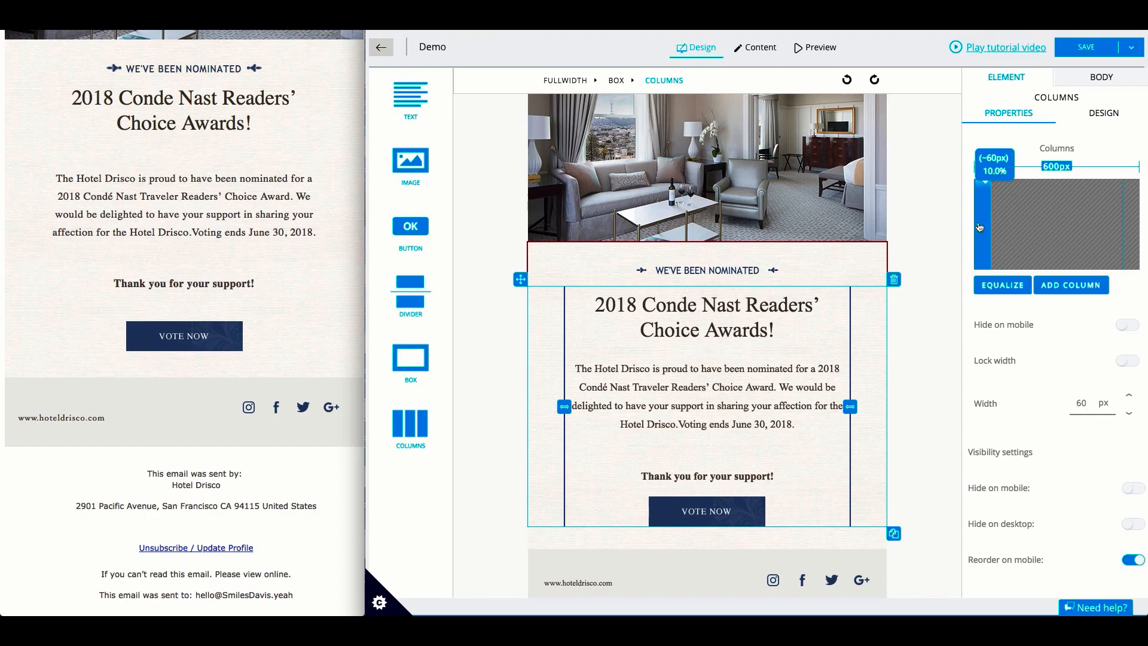
click(1128, 326)
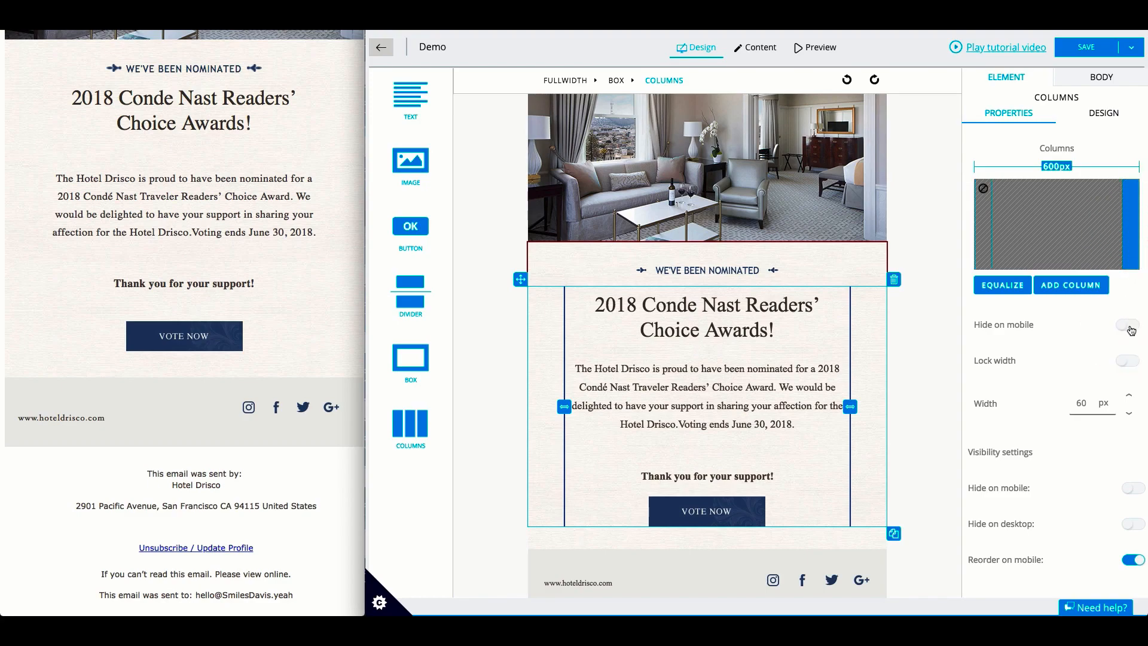
click(1129, 327)
- Set the right and left padding of the nomination paragraph to 10 px
click(618, 330)
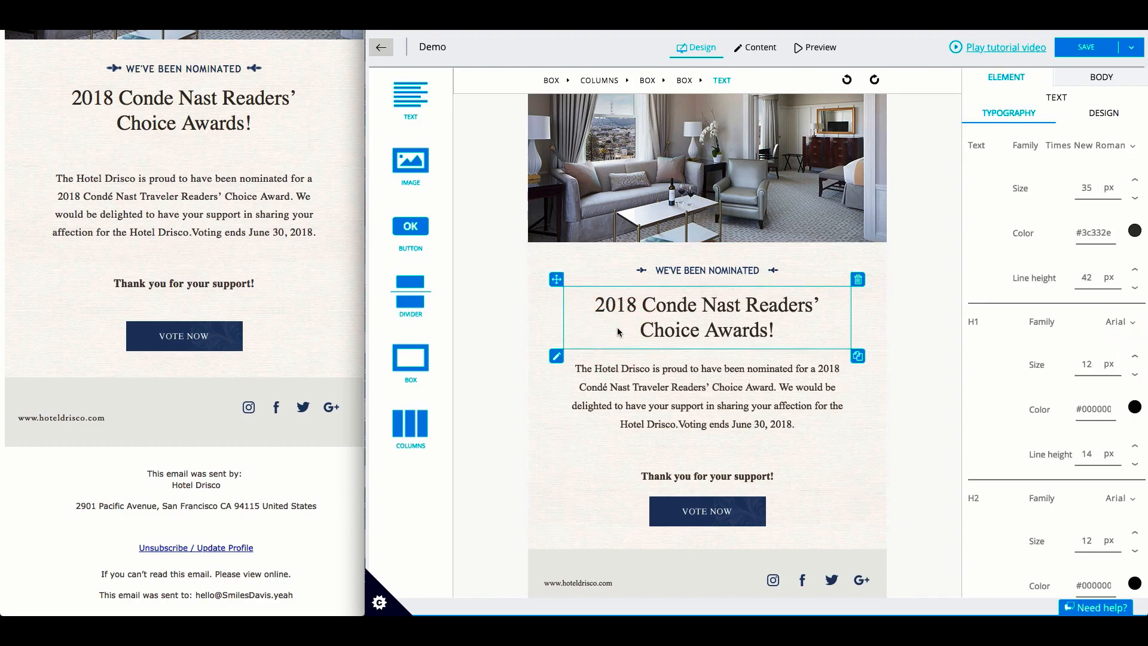
click(612, 398)
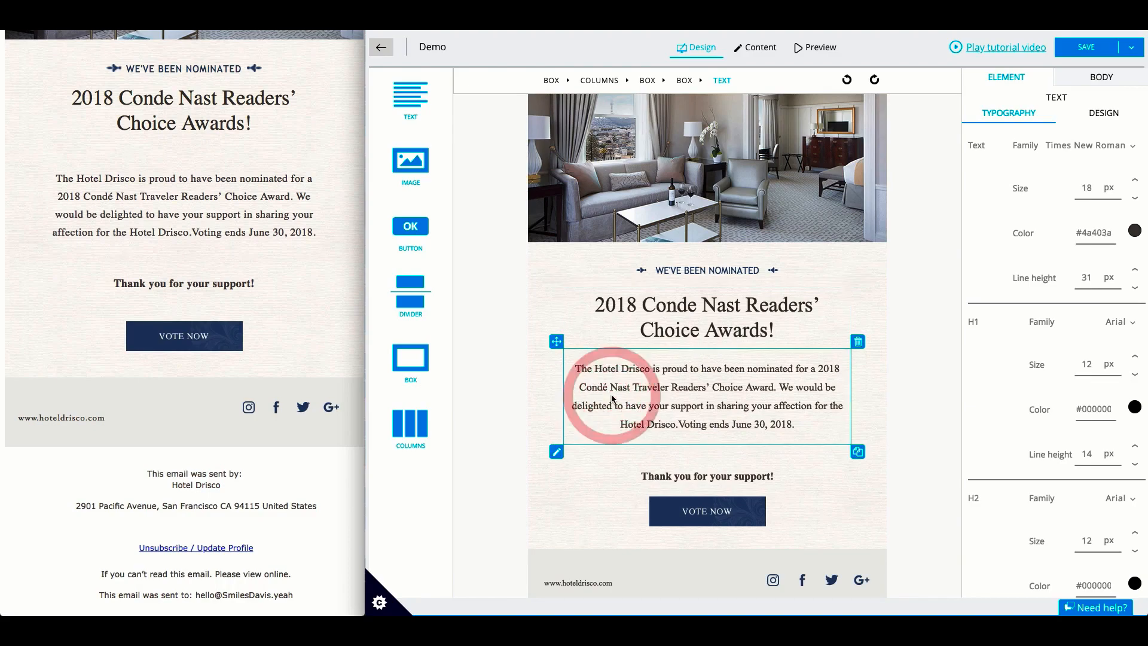
click(1105, 114)
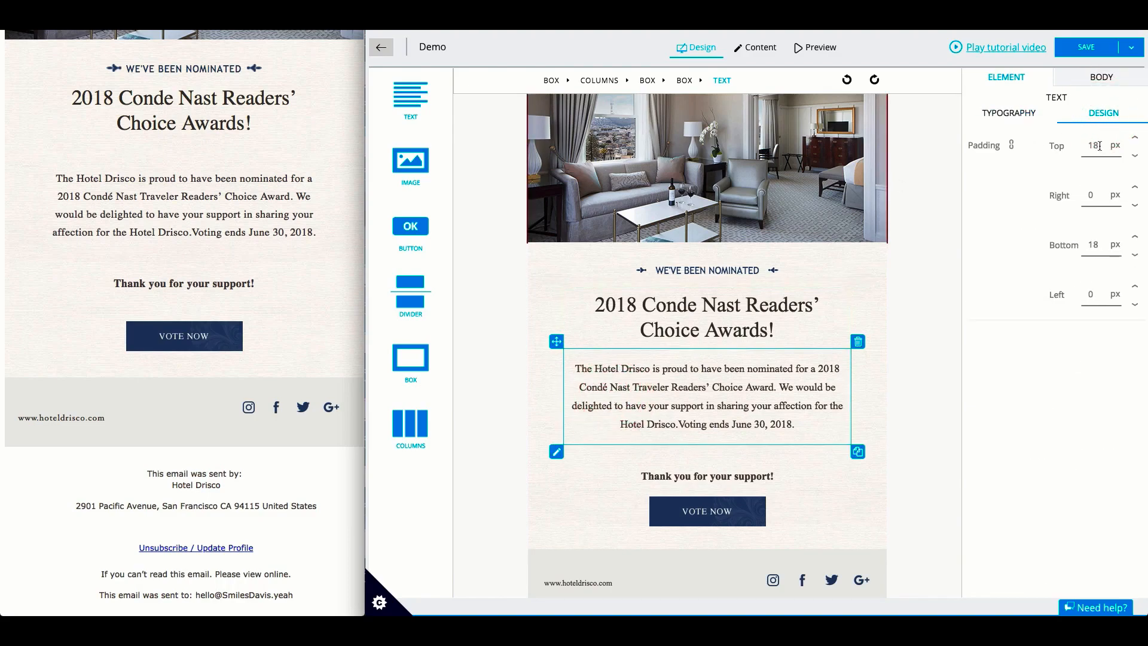
click(1090, 195)
text(10)
click(1093, 295)
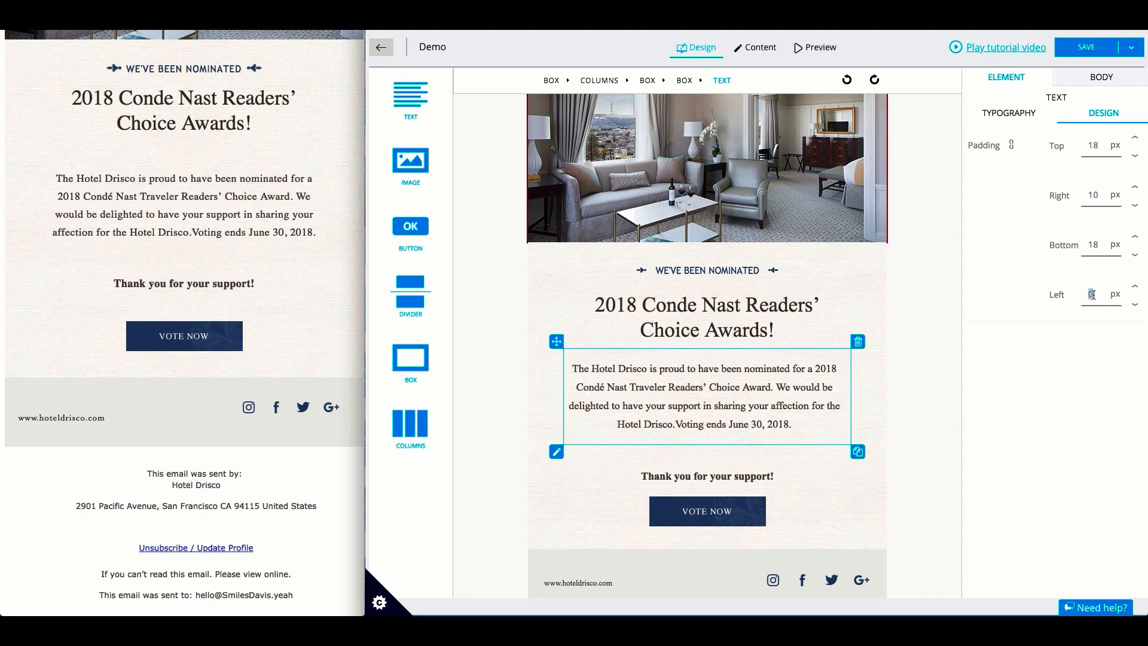
text(10)
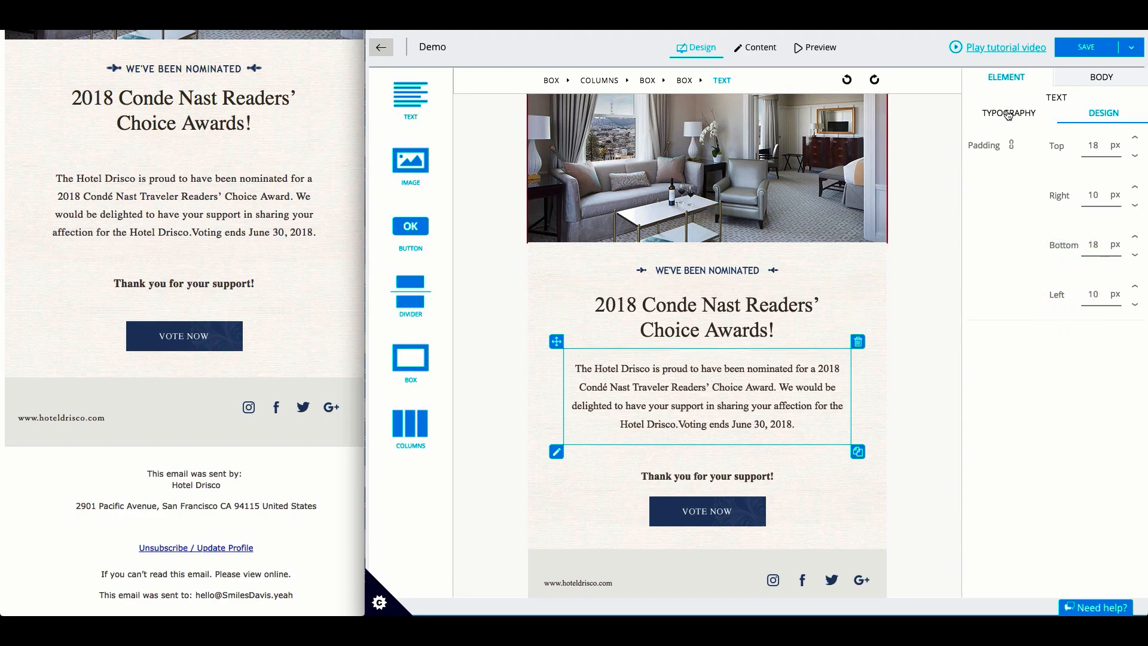
- Set the award headline's padding to 0 px top and bottom and 10 px on the right and left
click(768, 326)
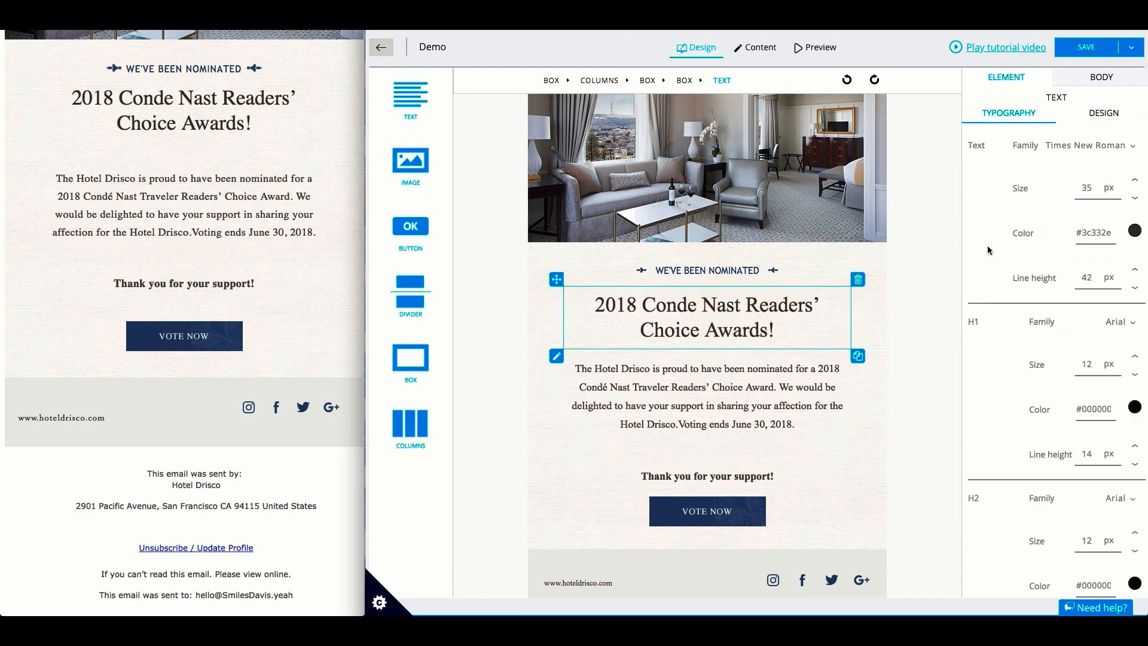
click(1110, 112)
click(1093, 145)
text(0)
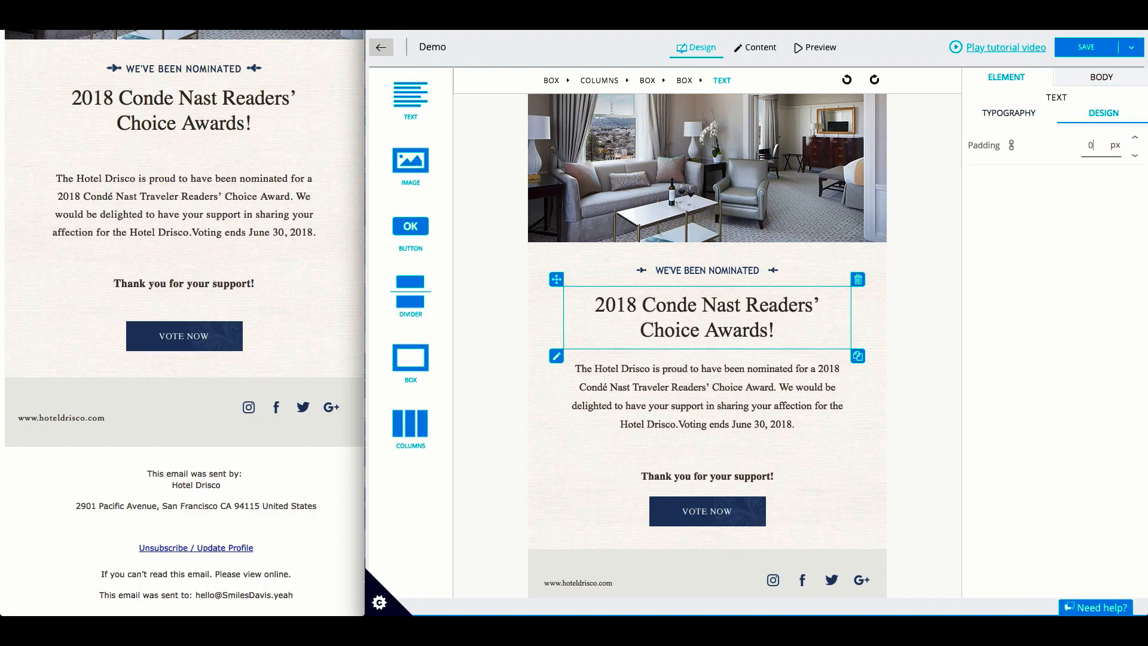
click(1011, 145)
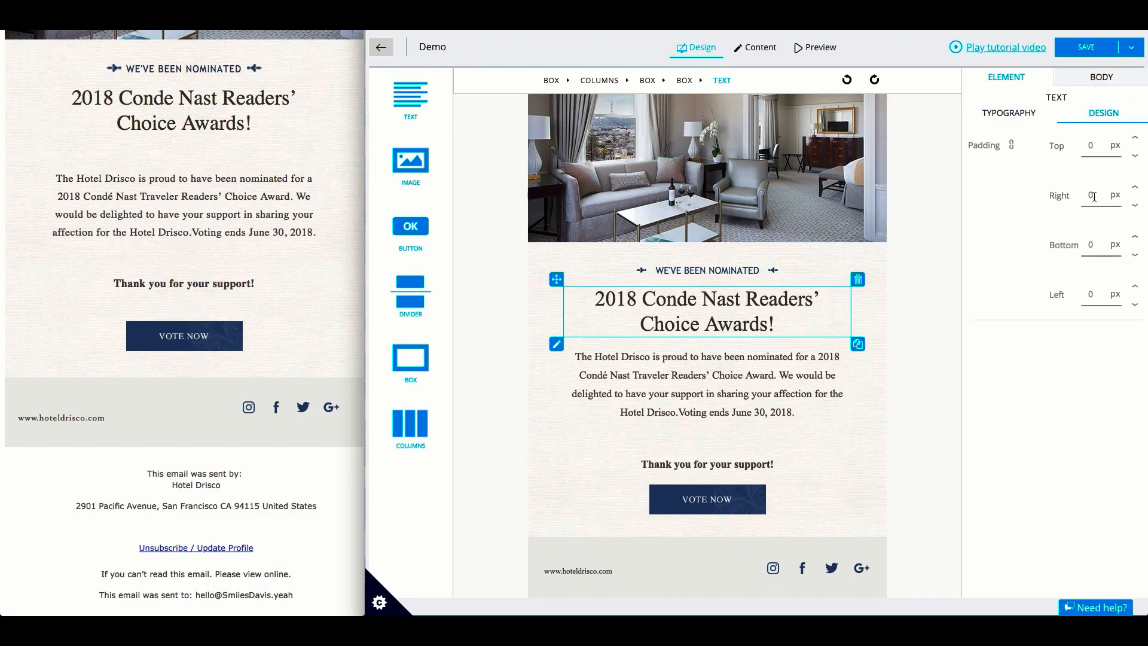
click(1090, 195)
text(10)
click(1094, 297)
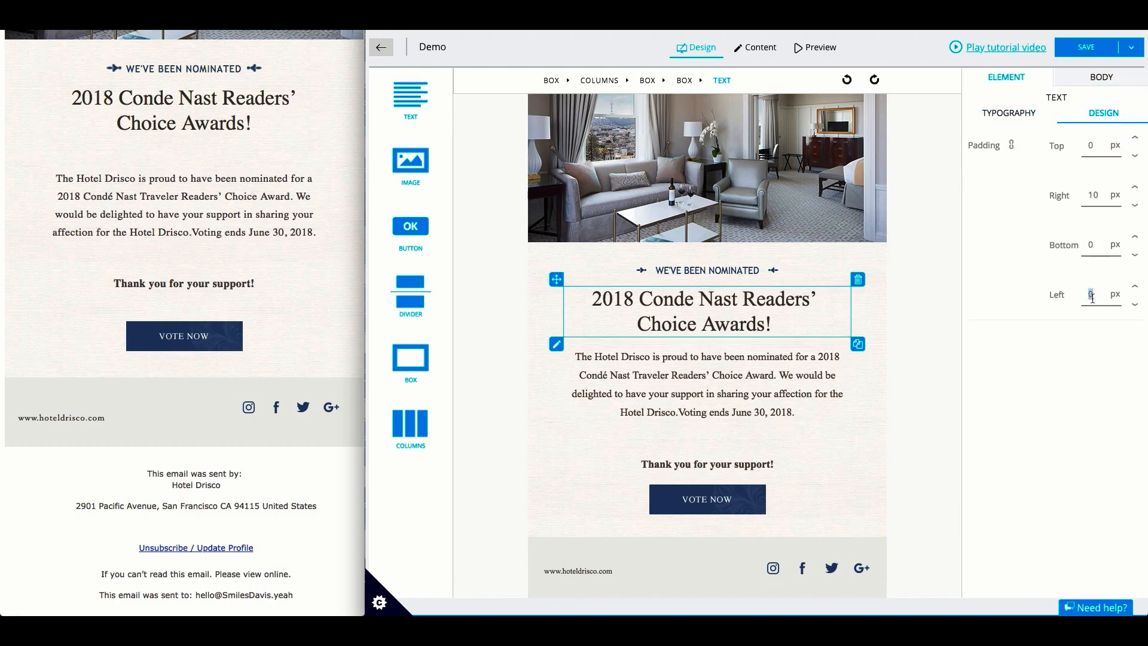
text(10)
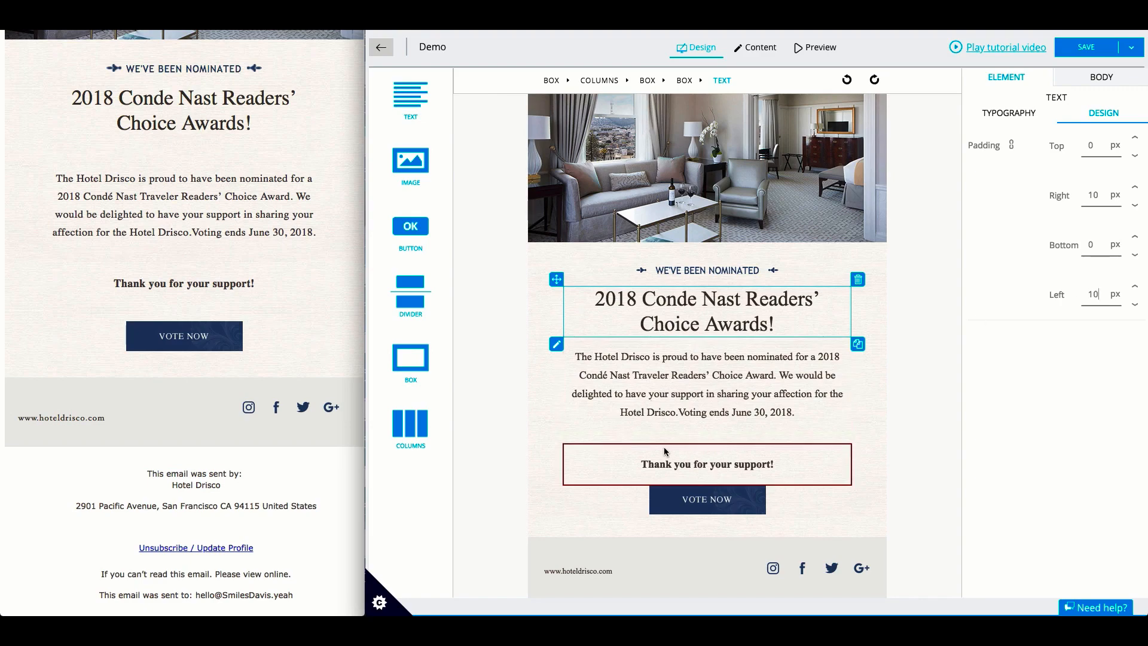
- Set the right and left padding of the "Thank you for your support!" text to 10 px
click(664, 450)
click(1103, 113)
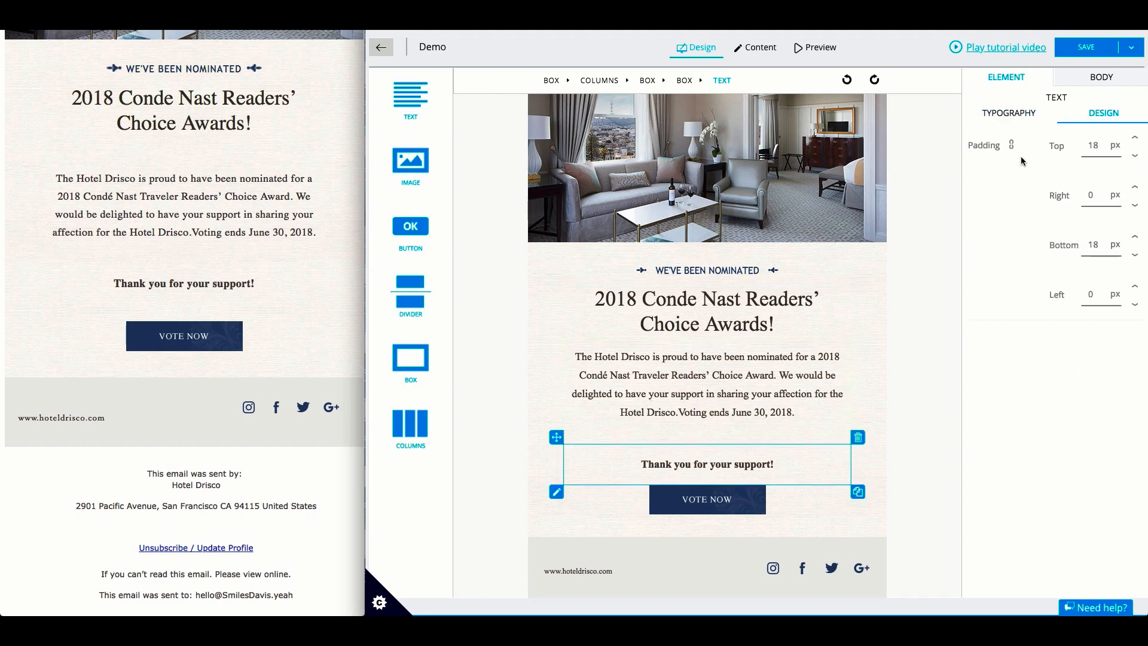
click(1089, 195)
text(10)
click(1093, 295)
text(10)
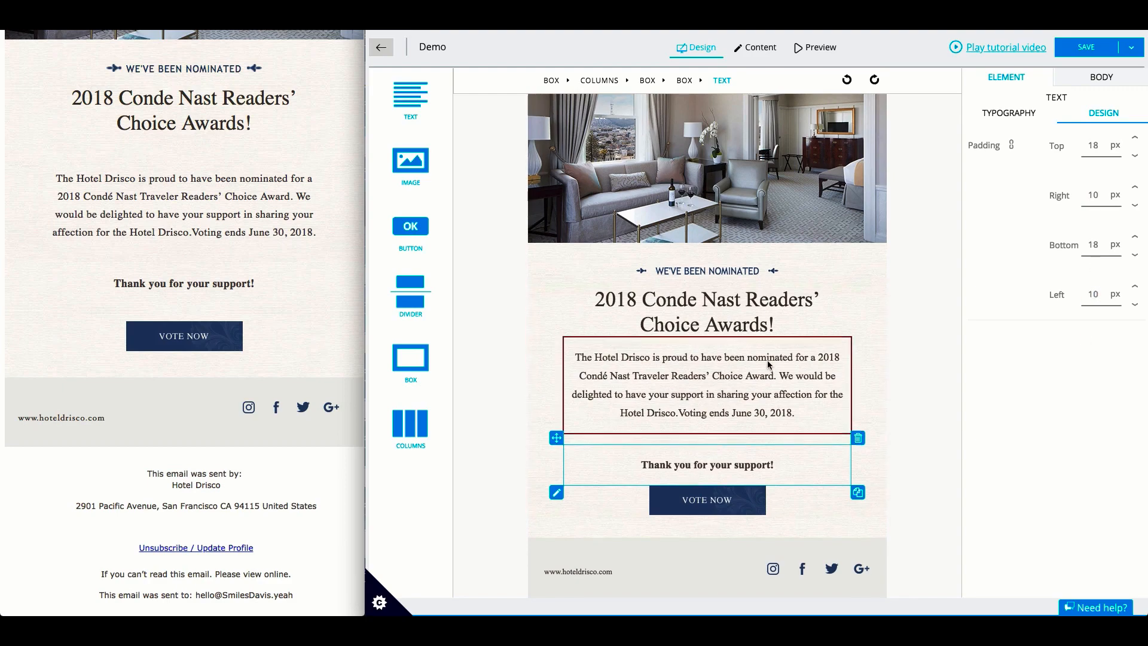
- Check the banner, logo and reservations blocks, and review the whole email in the mobile preview before returning to the design view
scroll(755, 277, up, 3)
click(755, 273)
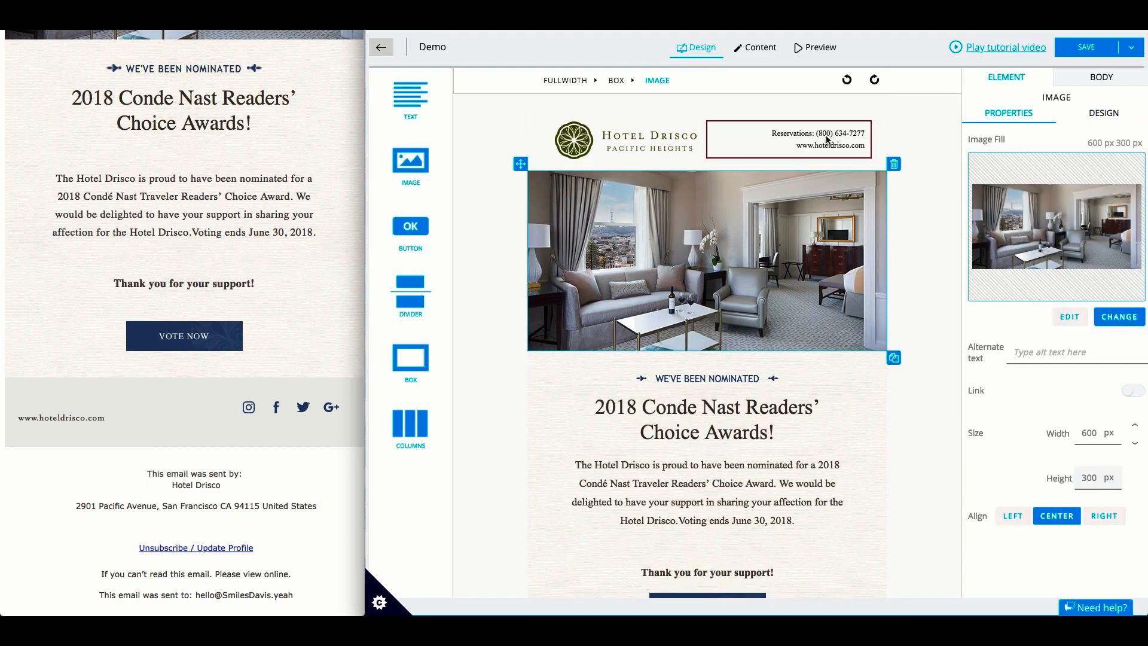
click(653, 148)
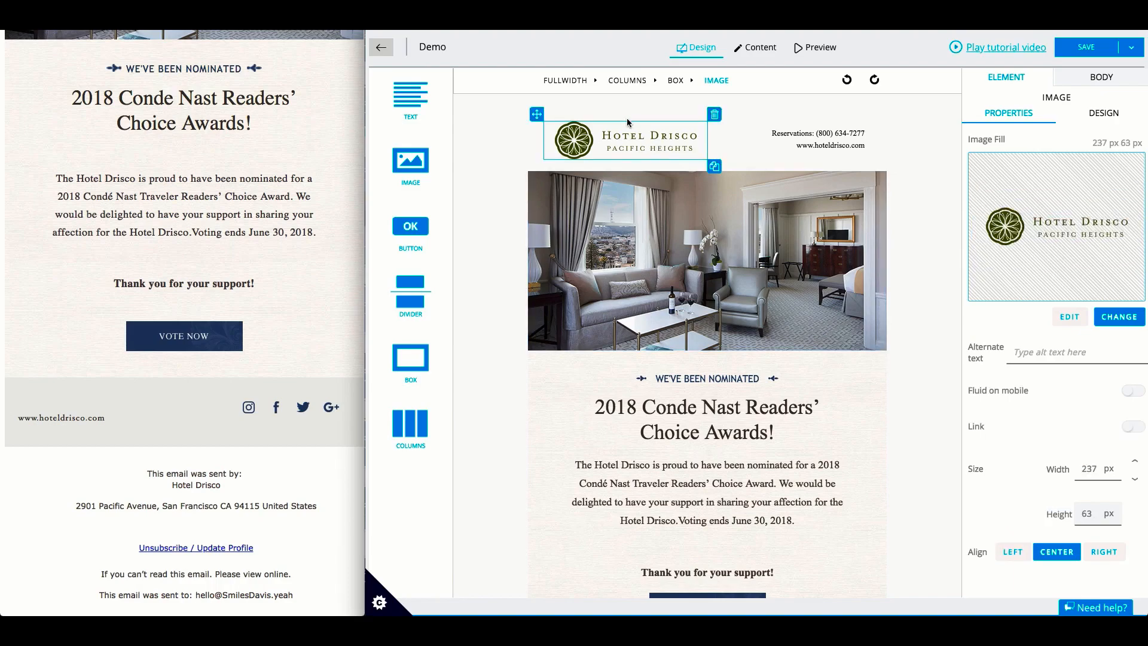
click(811, 142)
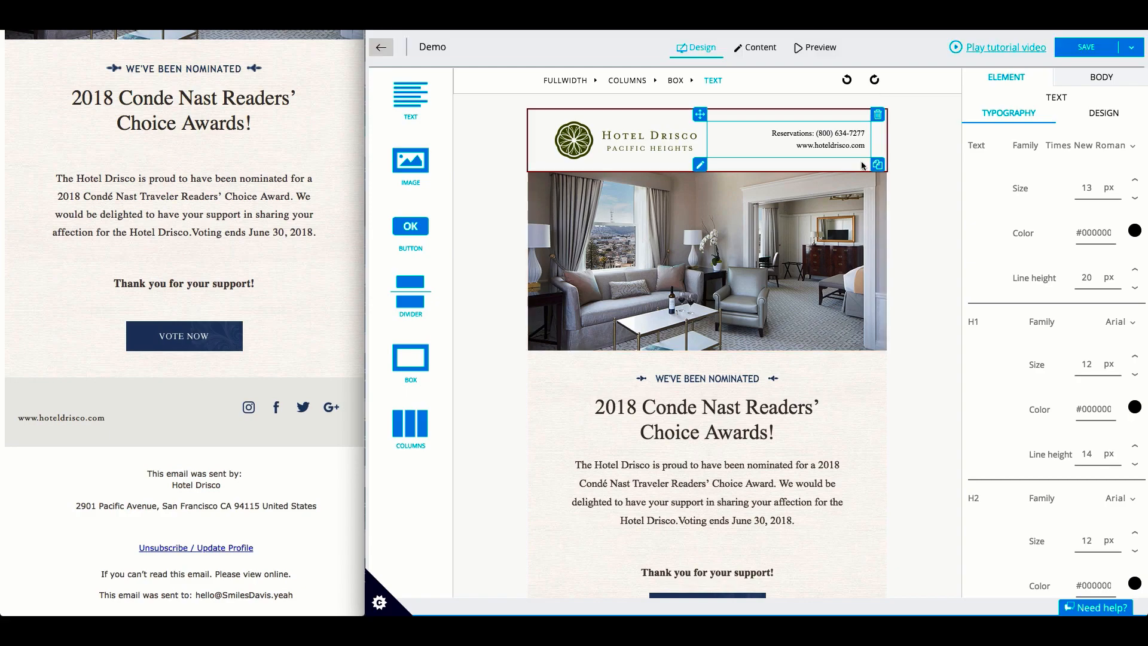
click(818, 48)
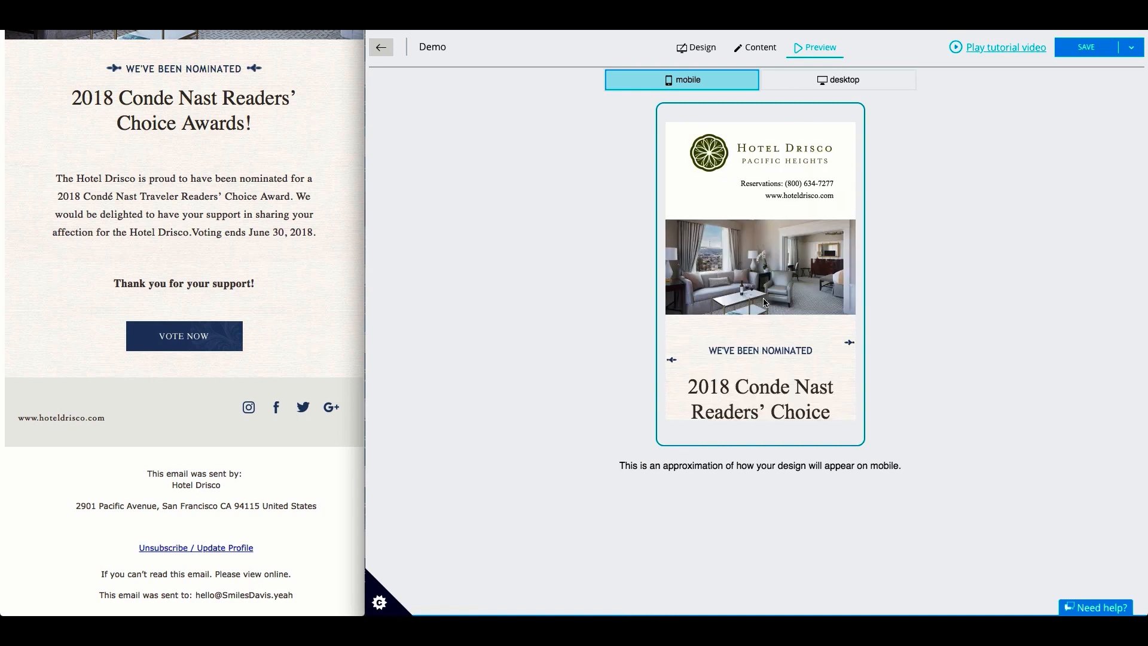
scroll(764, 301, down, 10)
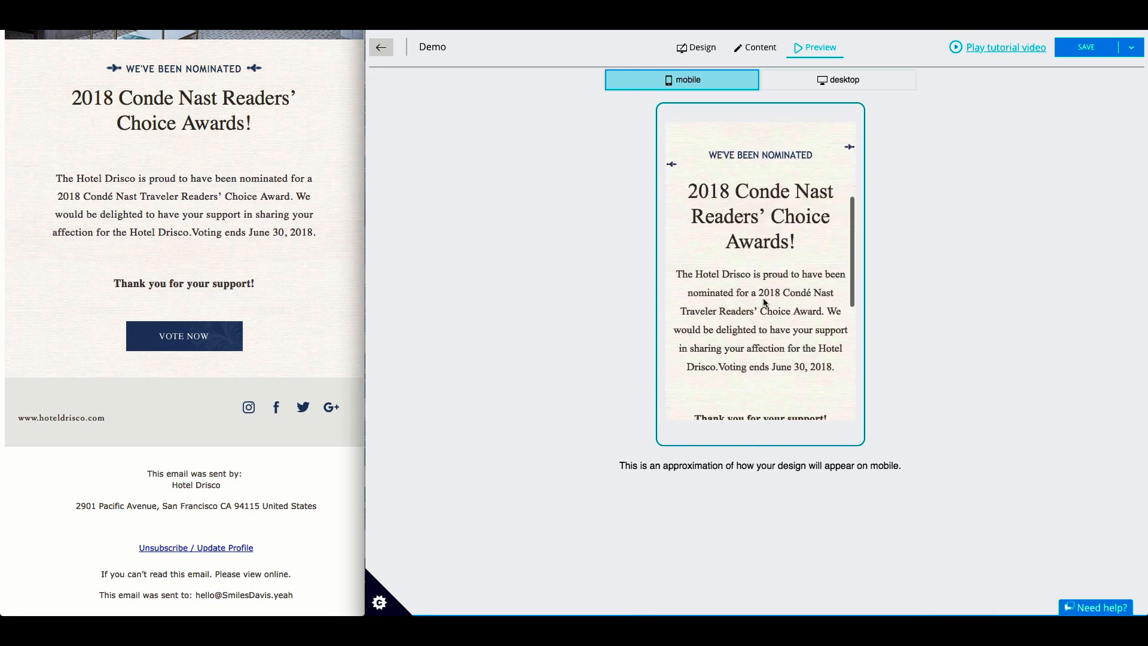
scroll(764, 302, down, 5)
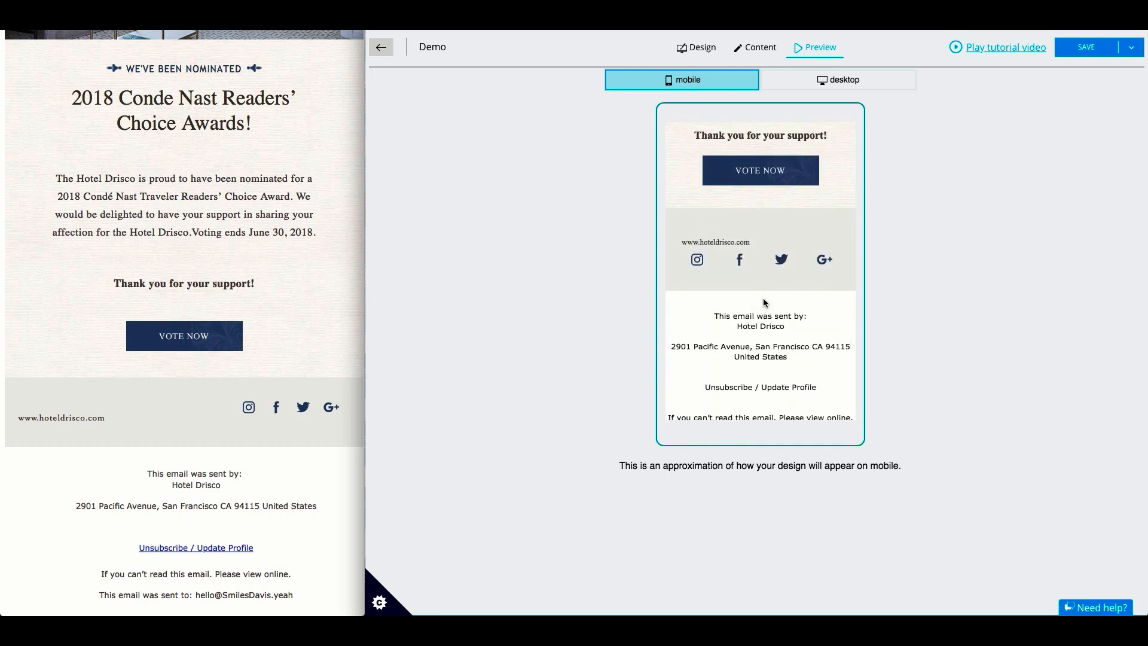
scroll(763, 302, down, 1)
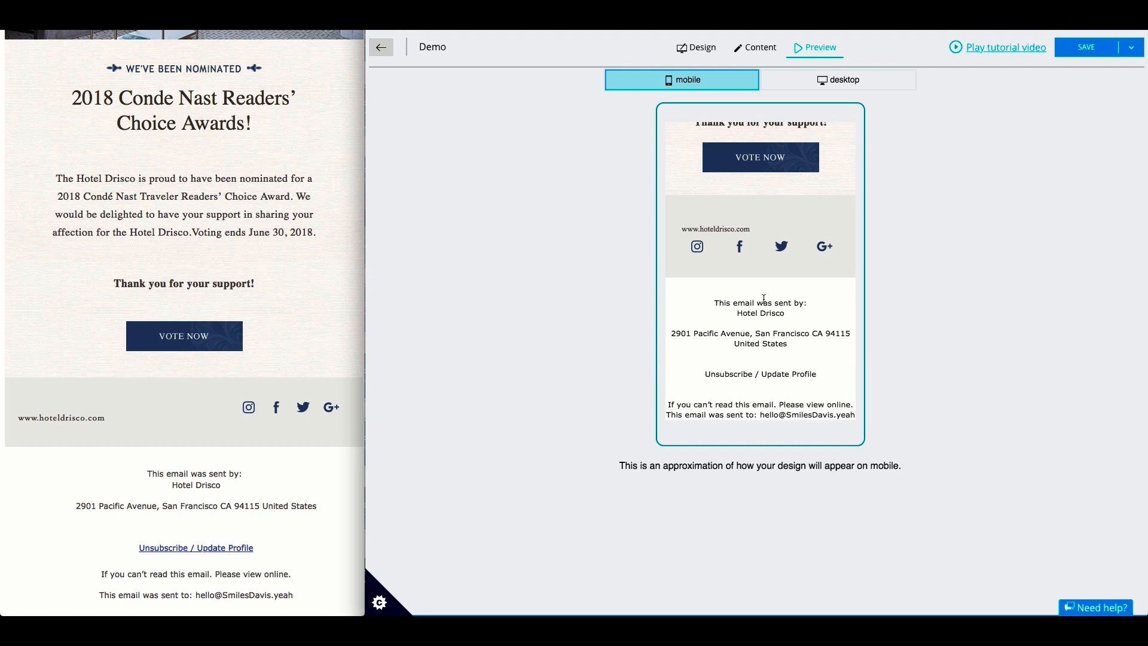
scroll(763, 299, up, 10)
click(692, 48)
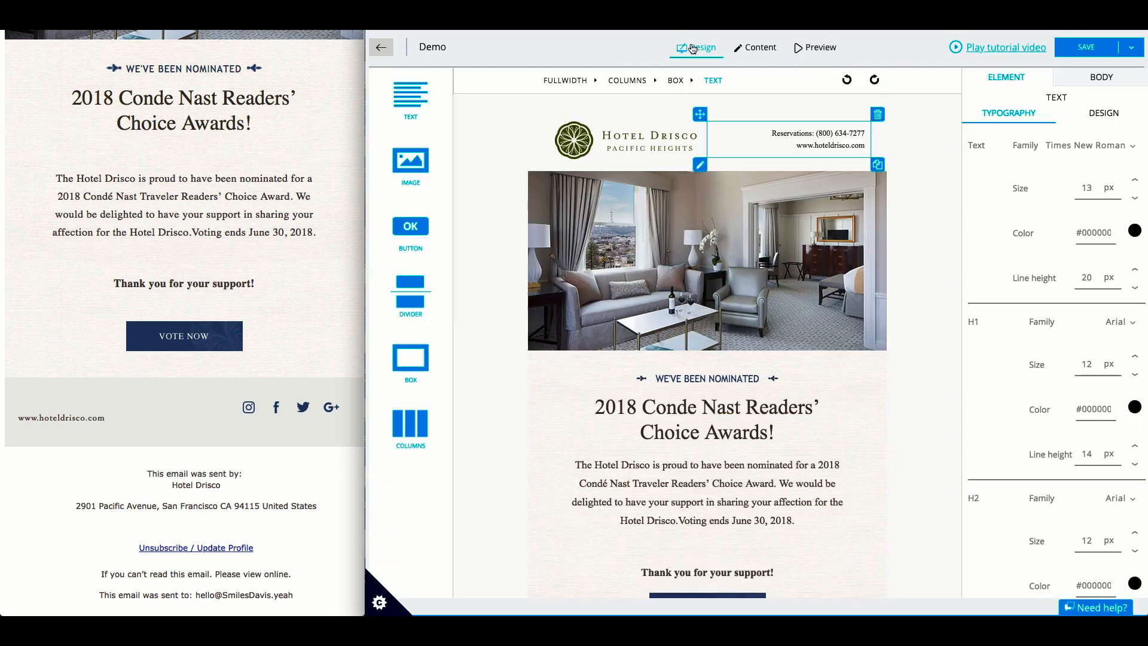
- Add a divider beside the website address in the grey footer band and make it transparent
scroll(655, 418, down, 4)
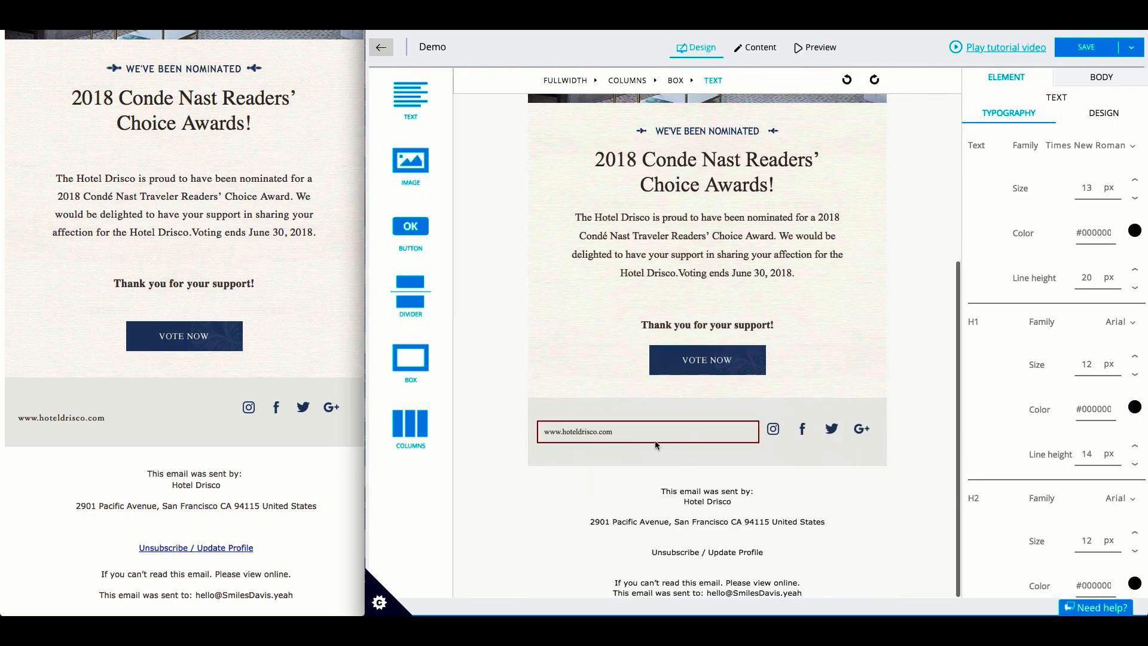
click(597, 439)
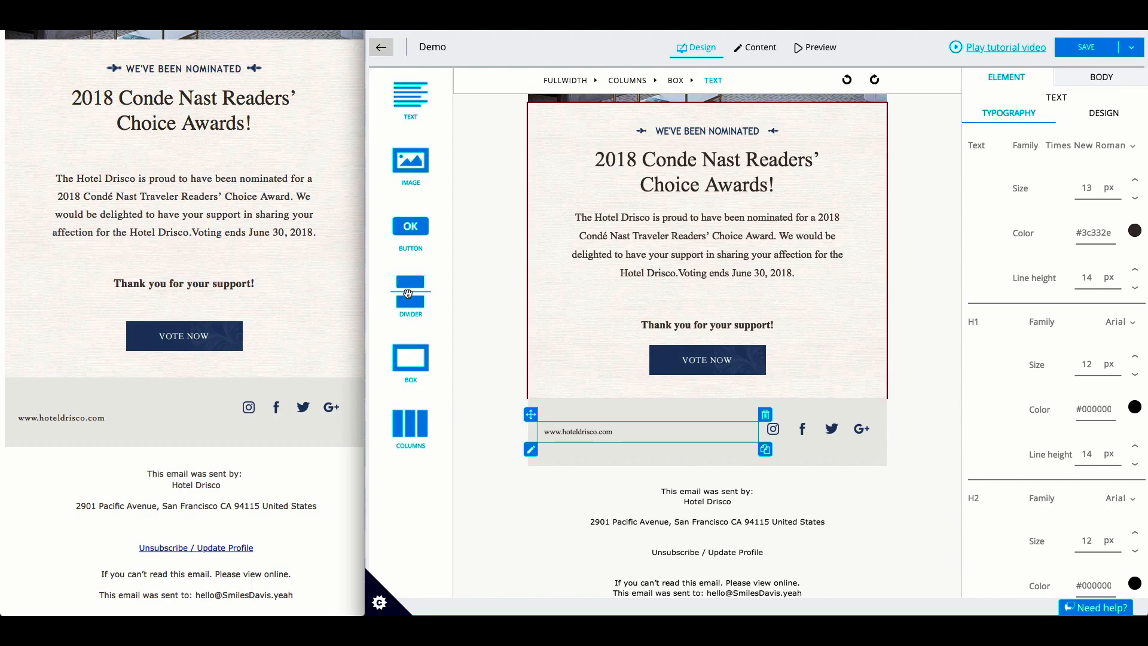
drag(407, 293, 749, 430)
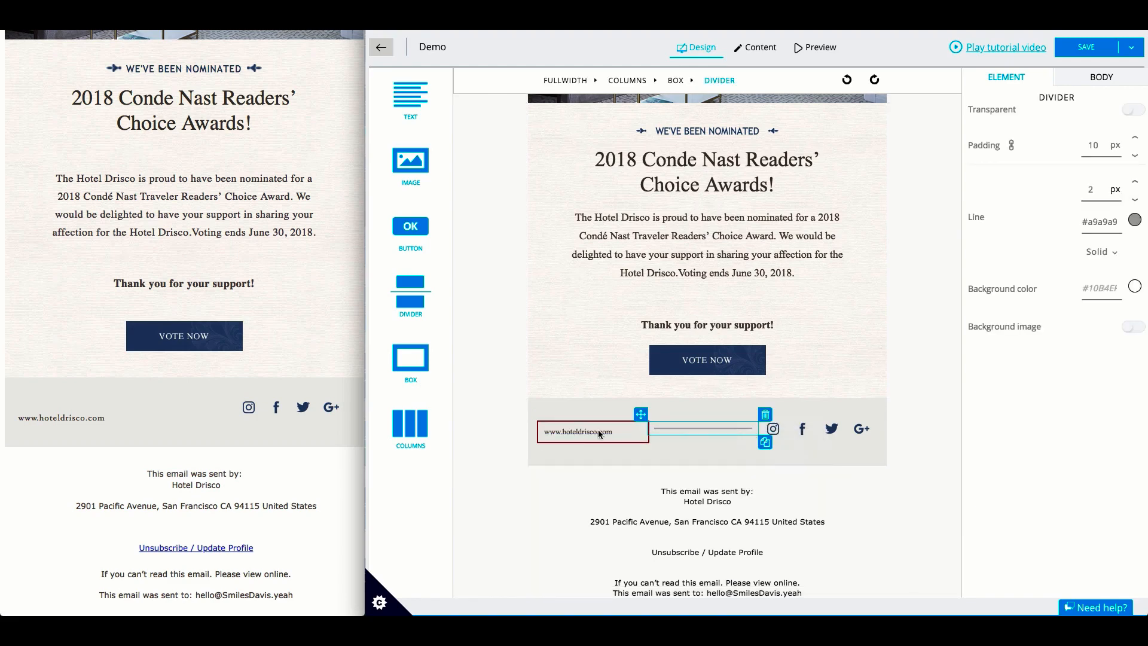
click(1137, 113)
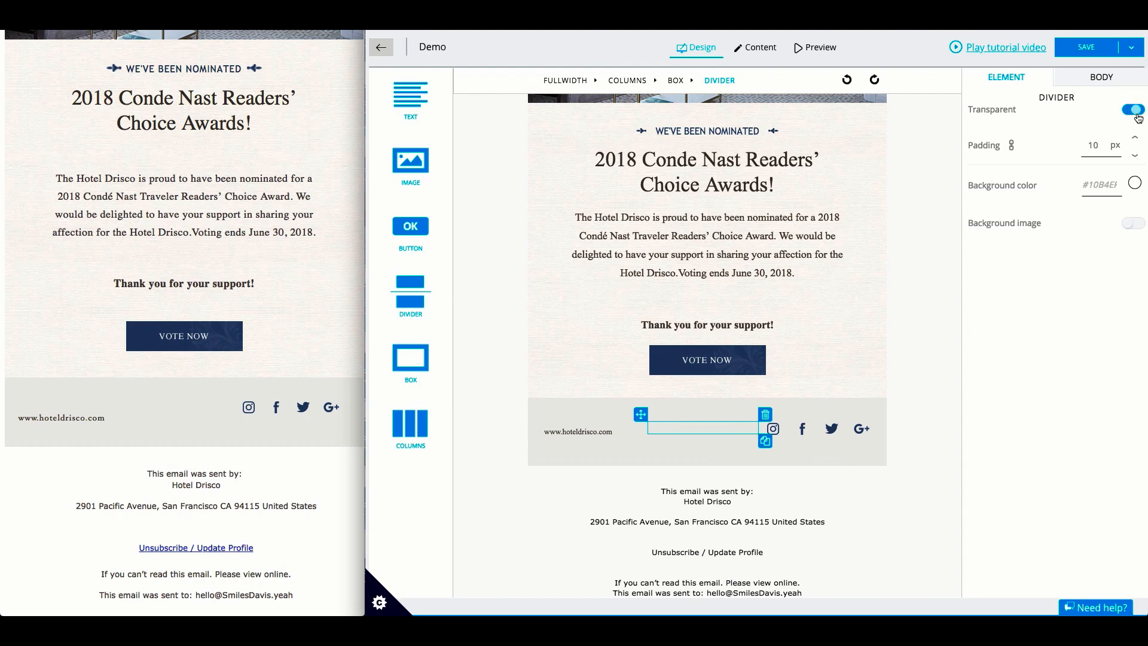
- Centre the website address in the footer band and narrow its column to 125 px
click(606, 430)
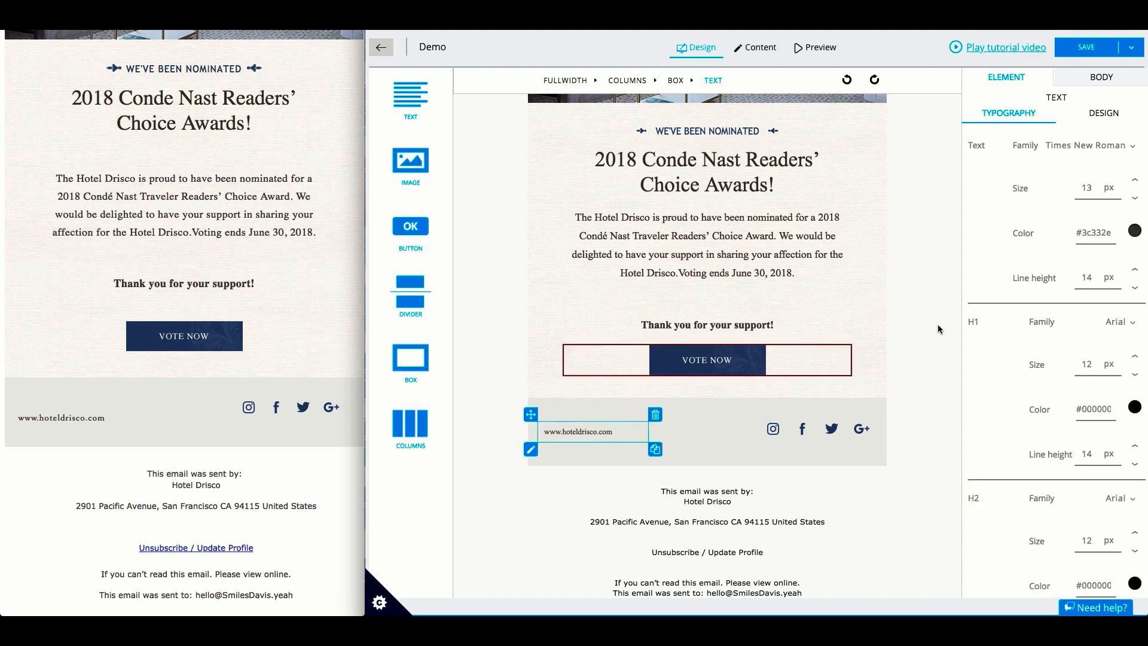
double_click(622, 432)
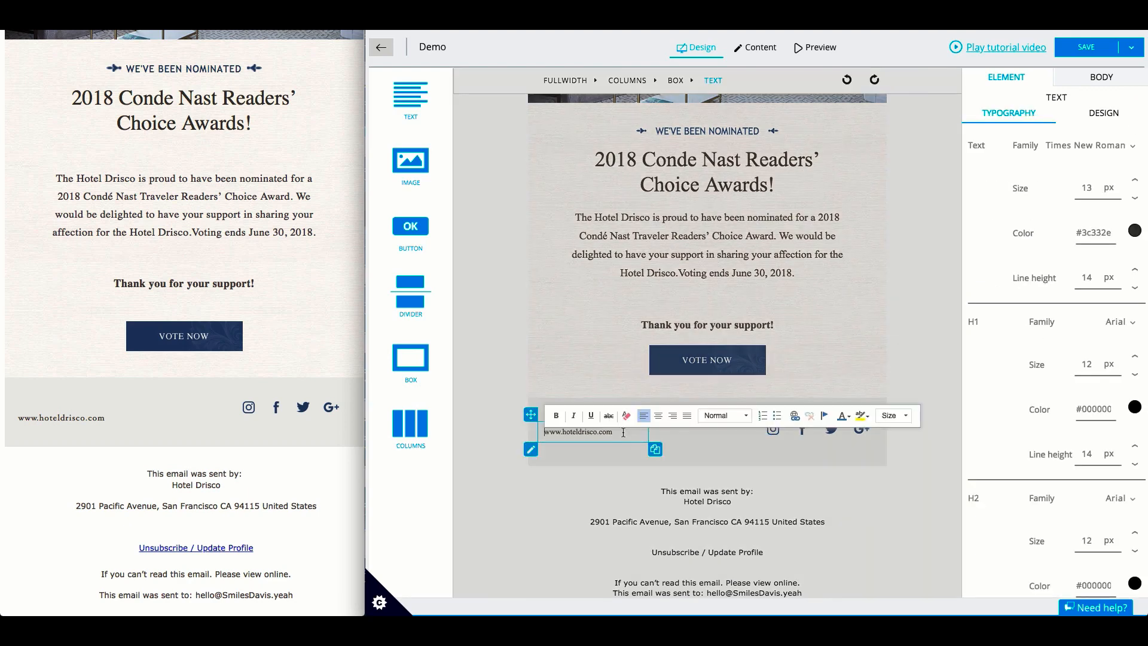
click(658, 415)
click(597, 467)
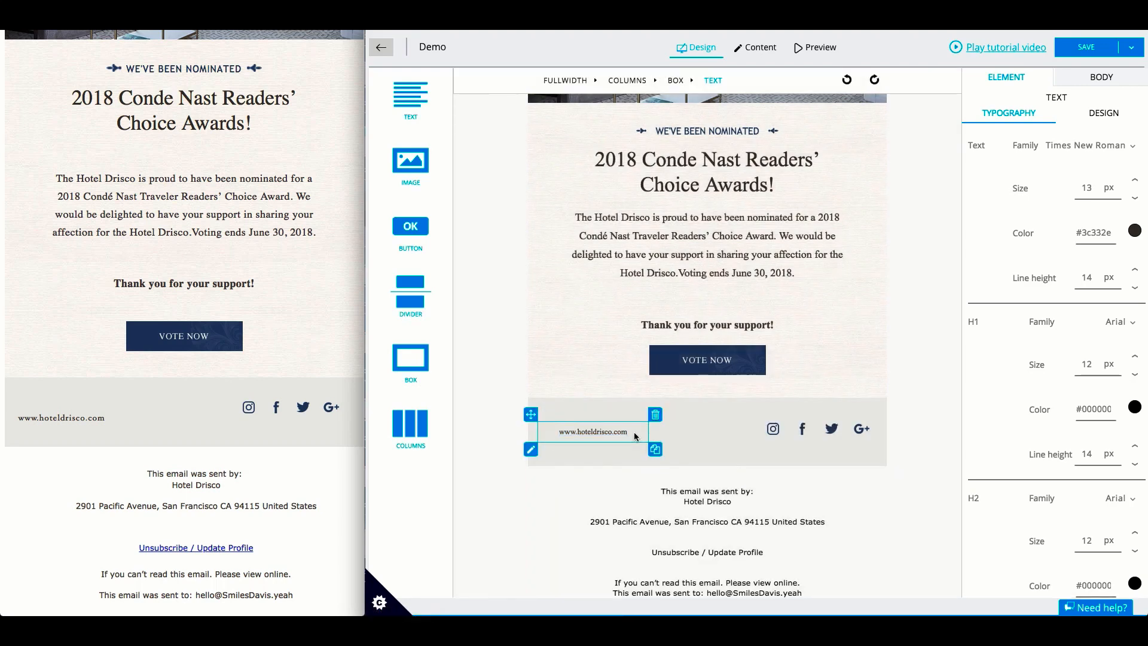
click(627, 80)
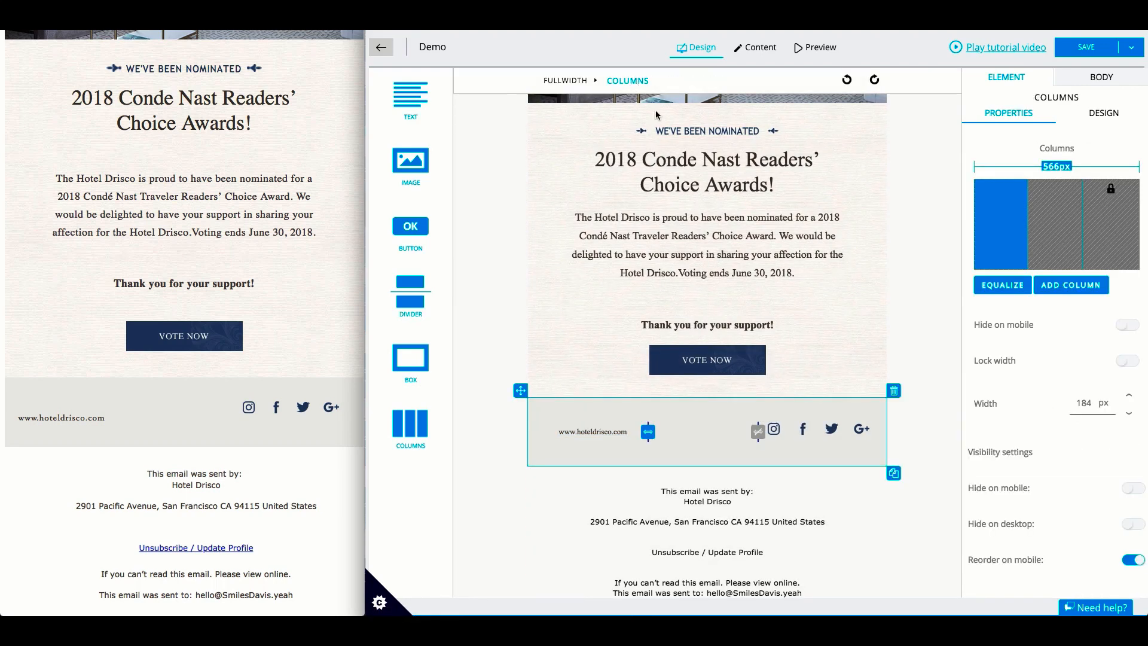
drag(648, 432, 611, 434)
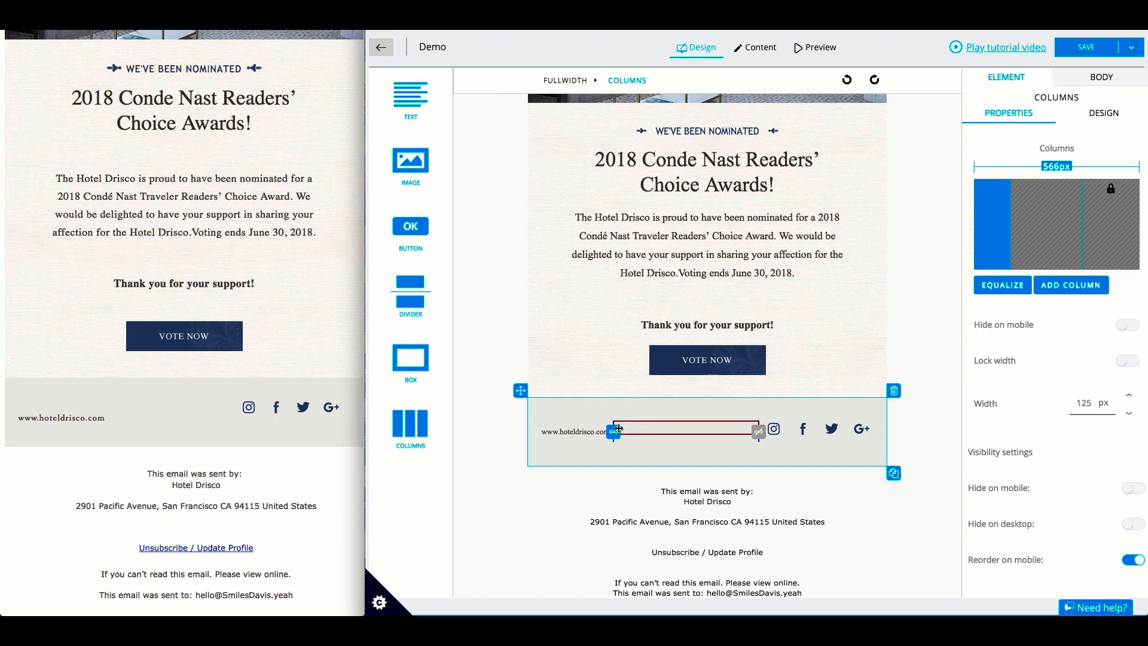
- Set the right and left padding of the "This email was sent by" text block to 10 px
click(579, 483)
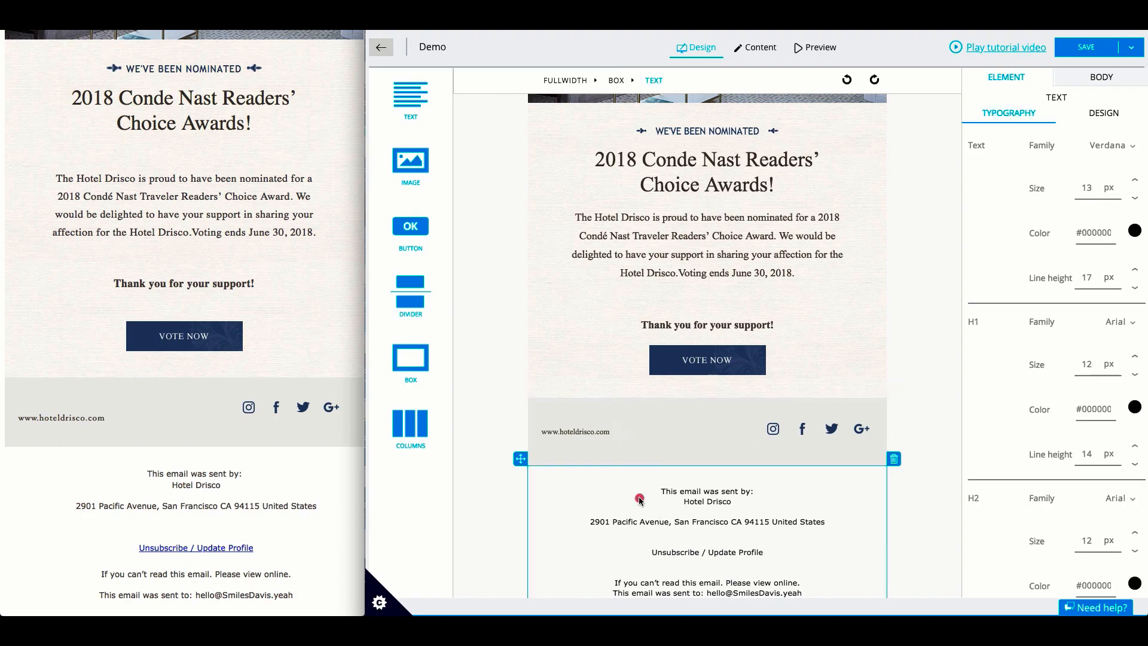
click(1113, 113)
click(1091, 195)
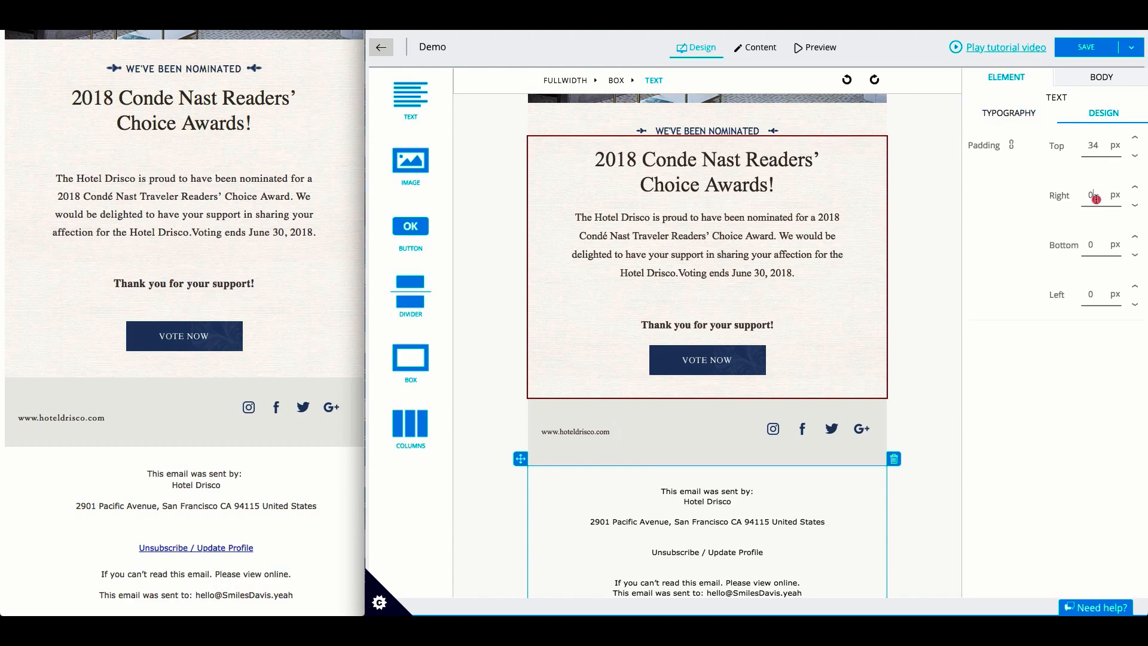
text(10)
click(1097, 293)
text(10)
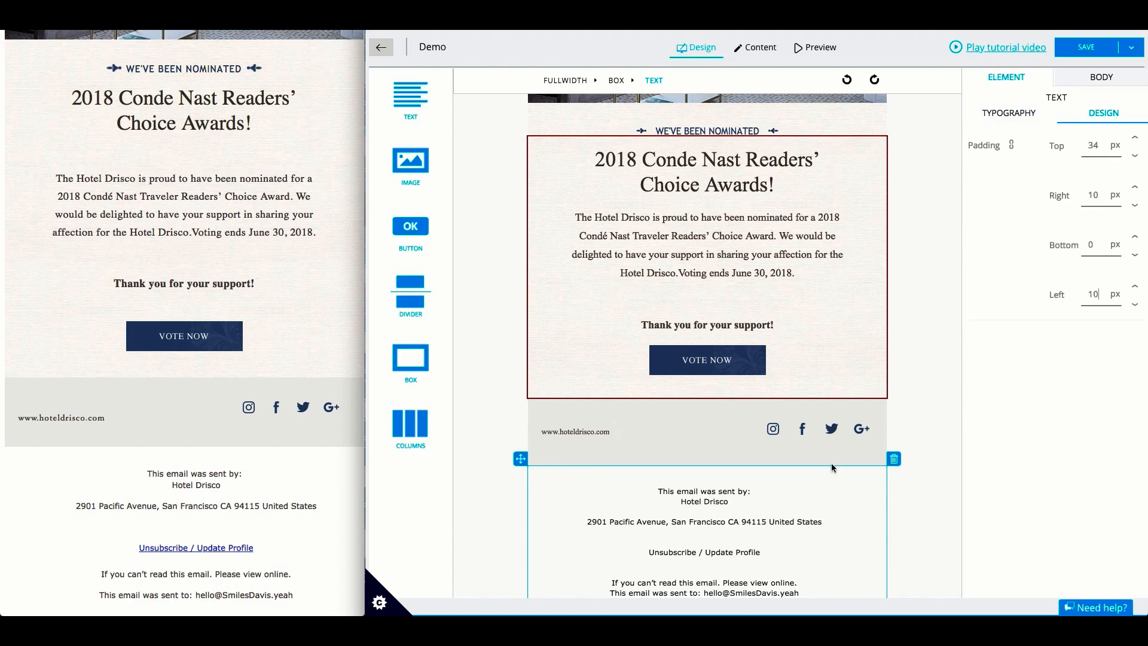
- Check the Reorder on mobile setting of the "WE'VE BEEN NOMINATED" columns and save the email
scroll(707, 265, up, 2)
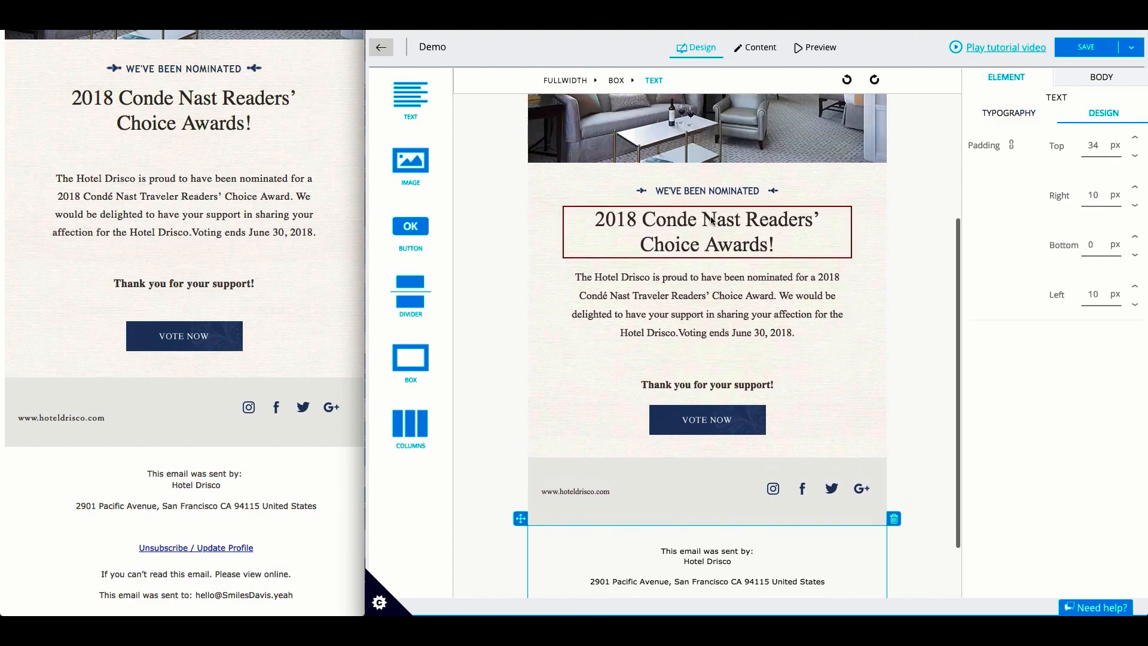
click(707, 190)
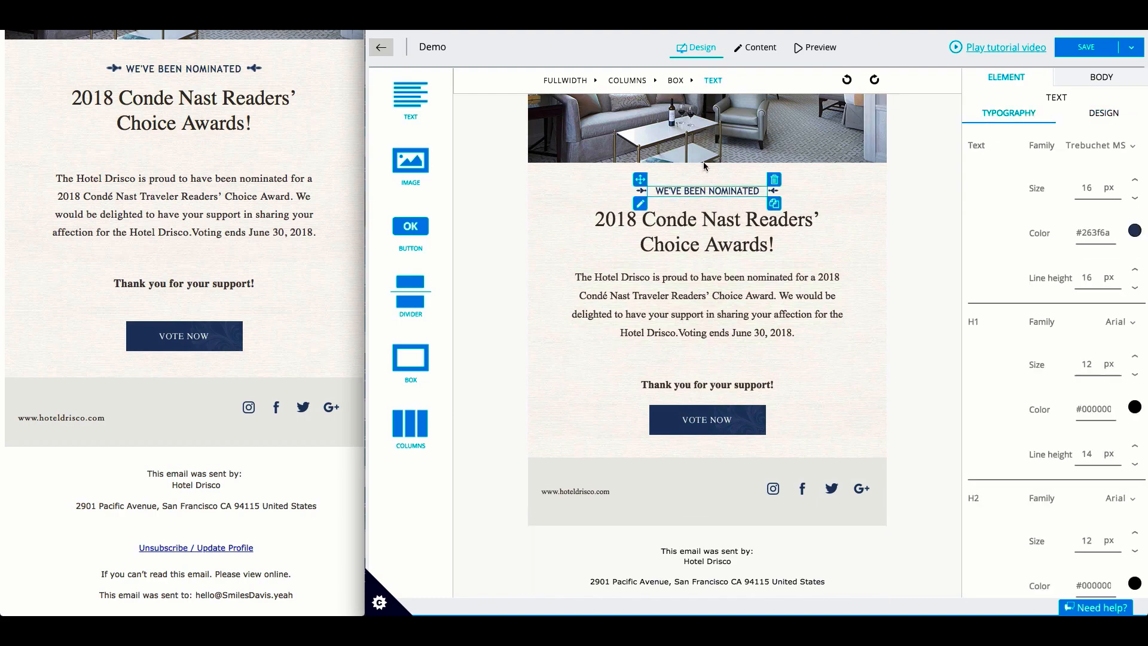
click(627, 80)
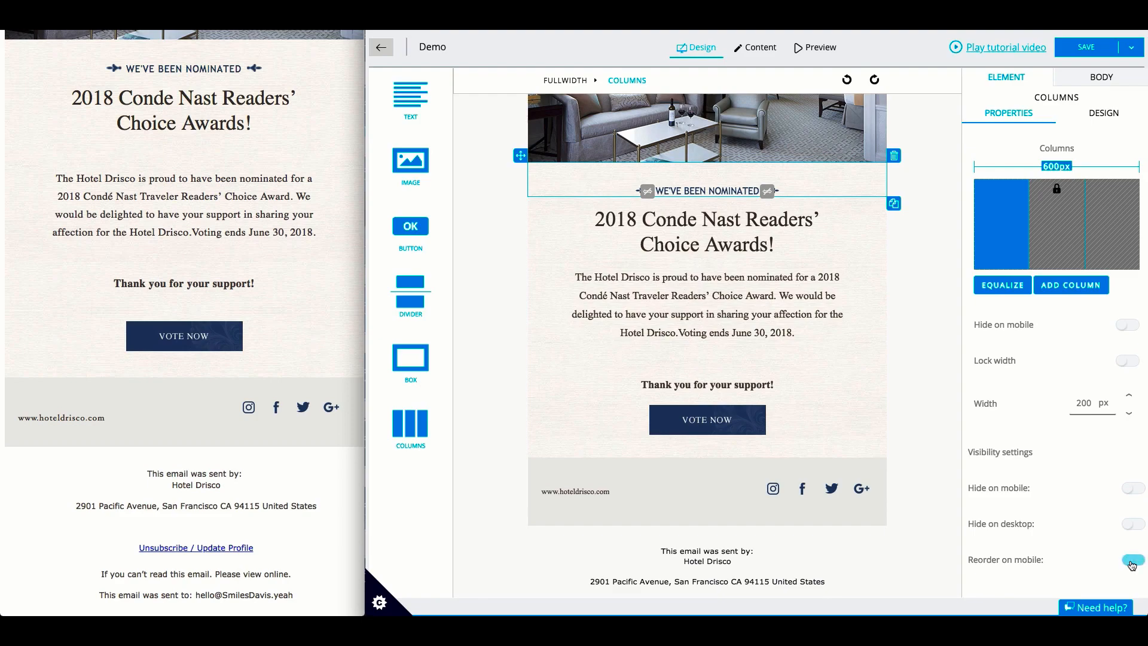
click(752, 333)
scroll(752, 333, up, 4)
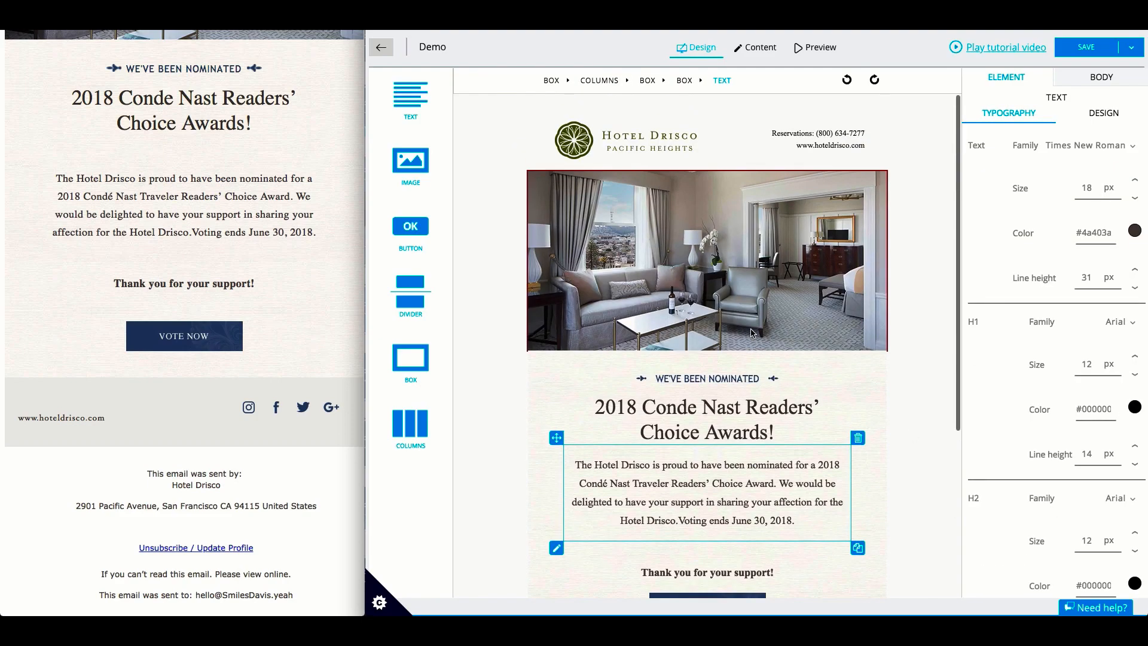
click(1071, 50)
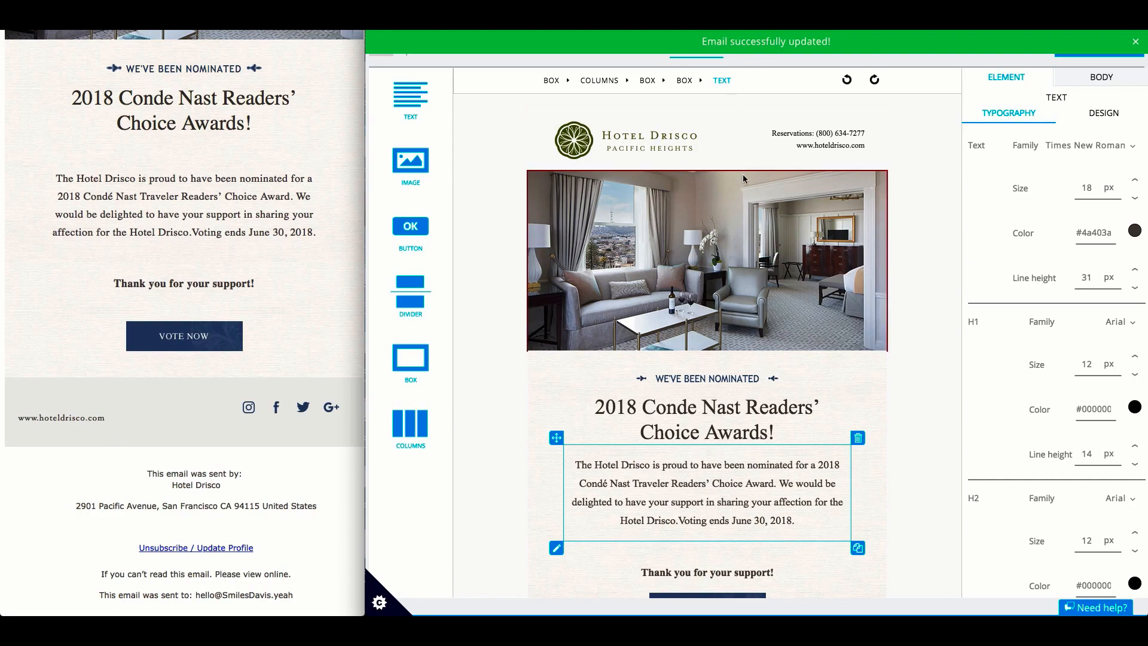
- Review the whole email in the mobile preview, from the logo down to the sender information
click(820, 52)
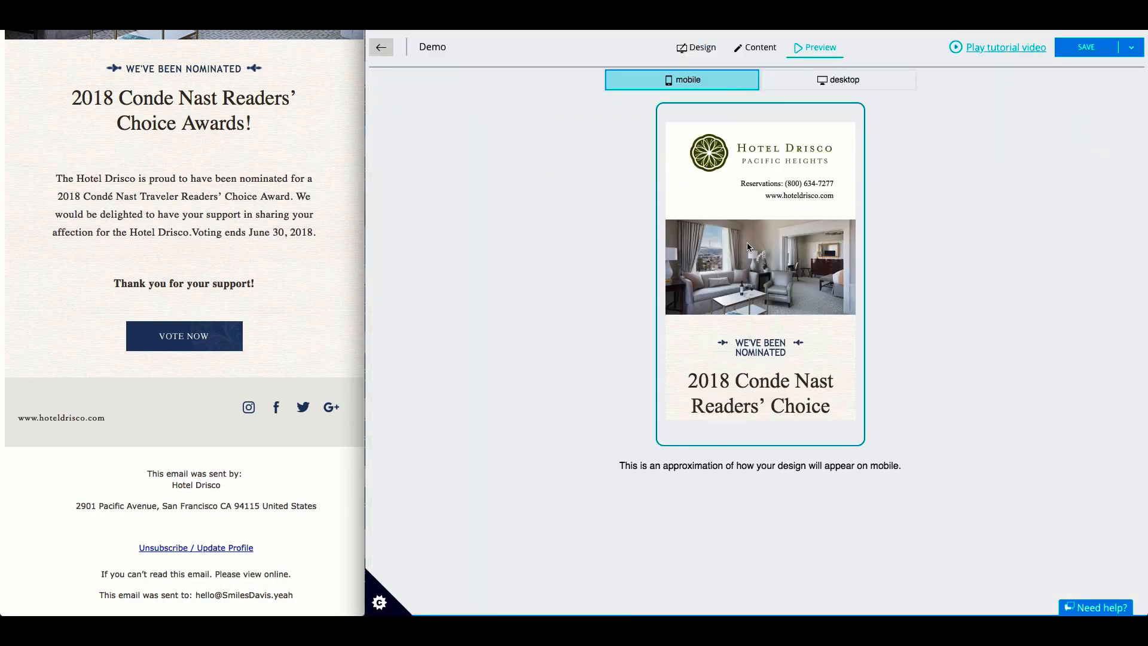
scroll(747, 242, down, 2)
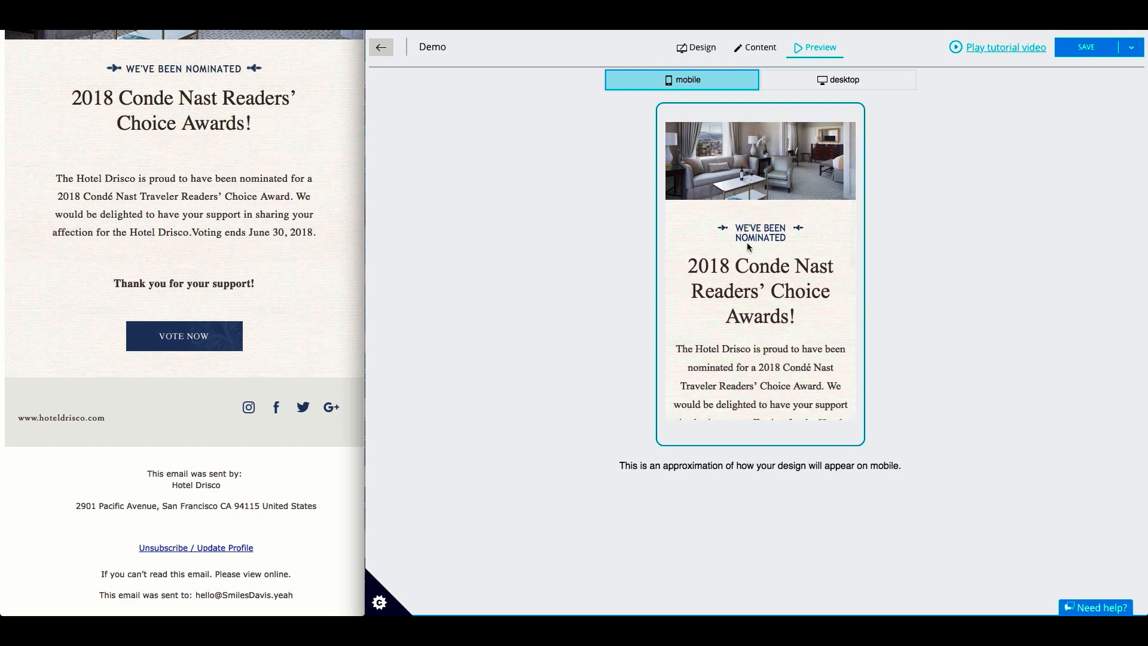
scroll(747, 242, down, 2)
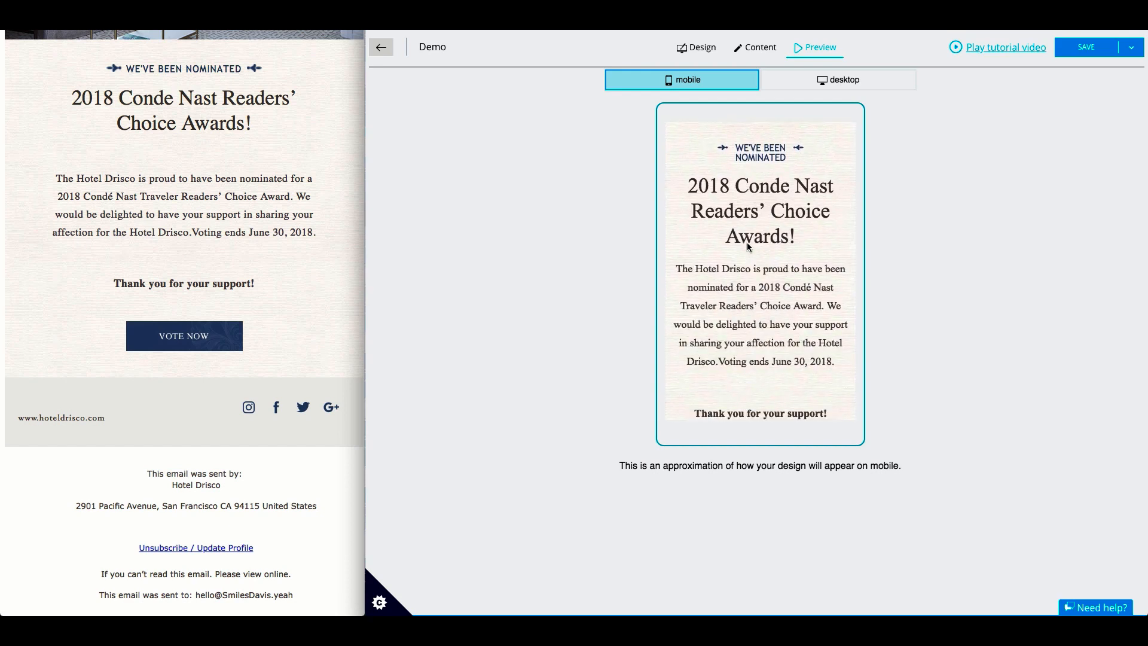
scroll(747, 242, down, 2)
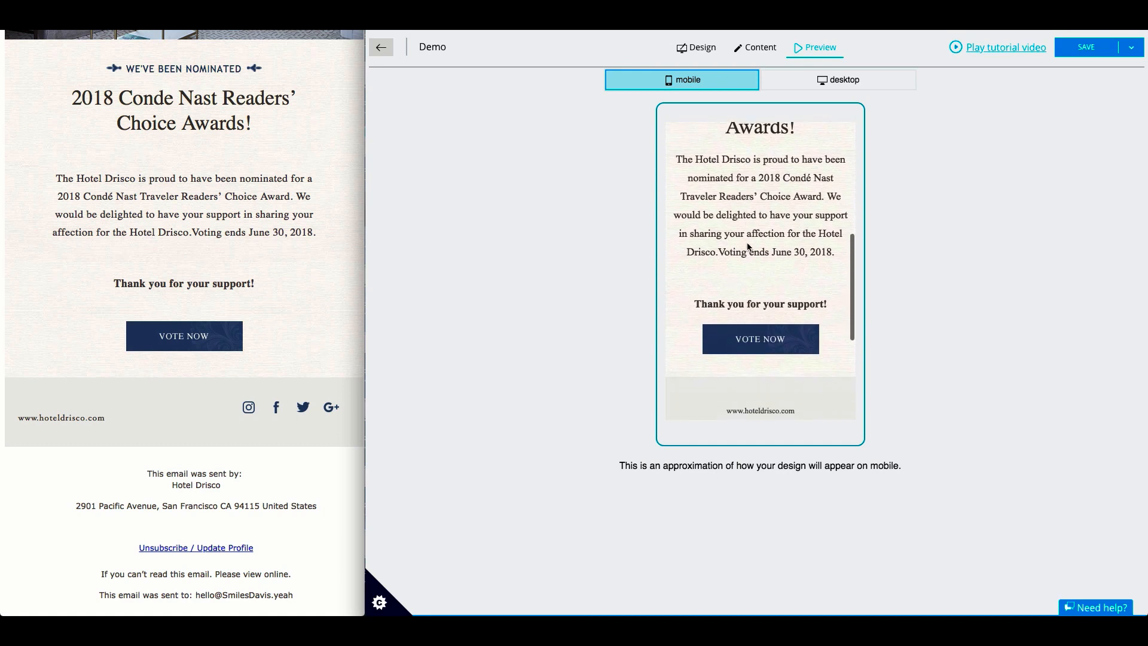
scroll(748, 247, down, 2)
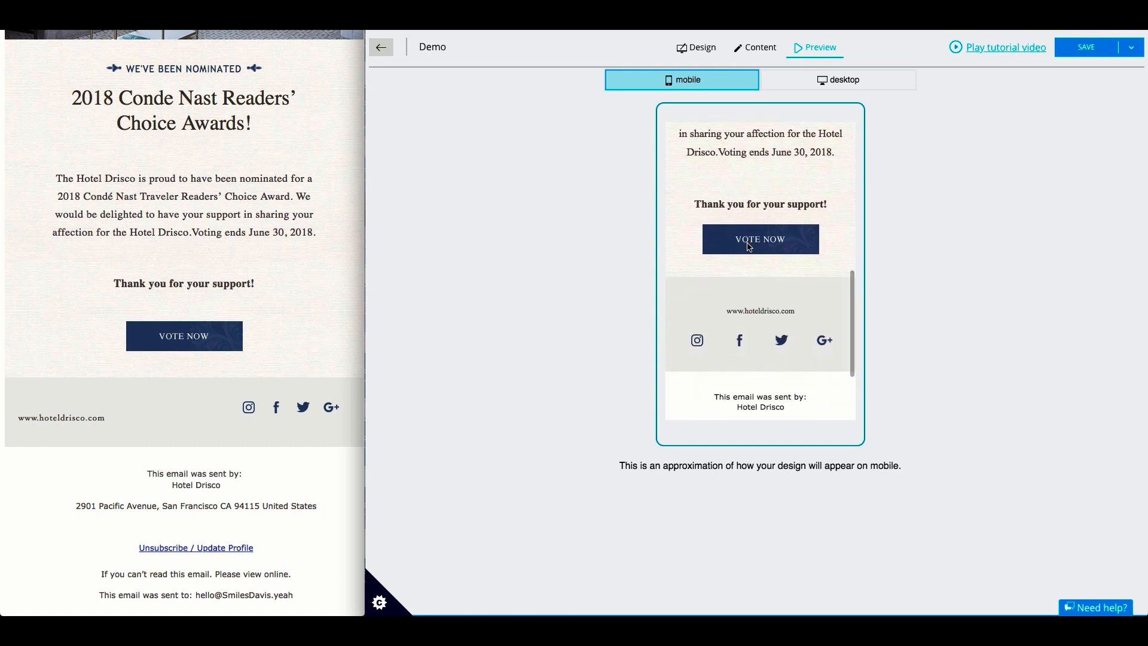
scroll(747, 246, down, 1)
scroll(747, 242, down, 1)
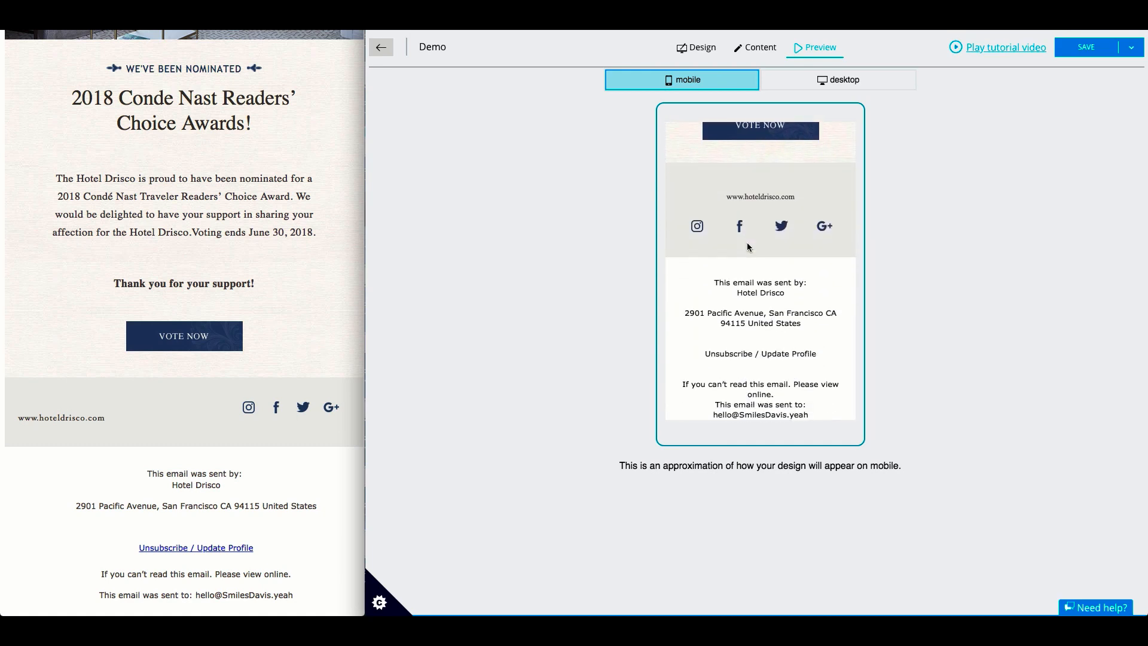
scroll(748, 246, up, 3)
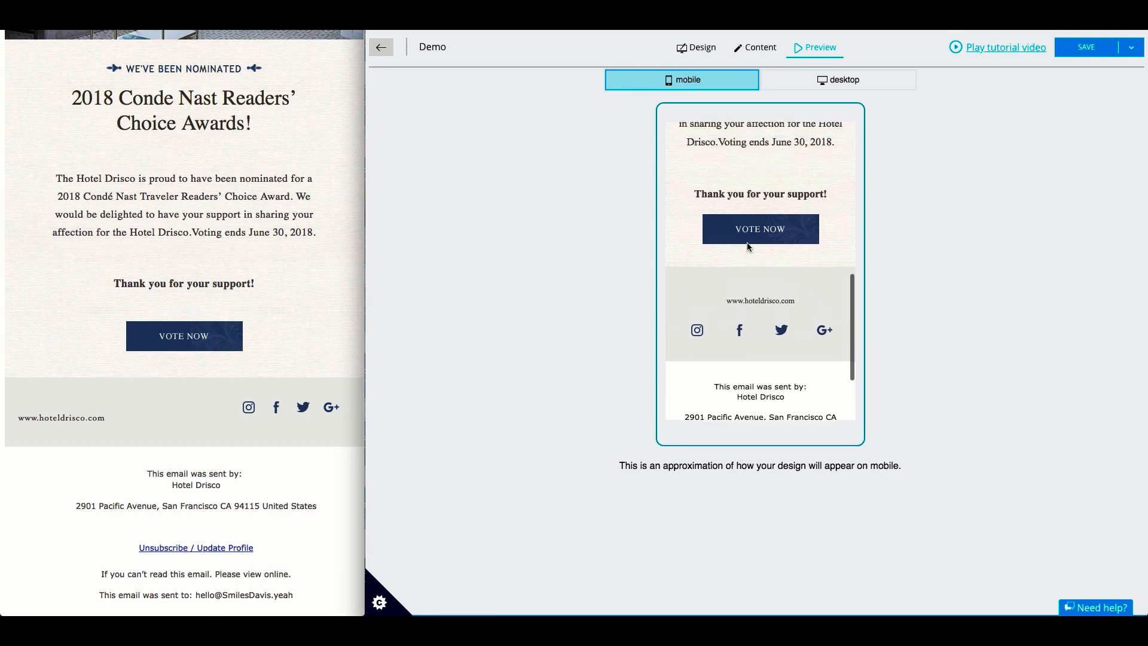
scroll(747, 245, up, 4)
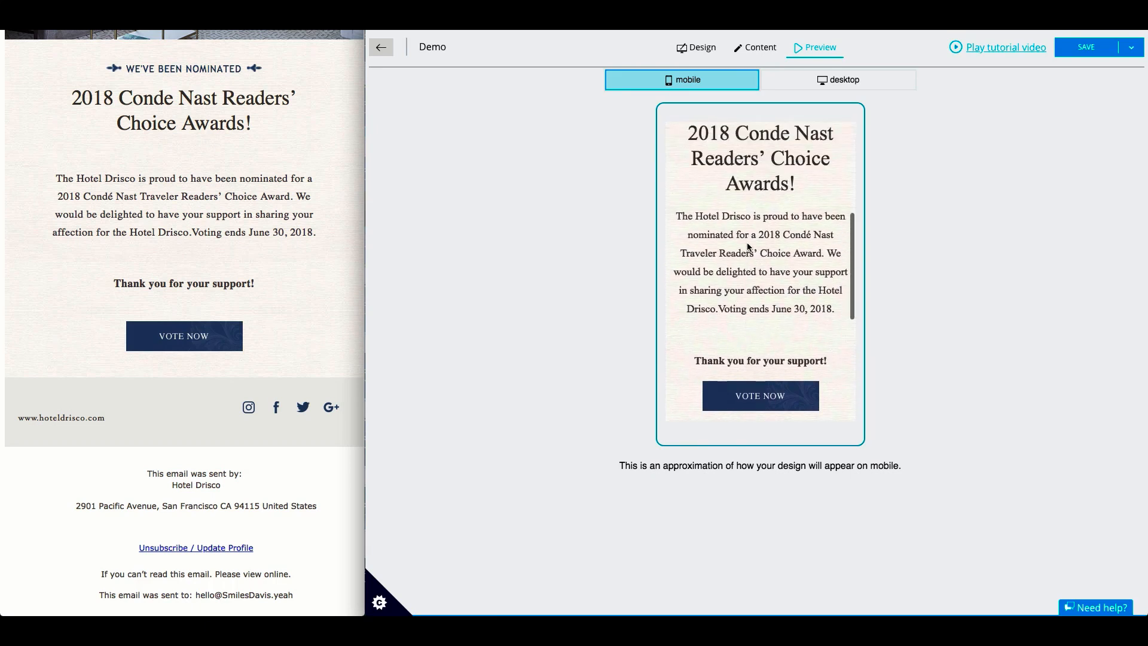
scroll(747, 245, up, 2)
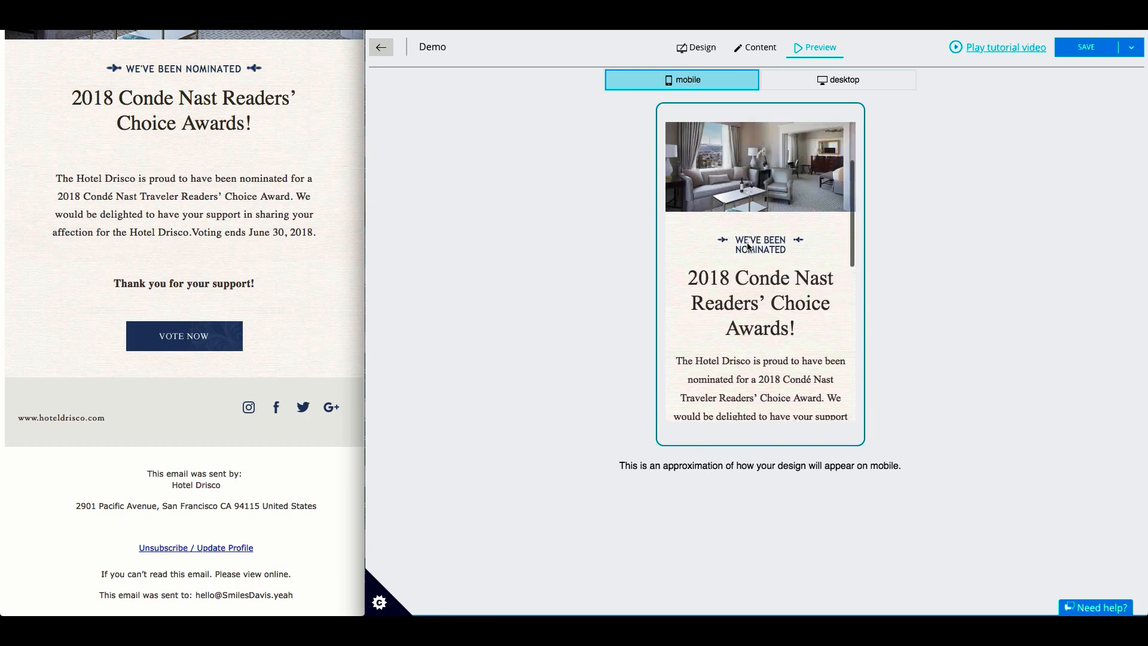
scroll(747, 246, up, 3)
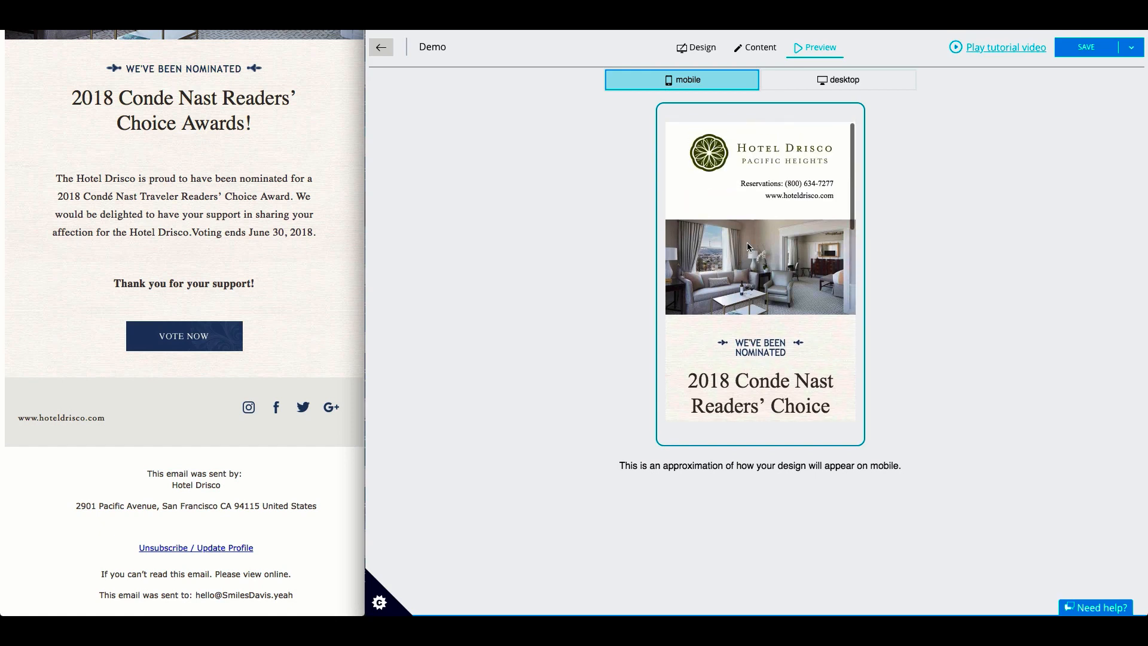
- Review the email's layout in the desktop preview down to the sender information
click(845, 79)
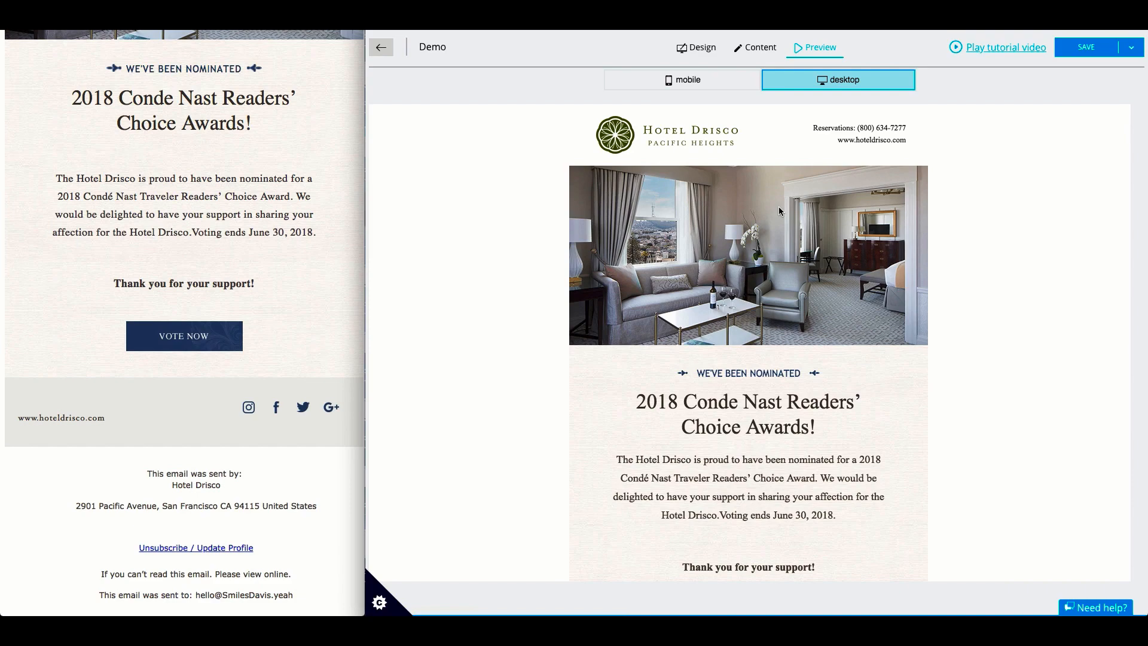
scroll(778, 206, down, 5)
scroll(779, 209, down, 2)
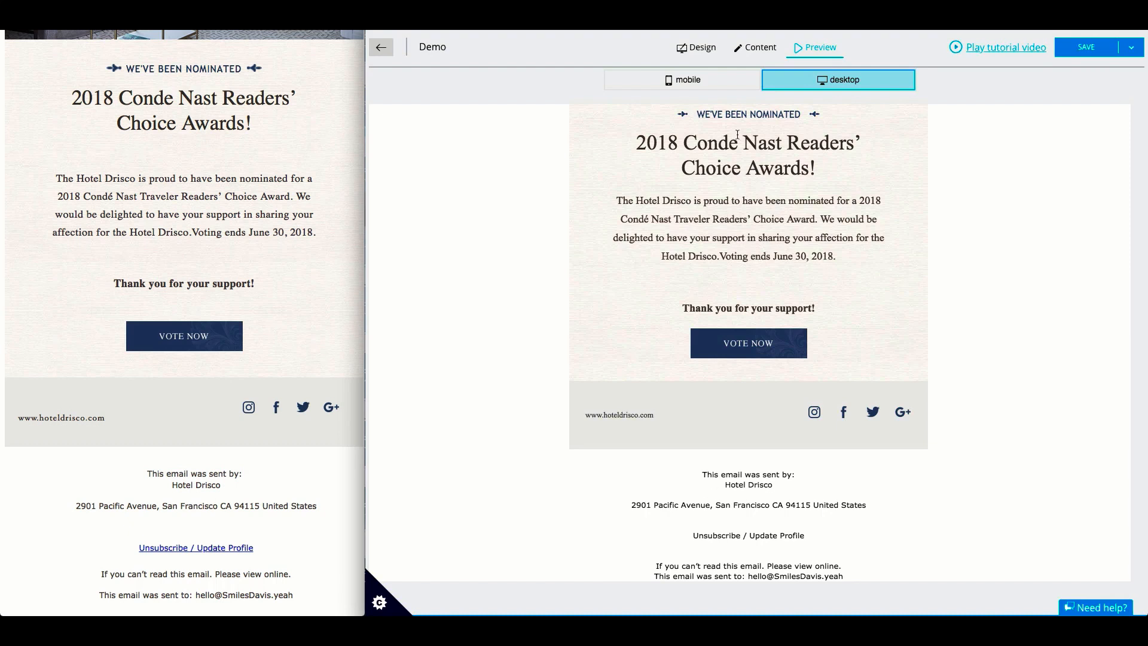
- Return to the design view and insert a line break after "Please view online." in the sender information text
click(703, 48)
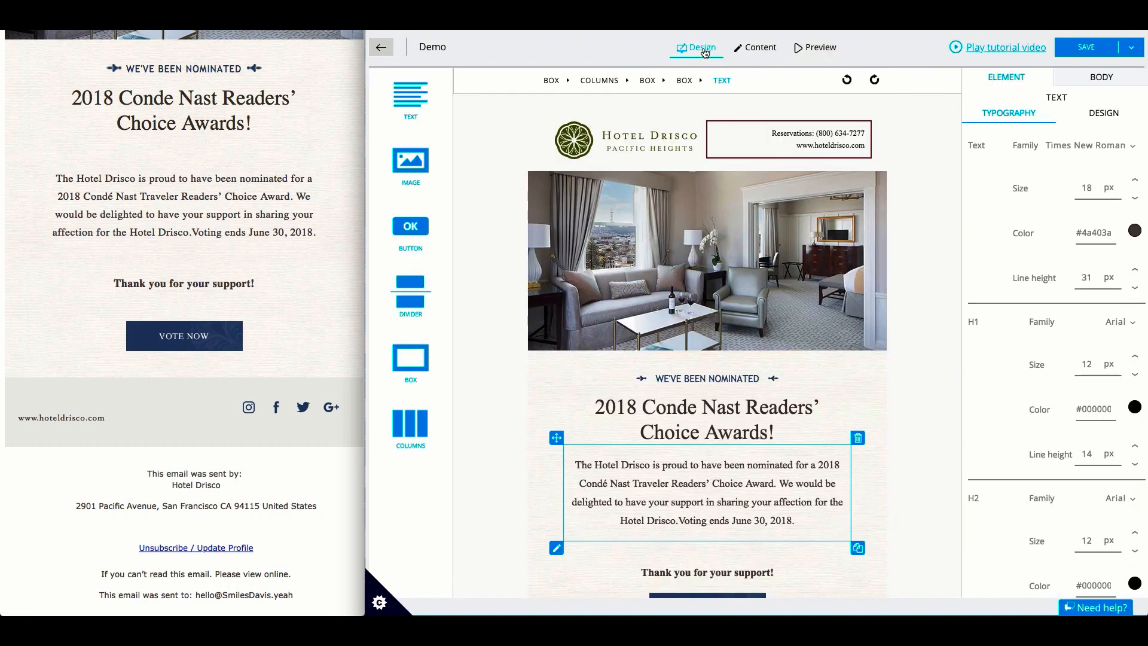
scroll(690, 332, down, 4)
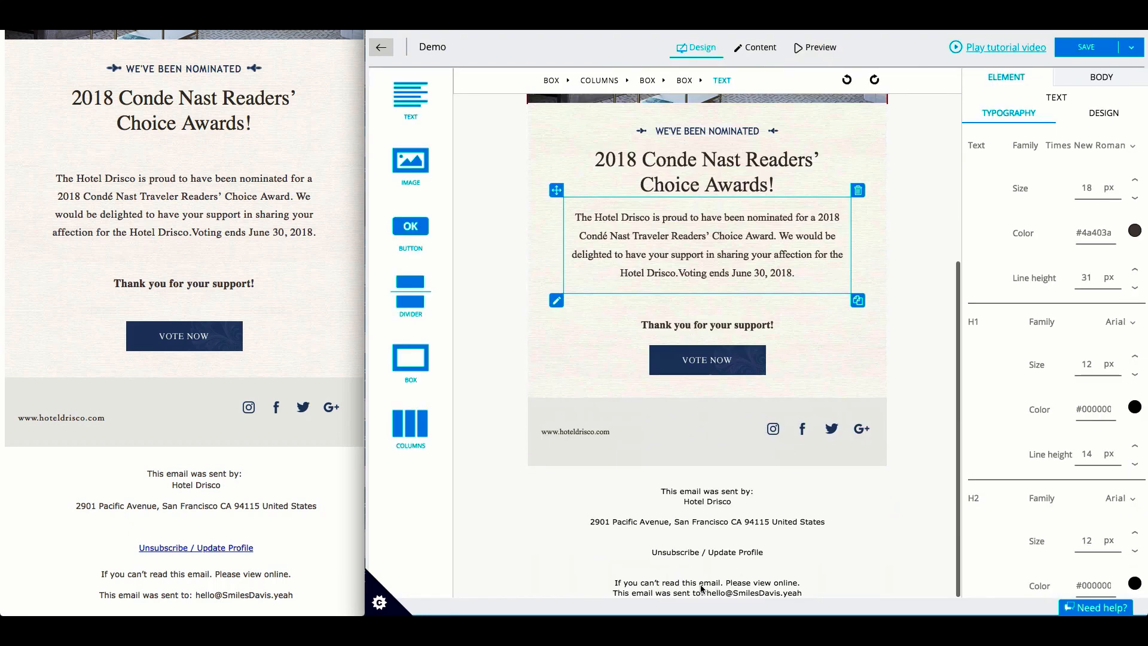
click(736, 583)
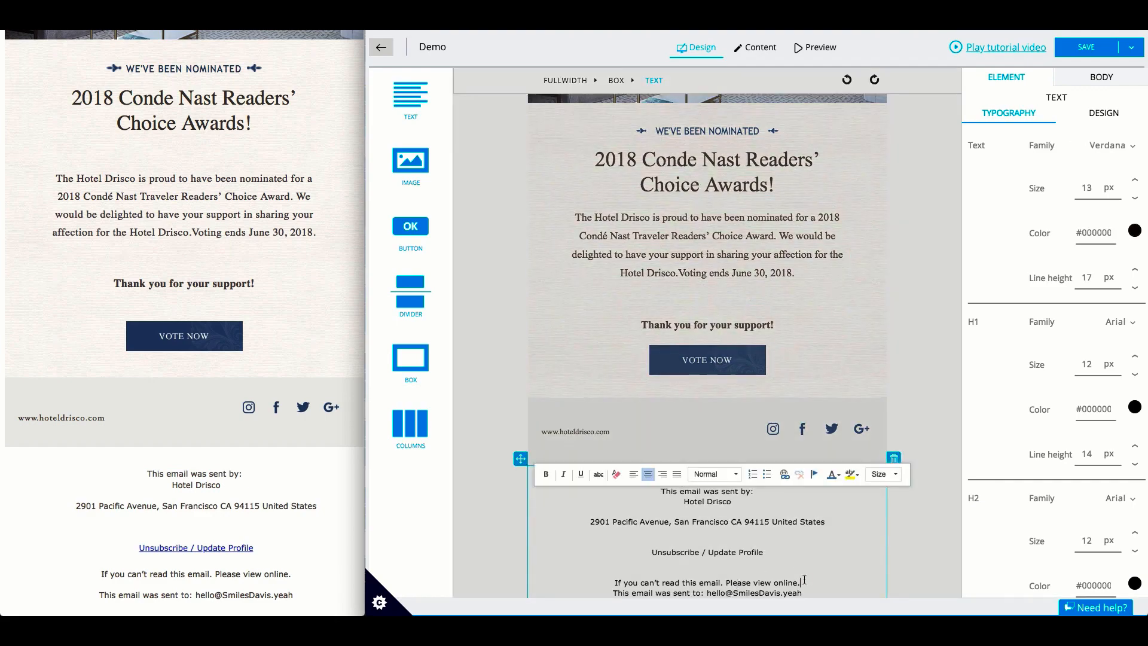
scroll(704, 549, down, 1)
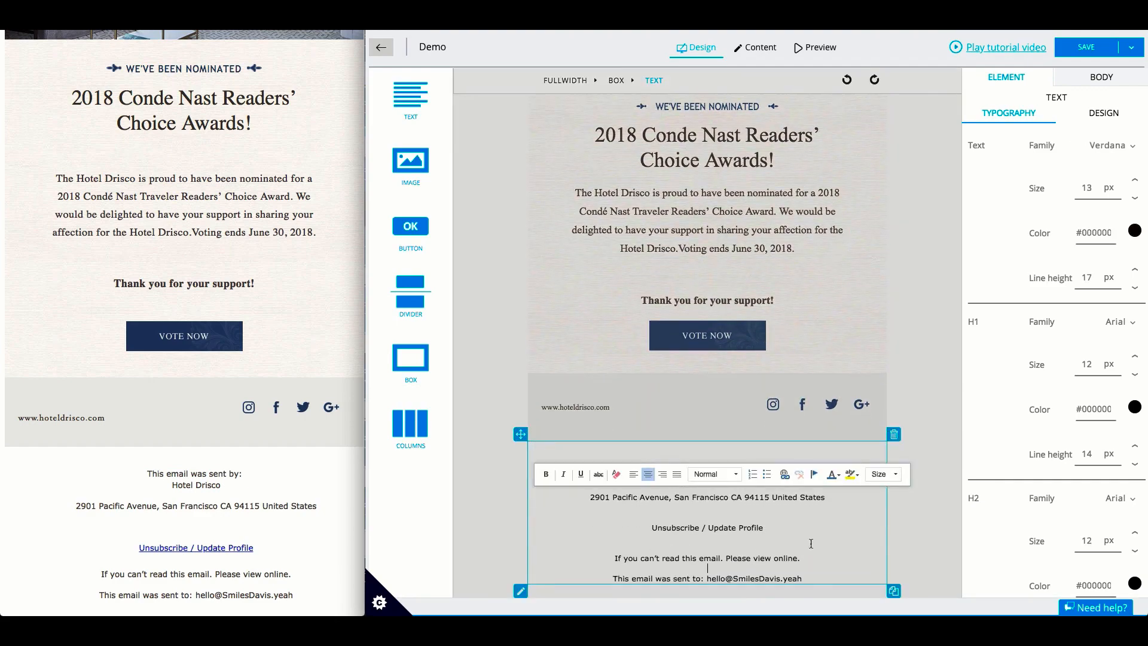
- Set the bottom padding of the sender information text block to 34 px
click(1103, 113)
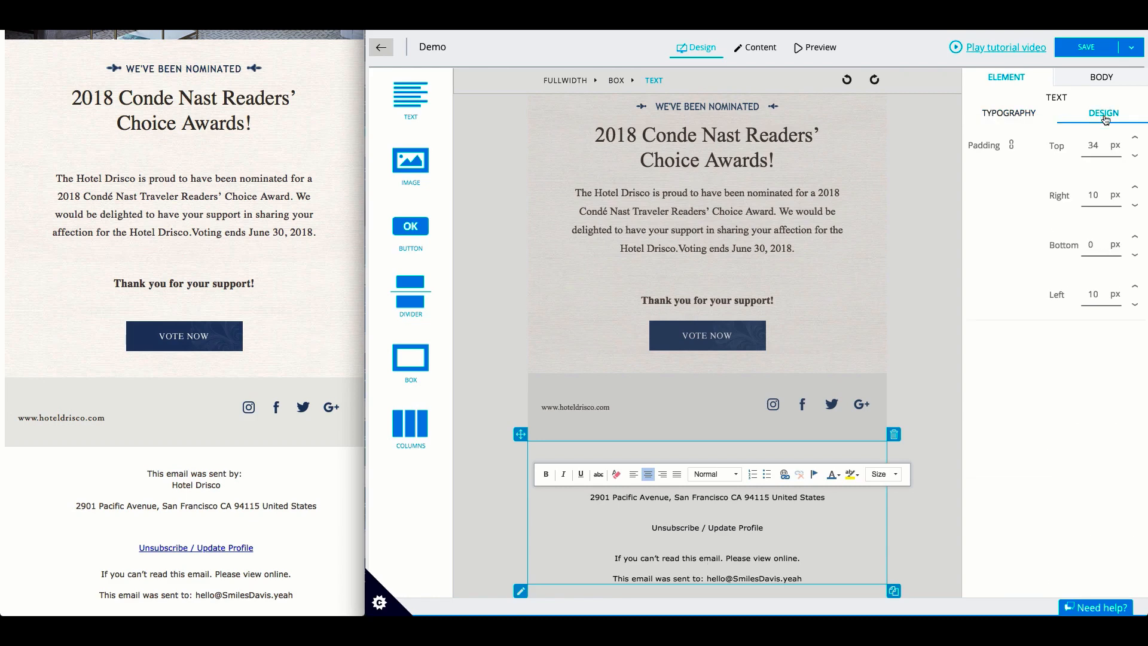
click(1091, 243)
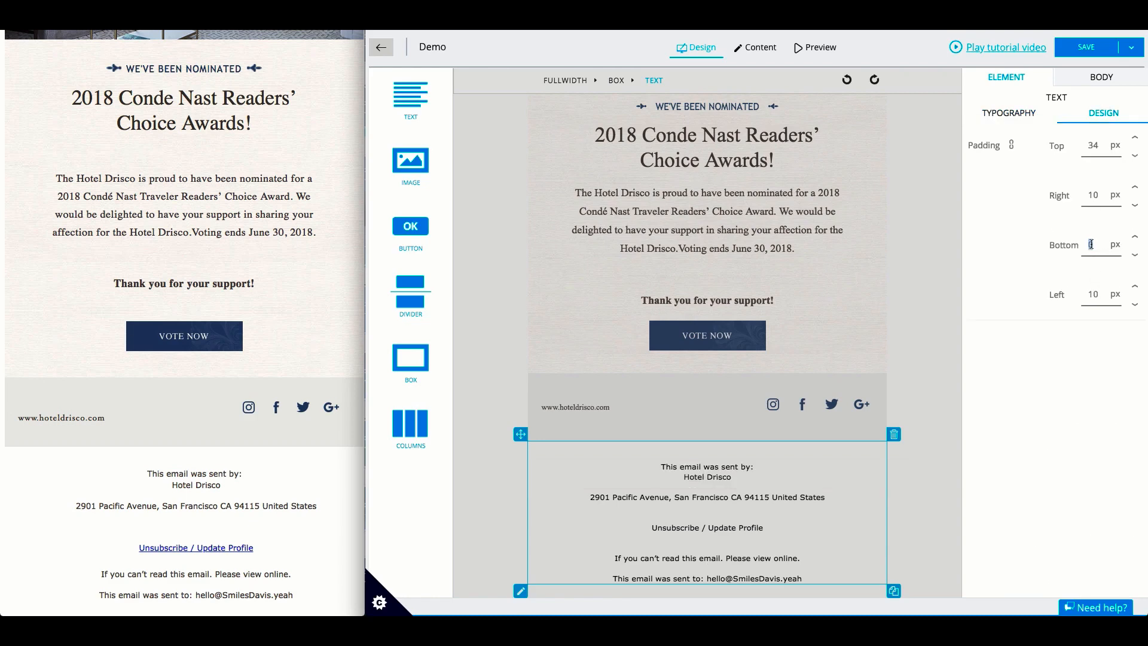
text(34)
click(639, 527)
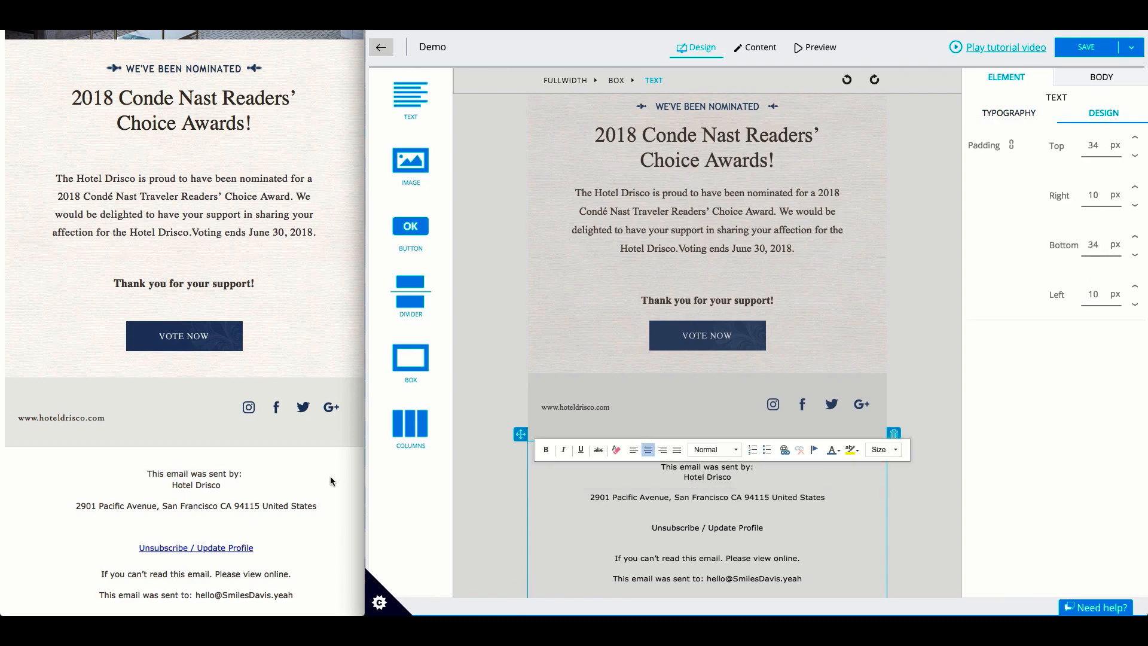
click(713, 256)
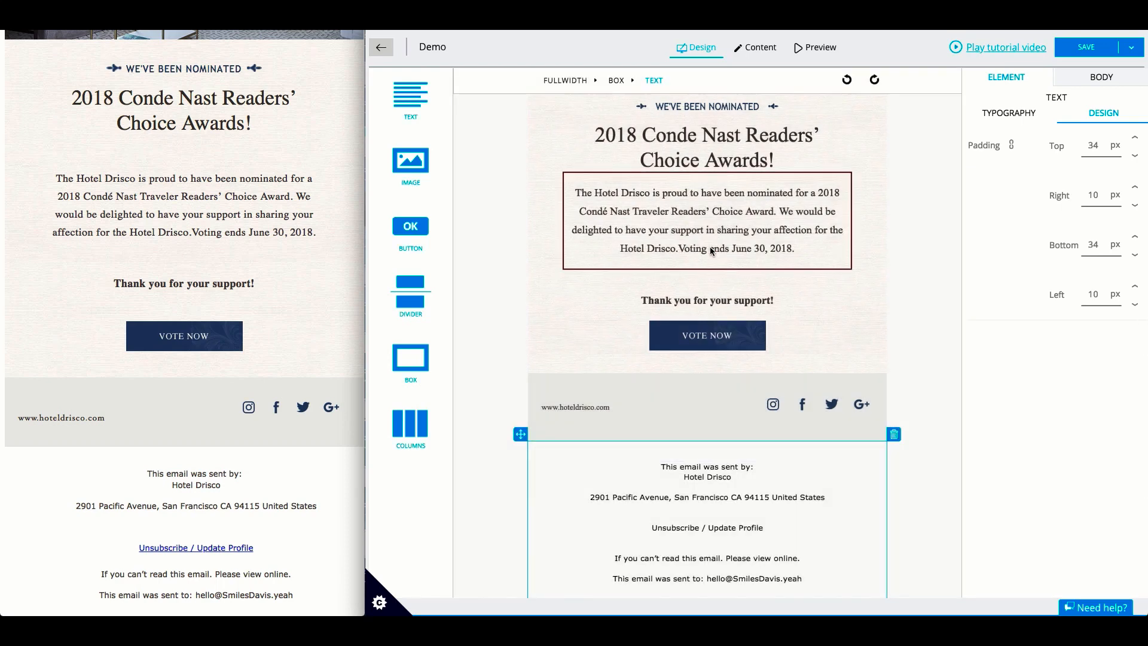
scroll(709, 246, up, 5)
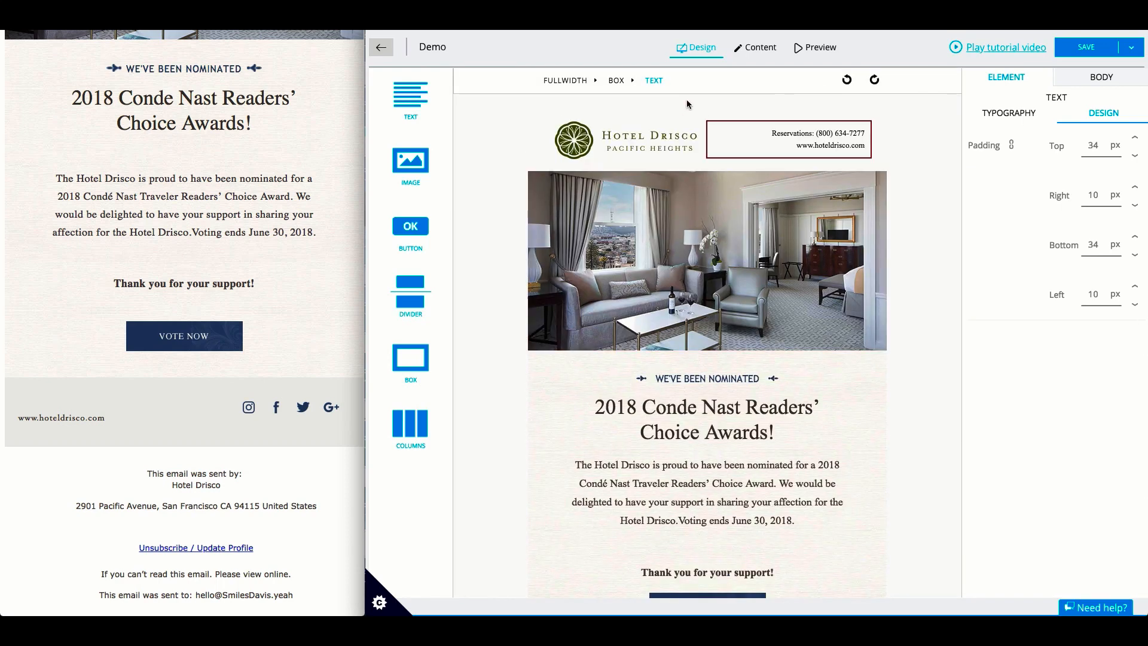